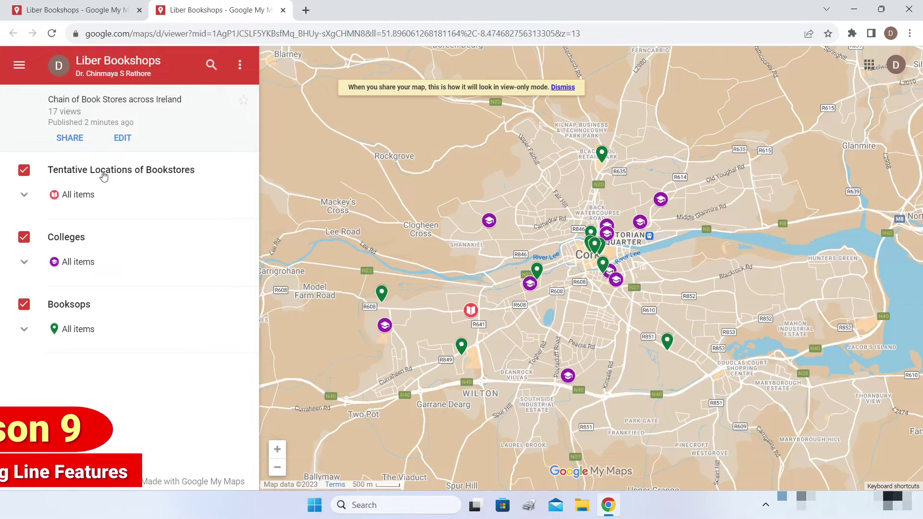
Close the Liber Bookshops map preview, return to the owned maps overview and create a new map.
click(283, 10)
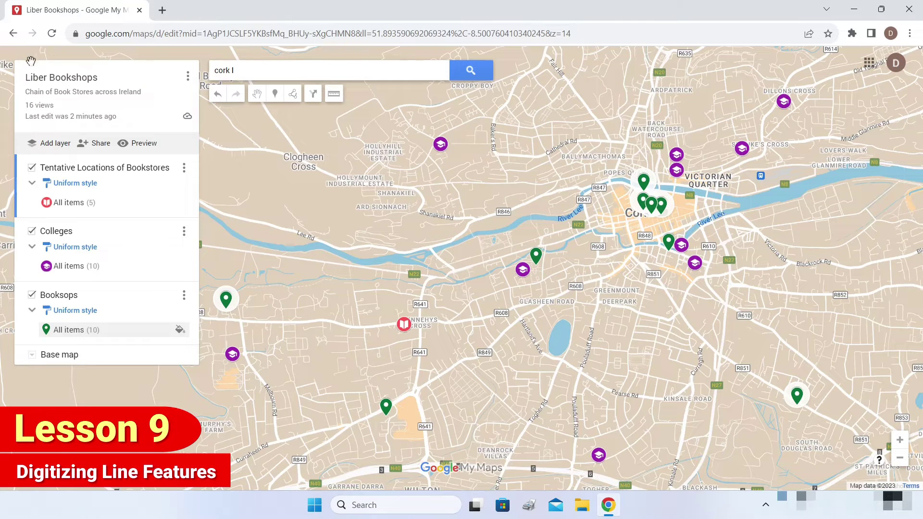
click(13, 33)
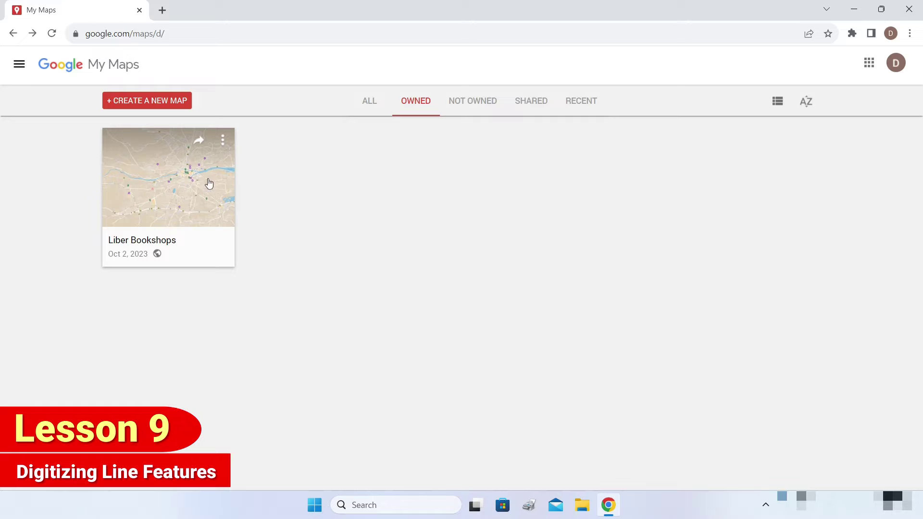
click(777, 105)
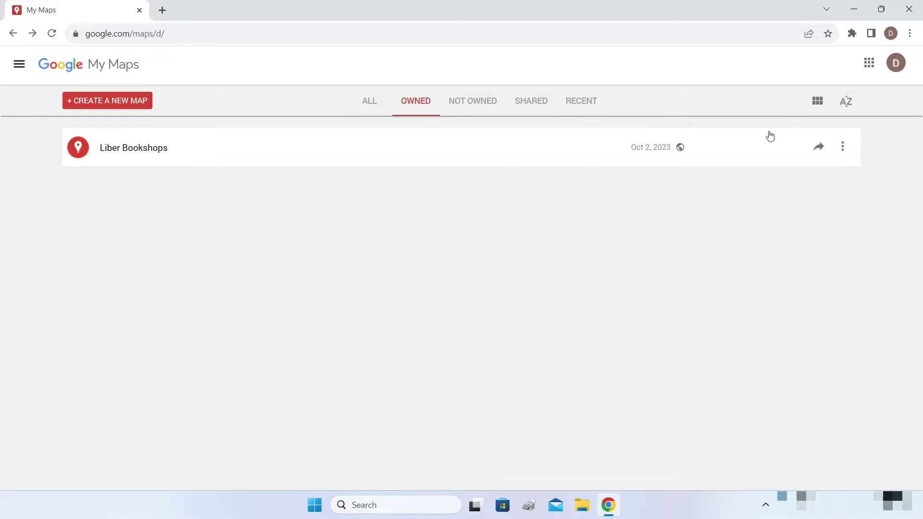
click(818, 102)
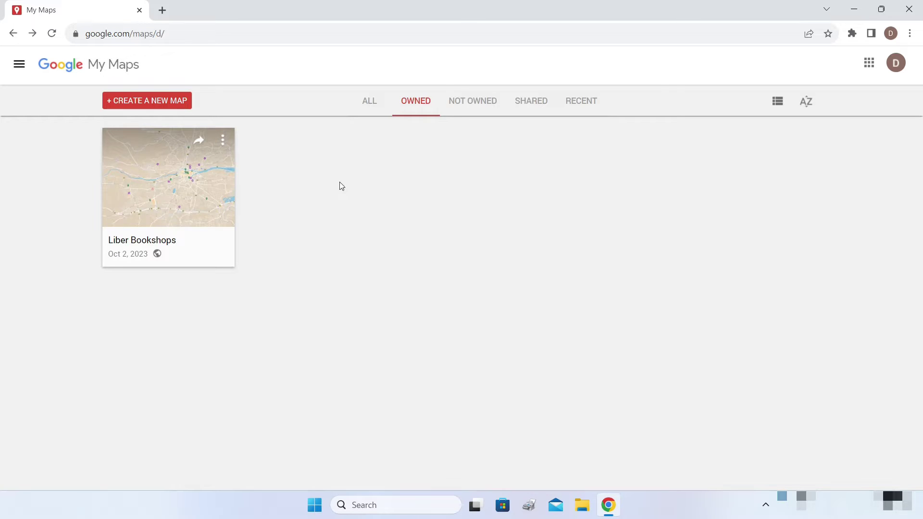
click(135, 103)
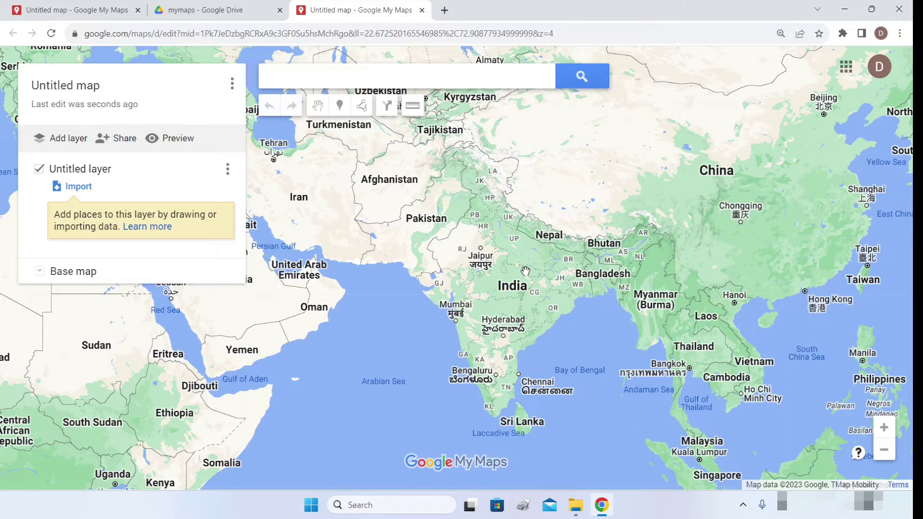
Find Doyle Road in Cork, Ireland, on the new map and examine the streets around its marker.
drag(527, 271, 805, 341)
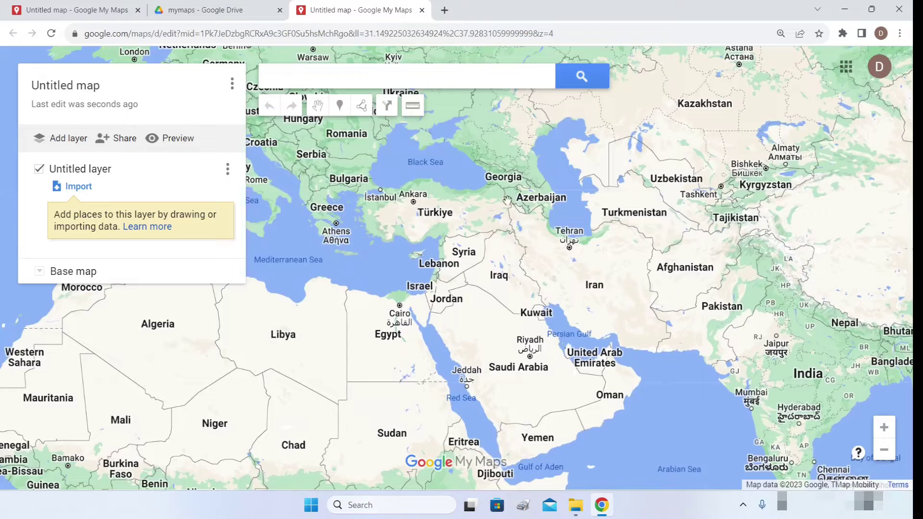
drag(507, 201, 859, 357)
scroll(416, 187, up, 1)
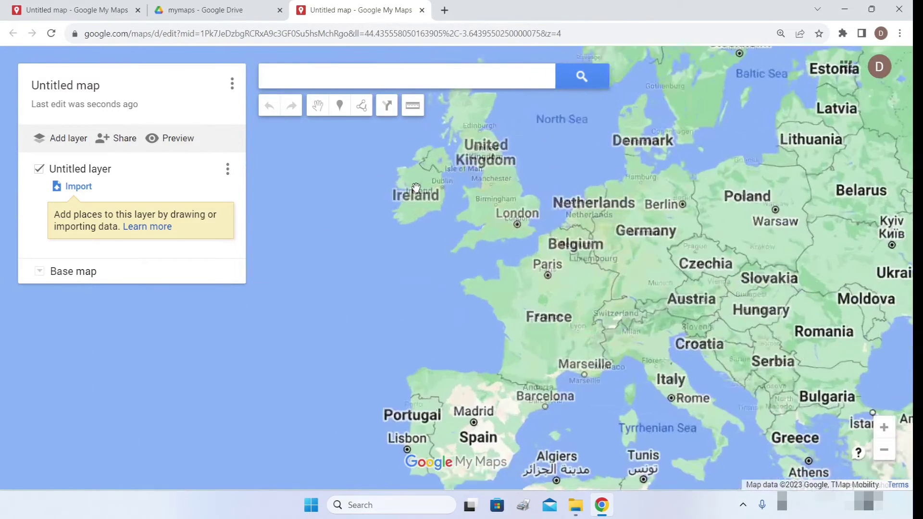
scroll(421, 97, up, 1)
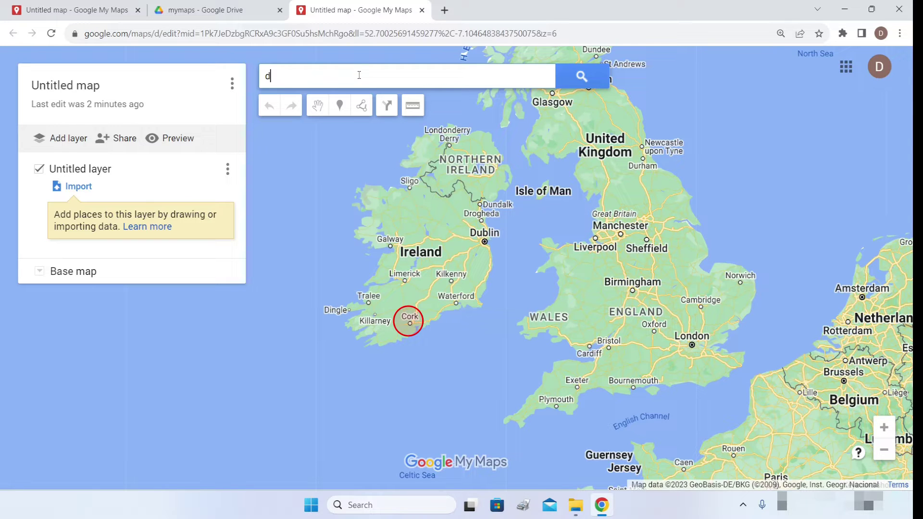
text(oyle )
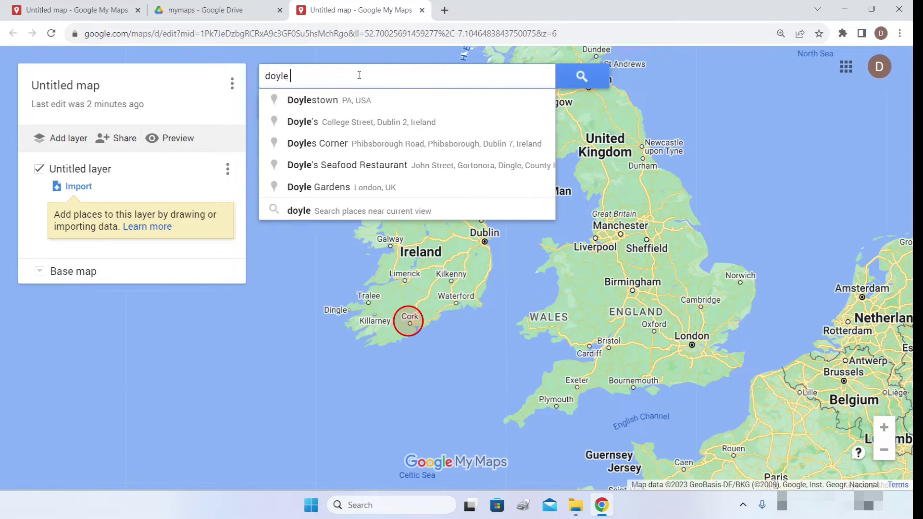
text(road)
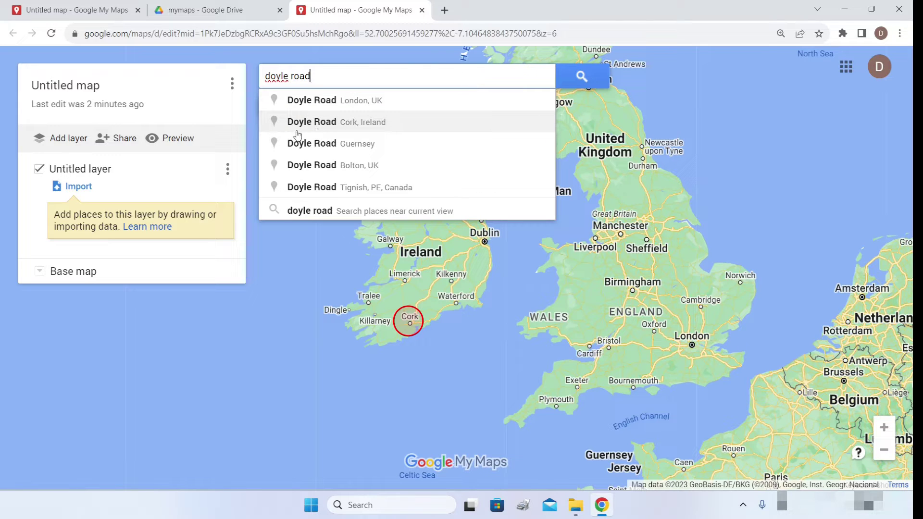
click(372, 126)
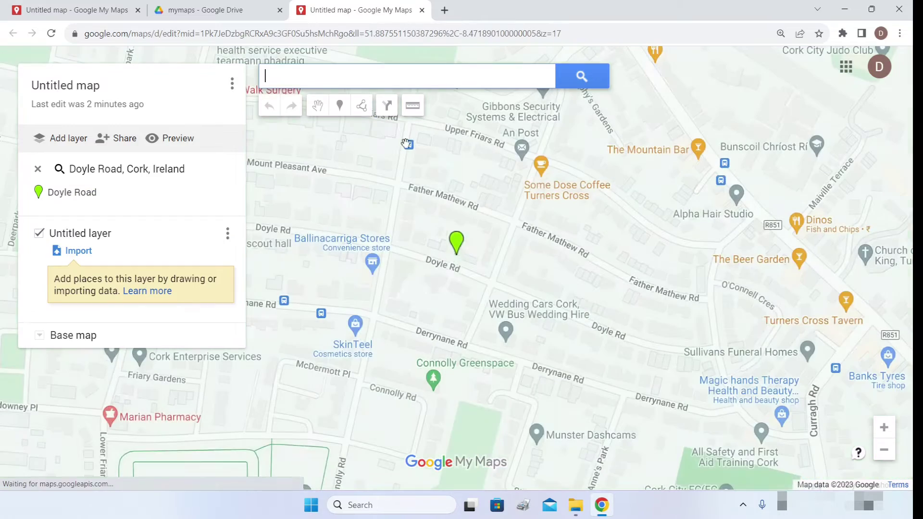
drag(538, 259, 490, 256)
scroll(567, 201, down, 1)
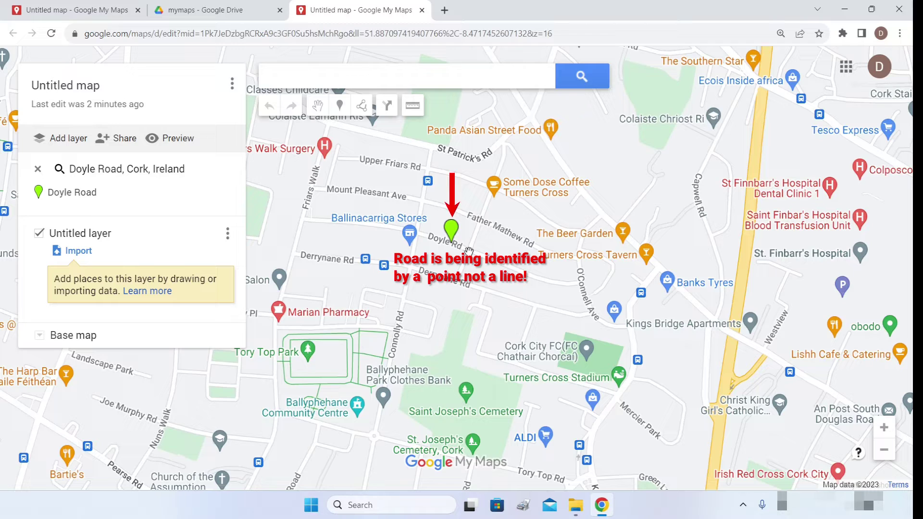
scroll(440, 243, up, 2)
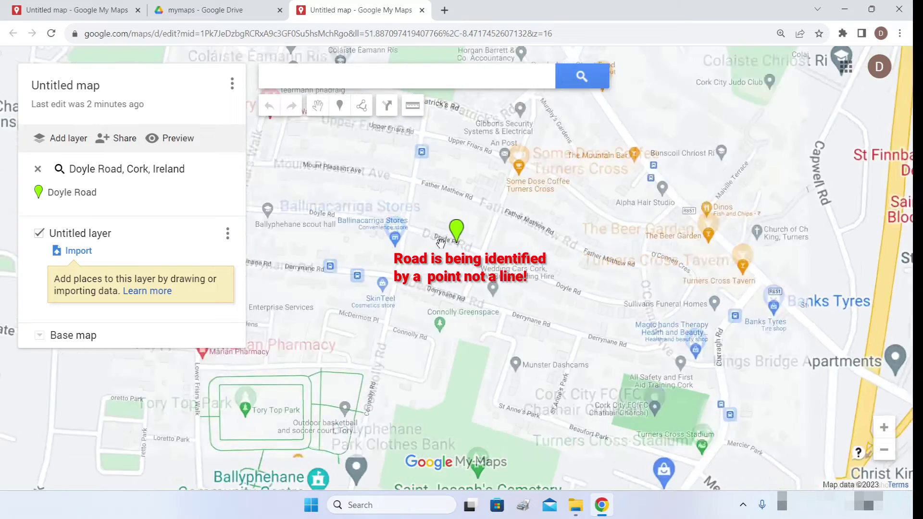
scroll(482, 236, down, 1)
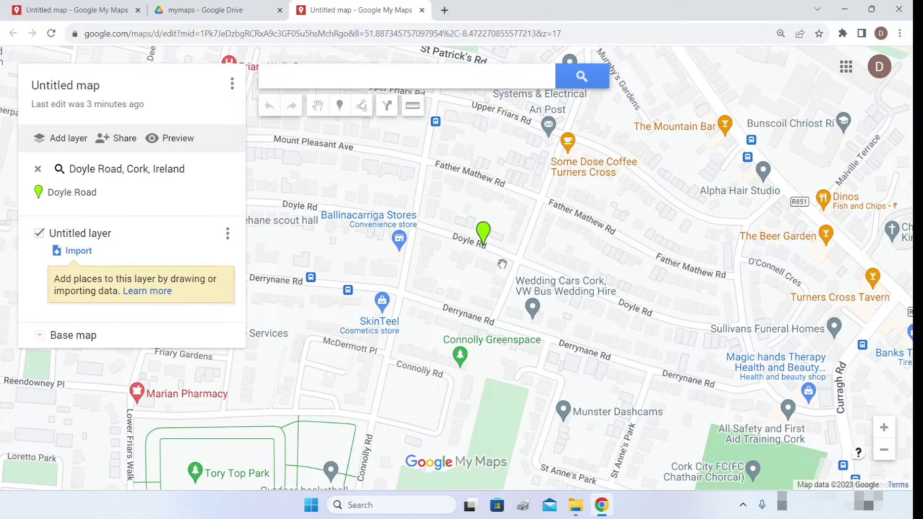
drag(502, 264, 521, 298)
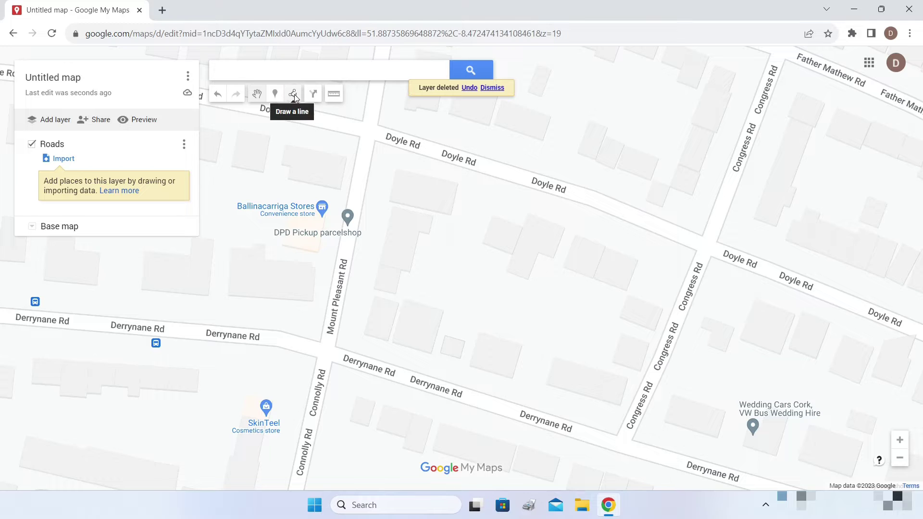
In the Roads layer, draw a multi-point line about 105 m long along Doyle Road from Congress Road to Mount Pleasant Road.
click(294, 95)
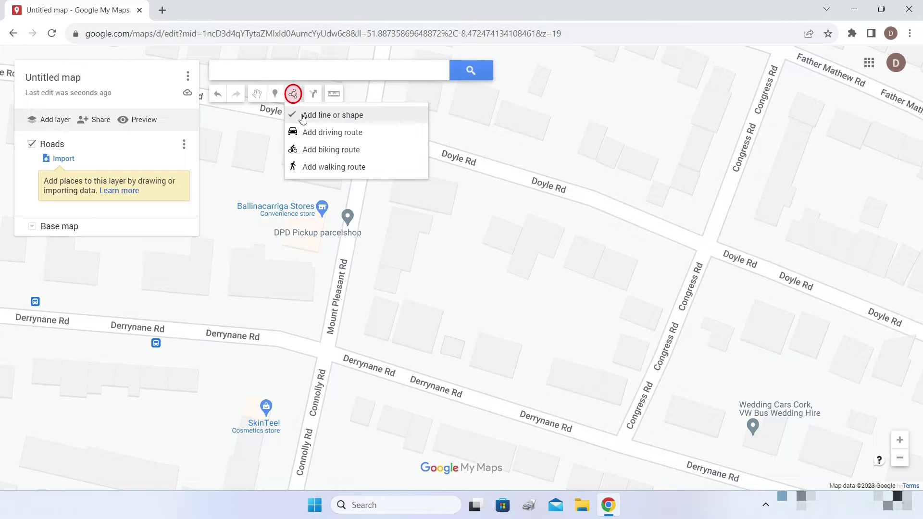
click(373, 117)
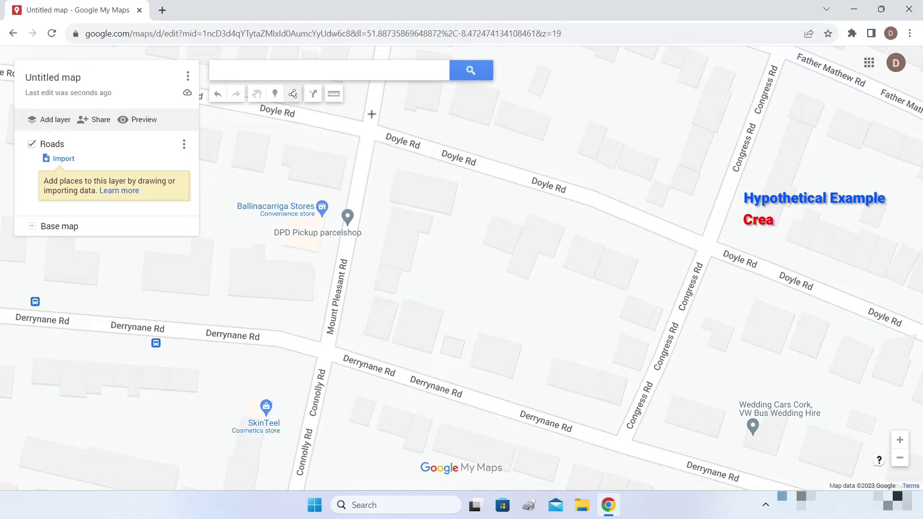
click(698, 244)
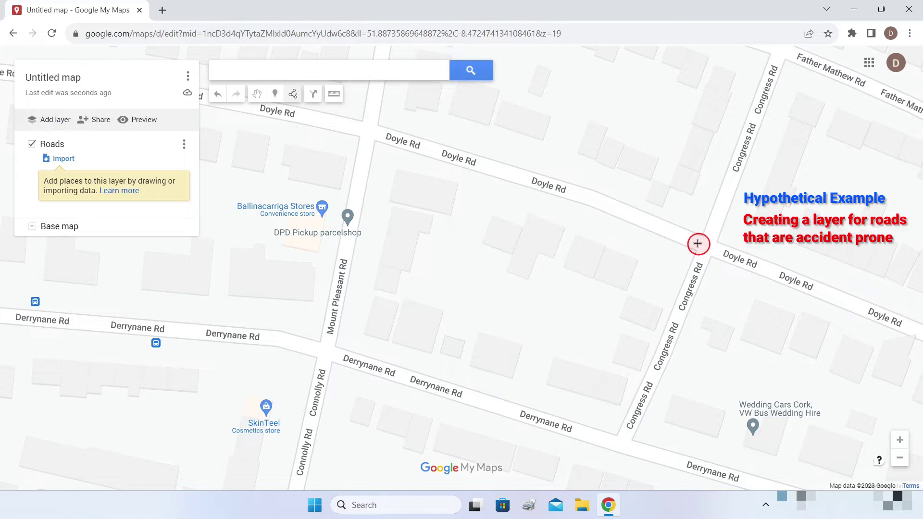
click(663, 228)
click(603, 202)
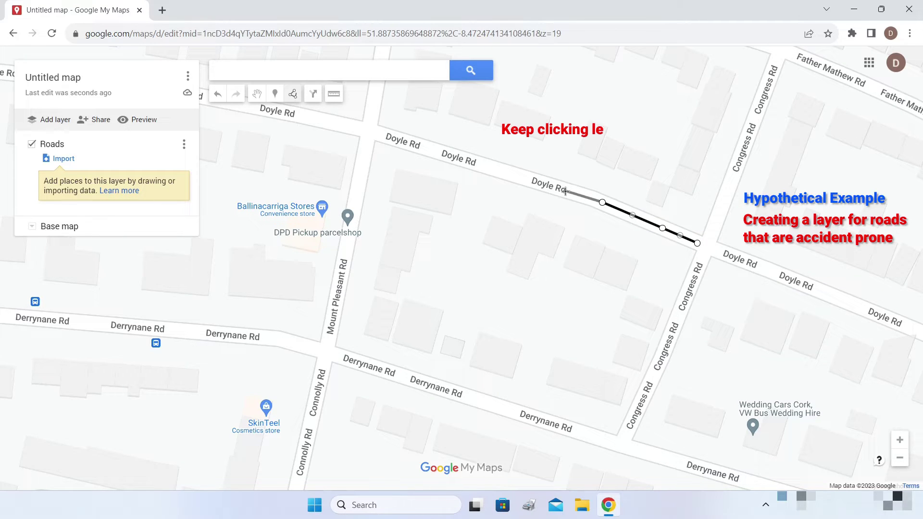
click(565, 190)
click(501, 170)
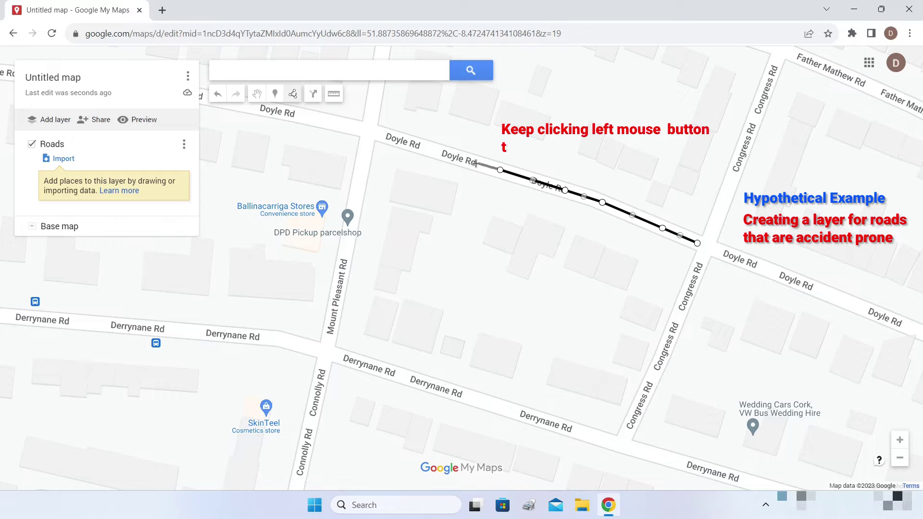
click(445, 154)
click(408, 142)
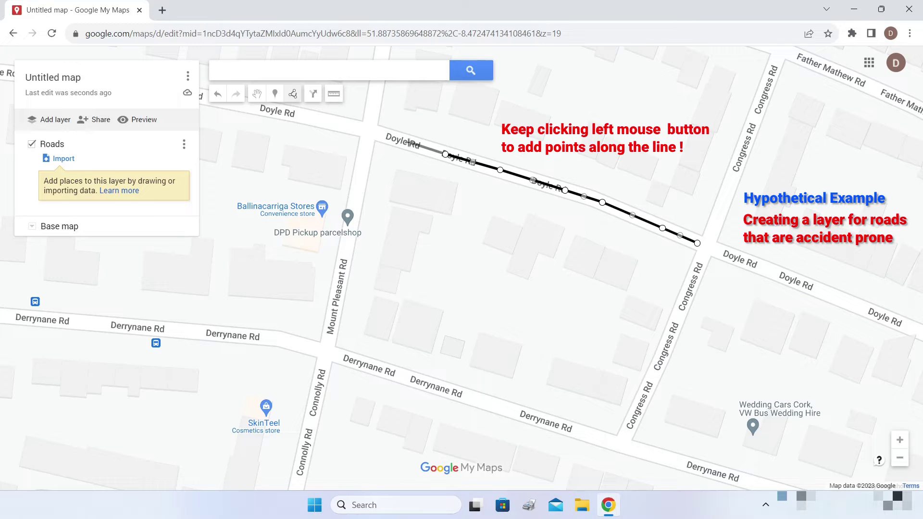
click(375, 134)
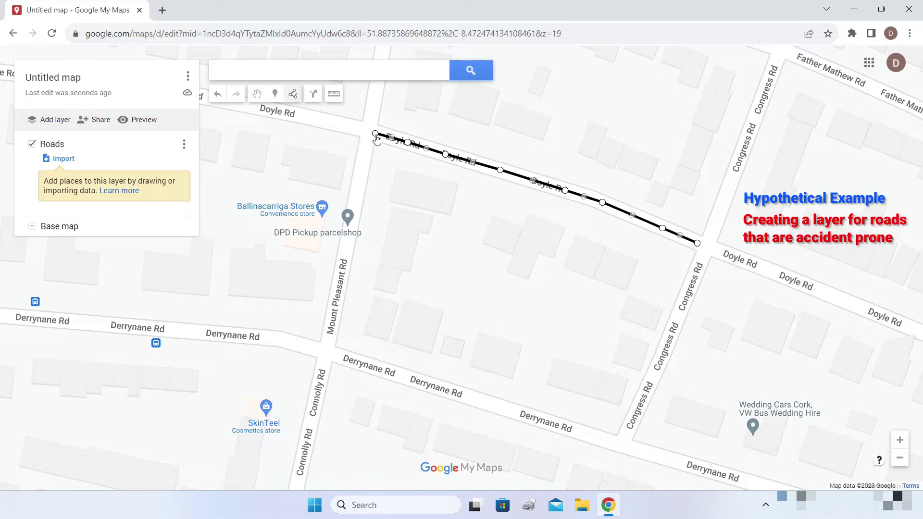
click(376, 135)
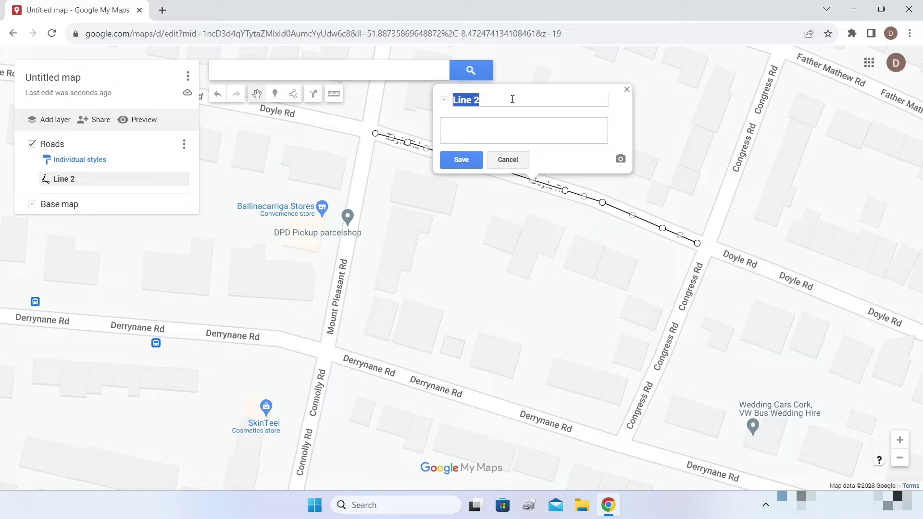
Save the new line as Doyle Road and style it dark magenta with a moderately thicker line width.
text(Doyle Road)
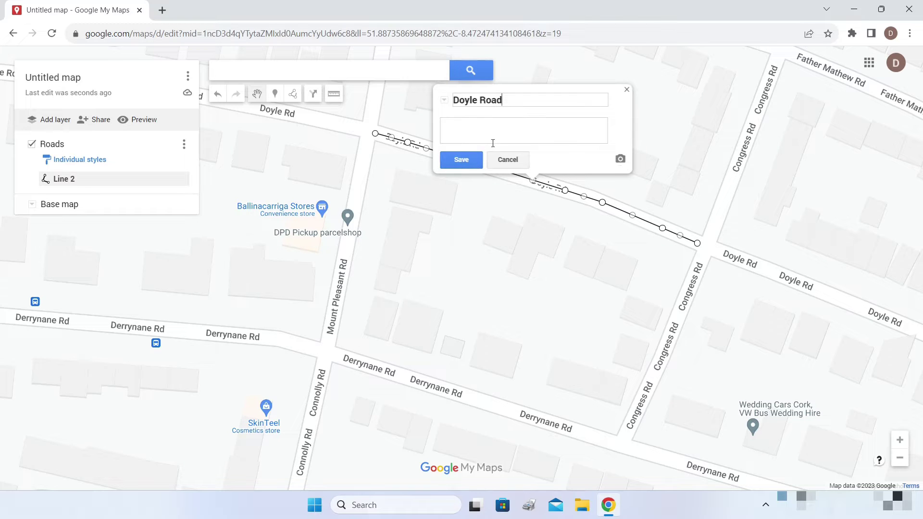
click(466, 161)
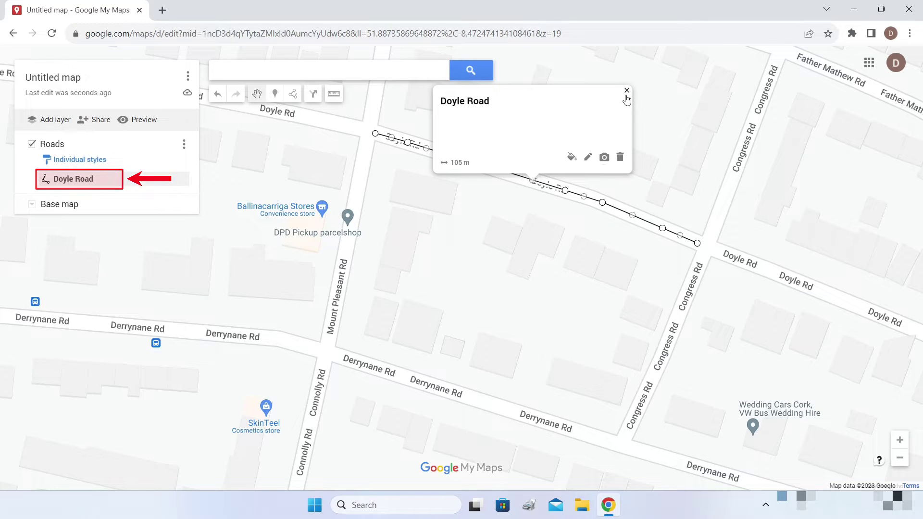
click(572, 157)
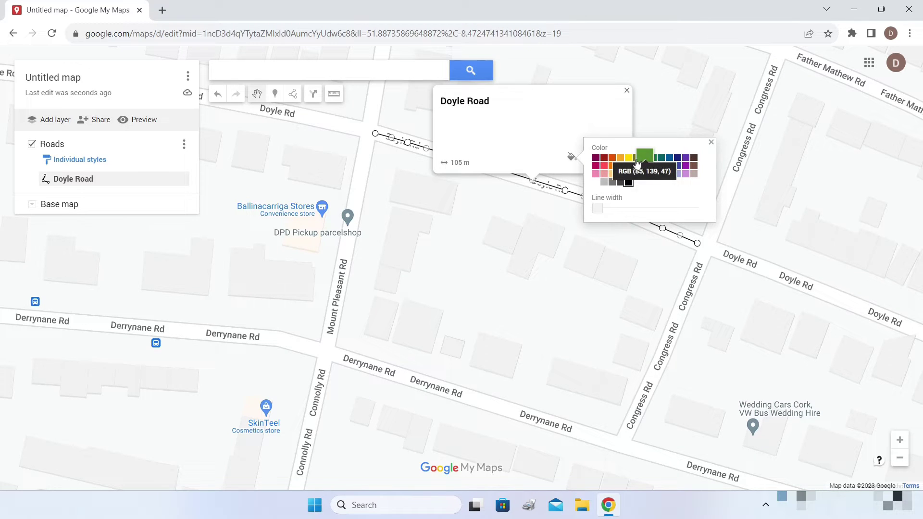
click(596, 159)
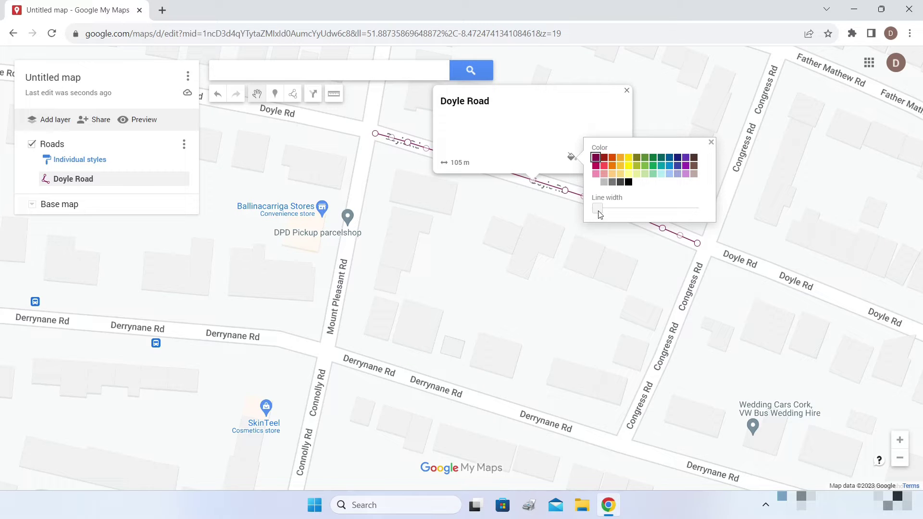
mouse_move(599, 213)
mouse_down()
mouse_move(626, 213)
mouse_move(616, 213)
mouse_up()
drag(619, 212, 611, 212)
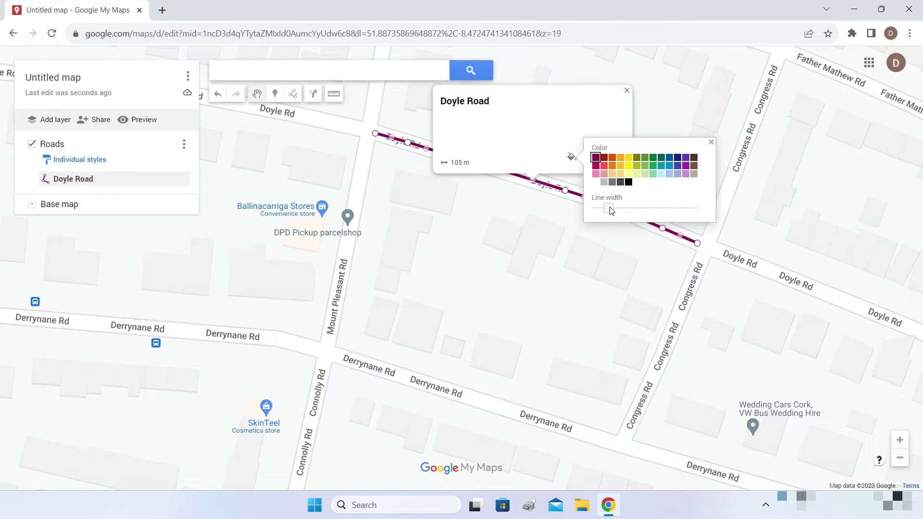
click(711, 143)
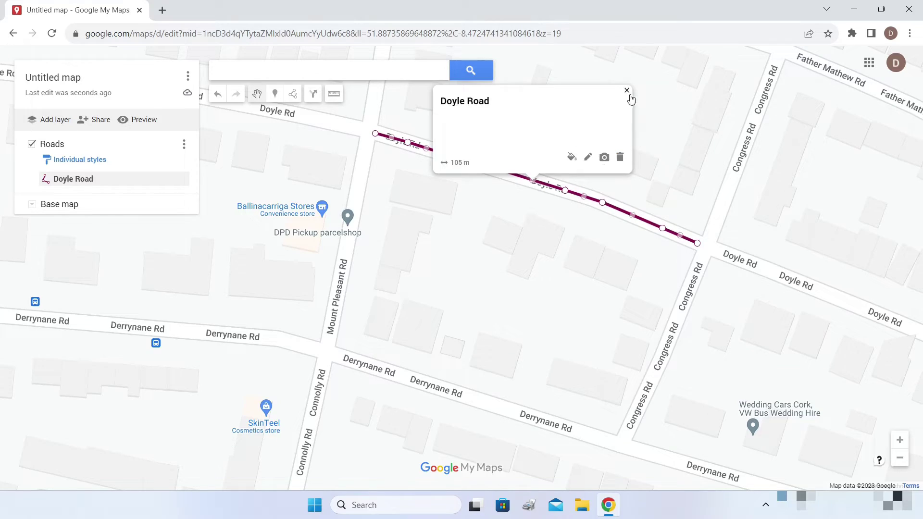
click(627, 91)
Draw a multi-point line about 327 m long along Father Mathew Road from O'Connell Avenue to Mount Pleasant Road.
scroll(665, 139, down, 2)
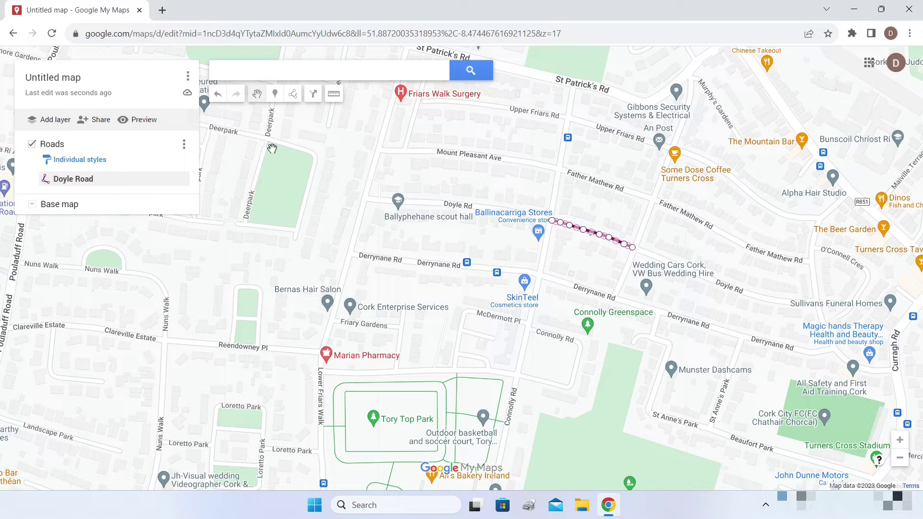
click(293, 95)
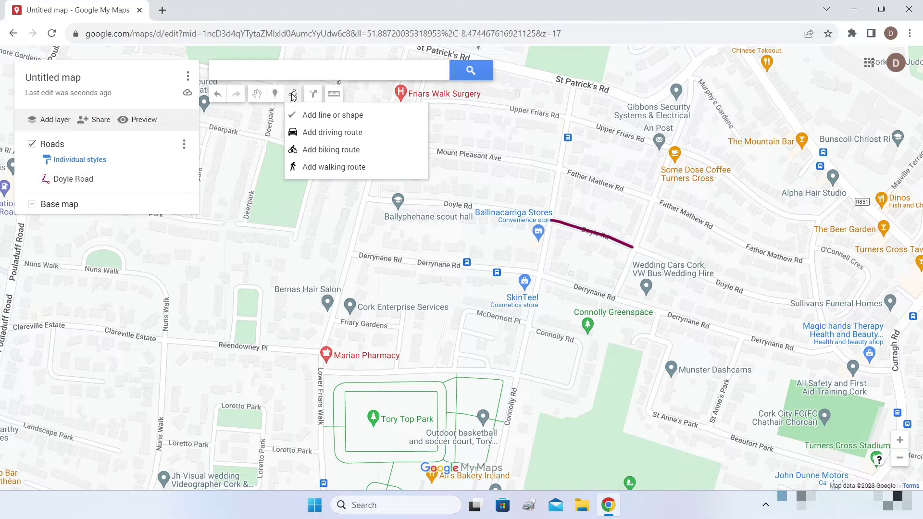
click(312, 118)
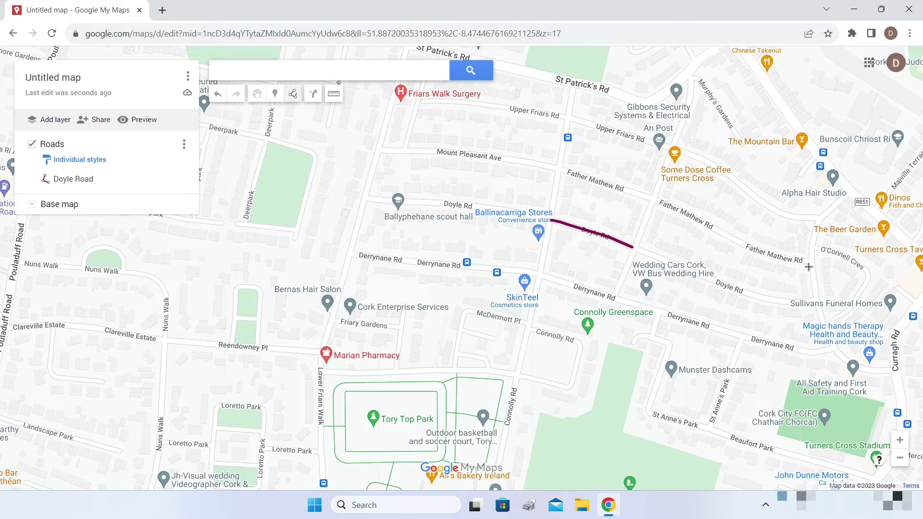
scroll(809, 267, up, 1)
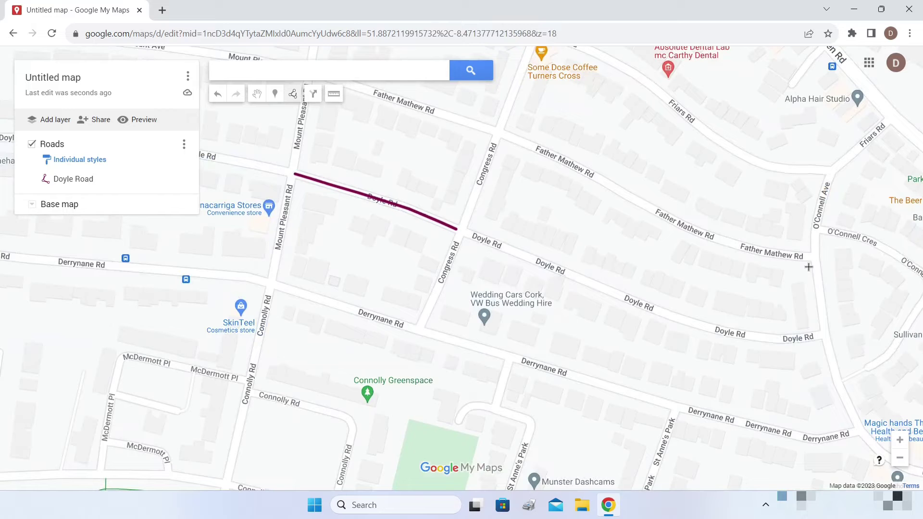
click(257, 93)
mouse_move(546, 212)
mouse_down()
mouse_move(596, 286)
mouse_move(607, 322)
mouse_move(567, 298)
mouse_up()
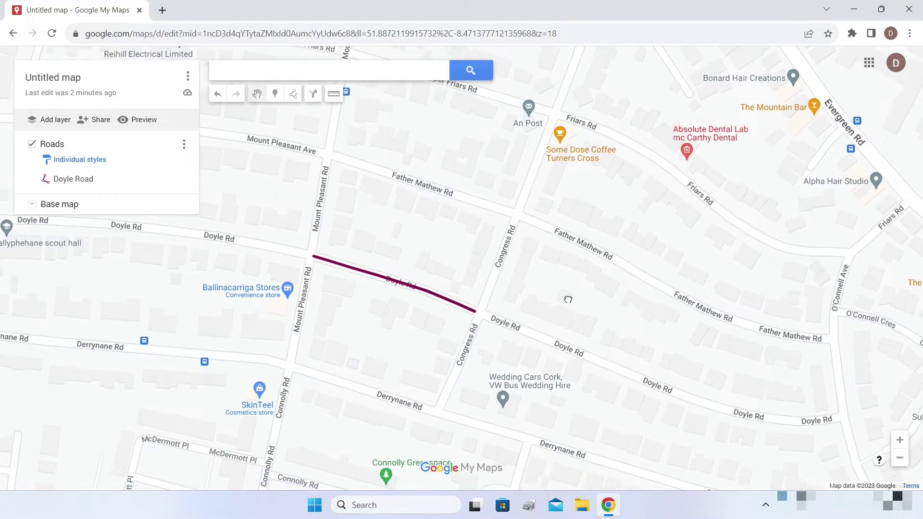
click(293, 94)
click(307, 115)
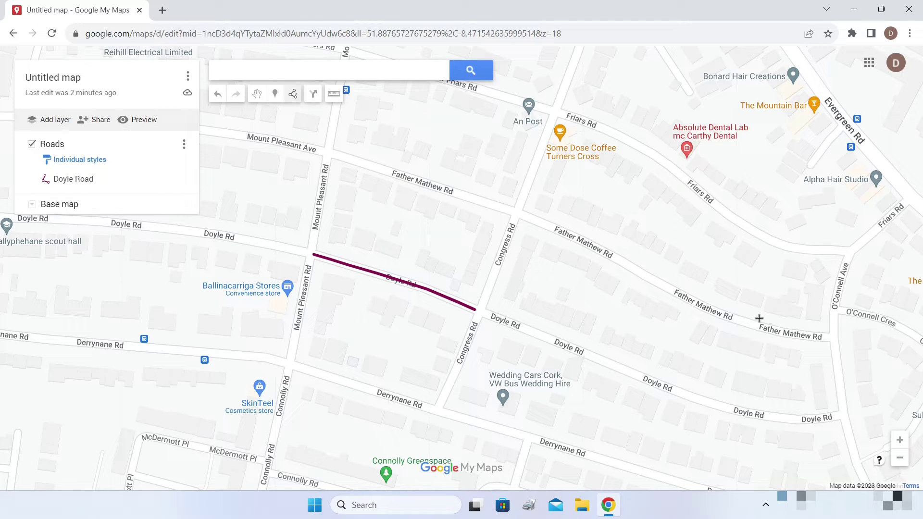
click(827, 337)
click(792, 335)
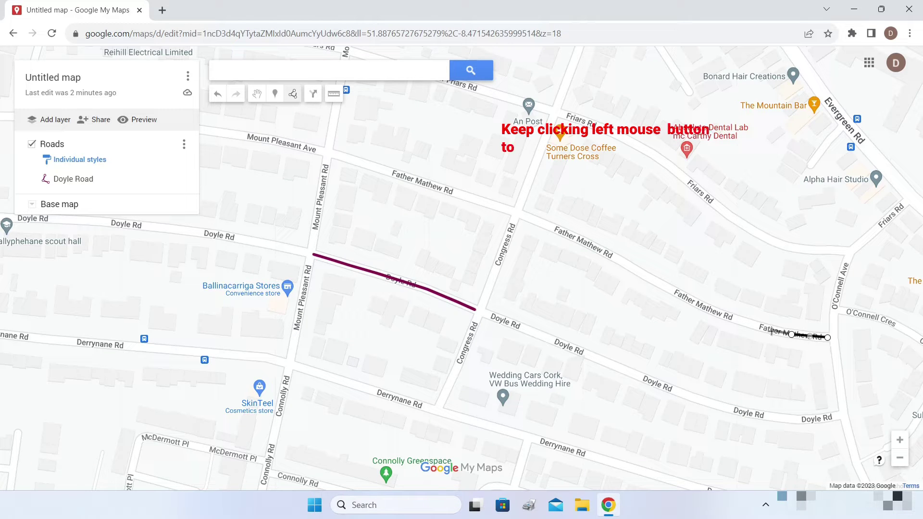
click(733, 319)
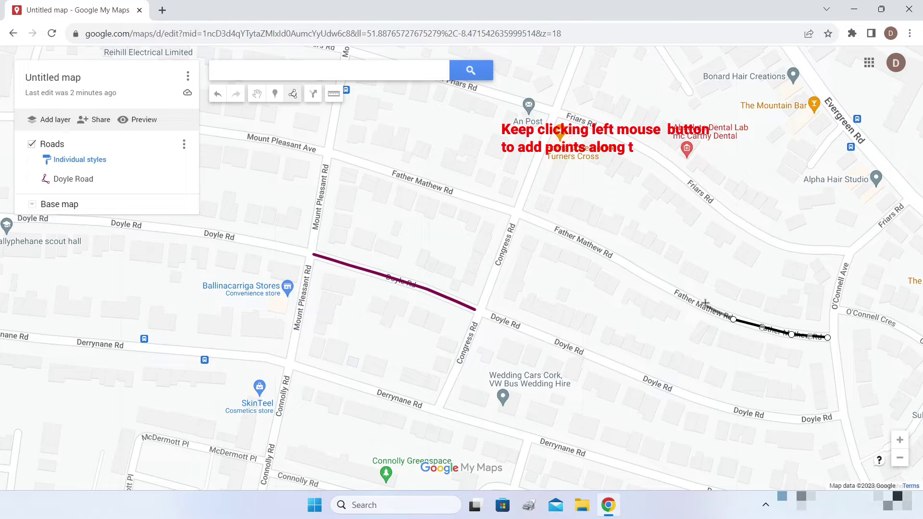
click(678, 293)
click(639, 273)
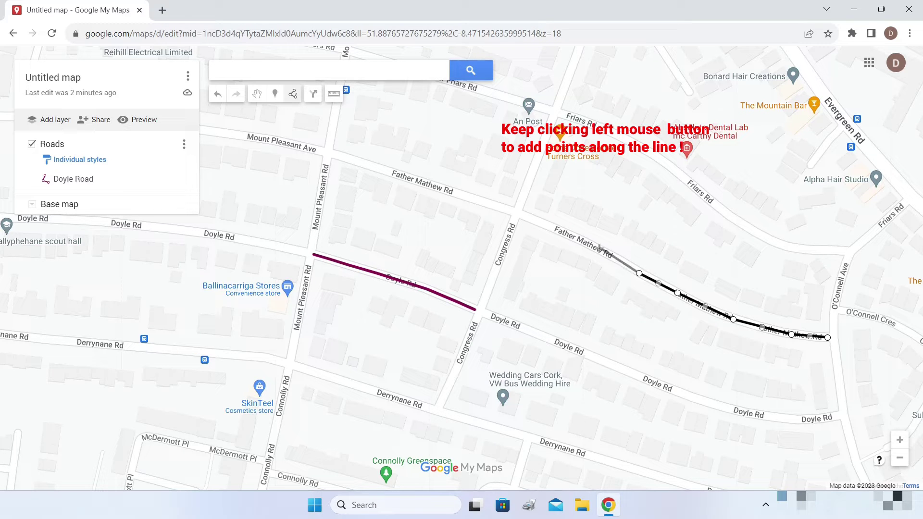
click(595, 246)
click(541, 224)
click(512, 211)
click(456, 193)
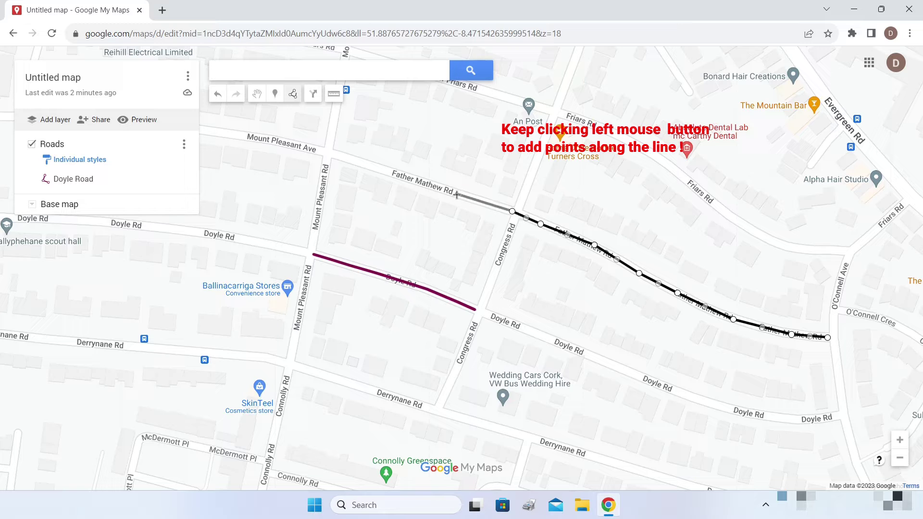
click(392, 172)
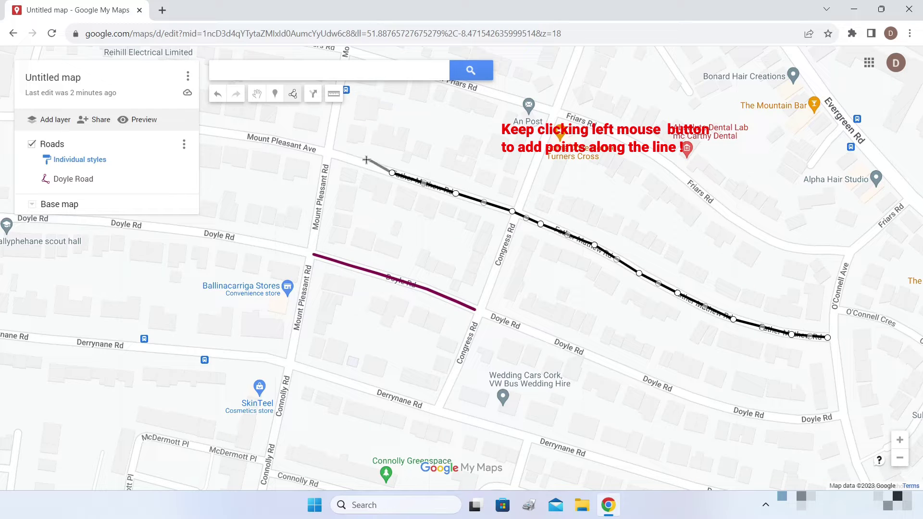
click(333, 155)
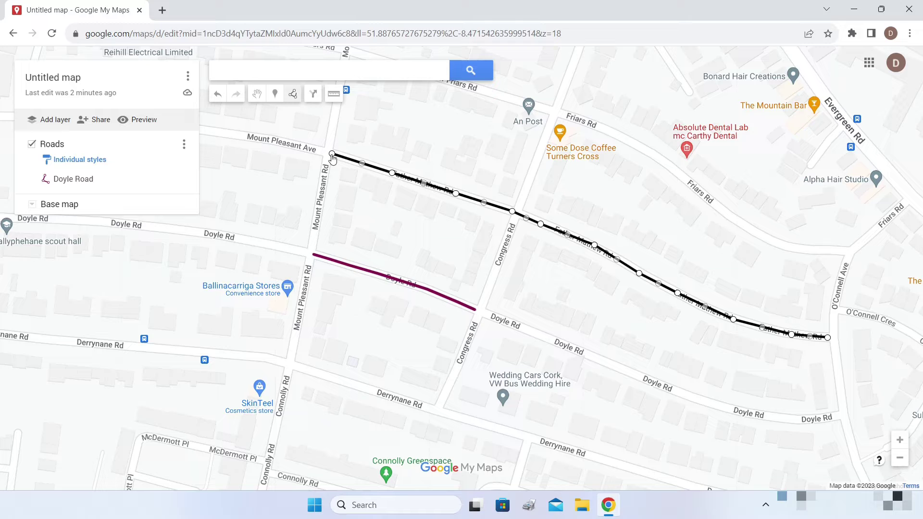
click(332, 154)
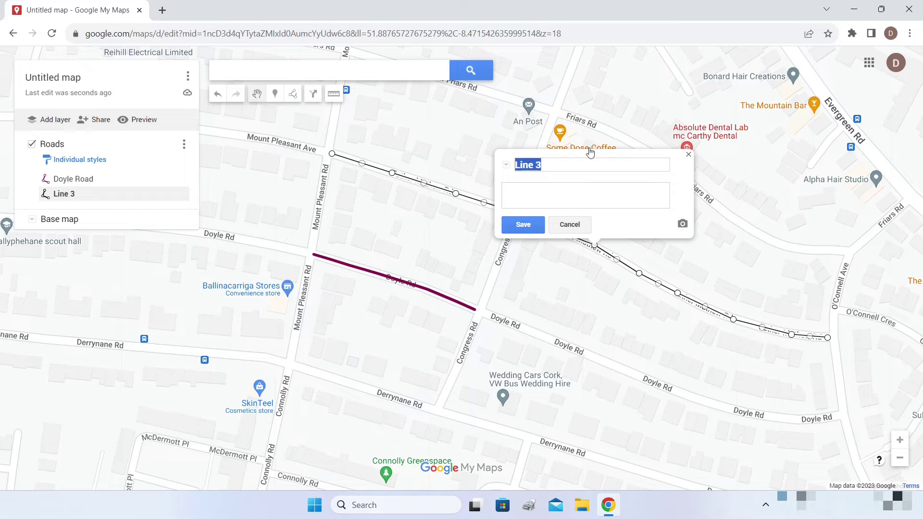
Save the new line as Father Mathew Road and view its colour and line width options.
text(Fathw)
key(BackSpace)
text(er mathew Road)
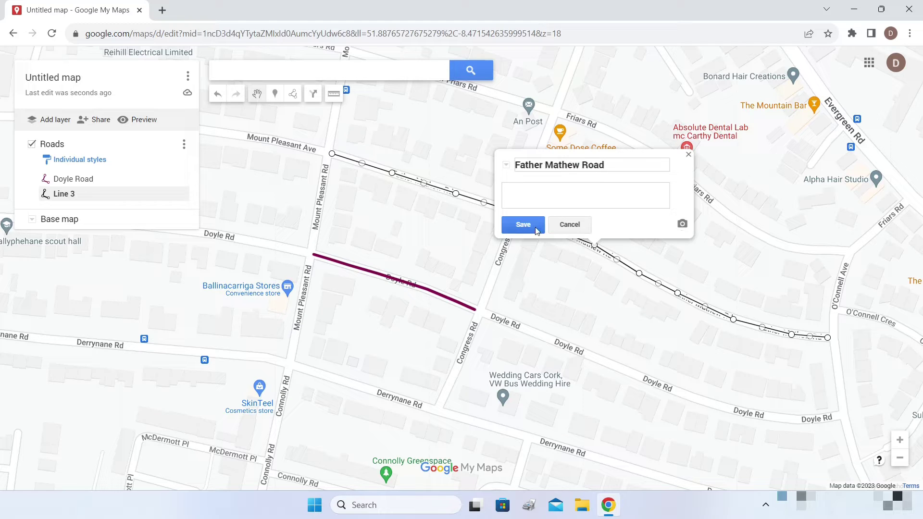
click(539, 228)
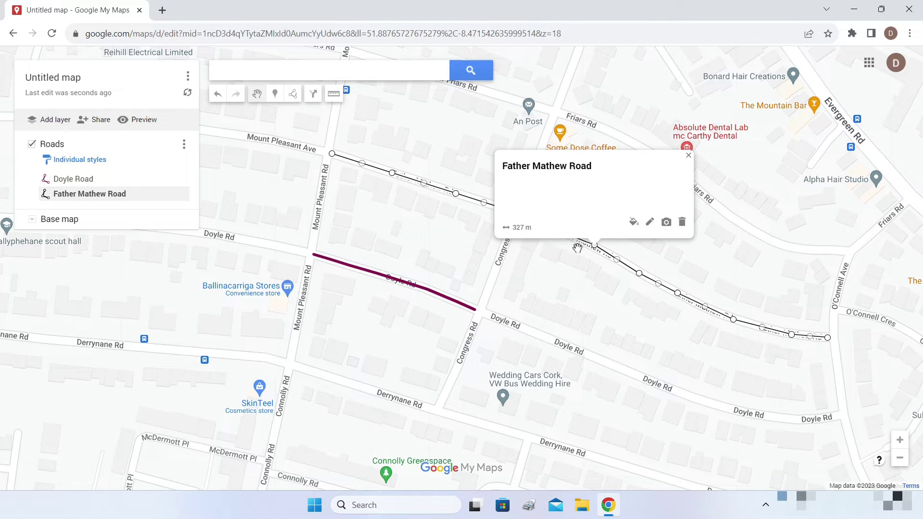
click(634, 222)
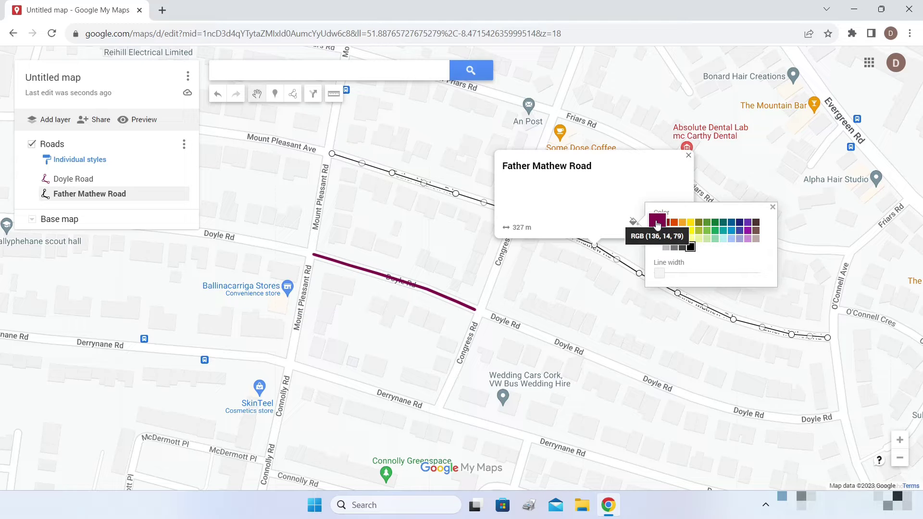
click(688, 155)
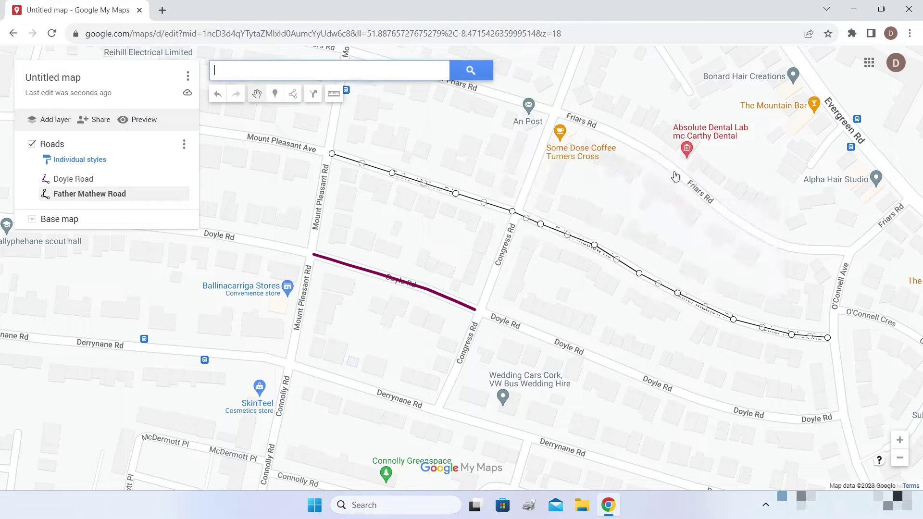
Draw a multi-point line along Friars Walk from St Patrick's Road to Reendowney Place and save it as Frairs Road.
scroll(649, 227, down, 4)
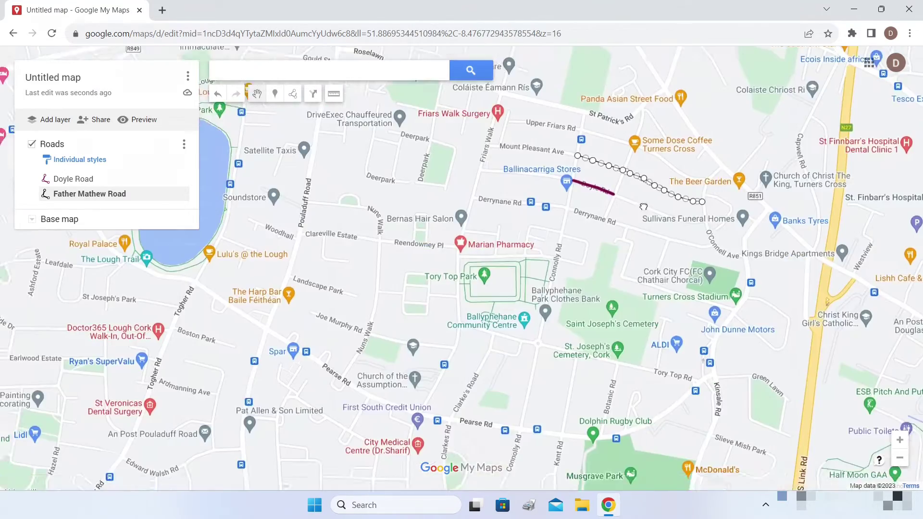
drag(612, 212, 654, 222)
scroll(542, 202, up, 3)
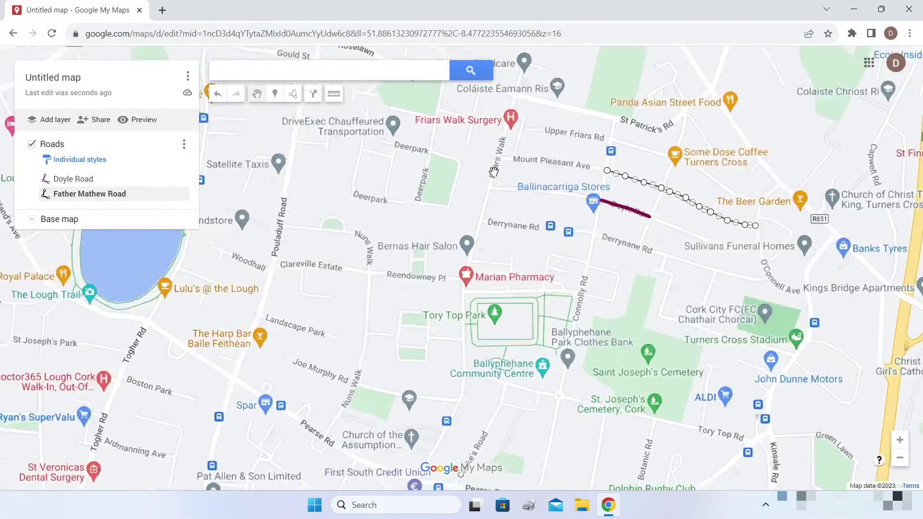
drag(542, 203, 544, 205)
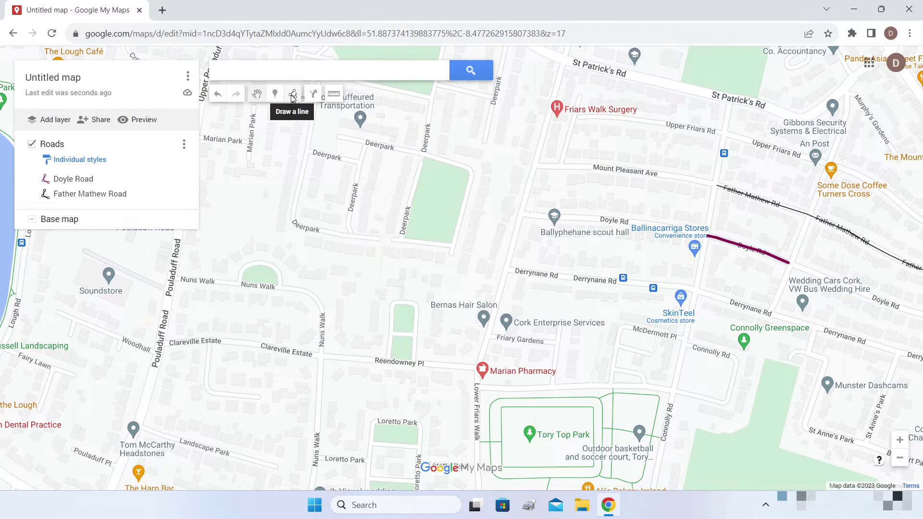
click(293, 95)
click(318, 114)
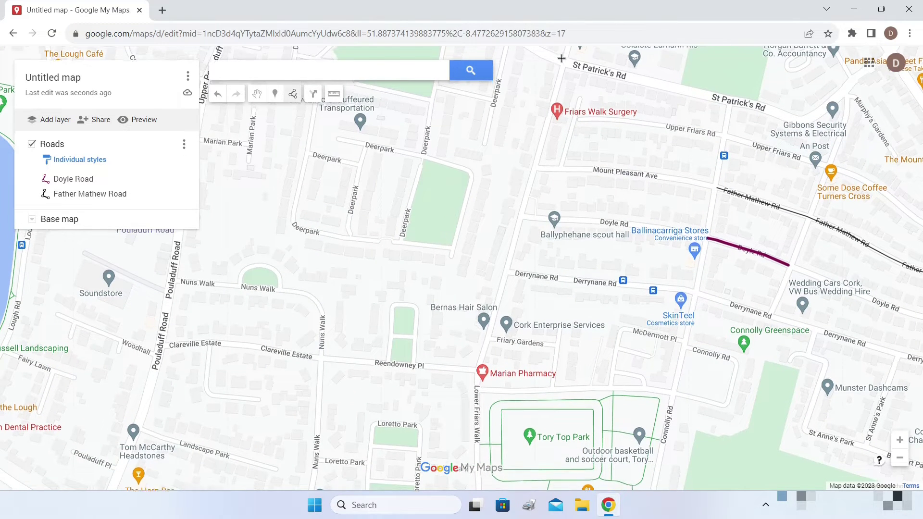
drag(562, 58, 563, 132)
click(562, 132)
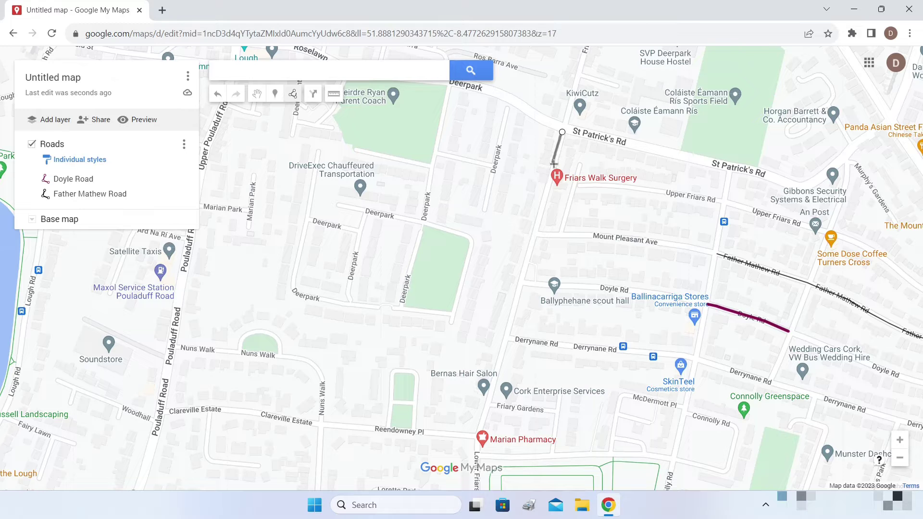
click(554, 164)
click(541, 214)
click(529, 256)
click(515, 297)
click(505, 342)
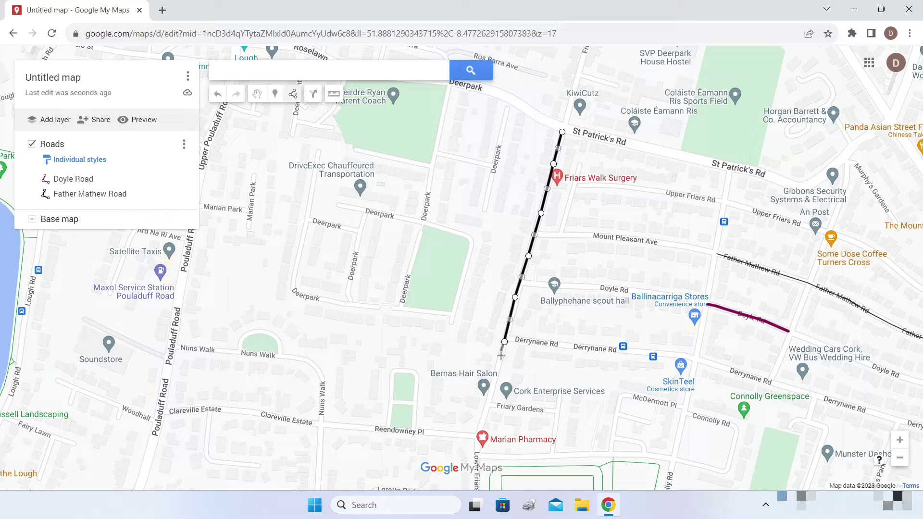
click(485, 409)
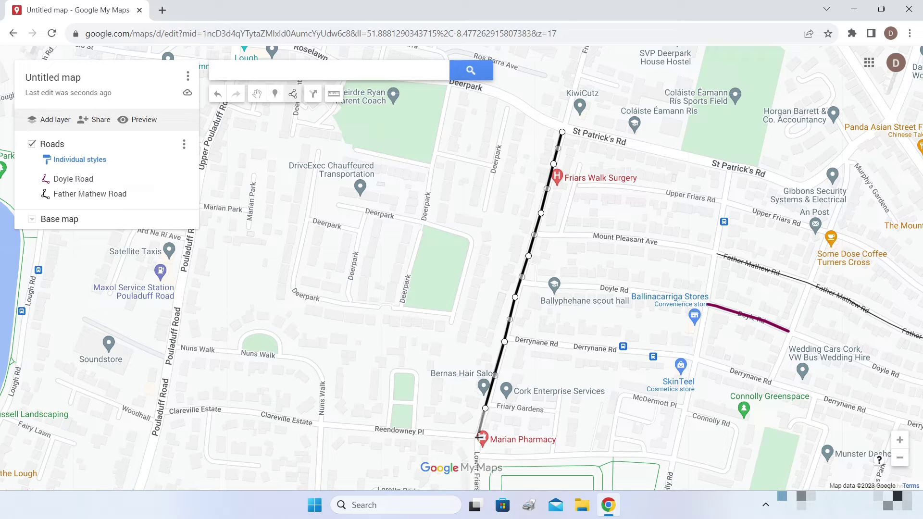
double_click(480, 436)
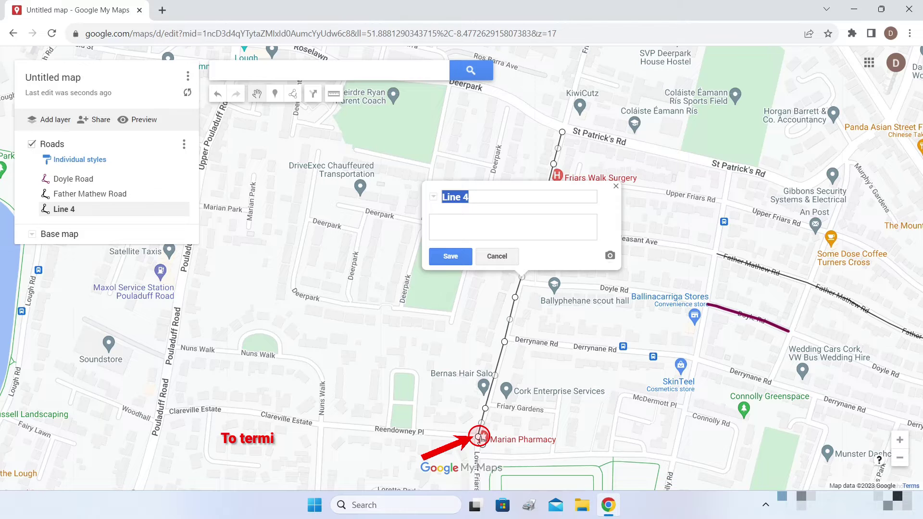
text(Frairs Road)
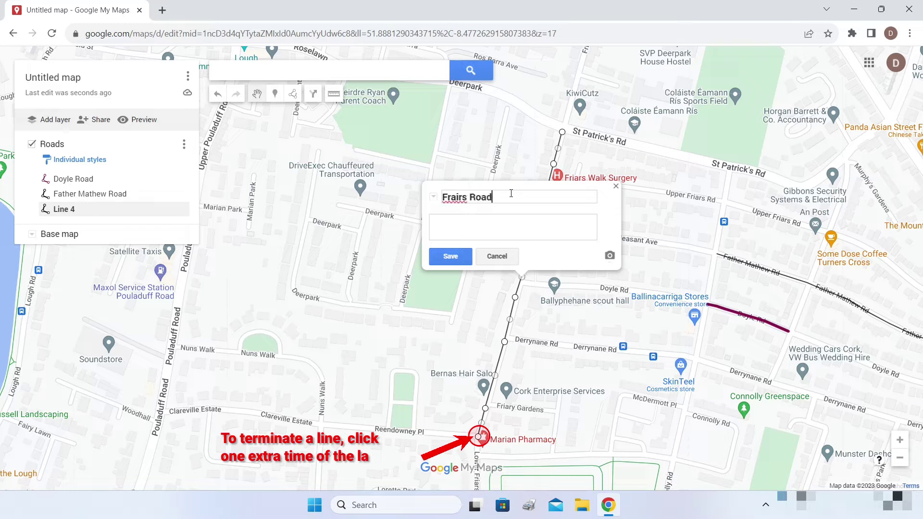
click(452, 262)
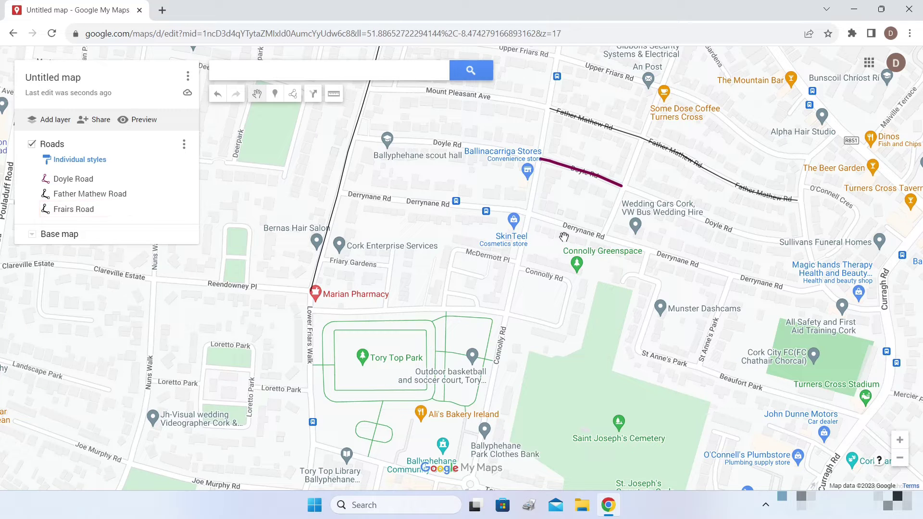
Draw a multi-point line along Derrynane Road from Curragh Road to the Frairs Road line and save it as Derrynane Road.
click(292, 94)
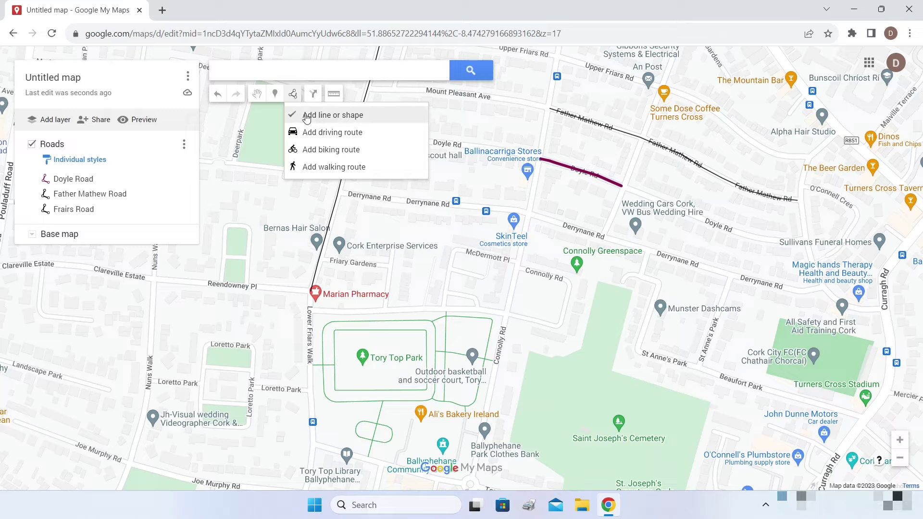
click(306, 116)
click(877, 309)
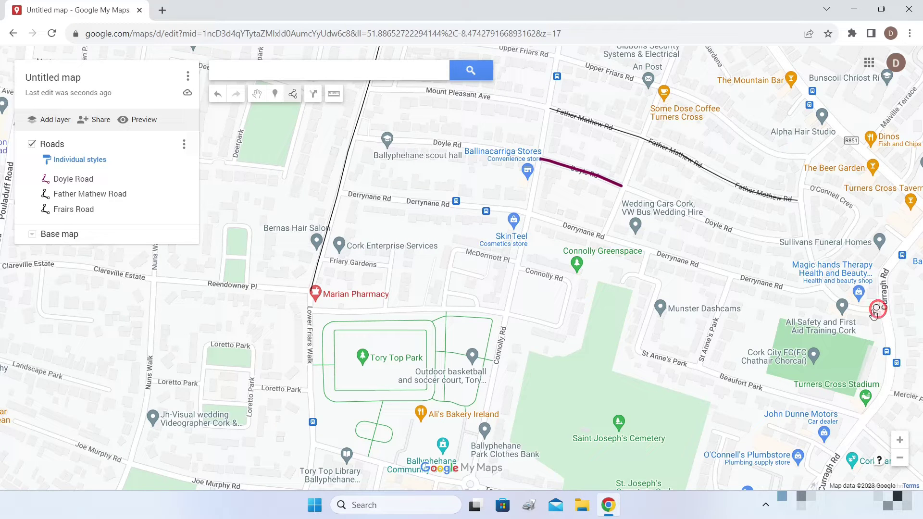
click(860, 308)
click(833, 300)
click(823, 289)
click(809, 290)
click(783, 287)
click(722, 274)
click(677, 260)
click(615, 239)
click(574, 229)
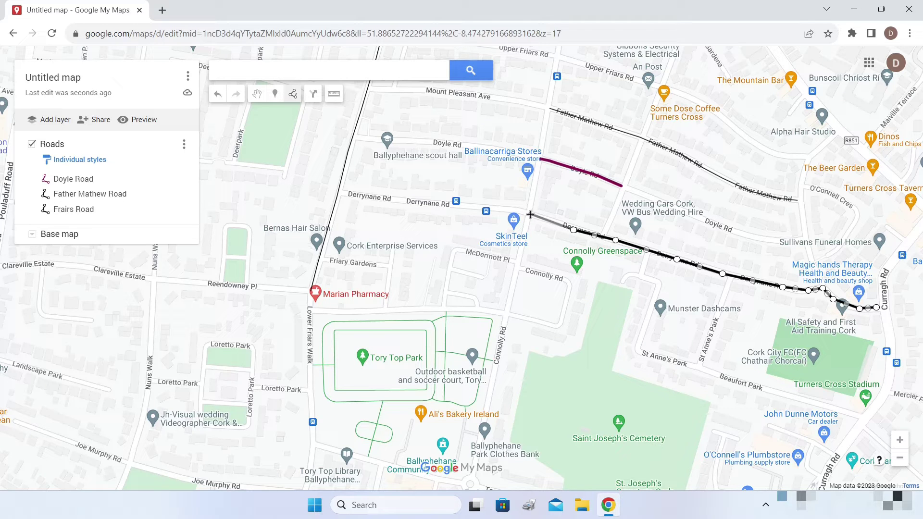
click(531, 213)
click(510, 210)
click(472, 206)
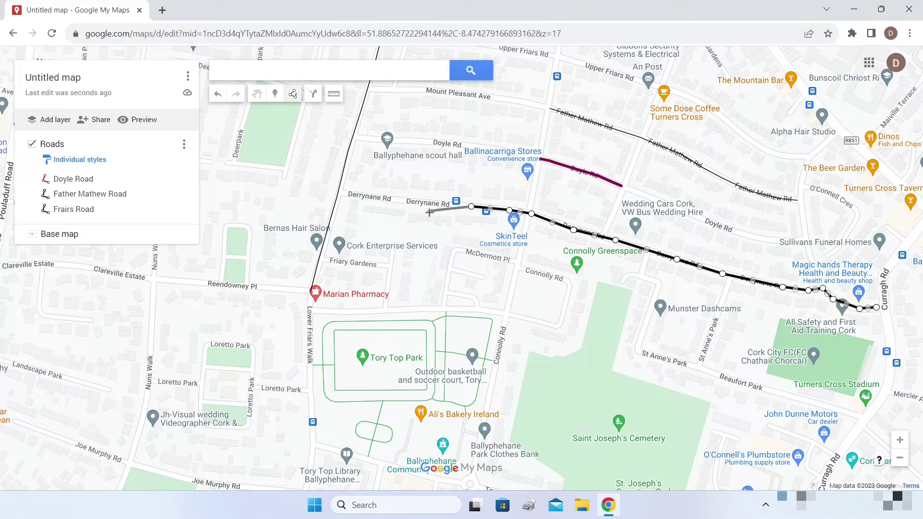
click(414, 203)
click(356, 196)
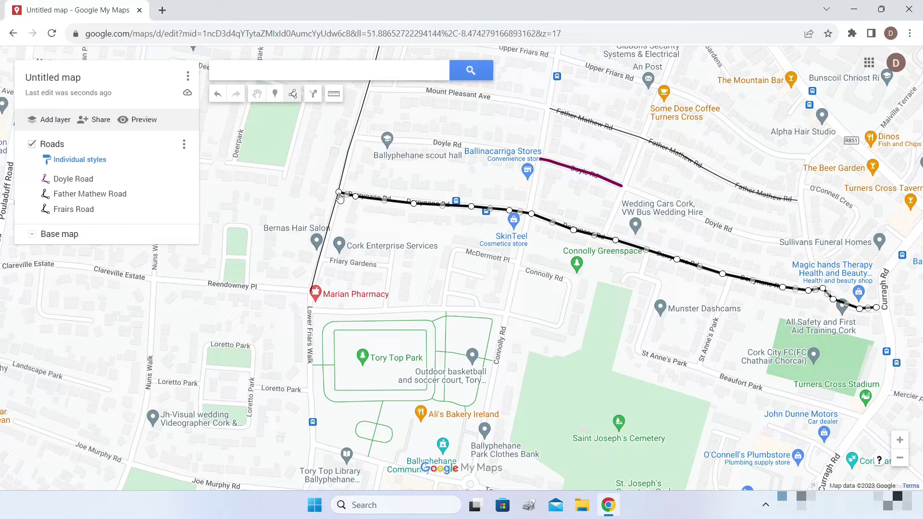
click(340, 193)
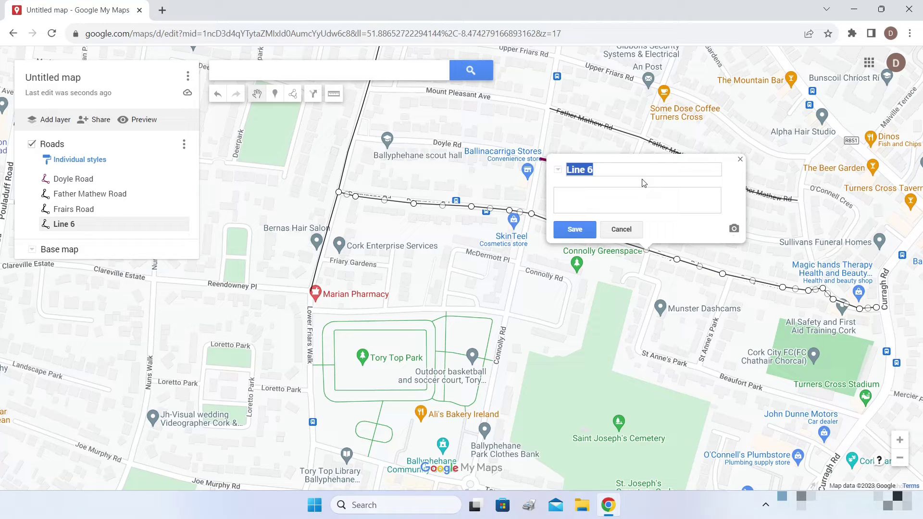
text(Derrynane)
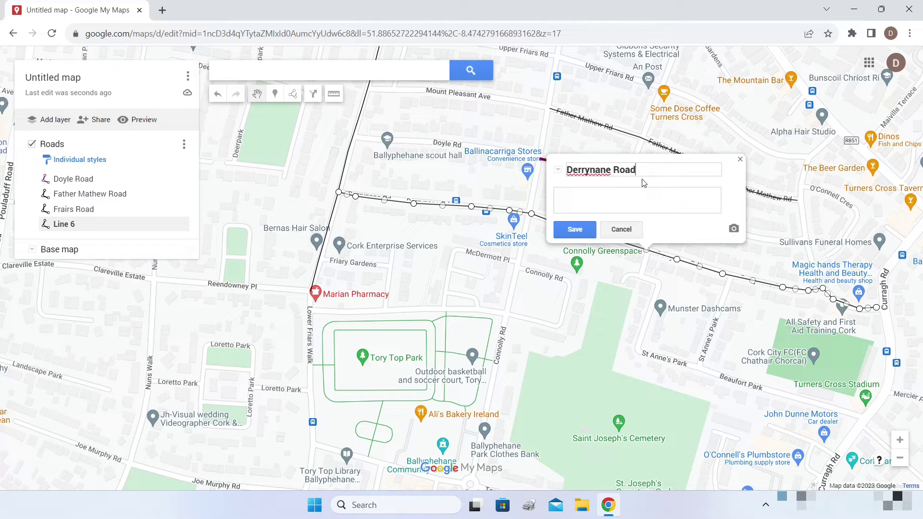
click(575, 230)
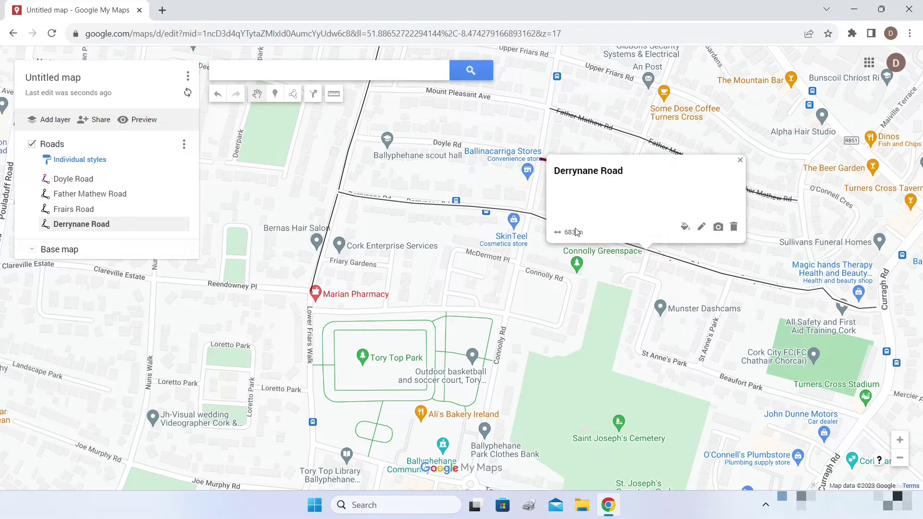
Close the Derrynane Road details and group the Roads layer's places by uniform style.
click(740, 161)
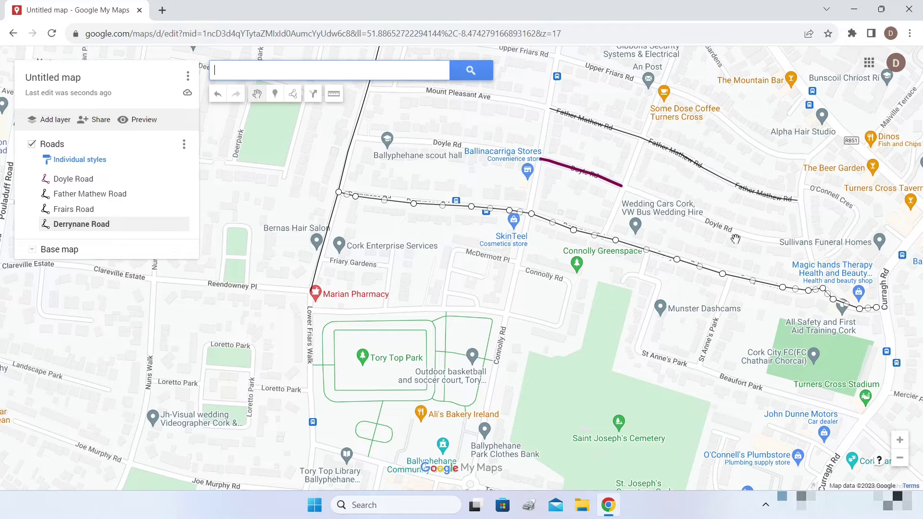
click(78, 161)
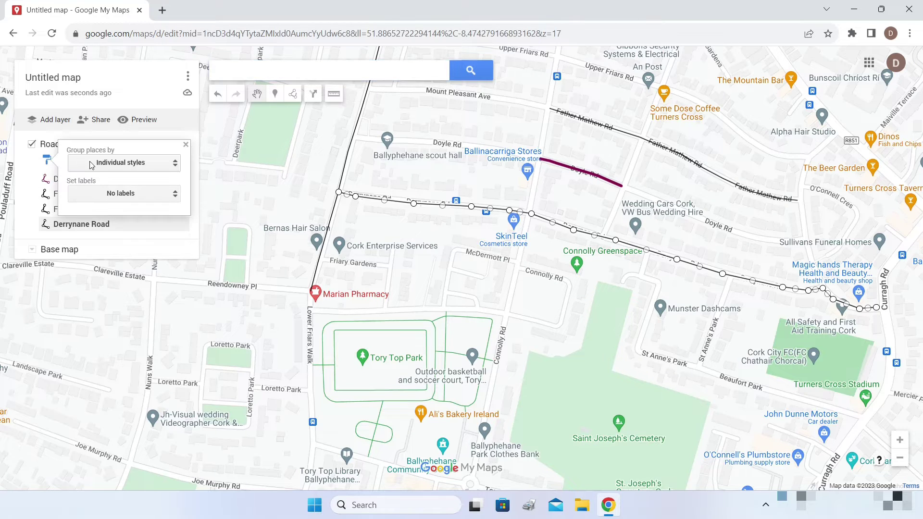
click(129, 162)
click(111, 131)
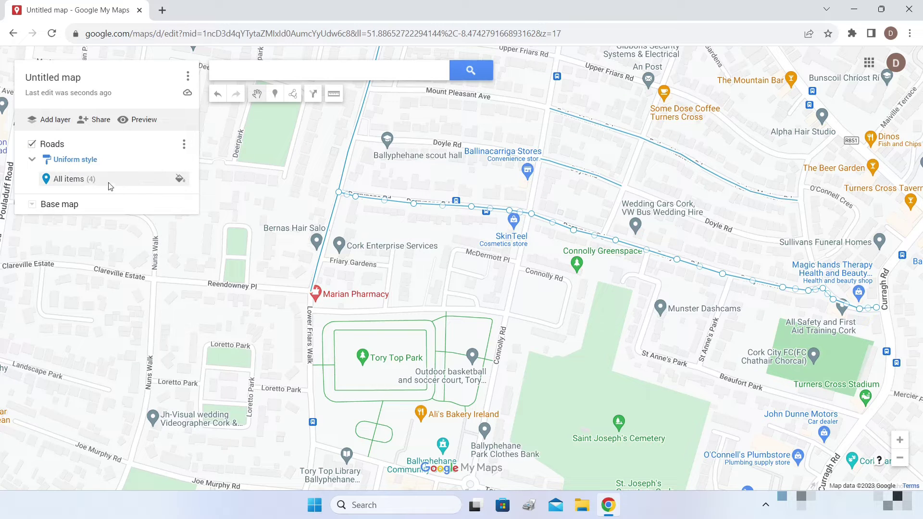
Set all items in the Roads layer to dark maroon and increase their line width slightly.
click(180, 179)
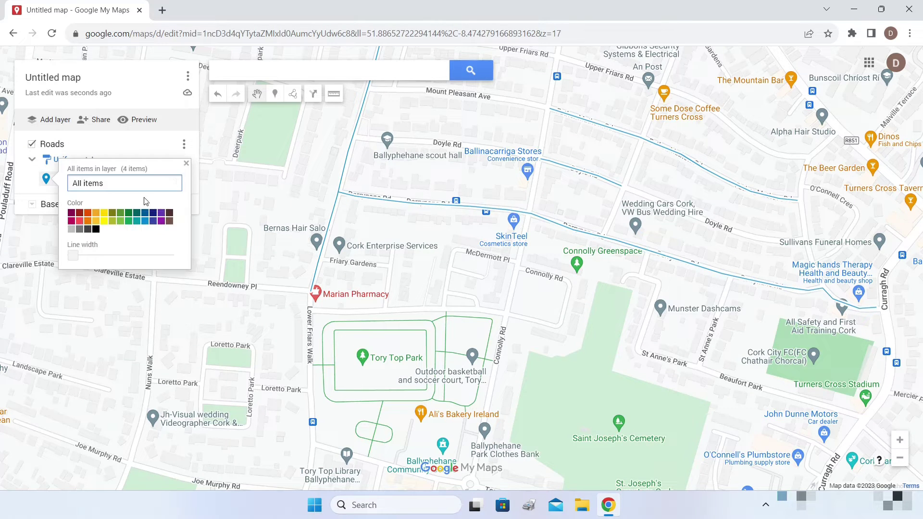
click(70, 217)
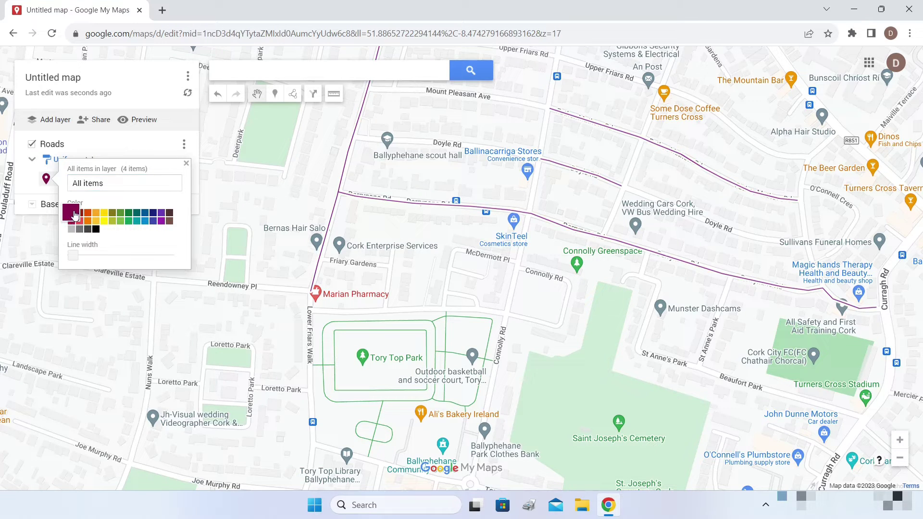
drag(73, 255, 86, 258)
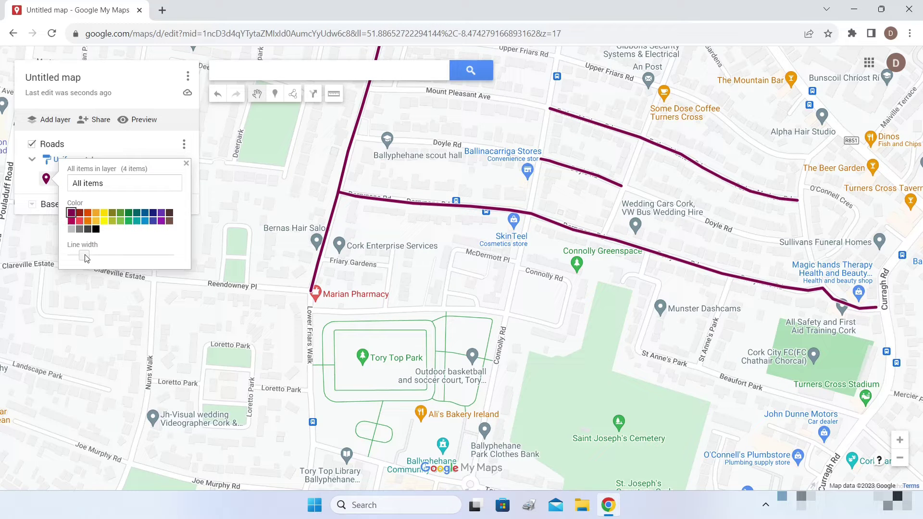
scroll(379, 315, down, 2)
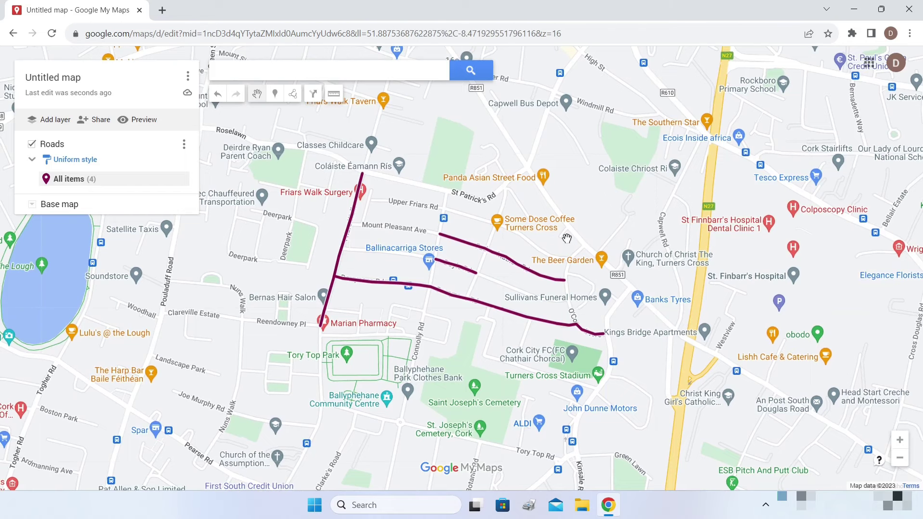
drag(589, 221, 587, 219)
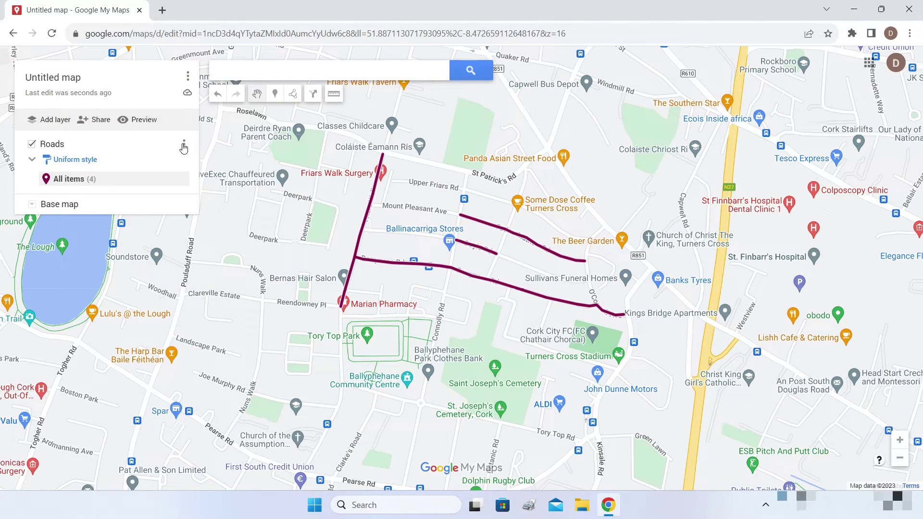
In the Roads data table, insert a Number column named Accidents after the name column.
click(184, 144)
click(115, 205)
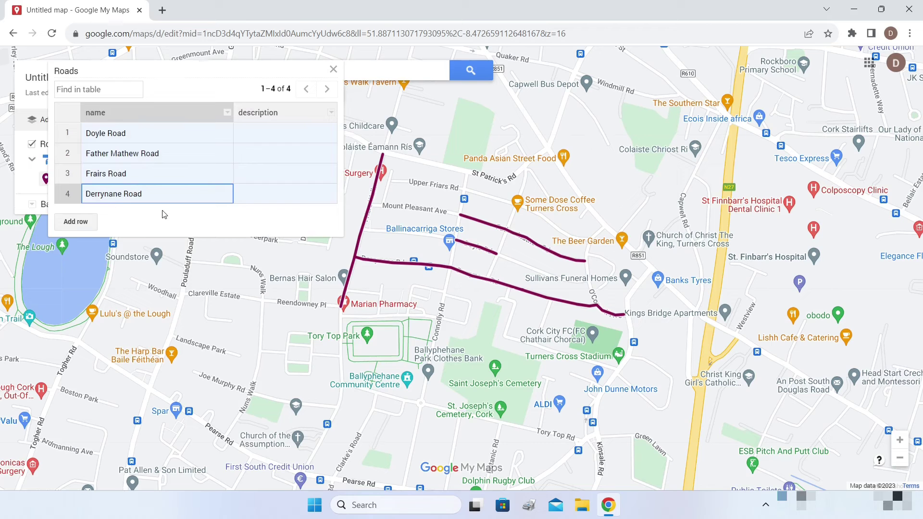
click(238, 134)
click(237, 114)
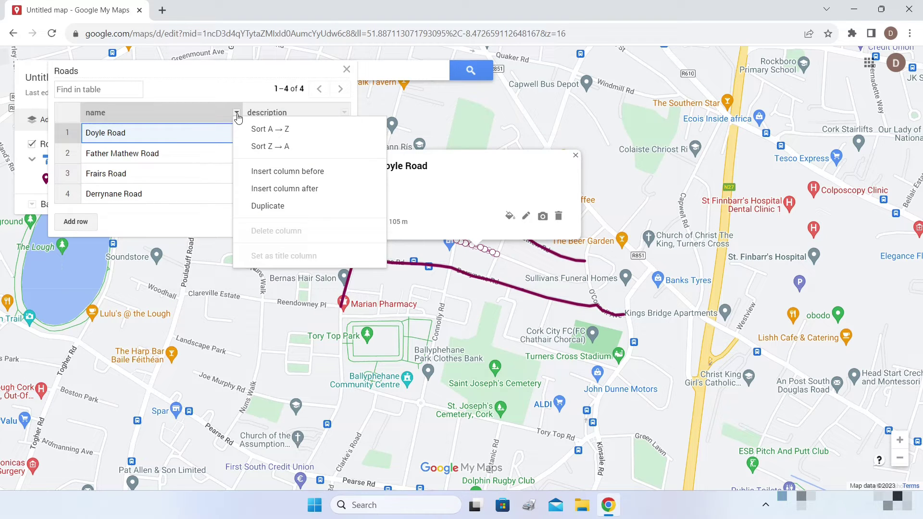
click(263, 190)
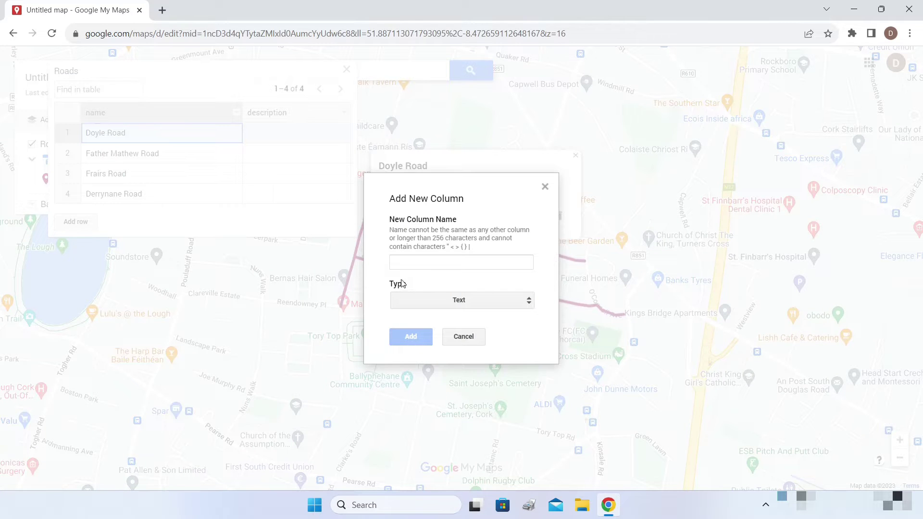
click(422, 261)
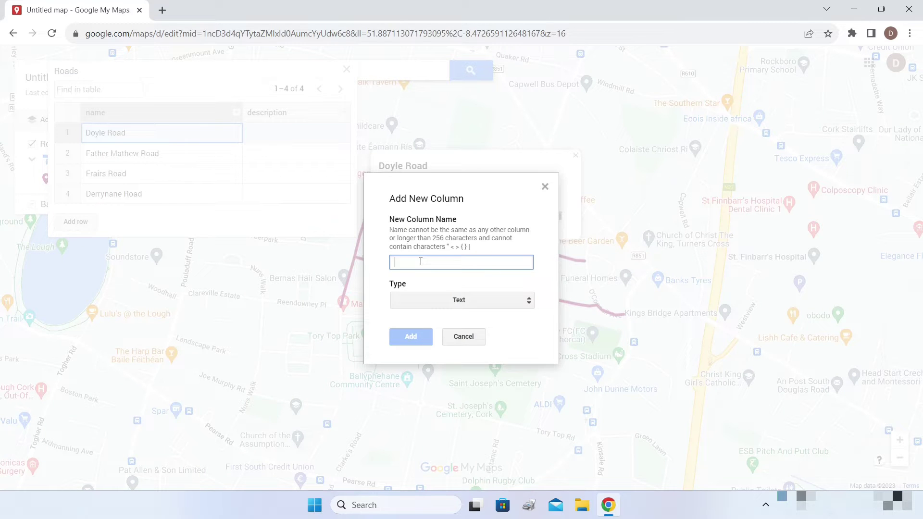
text(Accidents)
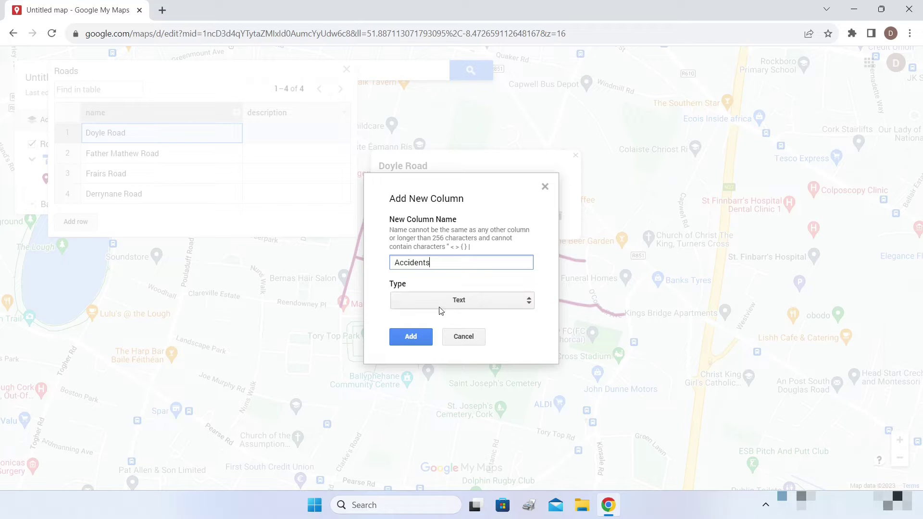
click(463, 304)
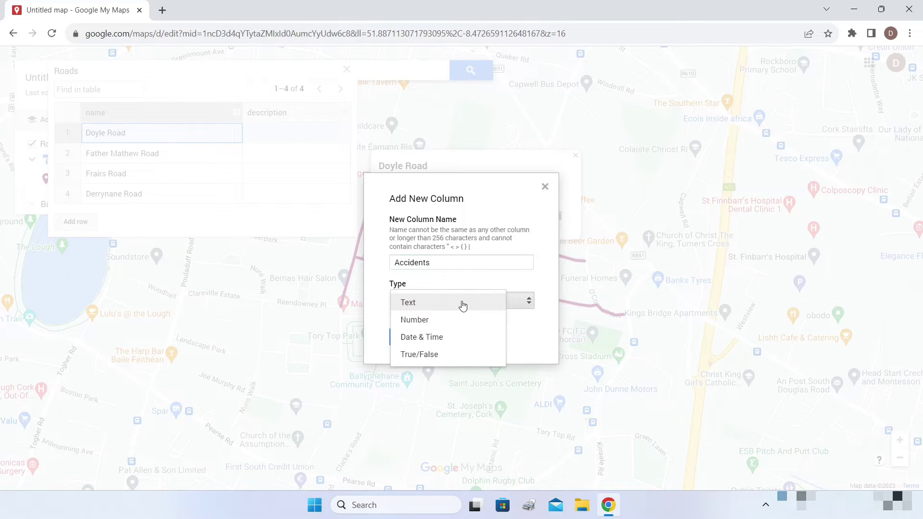
click(434, 321)
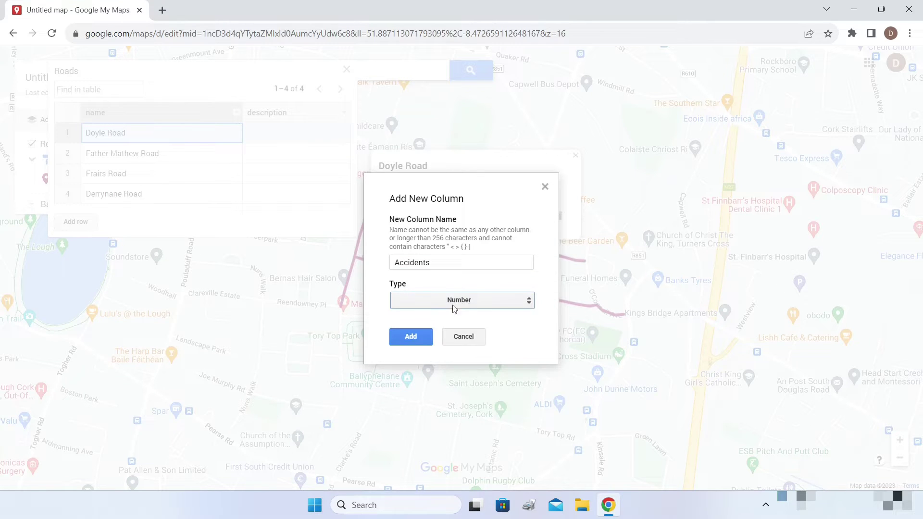
click(416, 338)
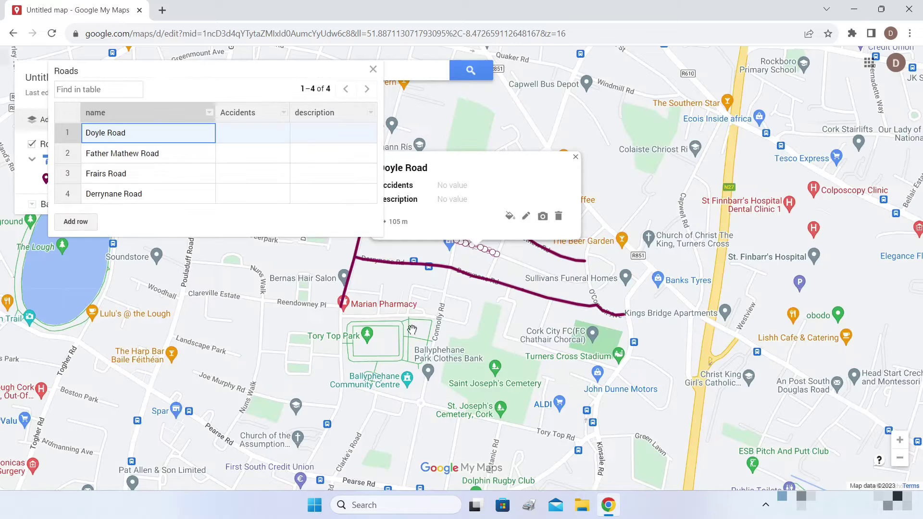
Fill the Accidents column with 2 for Doyle Road, 10 for Father Mathew Road, 5 for Frairs Road and 15 for Derrynane Road.
click(242, 140)
click(245, 140)
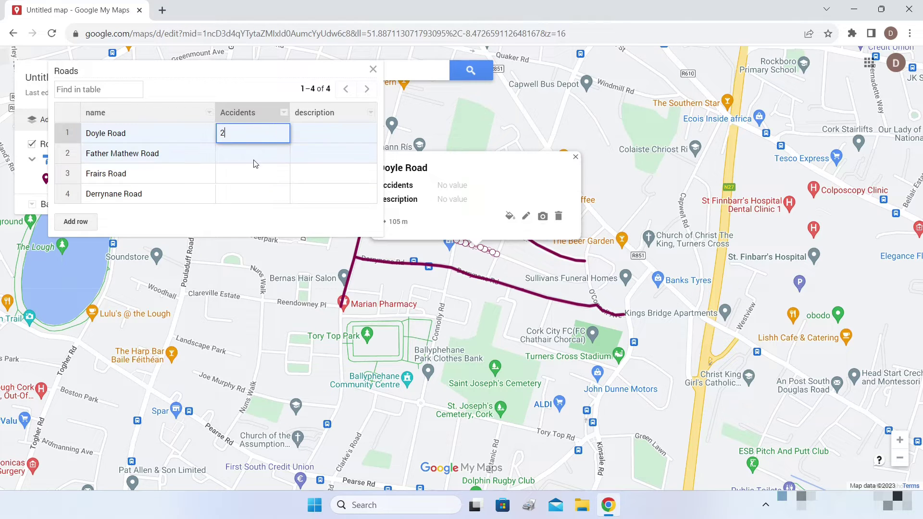
text(2)
click(254, 161)
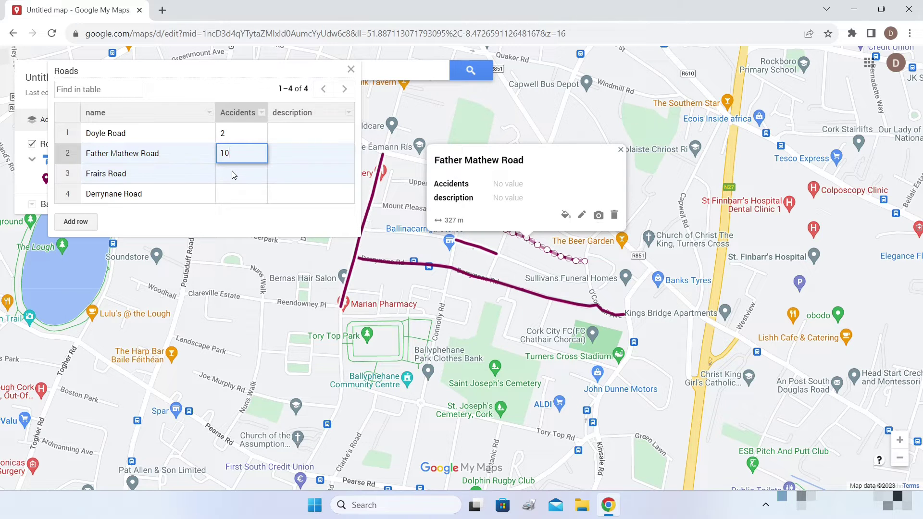
key(Return)
click(232, 178)
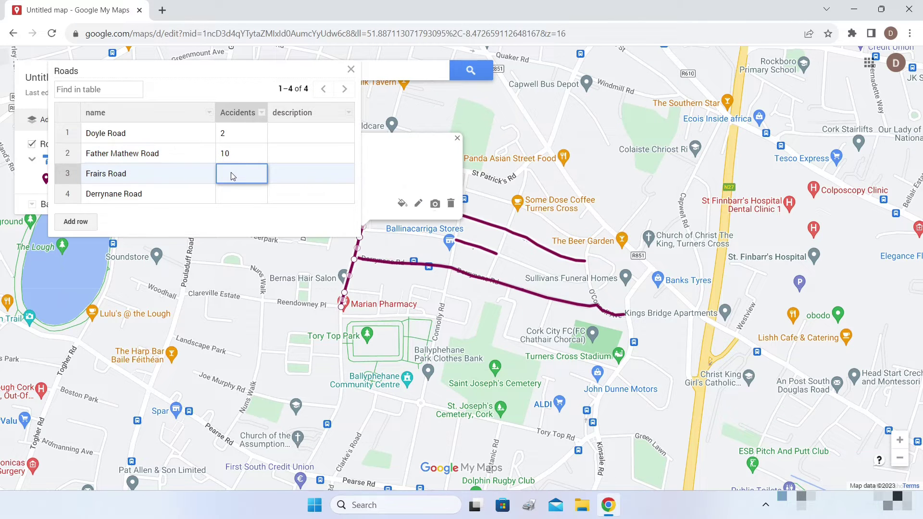
text(5)
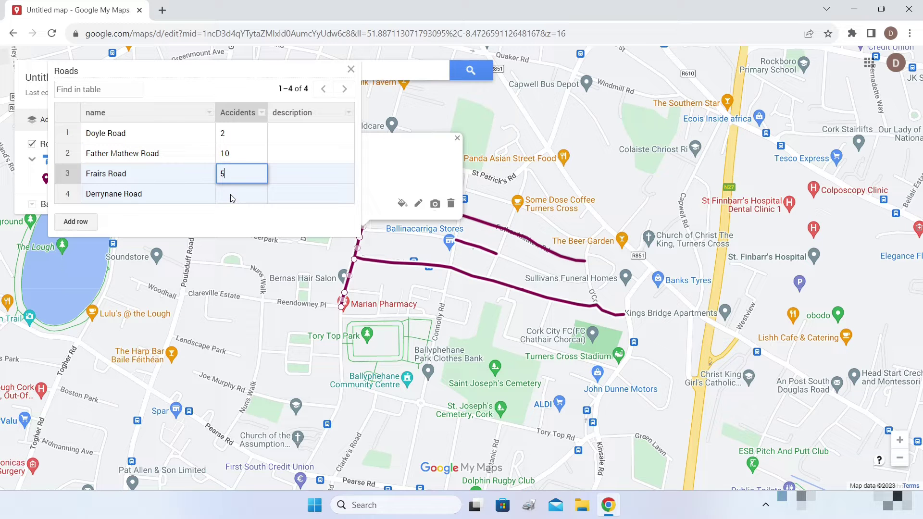
click(230, 194)
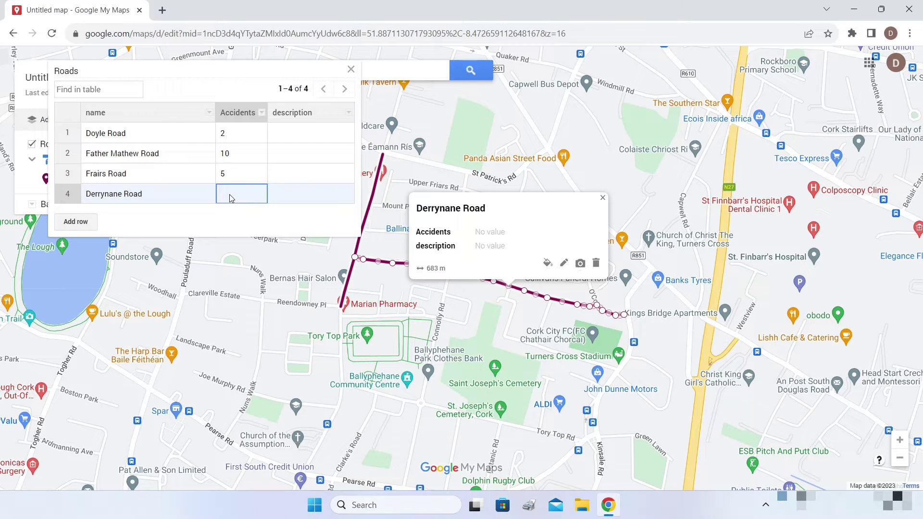
text(15)
click(278, 171)
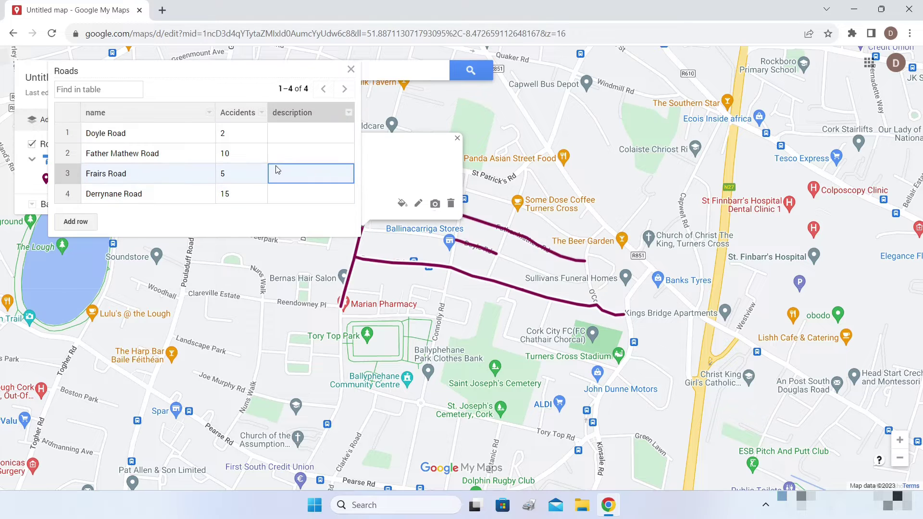
Insert a Text column named Surface after the Accidents column.
click(262, 114)
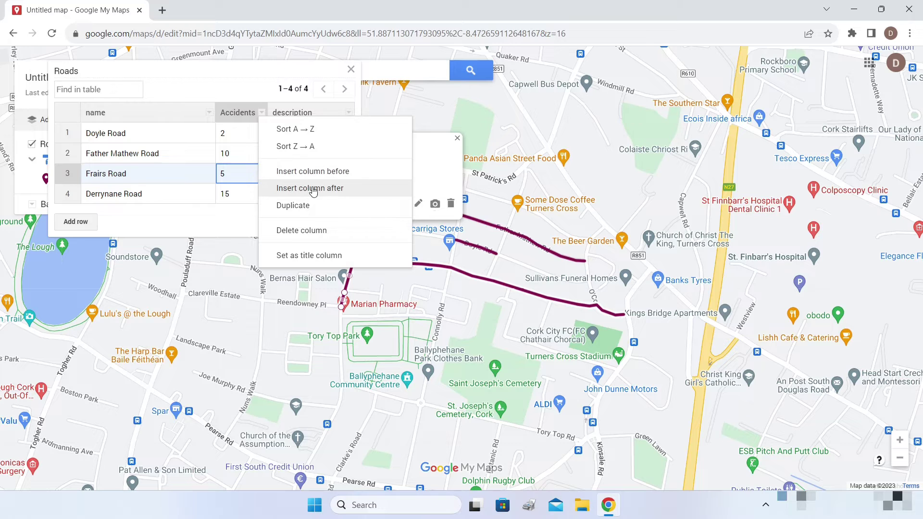
click(312, 190)
click(427, 263)
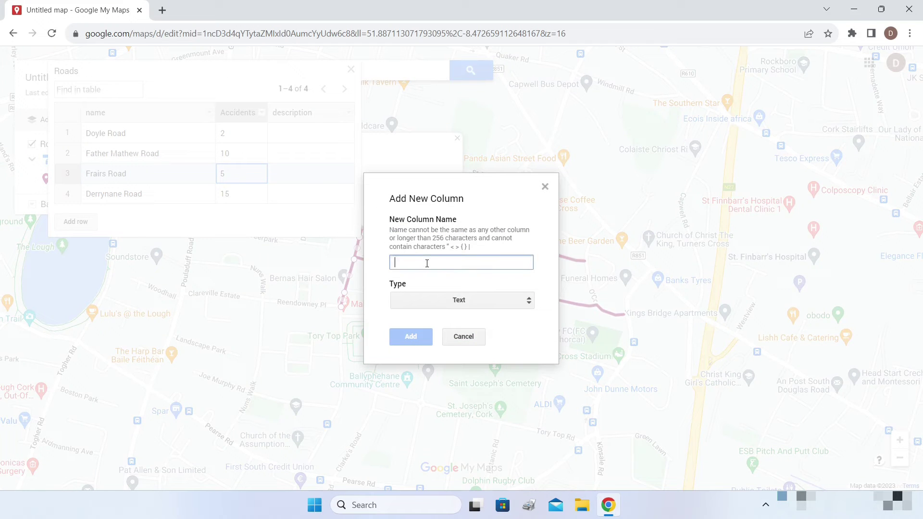
text(Surface)
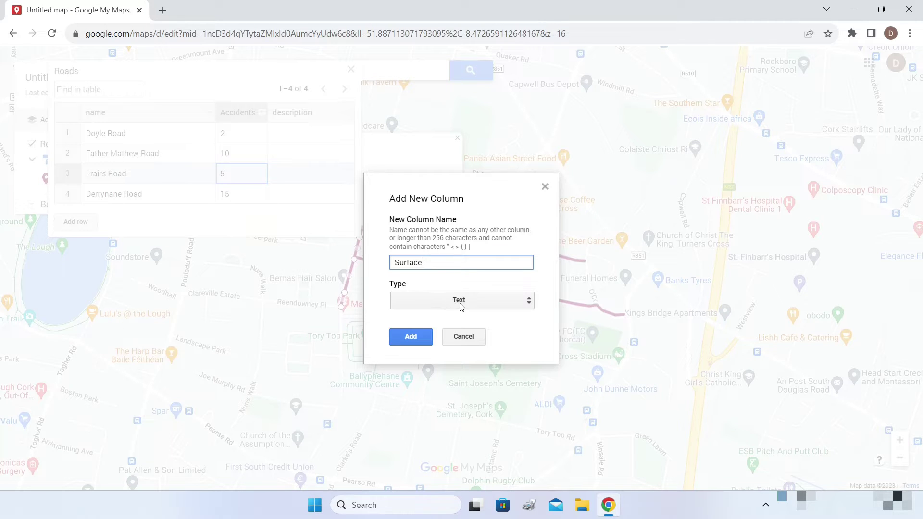
click(412, 338)
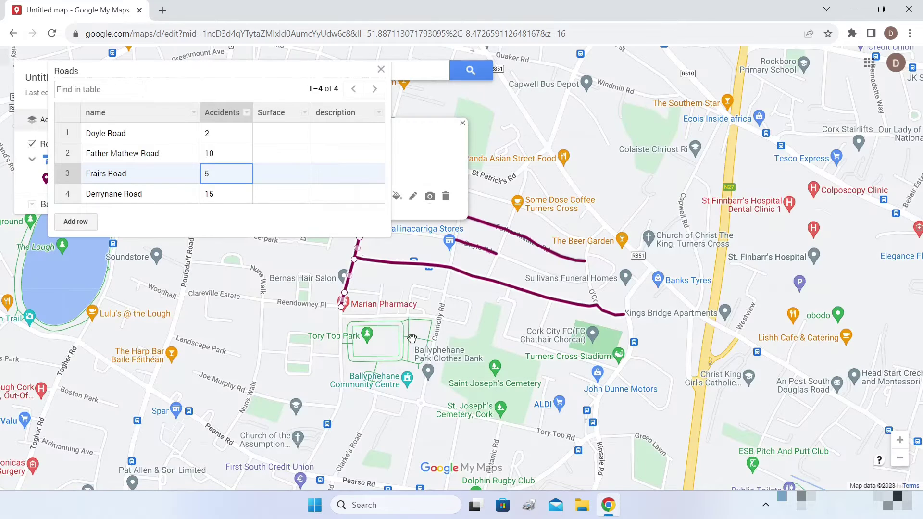
Fill the Surface column with Asphalt for Doyle Road and Father Mathew Road, Cement for Frairs Road and Cobbled for Derrynane Road.
click(279, 140)
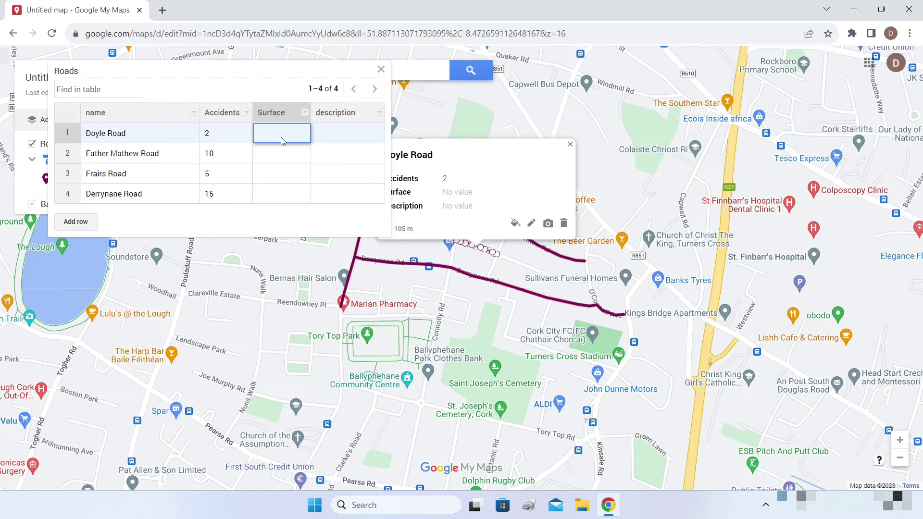
text(Asphalt)
click(269, 159)
click(270, 162)
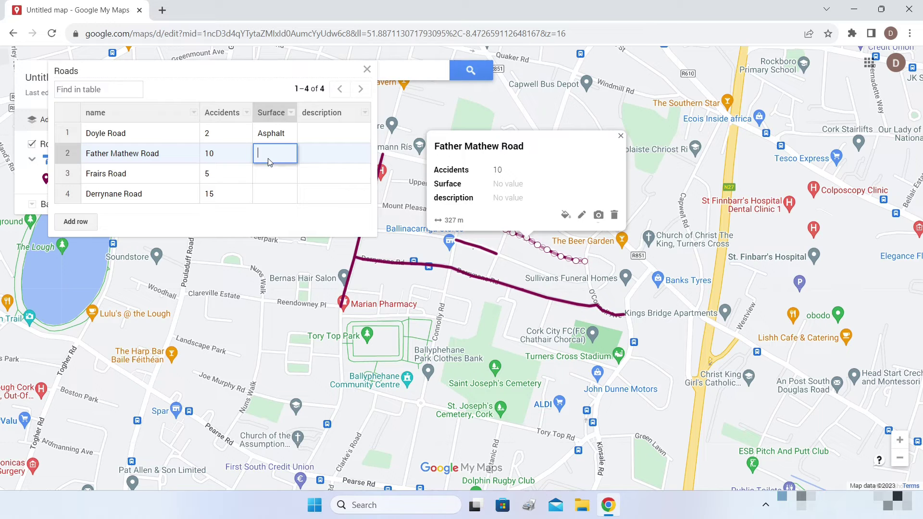
text(Asphalt)
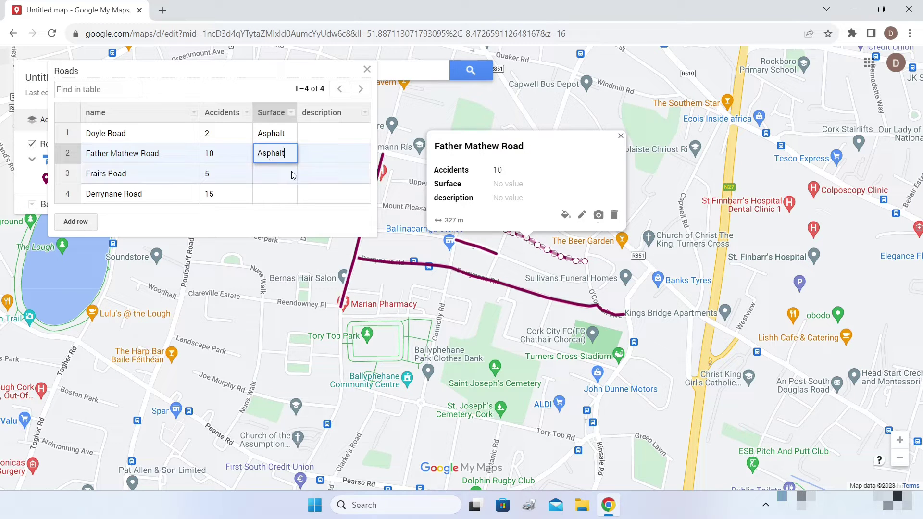
click(279, 178)
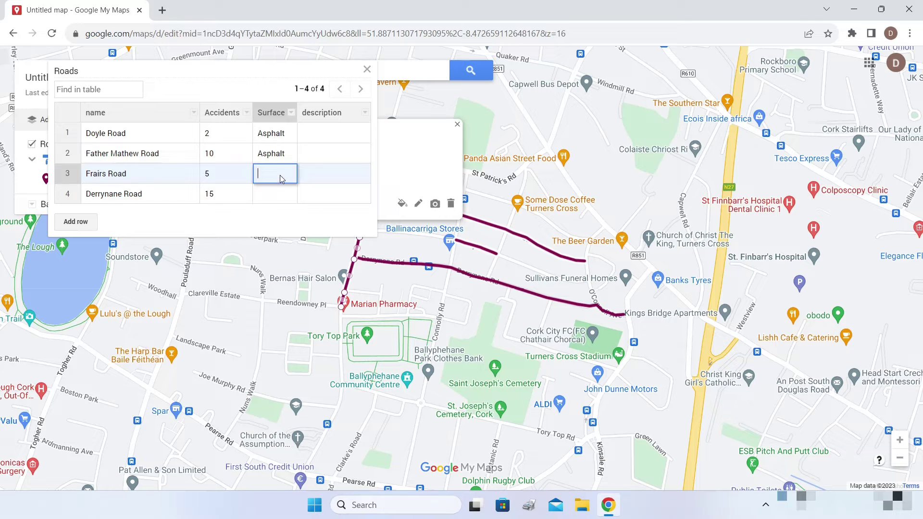
text(Cement)
click(272, 200)
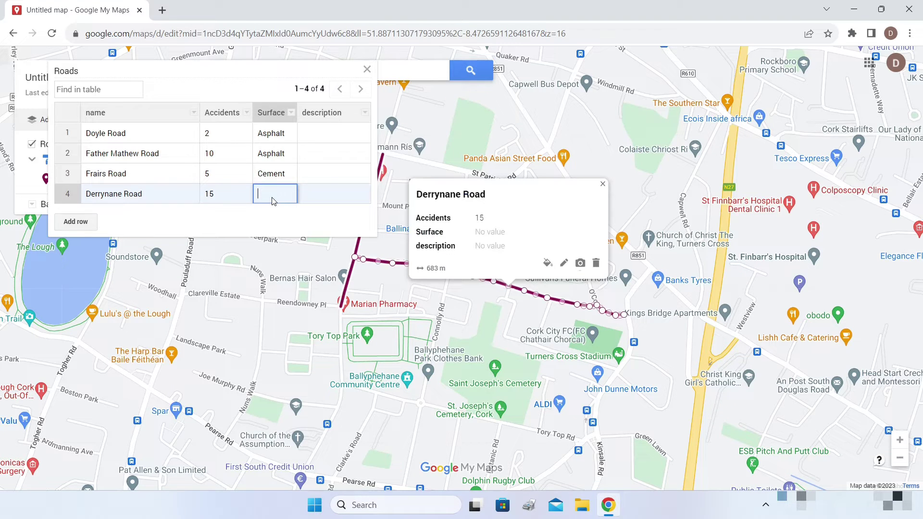
text(Cobbled)
click(310, 201)
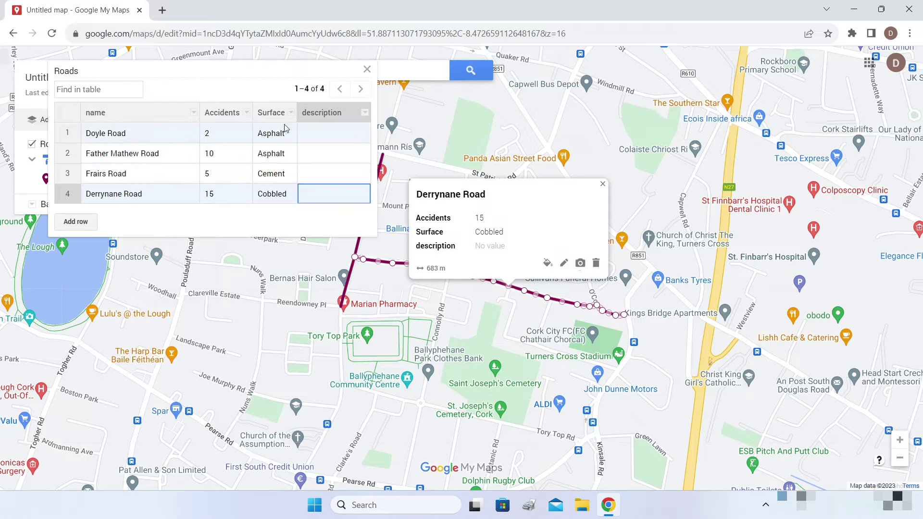
In the Roads data table, insert a Number column named Width after the Surface column.
click(291, 114)
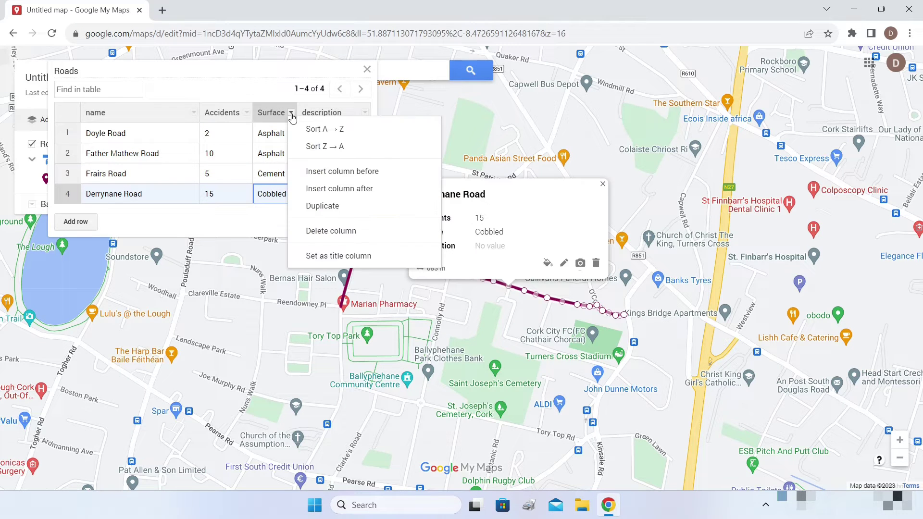
click(325, 193)
click(427, 264)
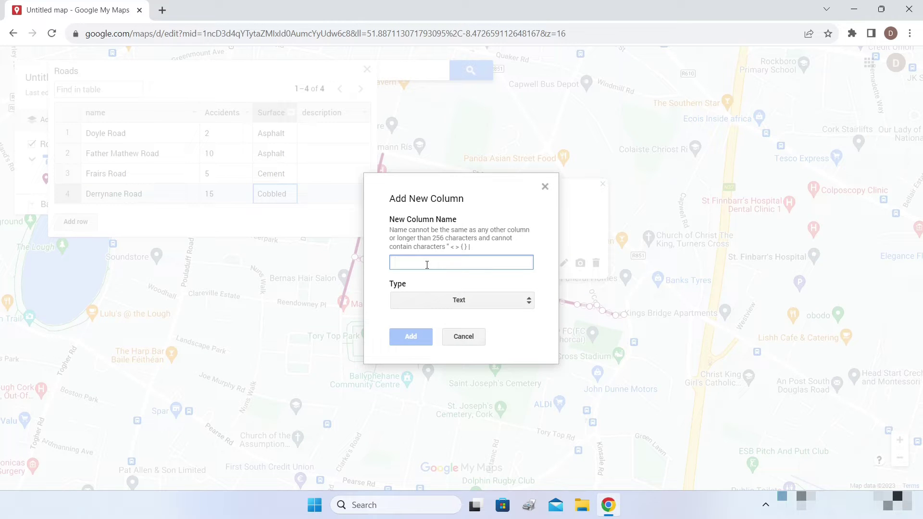
text(Width)
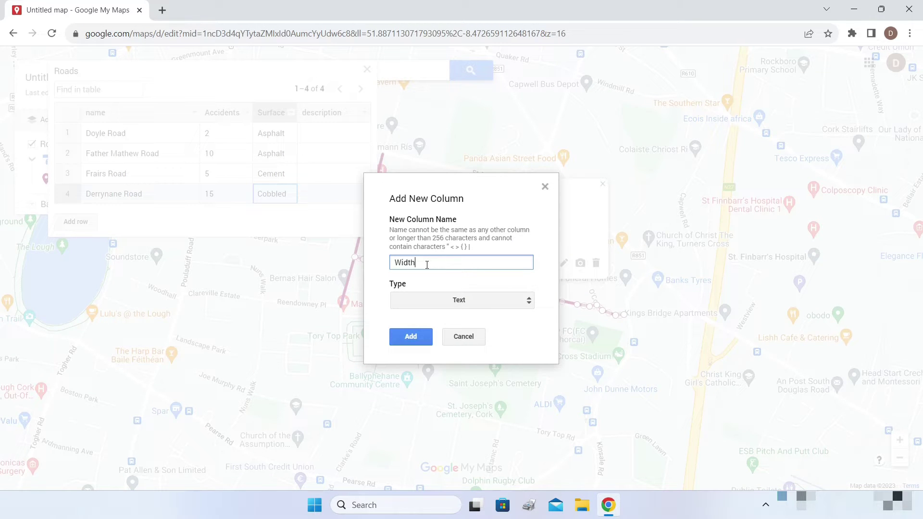
click(427, 308)
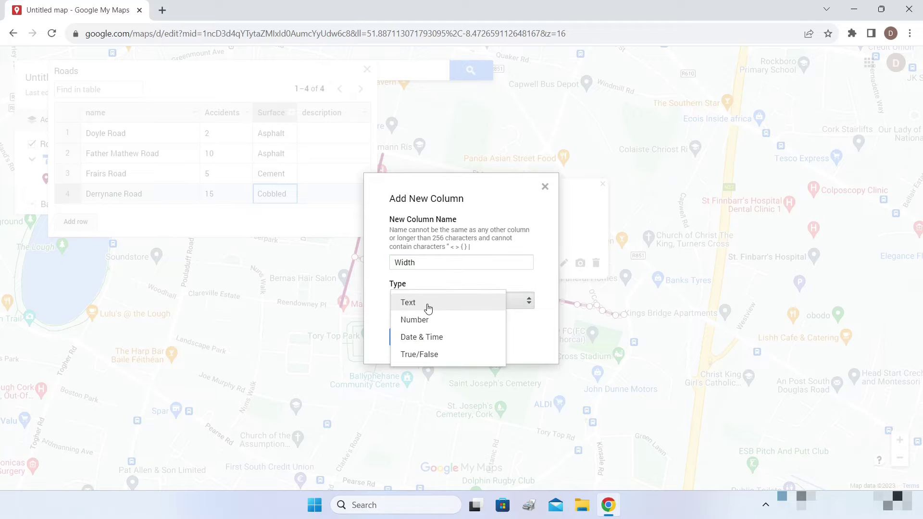
click(426, 321)
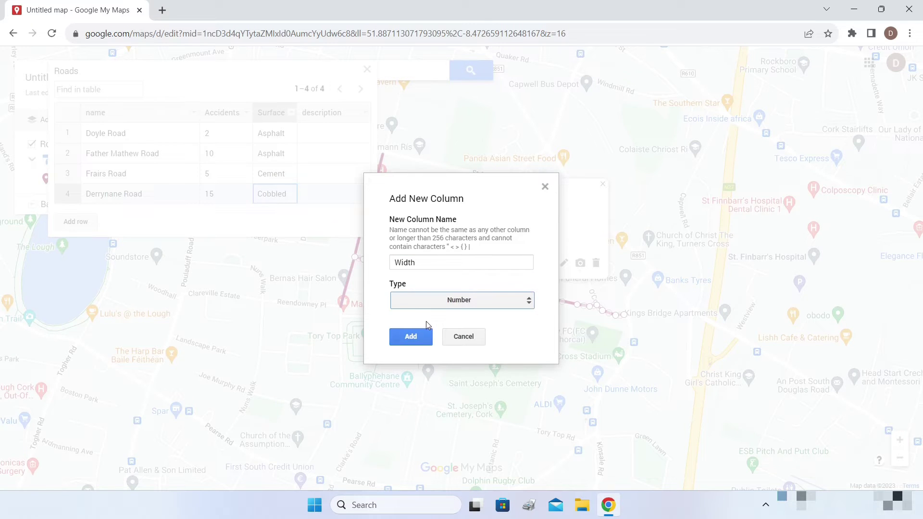
click(410, 337)
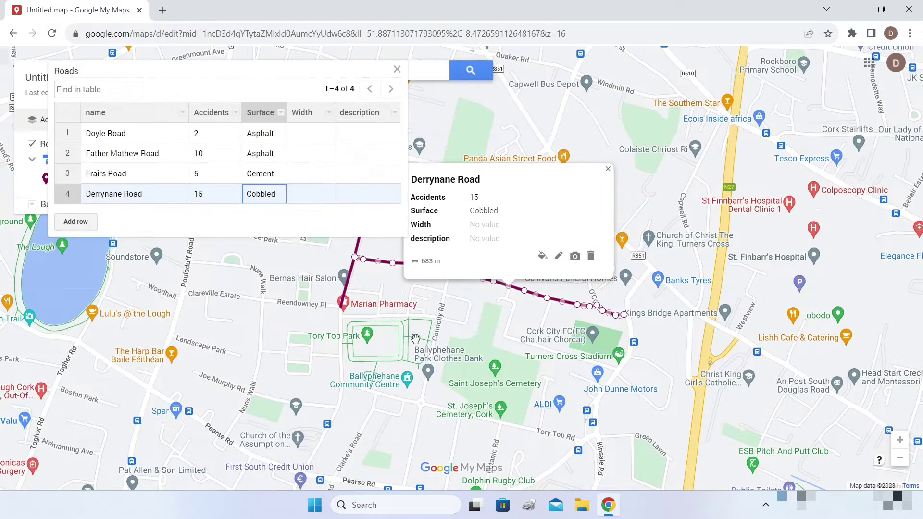
Fill the Width column with 2.75 for Doyle Road, 3 for Father Mathew Road, 3.5 for Frairs Road and 2.75 for Derrynane Road.
click(312, 133)
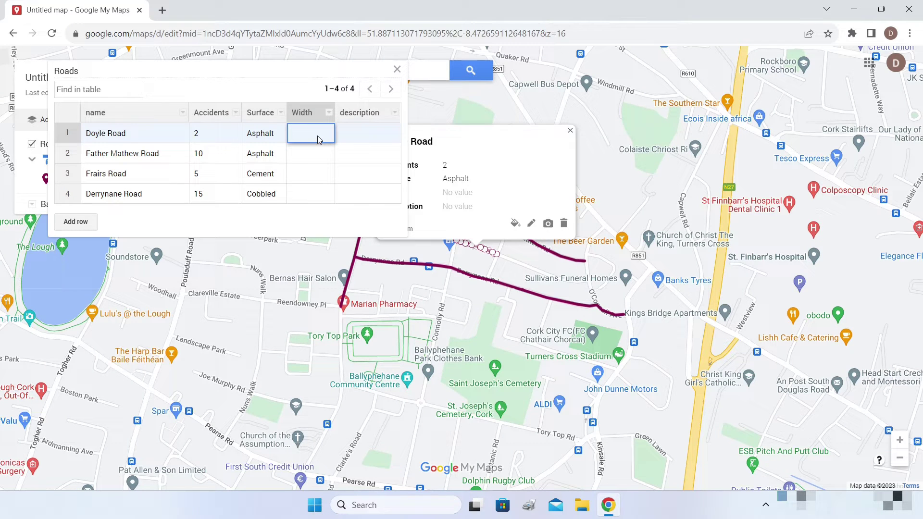
text(2.75)
click(307, 154)
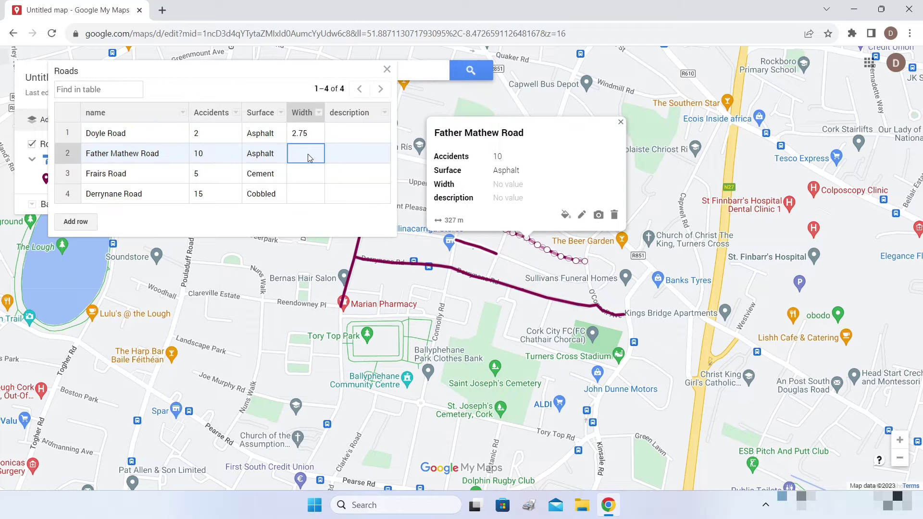
text(3)
click(307, 176)
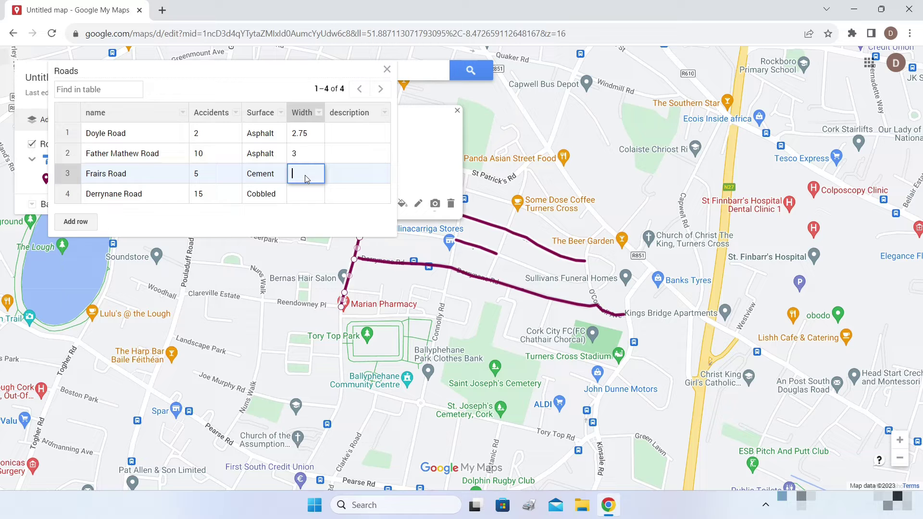
text(3.5)
click(308, 194)
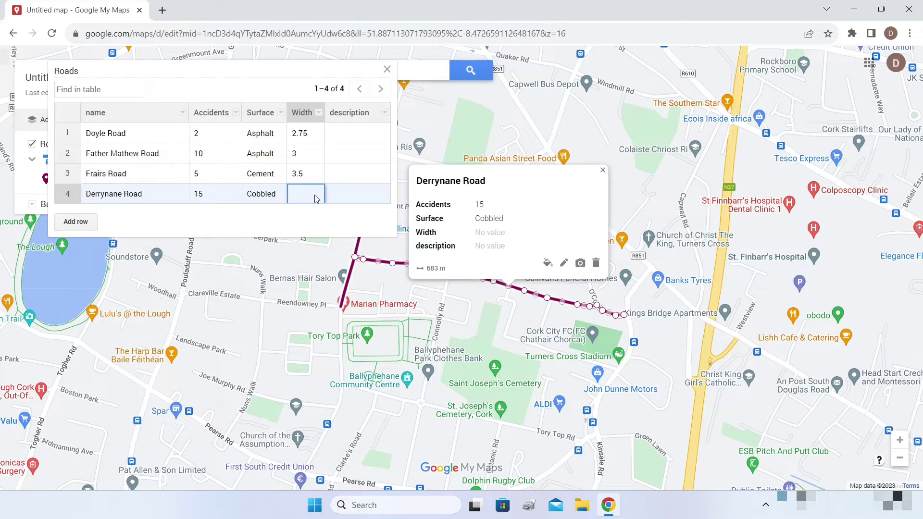
text(2.75)
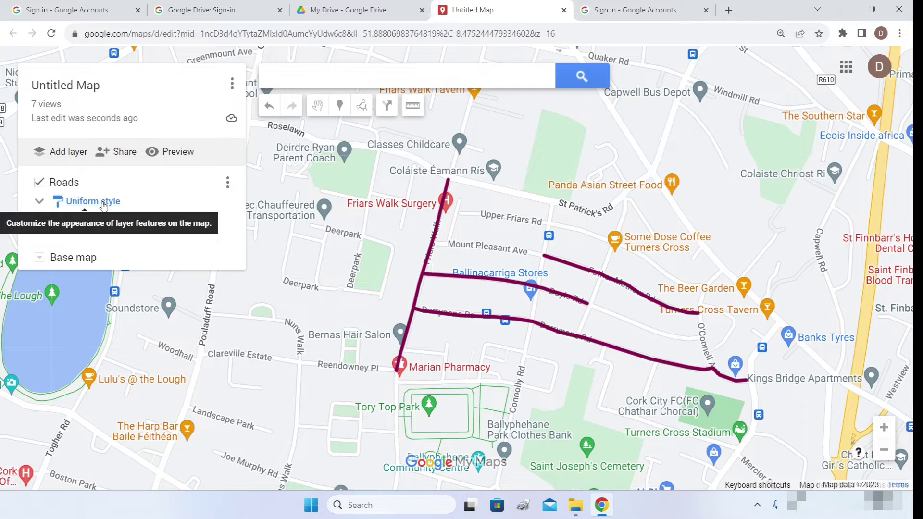
Style the Roads layer by the Accidents column, using 3 ranges and the rainbow colour ramp.
click(104, 204)
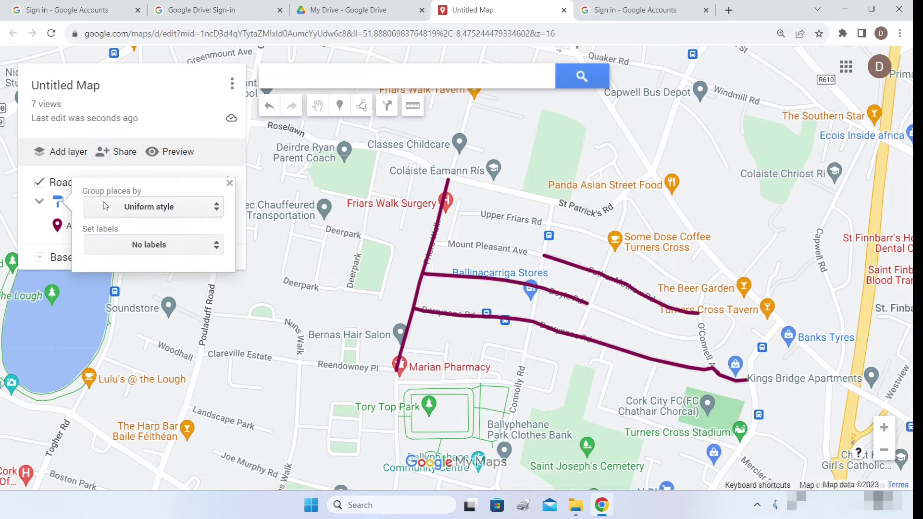
click(178, 208)
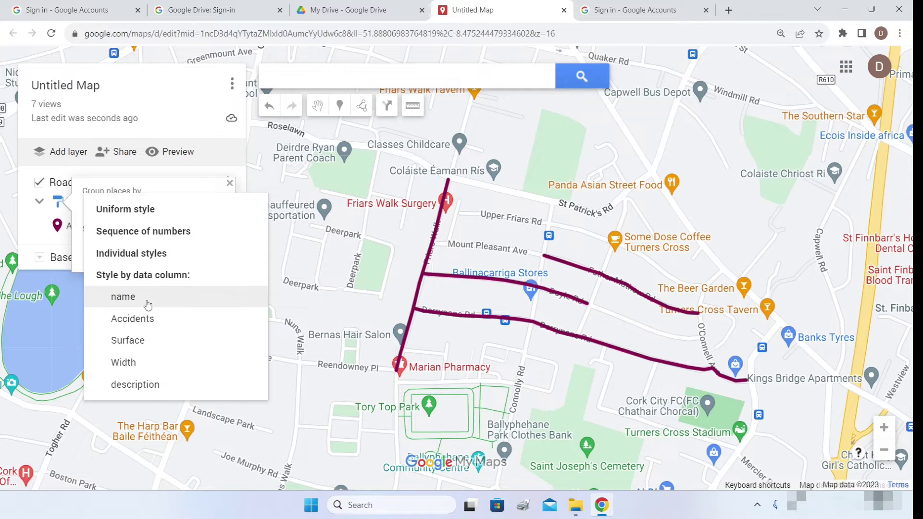
click(154, 325)
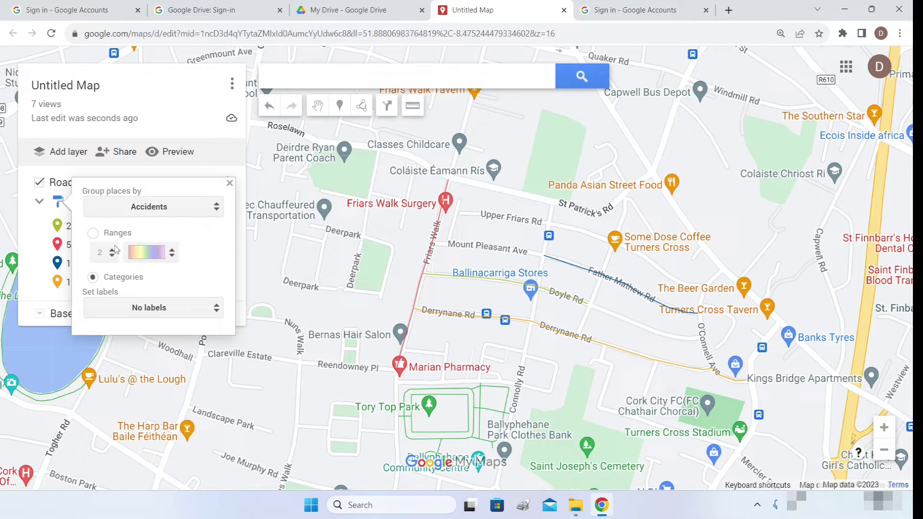
click(93, 234)
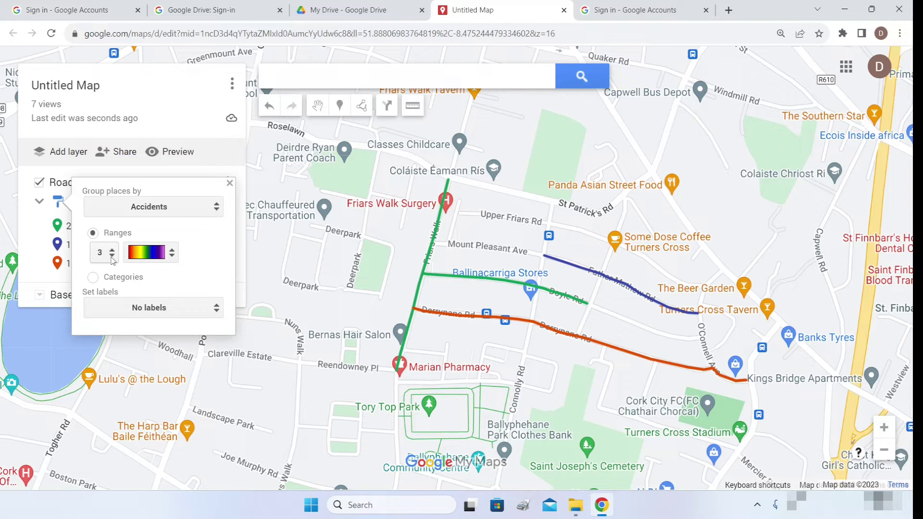
click(112, 260)
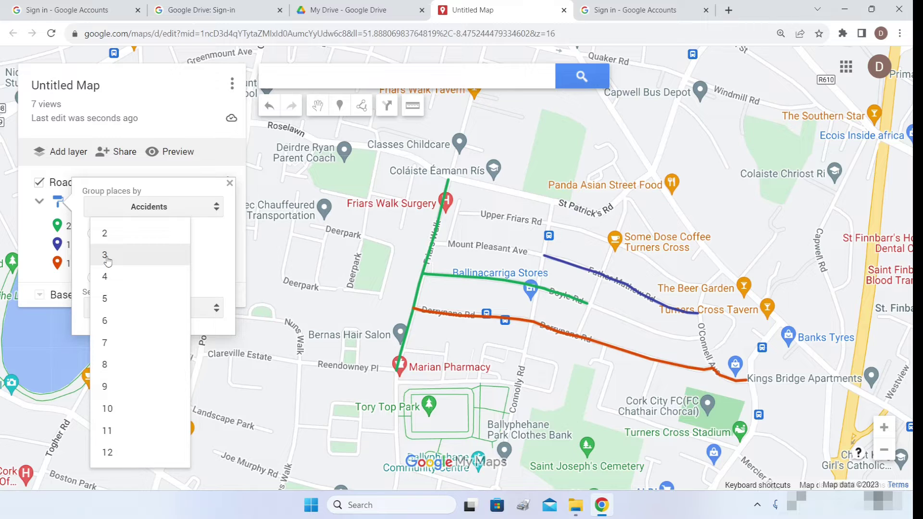
click(108, 260)
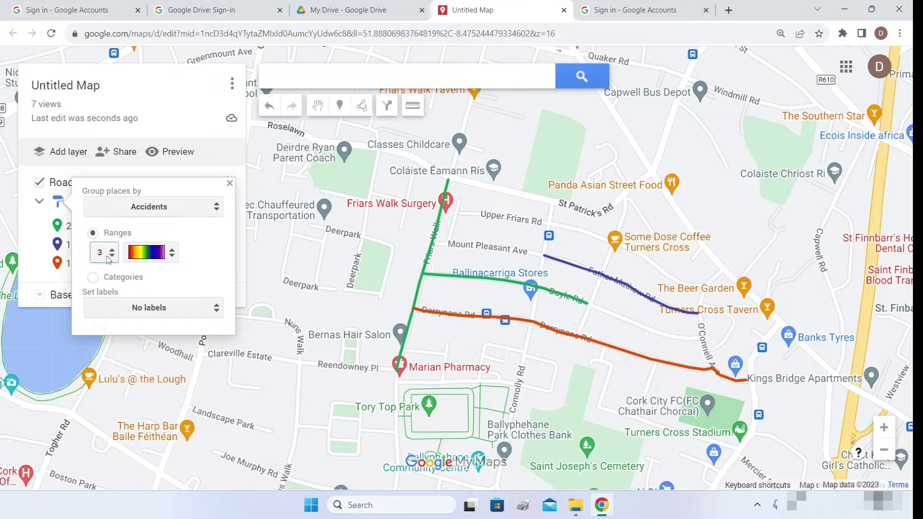
click(172, 254)
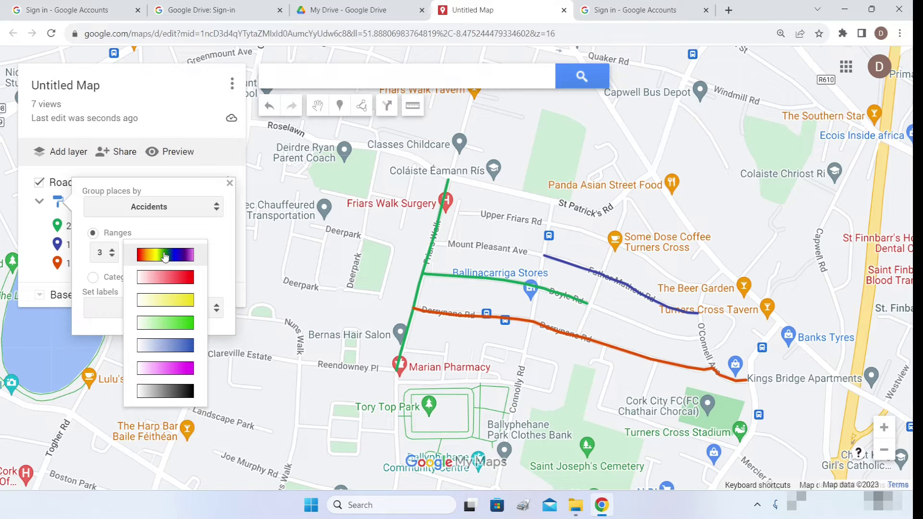
click(164, 257)
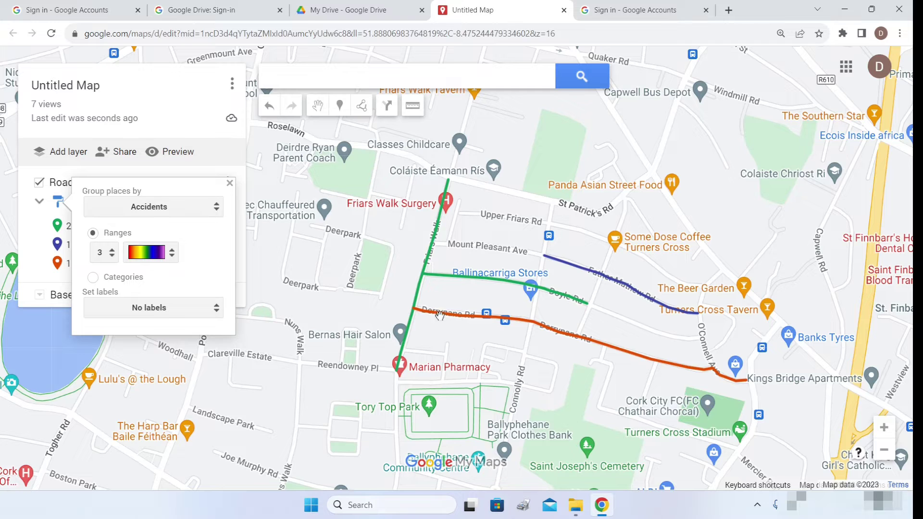
click(230, 184)
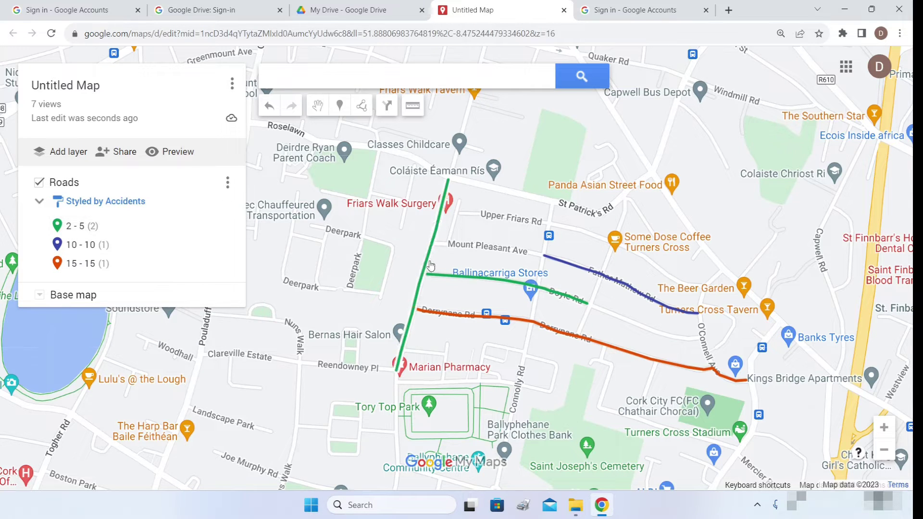
Style the Roads layer by the Surface column so each surface category gets its own colour.
mouse_move(131, 225)
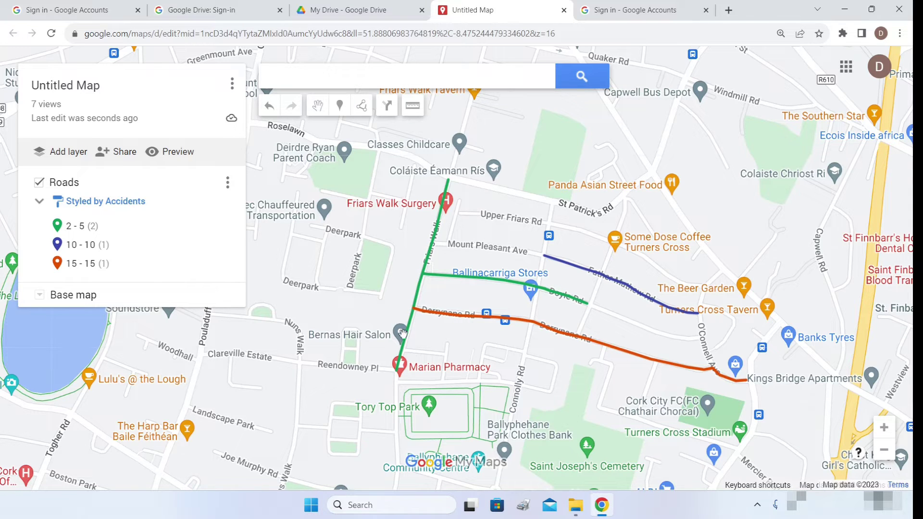
click(102, 204)
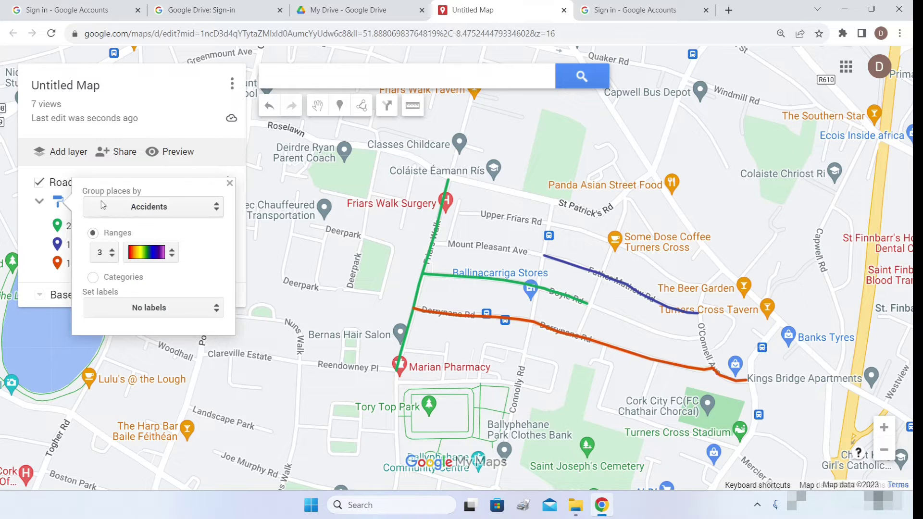
click(149, 207)
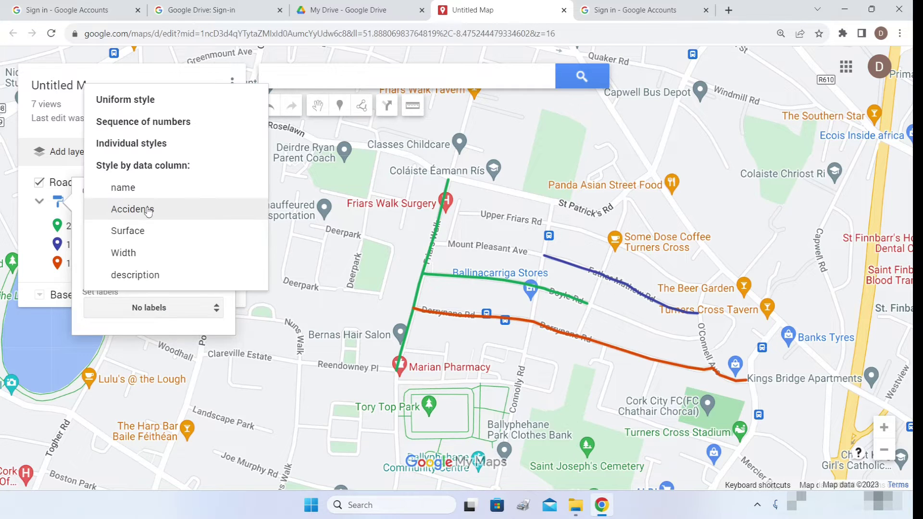
click(153, 235)
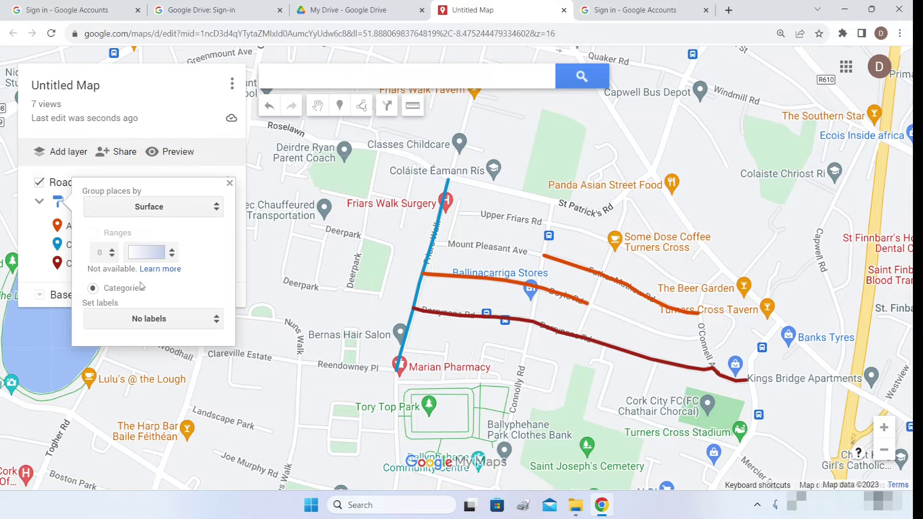
click(230, 183)
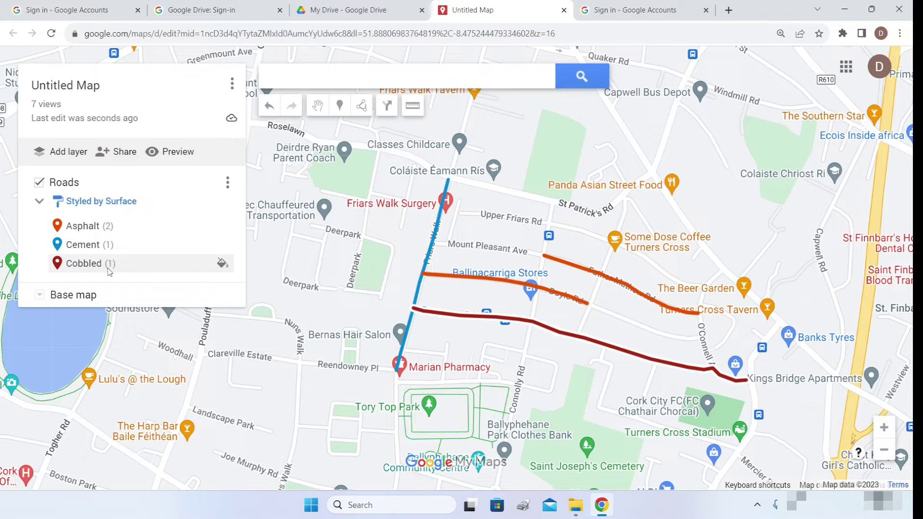
click(120, 203)
click(121, 206)
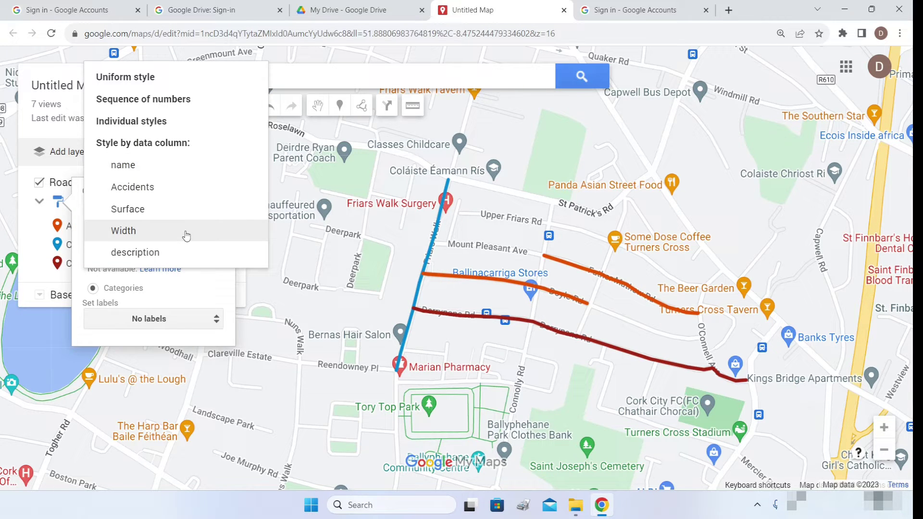
click(576, 271)
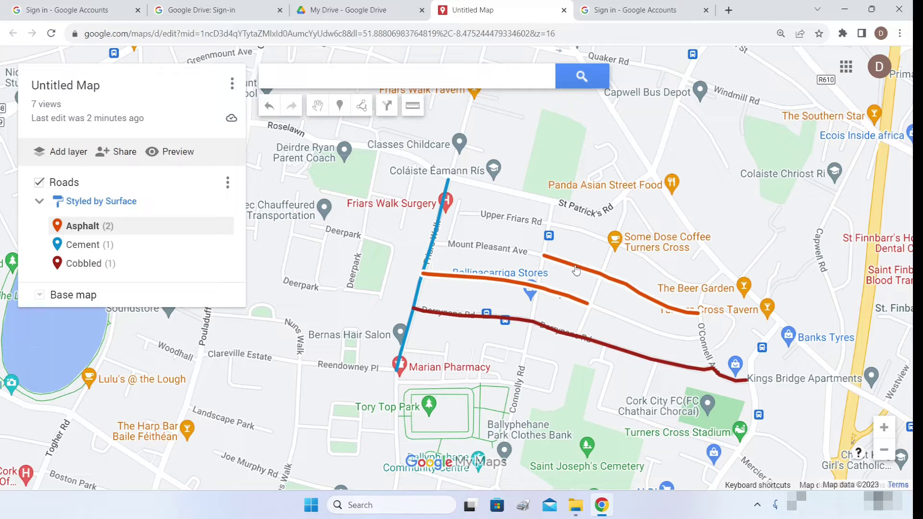
Check the attributes and line length of Father Mathew Road, Doyle Road, Frairs Walk and Derrynane Road on the map.
click(576, 271)
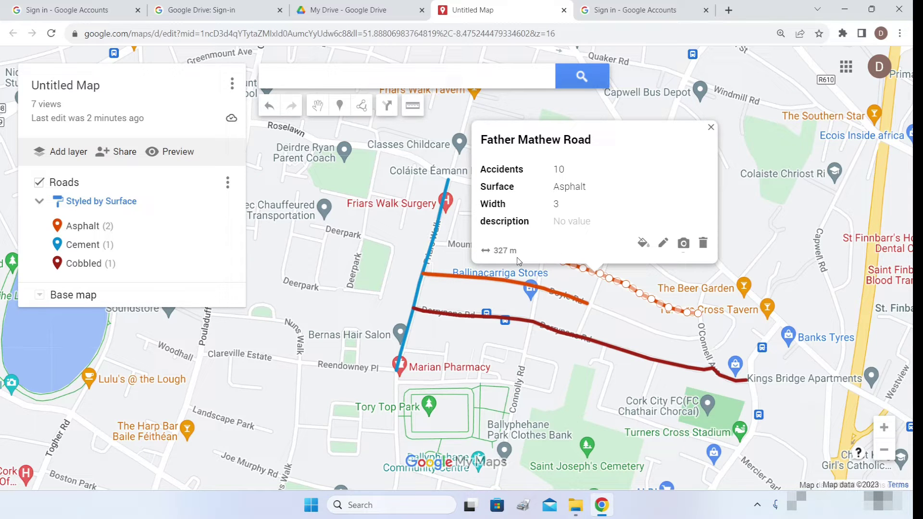
click(501, 282)
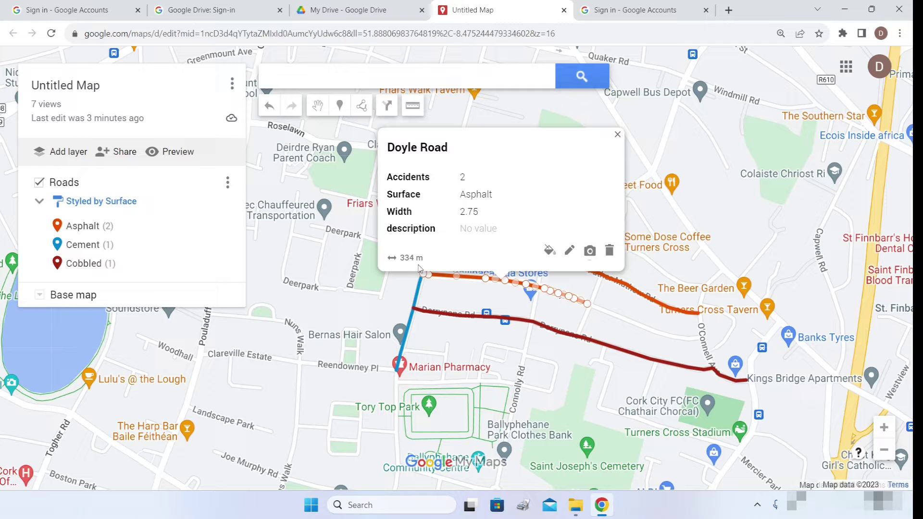
click(420, 284)
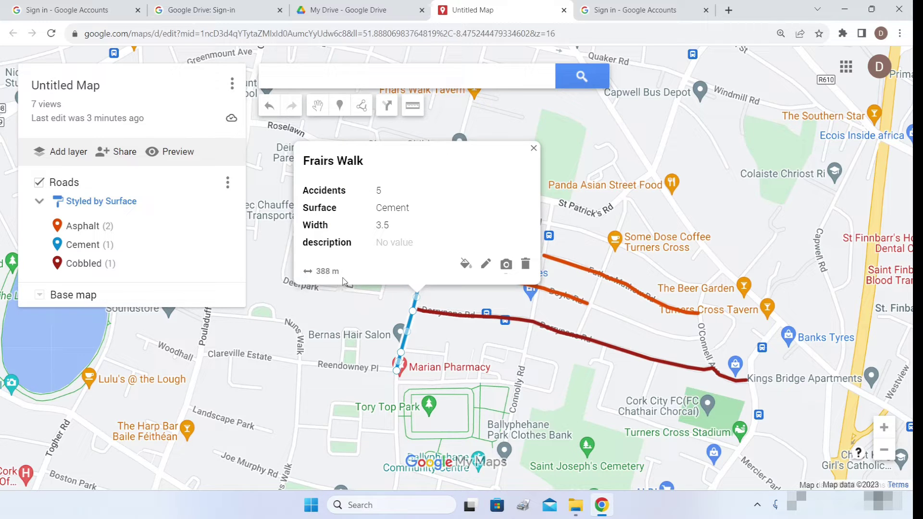
click(480, 318)
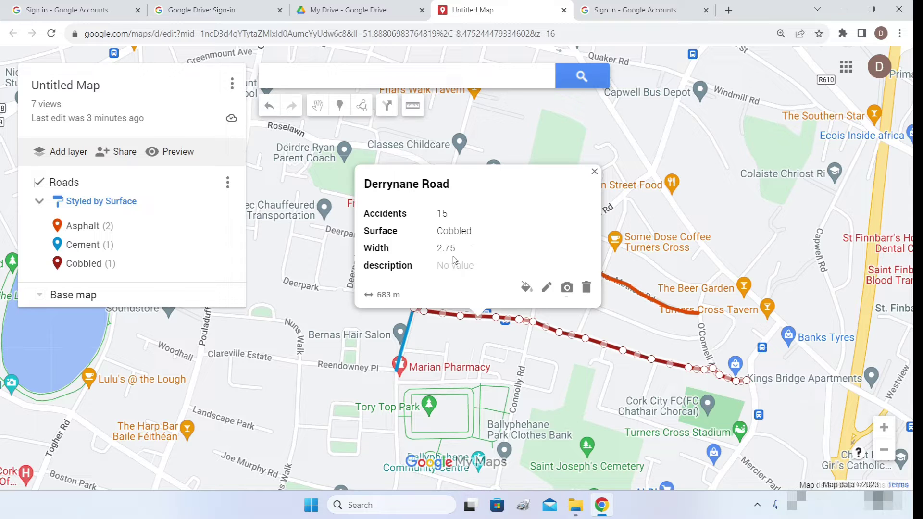
Add a Number column named Length(m) after the Width column in the Roads layer's data table.
click(227, 182)
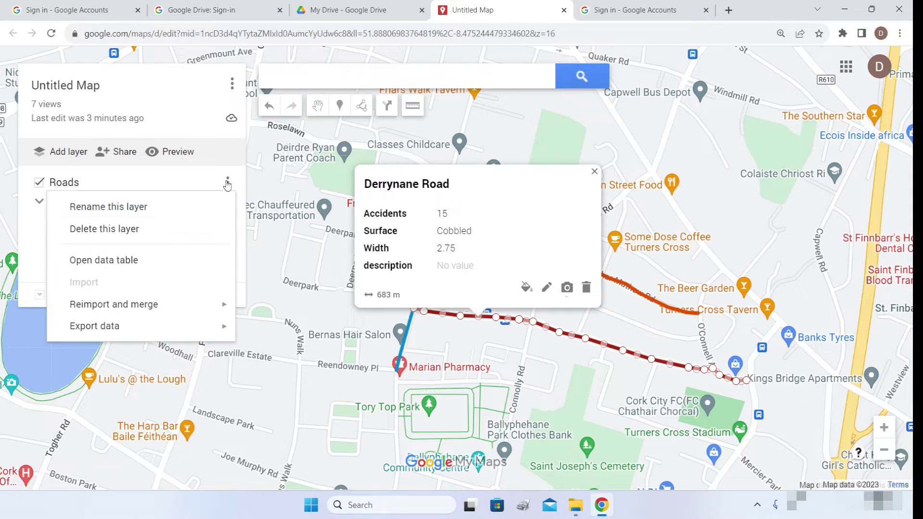
click(152, 261)
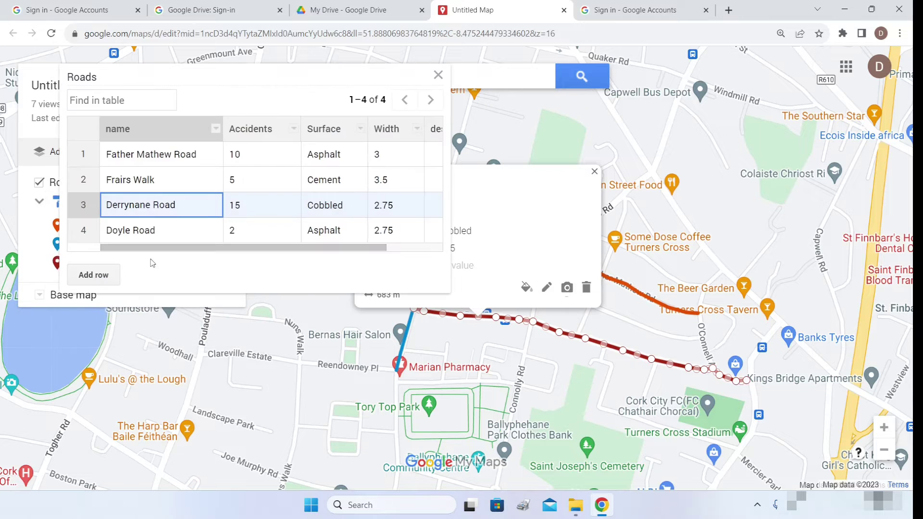
click(416, 129)
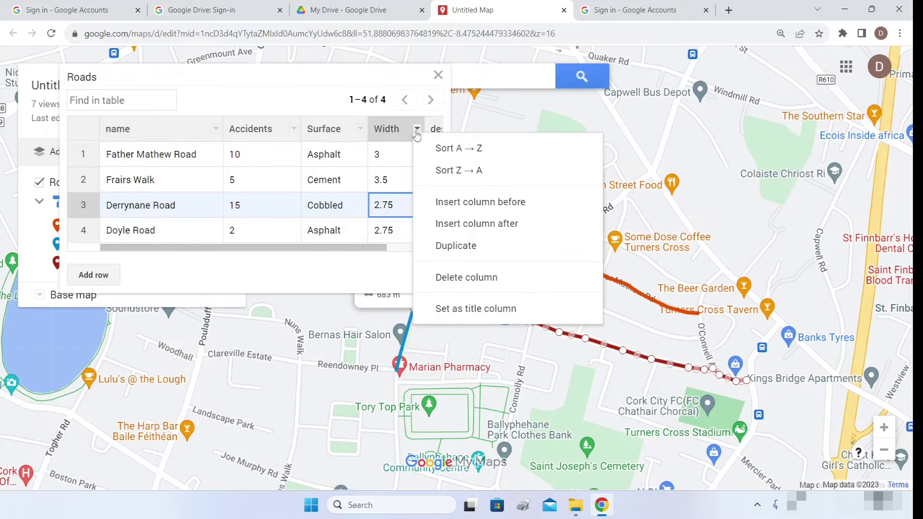
click(408, 137)
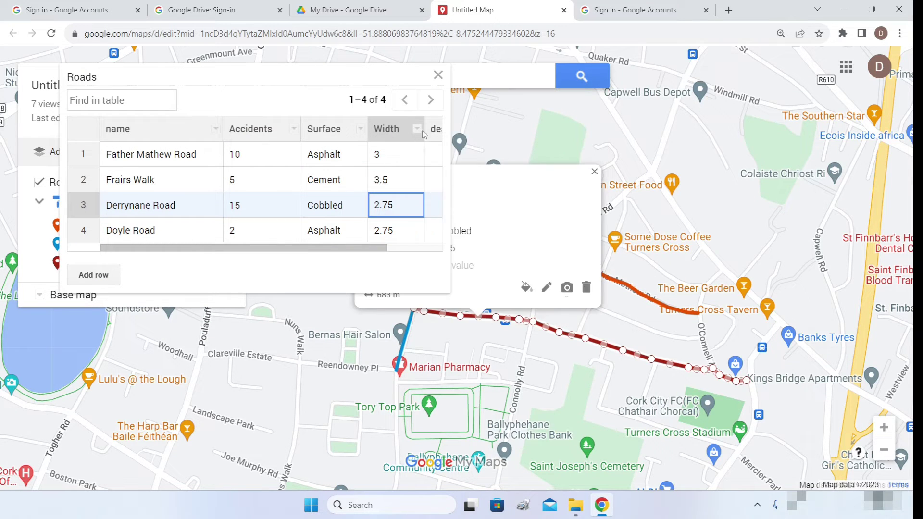
click(417, 129)
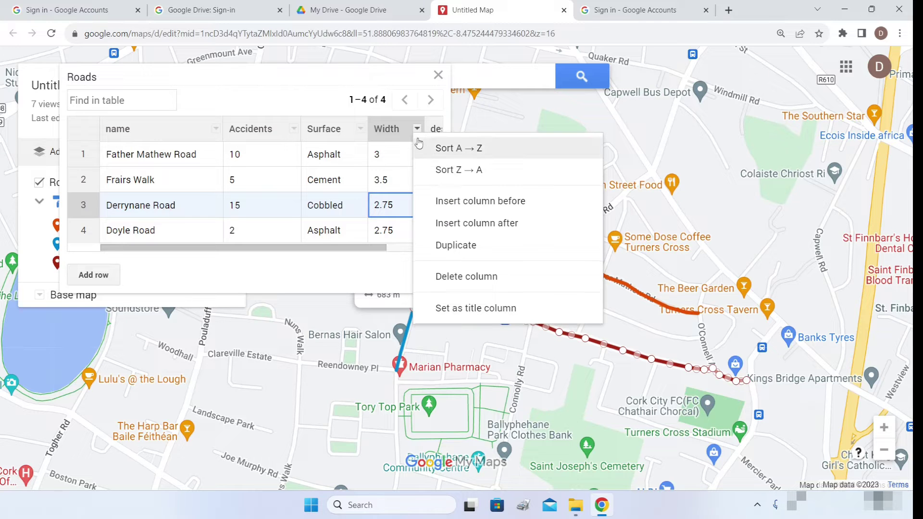
click(457, 224)
click(421, 262)
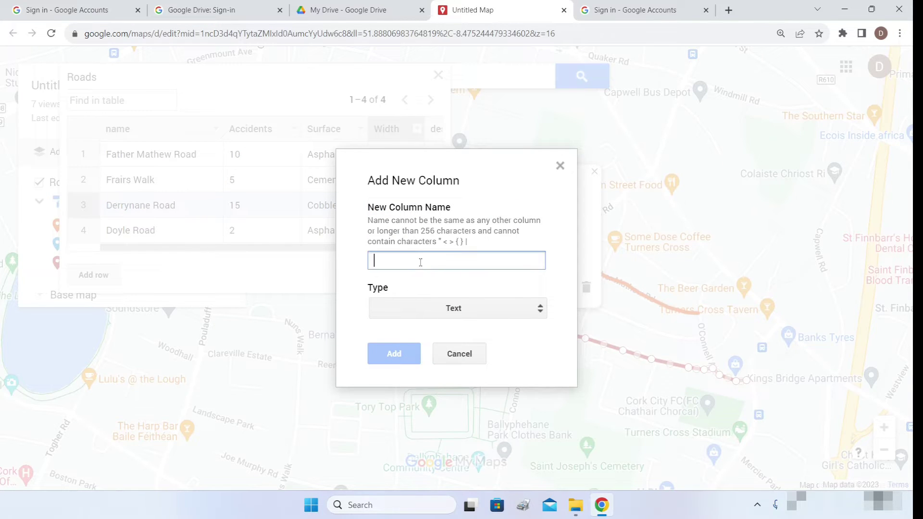
text(Len)
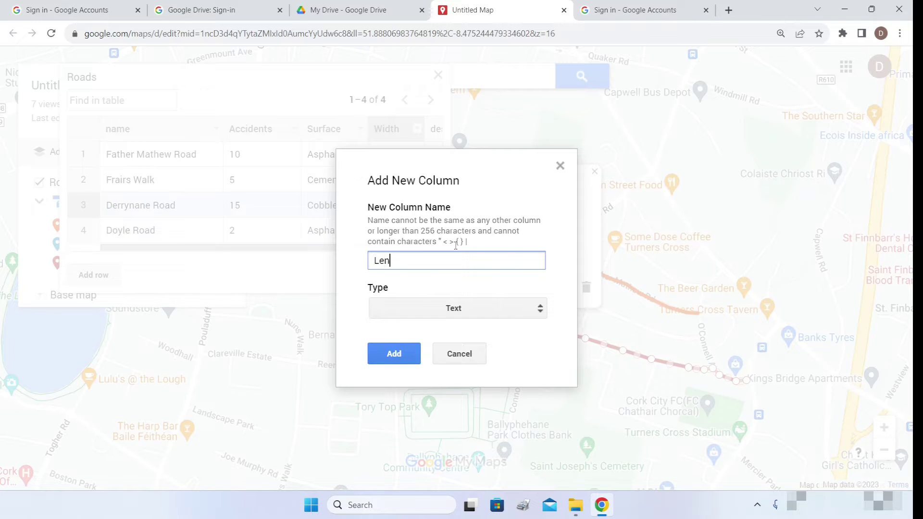
text(gth(m)
click(438, 310)
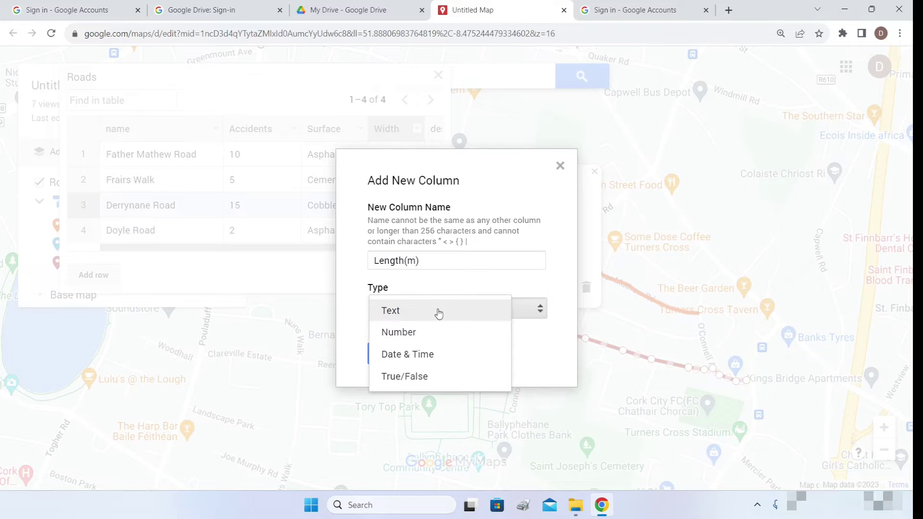
click(417, 331)
click(393, 355)
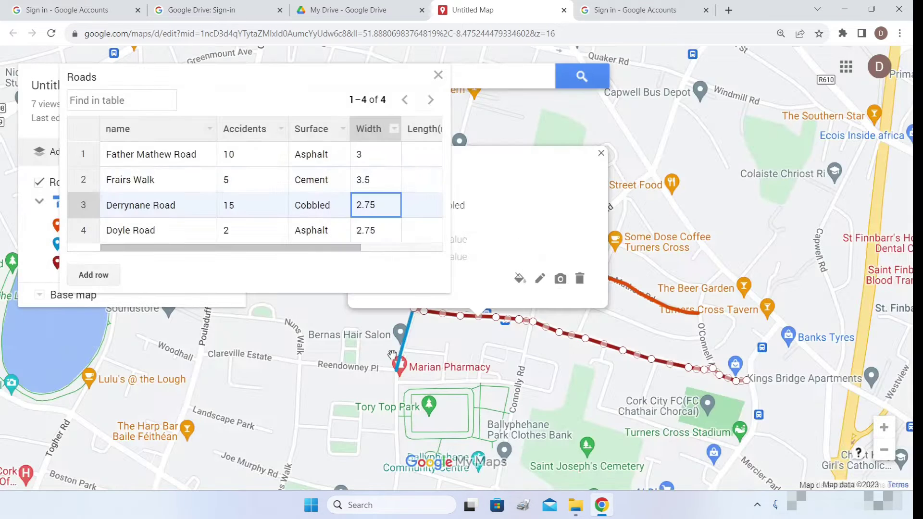
Fill the Length(m) column with 327 for Father Mathew Road and 388 for Frairs Walk.
click(85, 155)
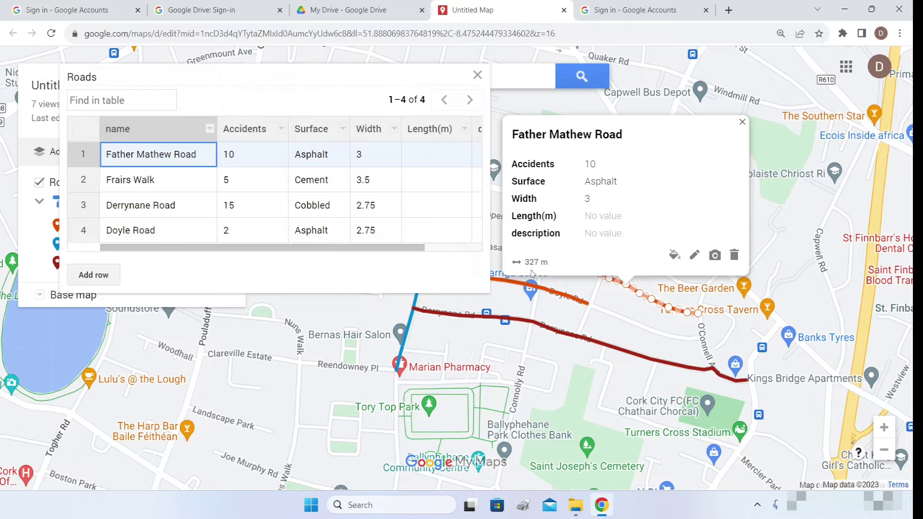
click(420, 162)
click(419, 159)
text(327)
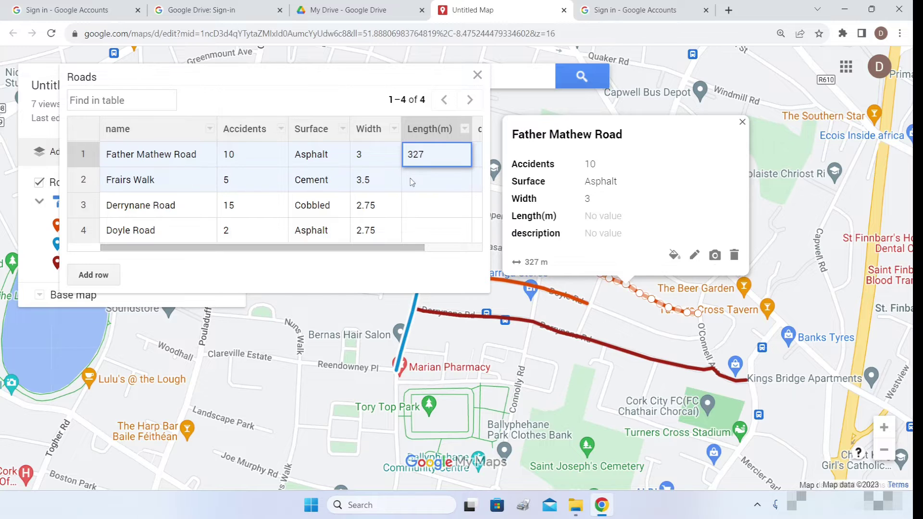
click(85, 189)
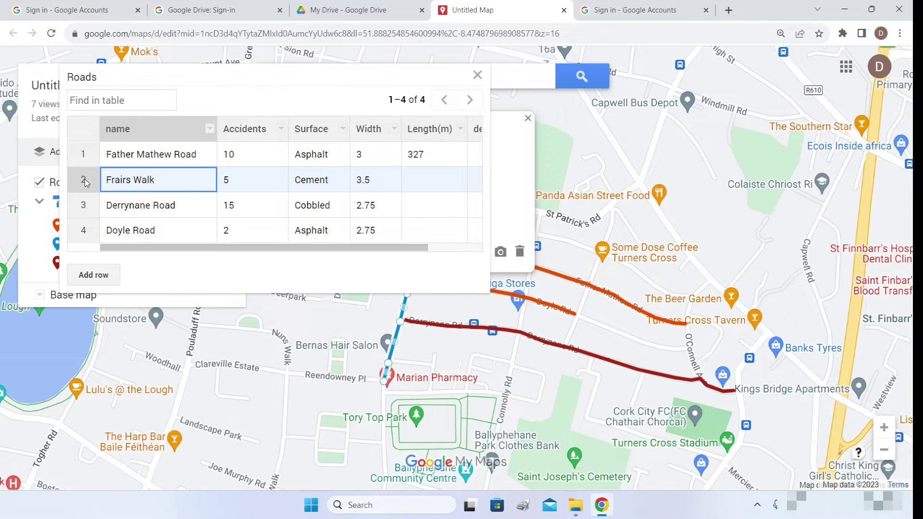
drag(636, 164, 883, 169)
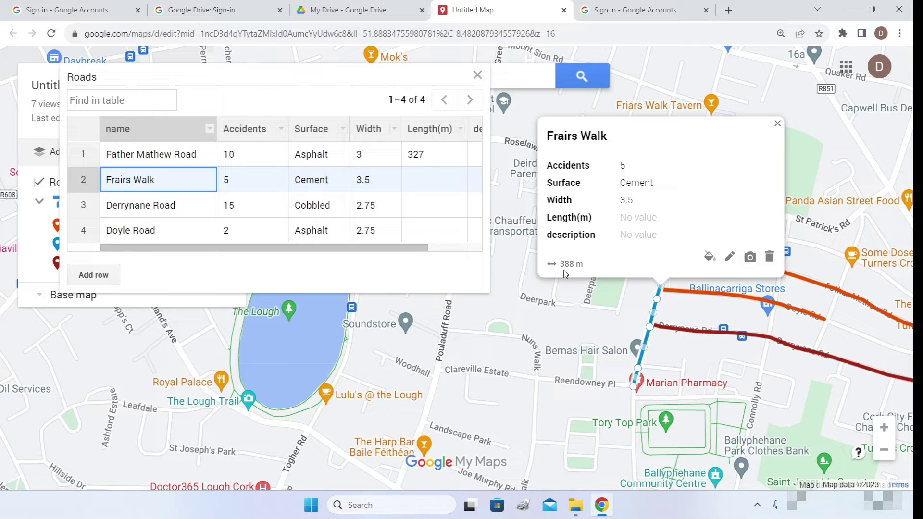
click(427, 185)
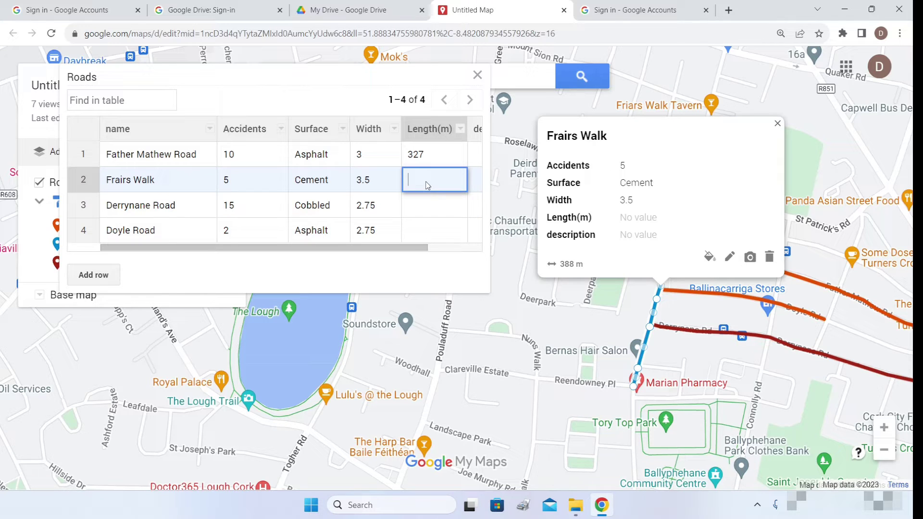
text(388)
Fill the Length(m) column with 683 for Derrynane Road and 334 for Doyle Road, and close the data table.
click(75, 212)
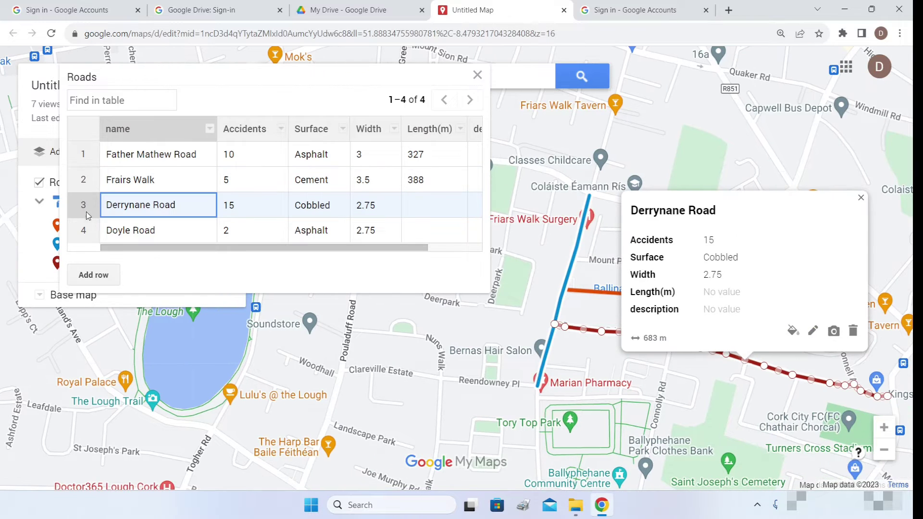
click(421, 211)
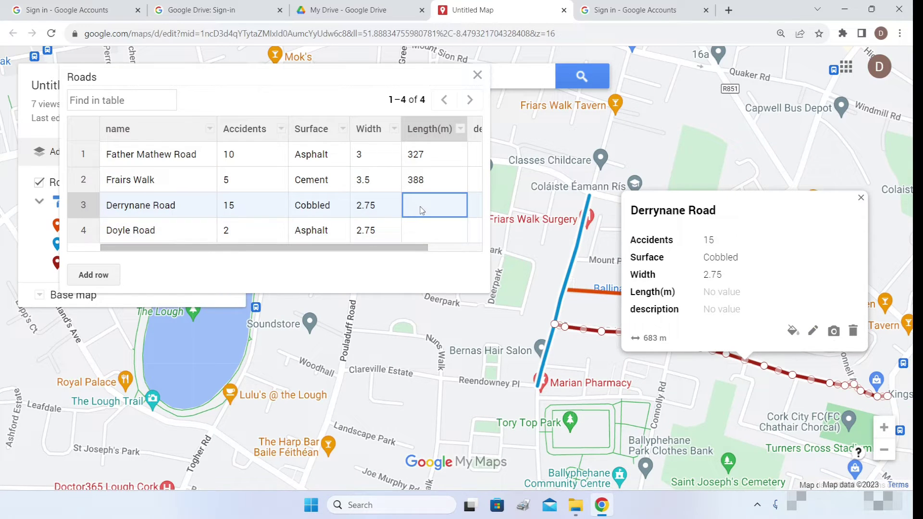
text(683)
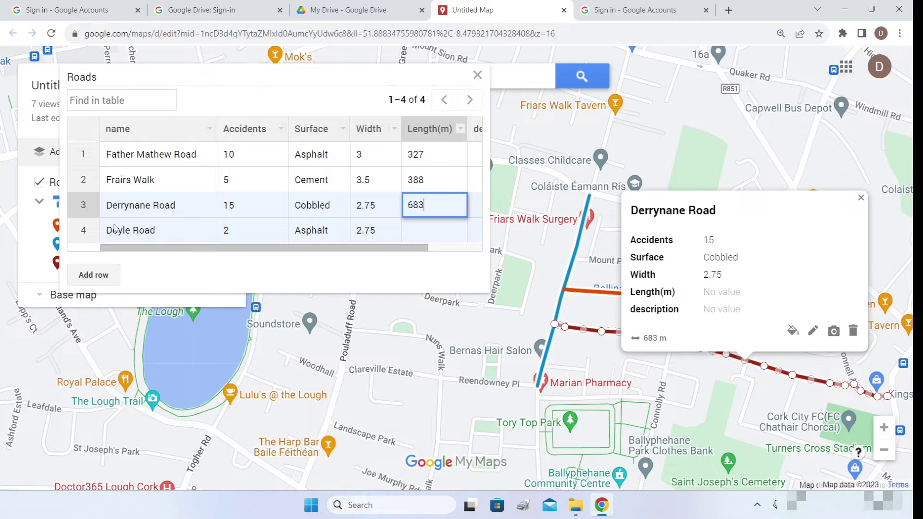
click(82, 235)
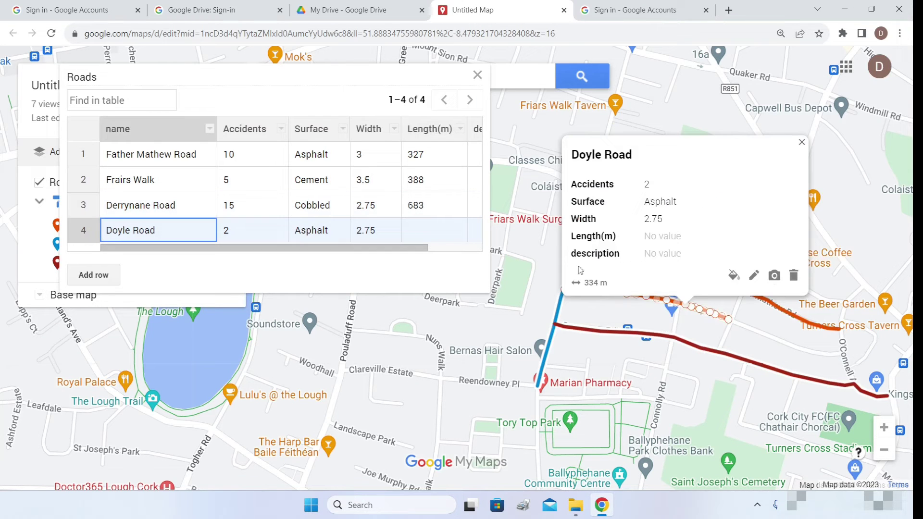
double_click(426, 232)
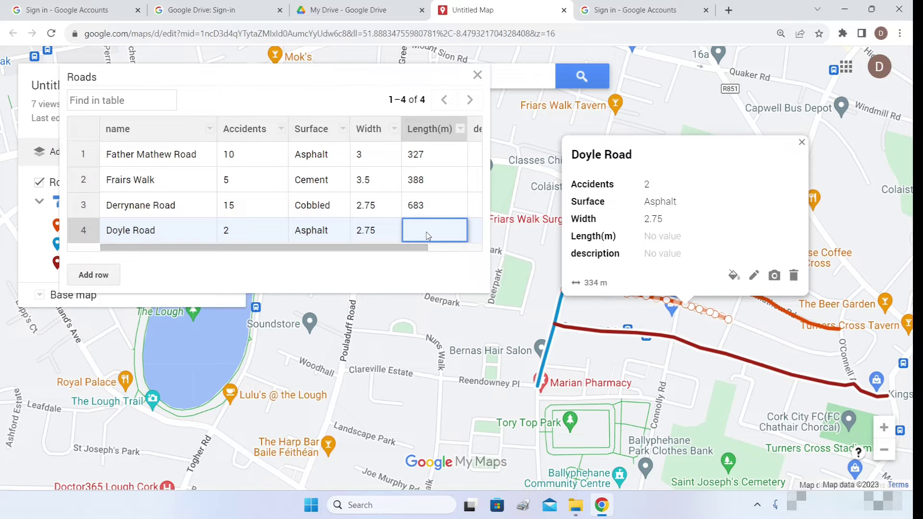
text(334)
key(Return)
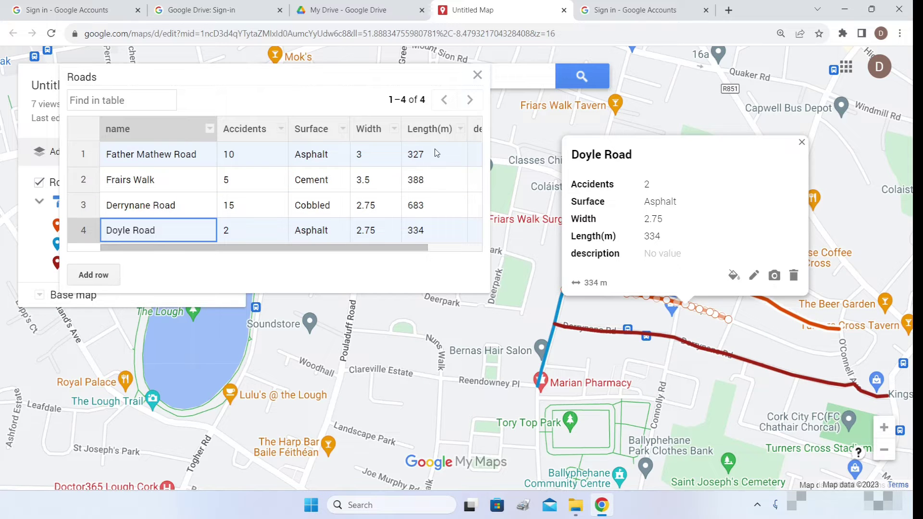
click(477, 75)
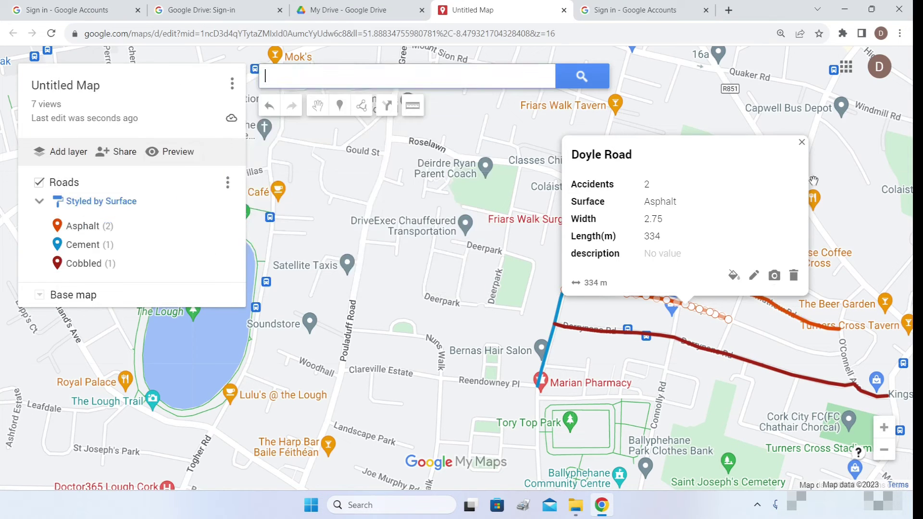
Preview the map in view-only mode, expand the Roads legend and examine the attributes of Father Mathew Road.
click(178, 153)
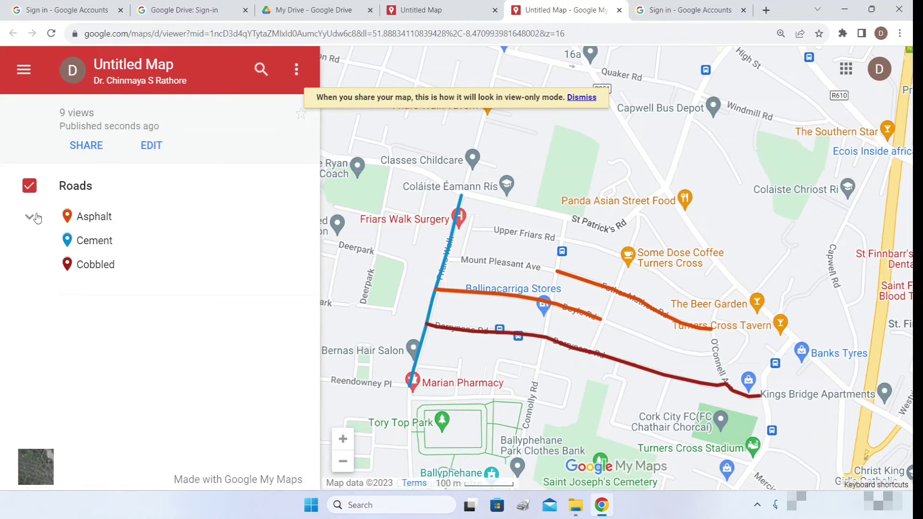
click(30, 218)
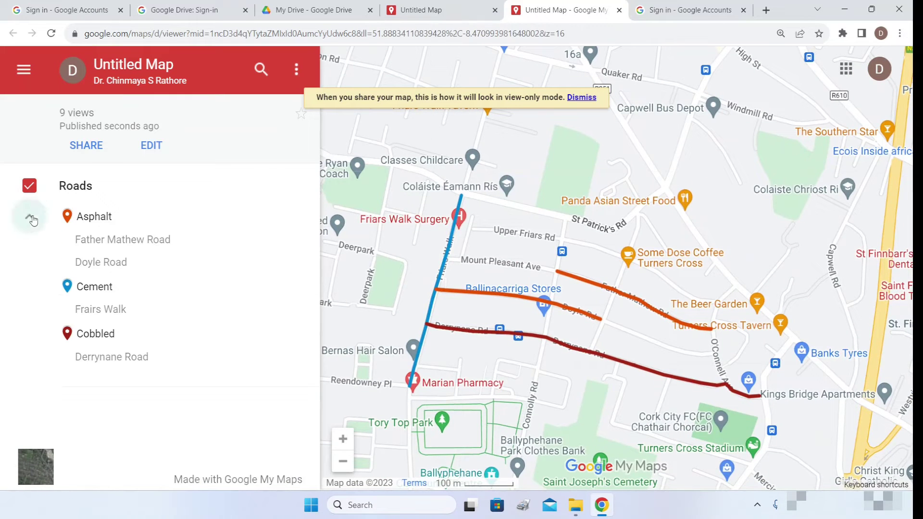
click(111, 240)
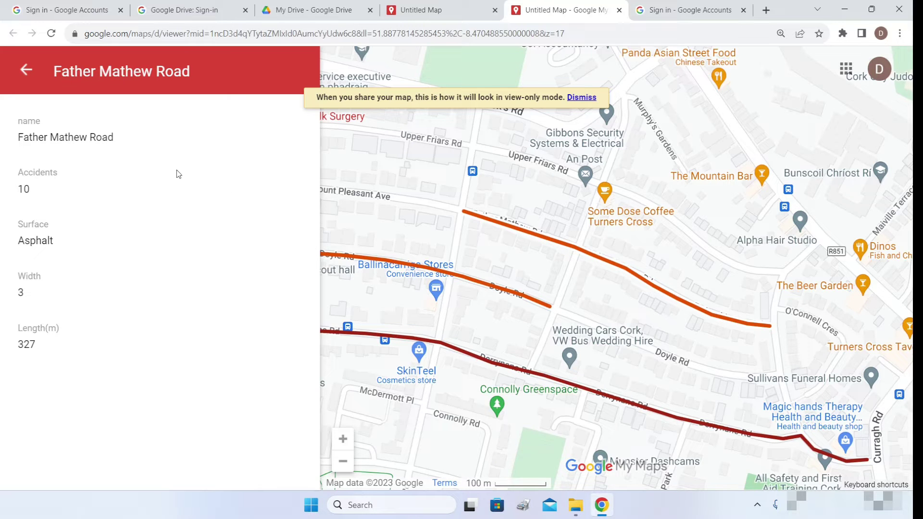
key(ctrl+w)
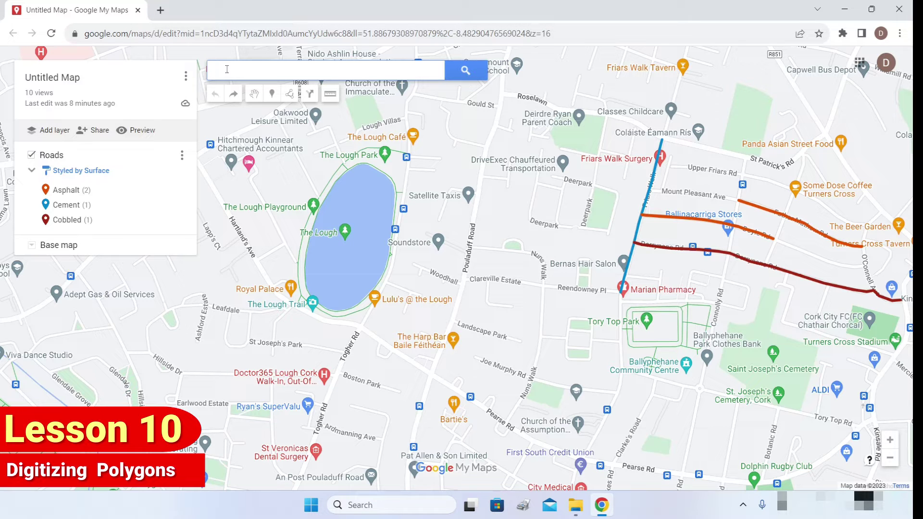
Search the map for The Lough in Cork, Ireland, and dismiss its place details to view the lake.
text(The lough)
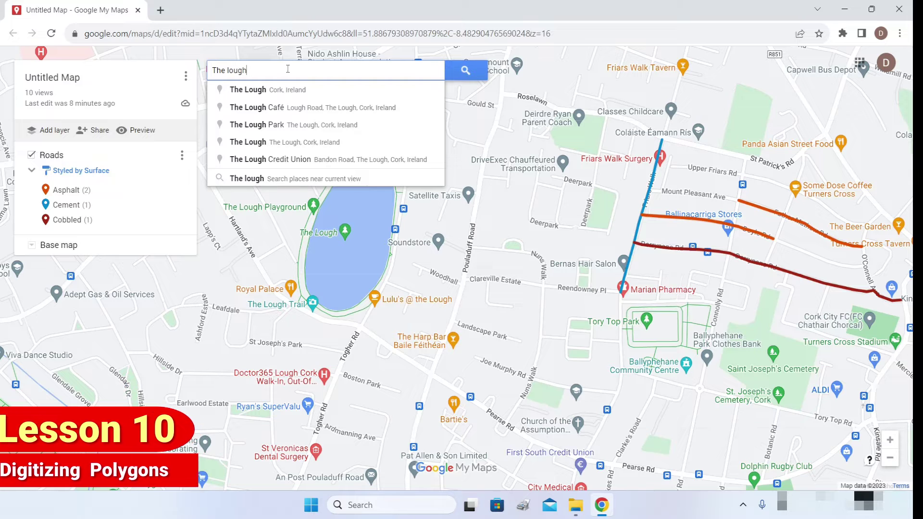
click(286, 143)
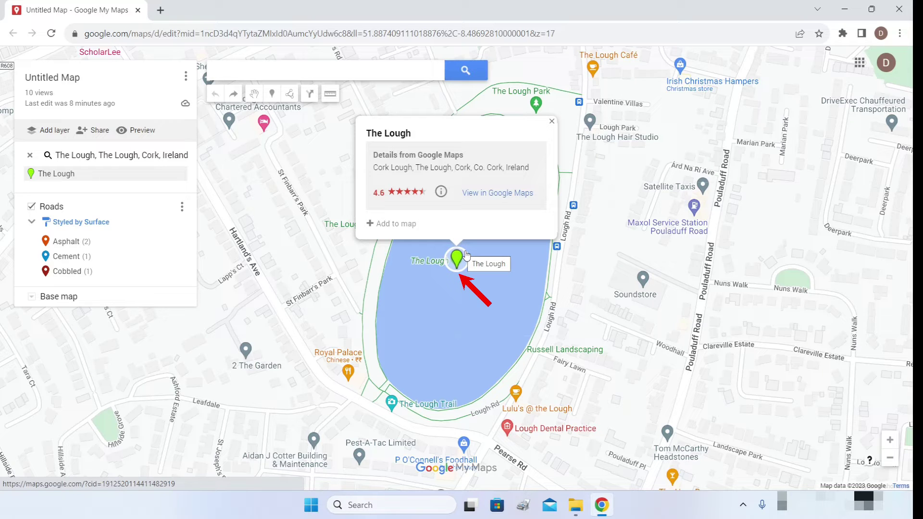
click(551, 121)
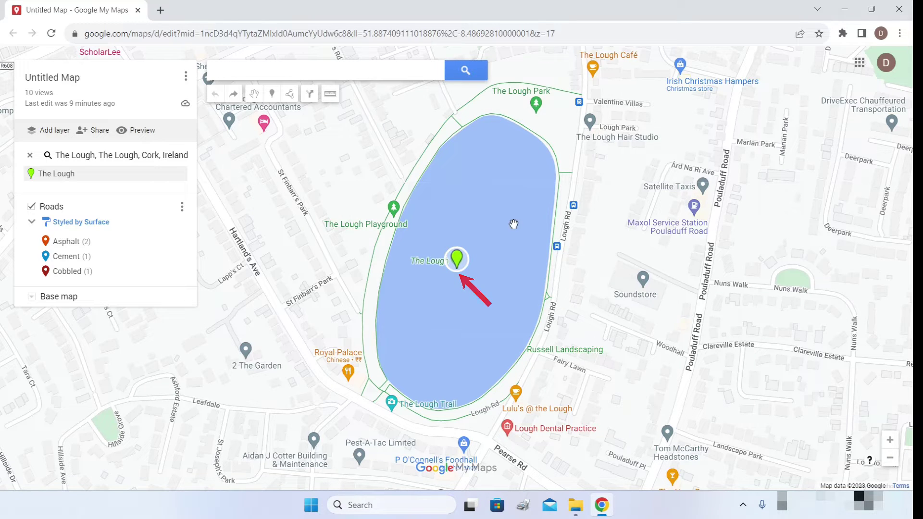
drag(513, 225, 515, 217)
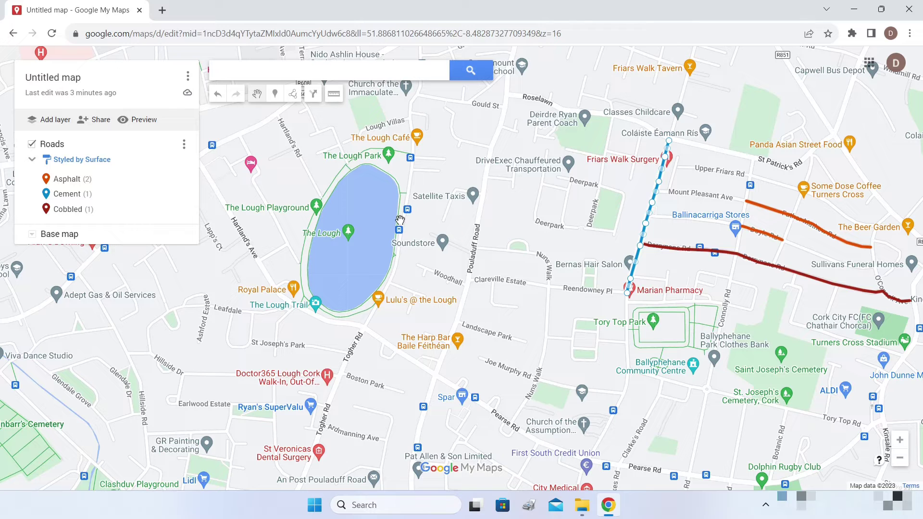
Rename the map as Landmarks of Cork.
click(338, 214)
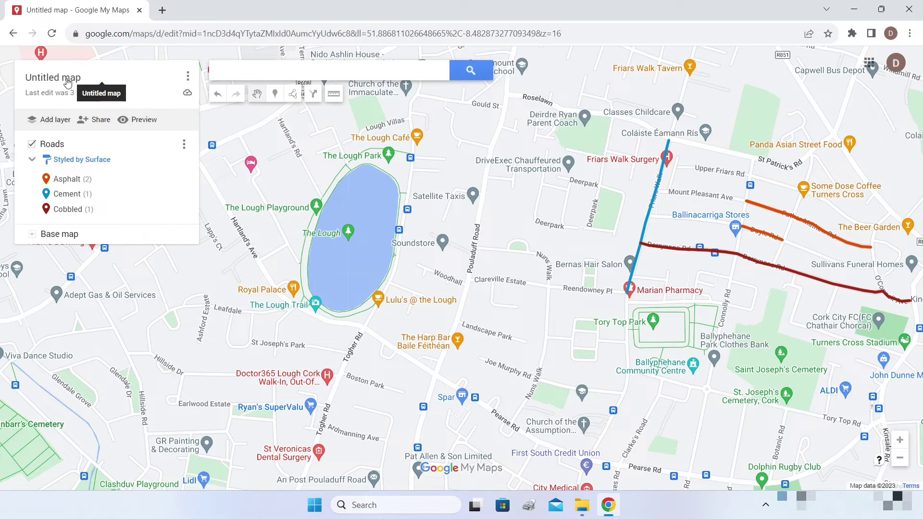
click(67, 80)
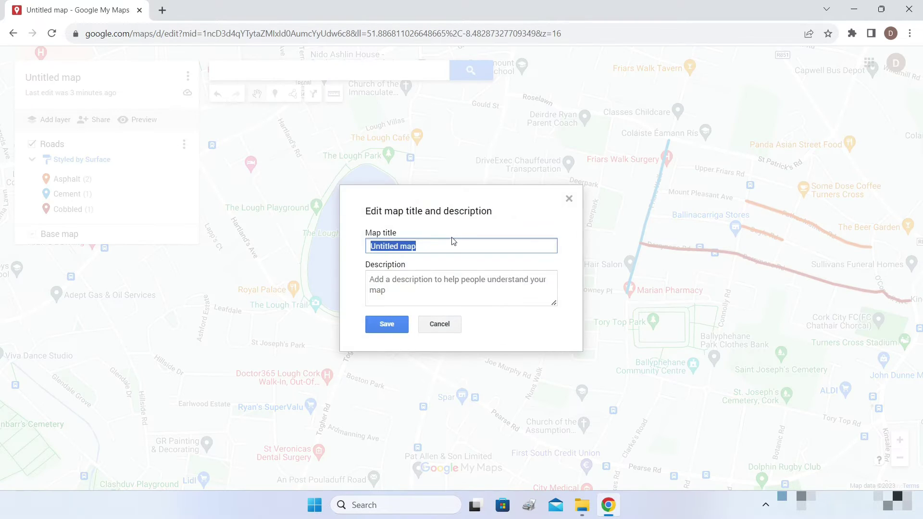
key(BackSpace)
text(Landmarks of Cork)
click(377, 324)
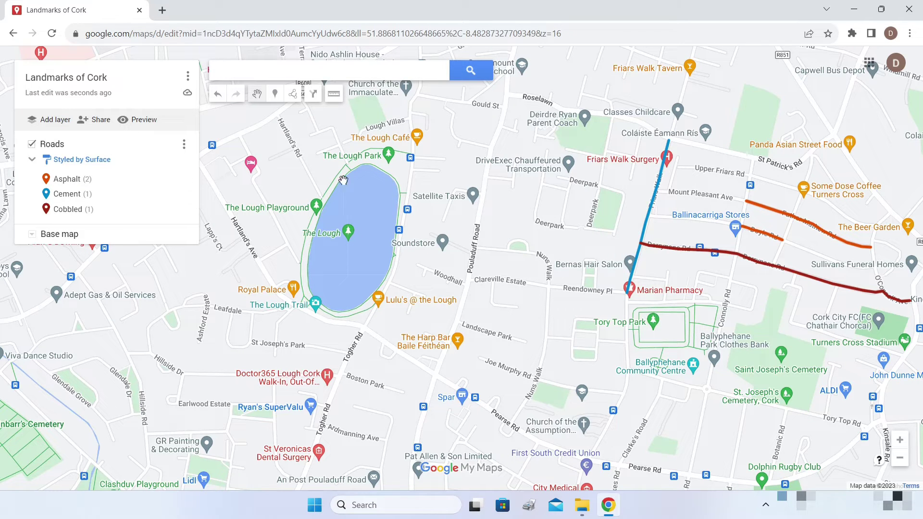
Add a new empty layer to the Landmarks of Cork map for digitizing around The Lough.
drag(564, 274, 524, 271)
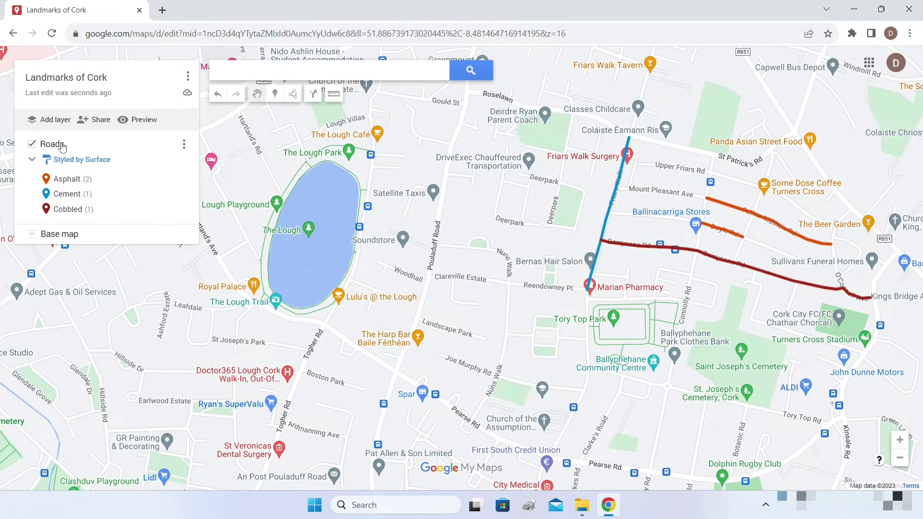
click(52, 124)
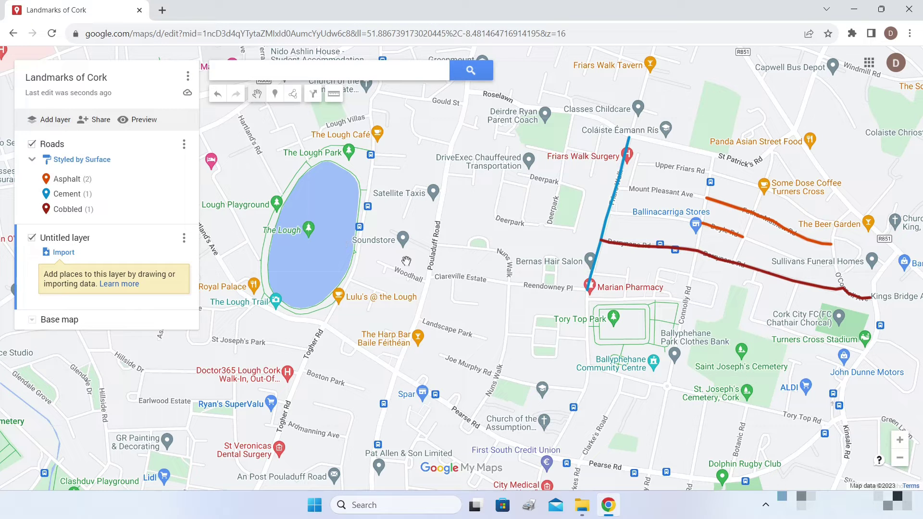
drag(437, 271, 488, 302)
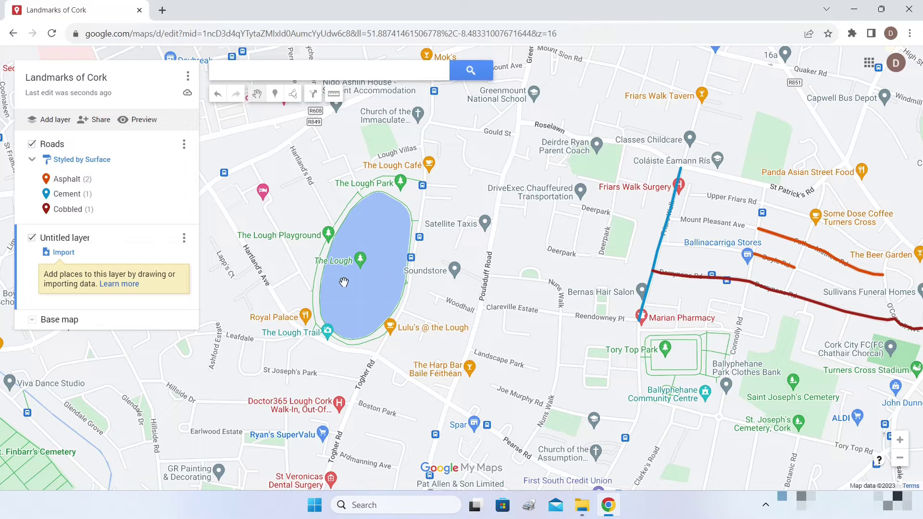
Trace a closed polygon around the shoreline of The Lough, starting and ending at its northern tip.
drag(384, 220, 429, 222)
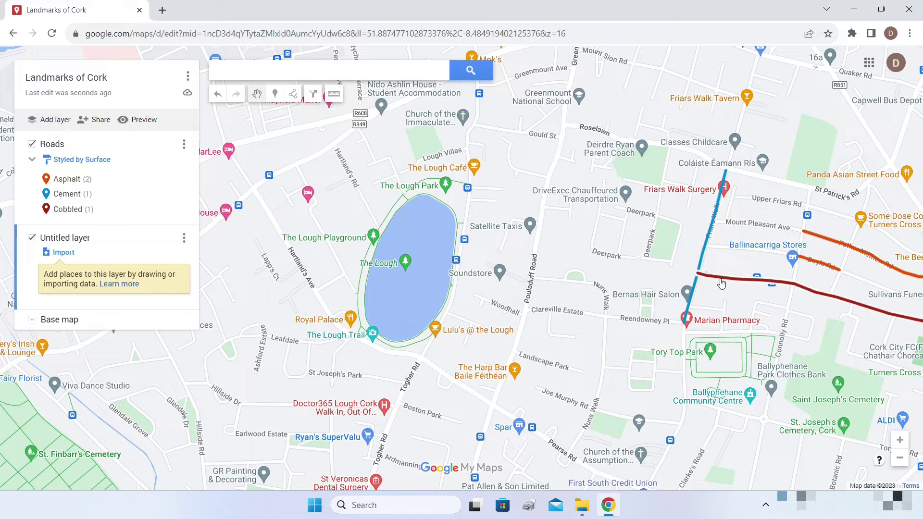
click(293, 94)
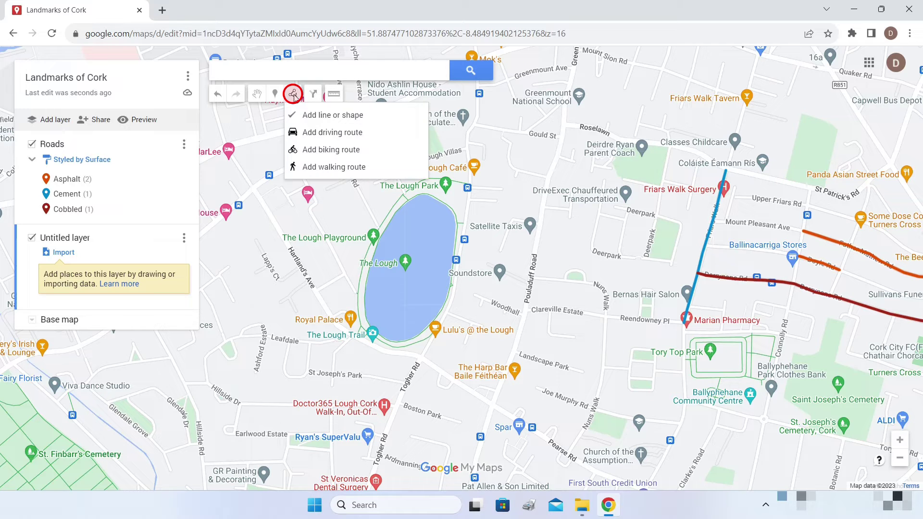
click(325, 116)
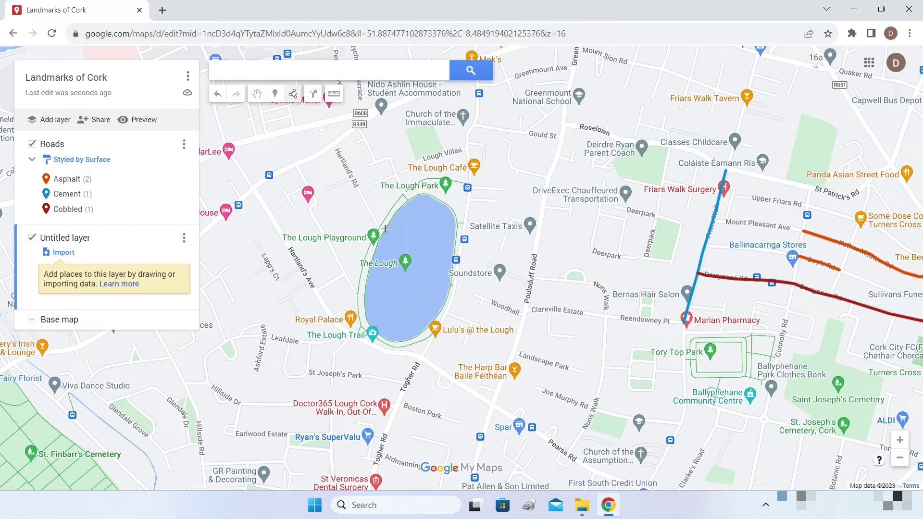
scroll(377, 226, up, 1)
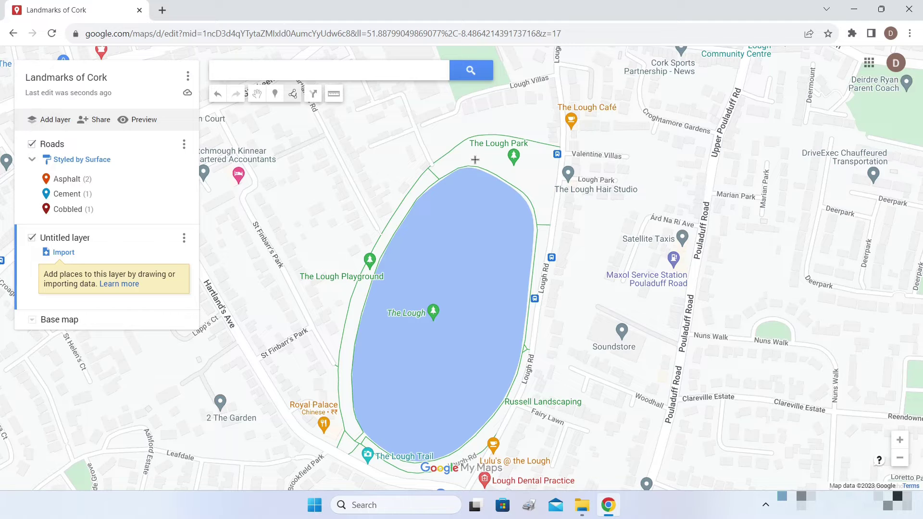
click(469, 168)
click(450, 174)
click(419, 198)
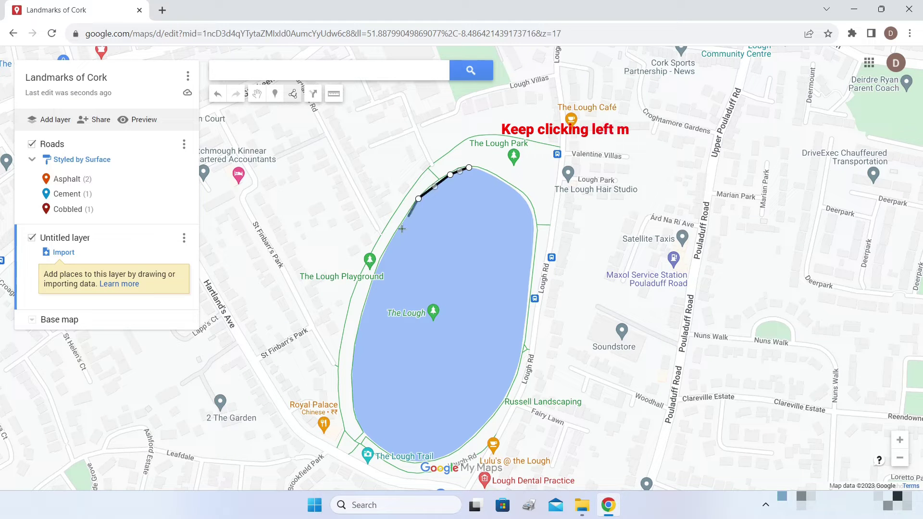
click(389, 243)
click(370, 287)
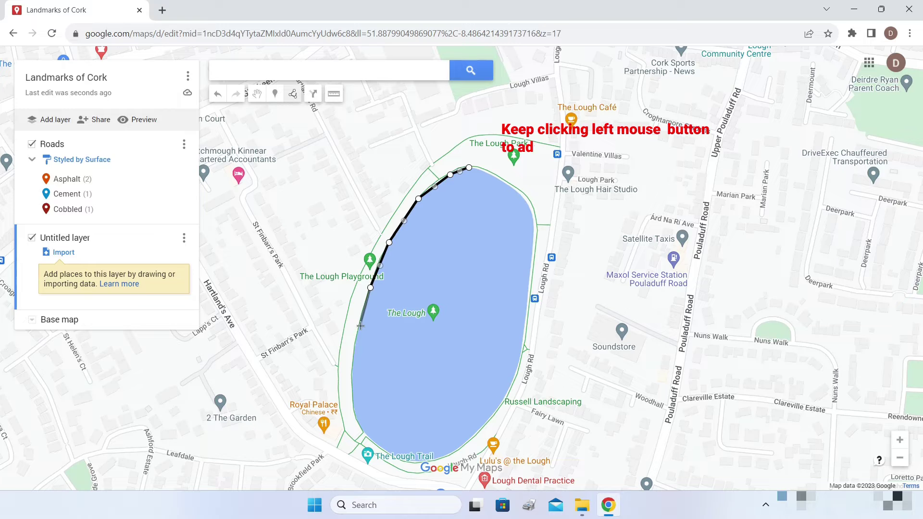
click(356, 336)
click(351, 402)
click(366, 435)
click(394, 456)
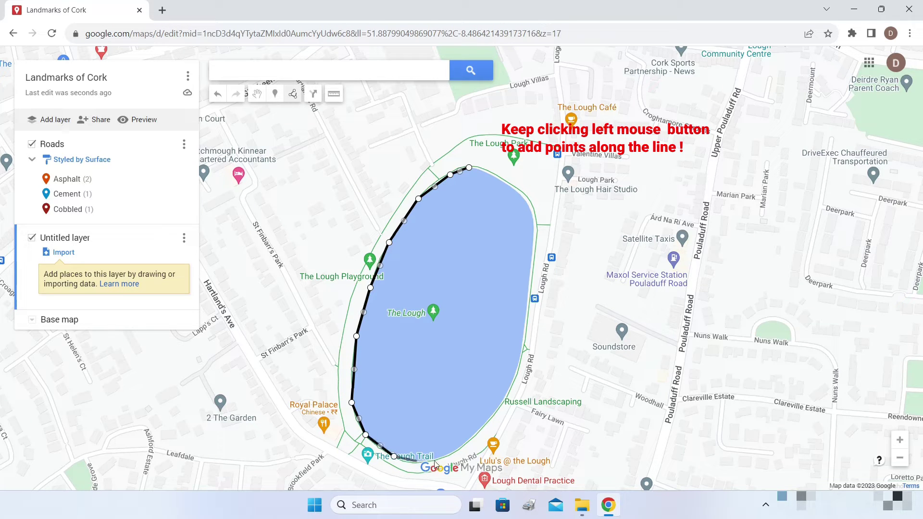
drag(418, 462, 412, 429)
click(411, 428)
click(434, 426)
click(464, 411)
click(494, 381)
click(514, 346)
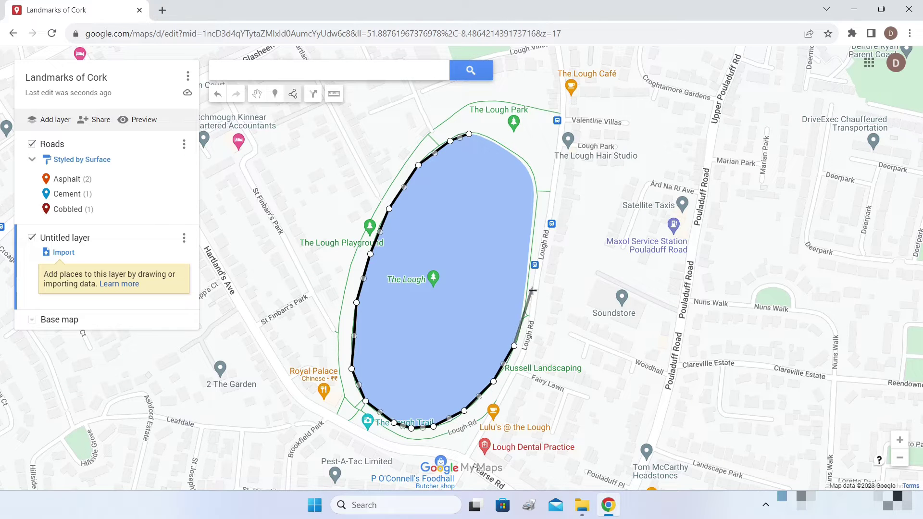
click(527, 283)
click(533, 213)
click(533, 178)
click(514, 155)
click(490, 140)
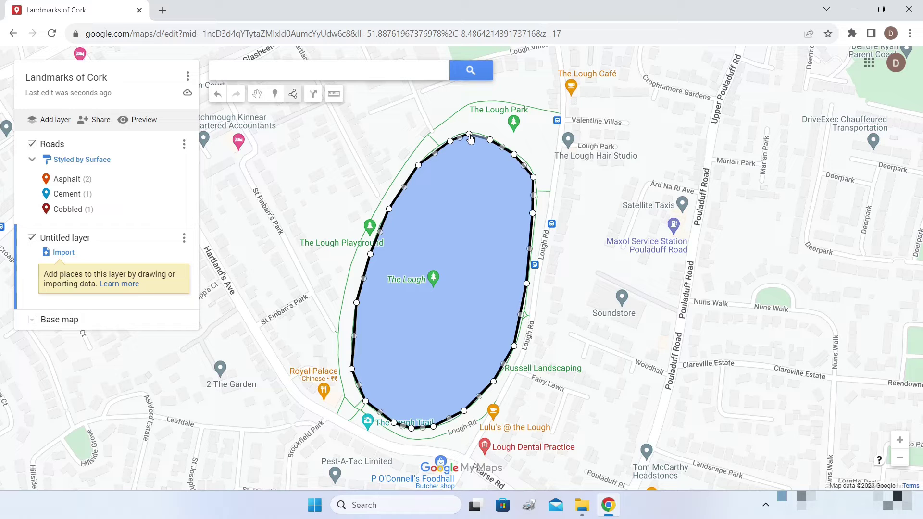
click(470, 136)
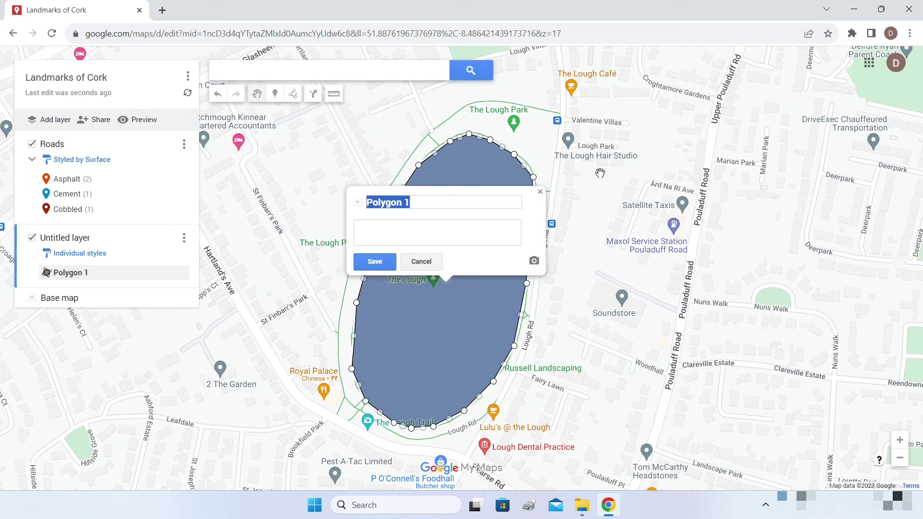
Name the lake polygon The Lough and rename its untitled layer as Lakes.
text(The Lough)
key(Return)
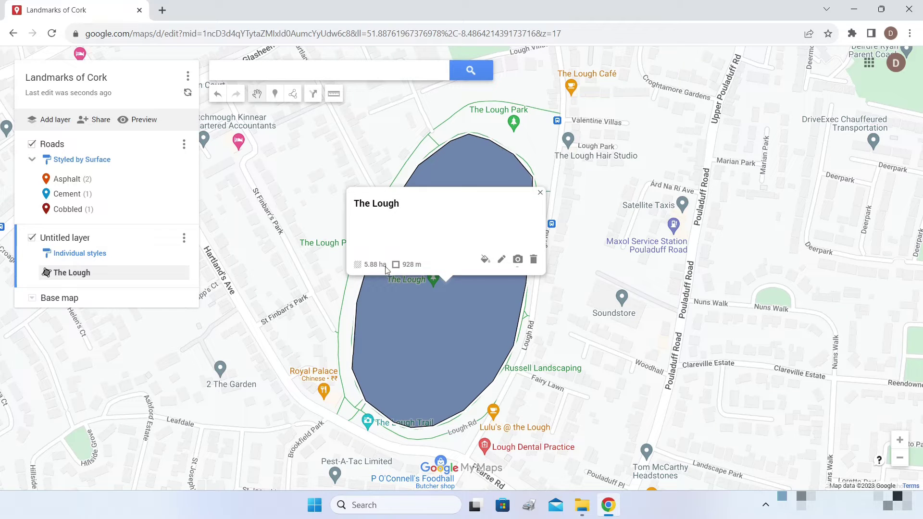
click(183, 238)
click(119, 263)
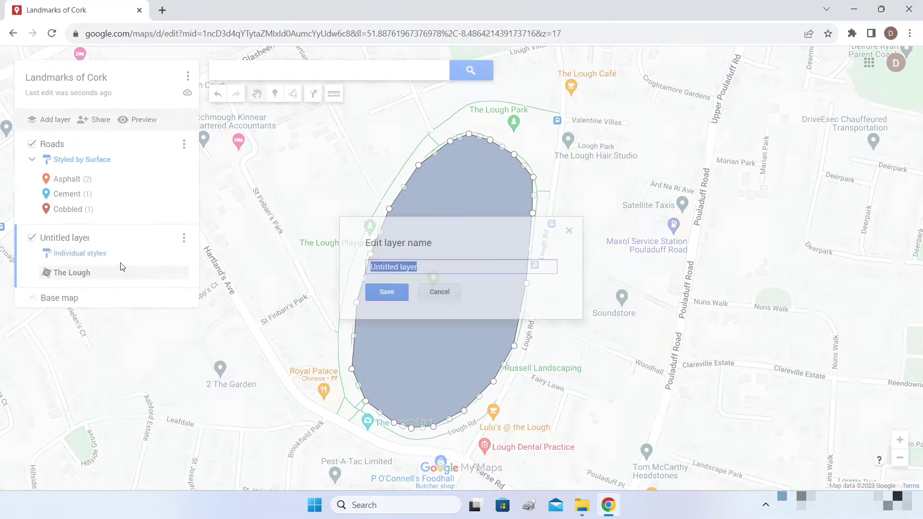
text(Lakes)
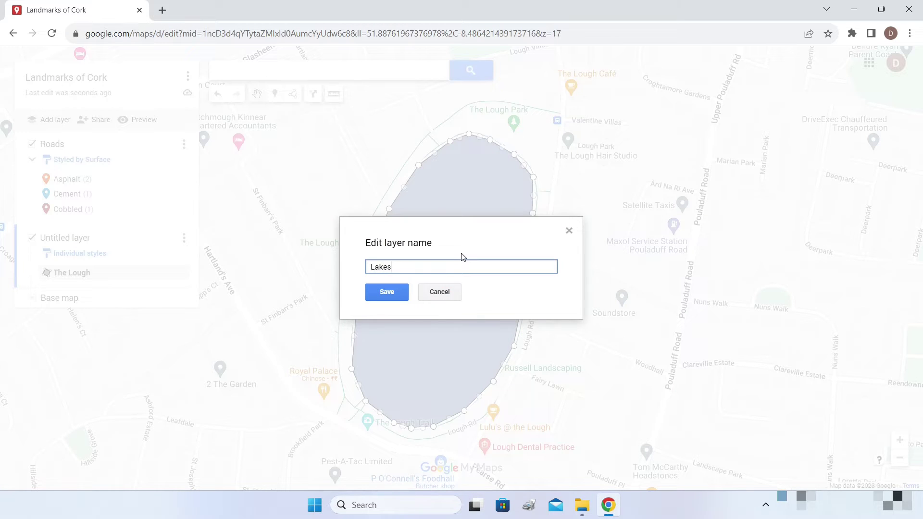
click(387, 292)
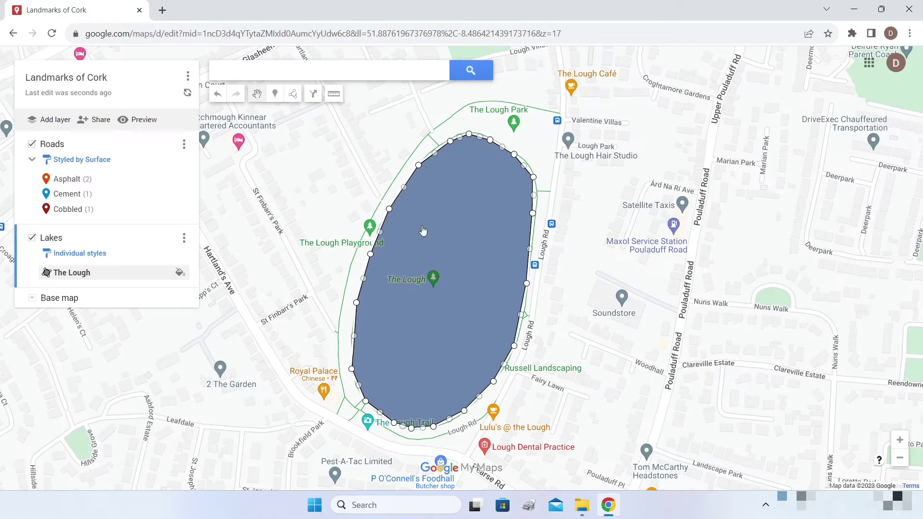
Examine The Lough polygon's area and perimeter, the Lakes data table and the options for inserting columns.
scroll(685, 260, down, 1)
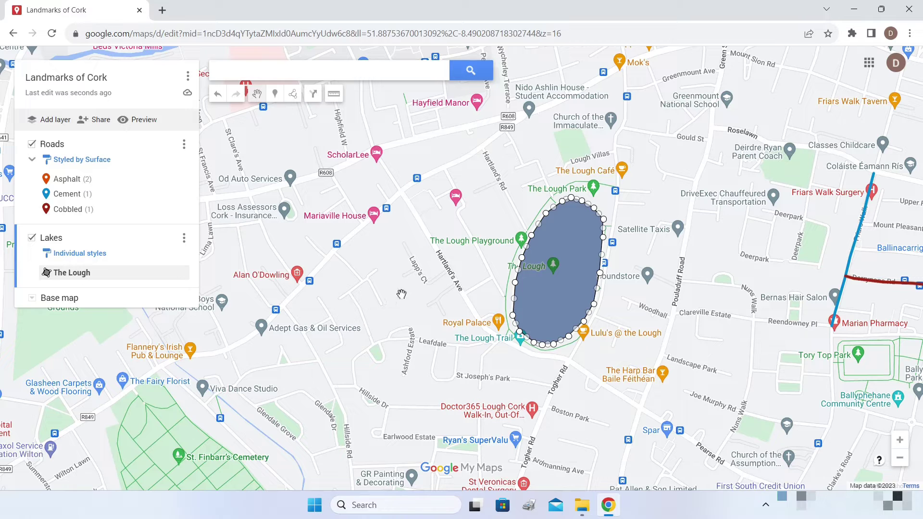
drag(623, 316, 593, 255)
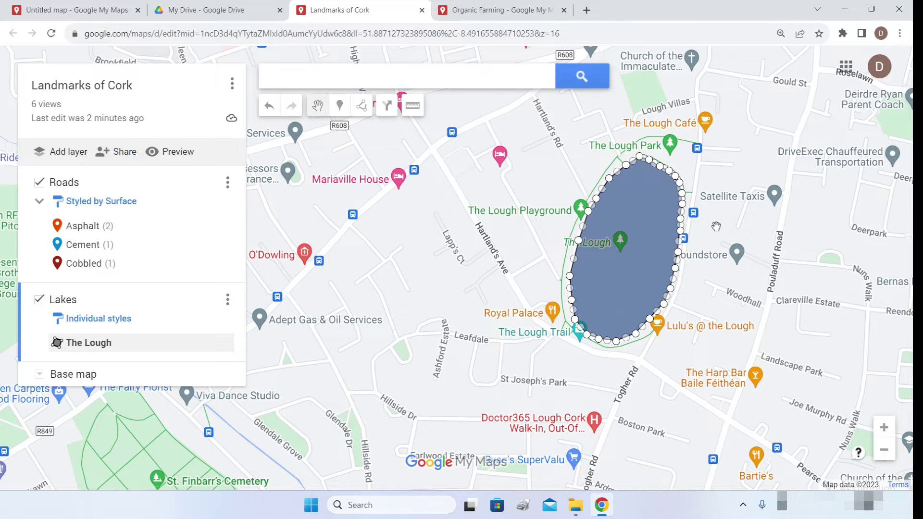
click(649, 207)
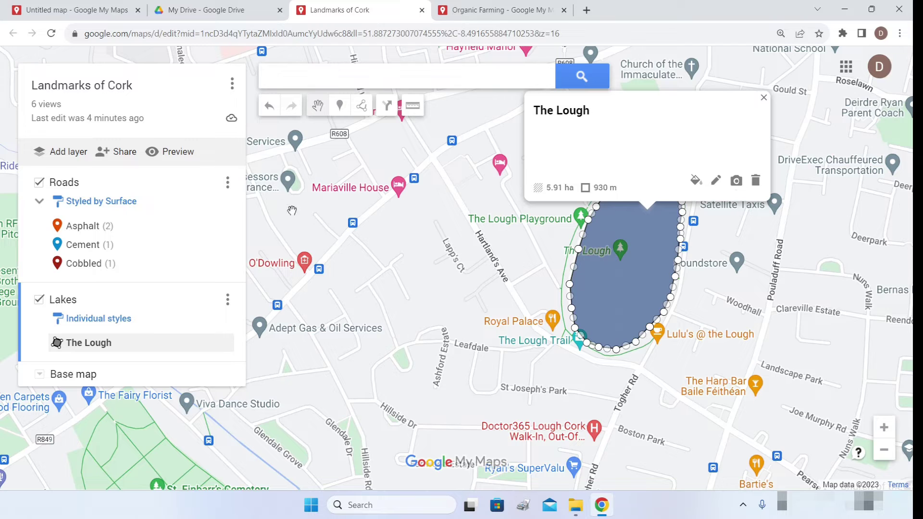
click(228, 300)
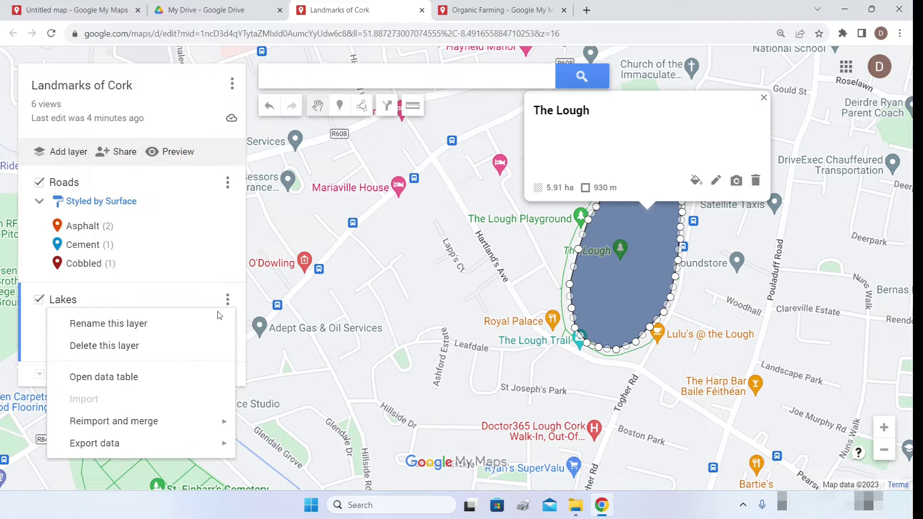
click(137, 379)
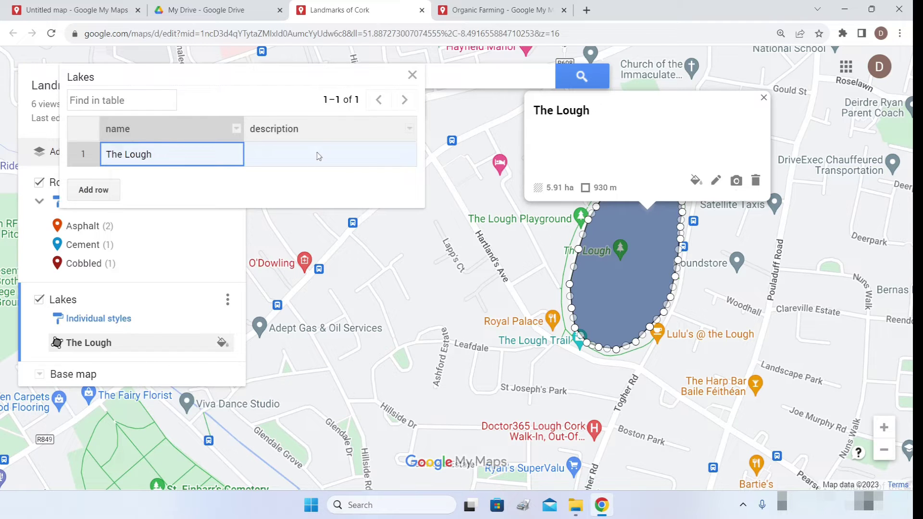
click(237, 129)
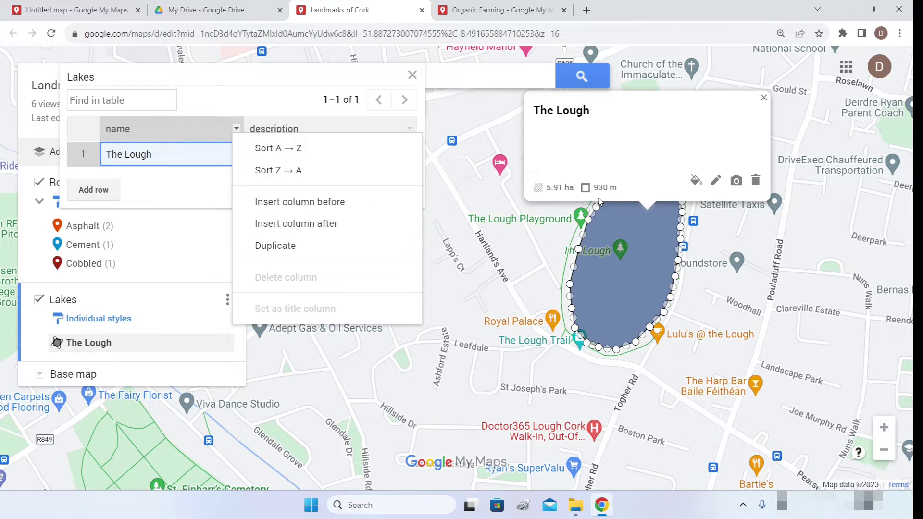
click(565, 201)
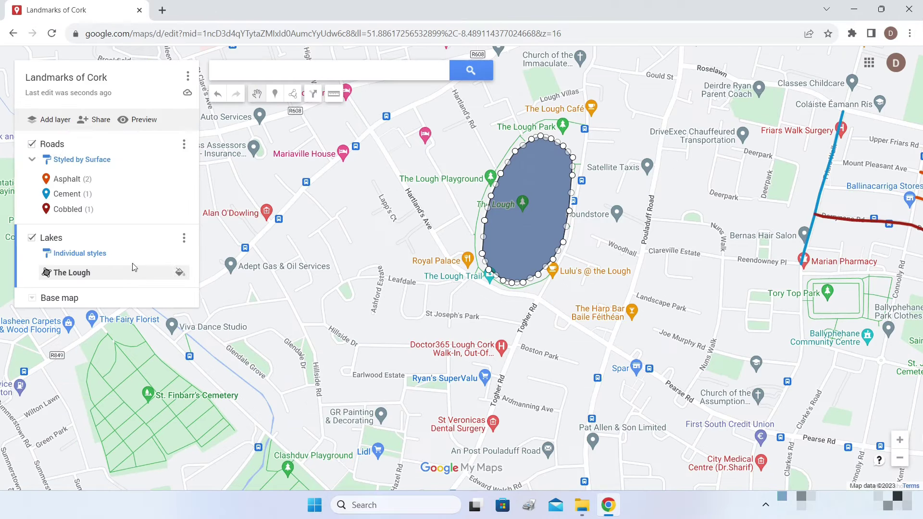
Add a new layer to the map and rename it as Parks.
click(58, 122)
click(184, 301)
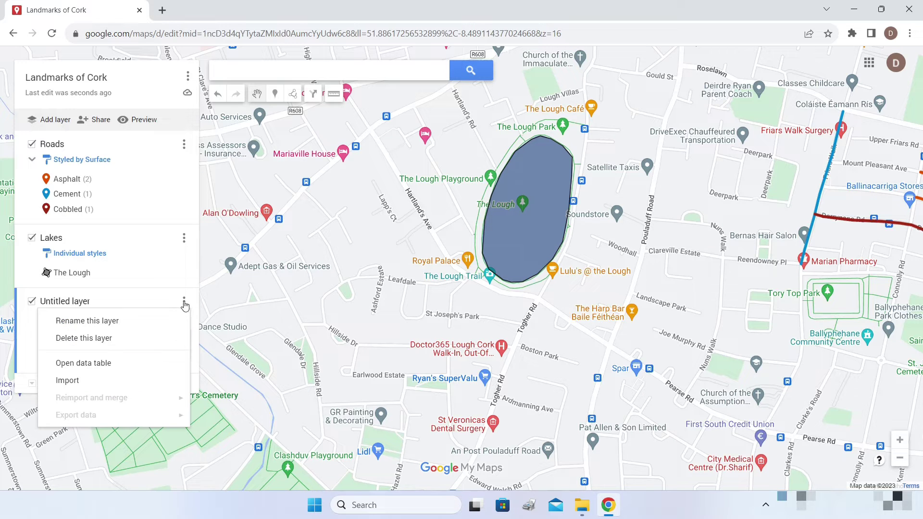
click(113, 320)
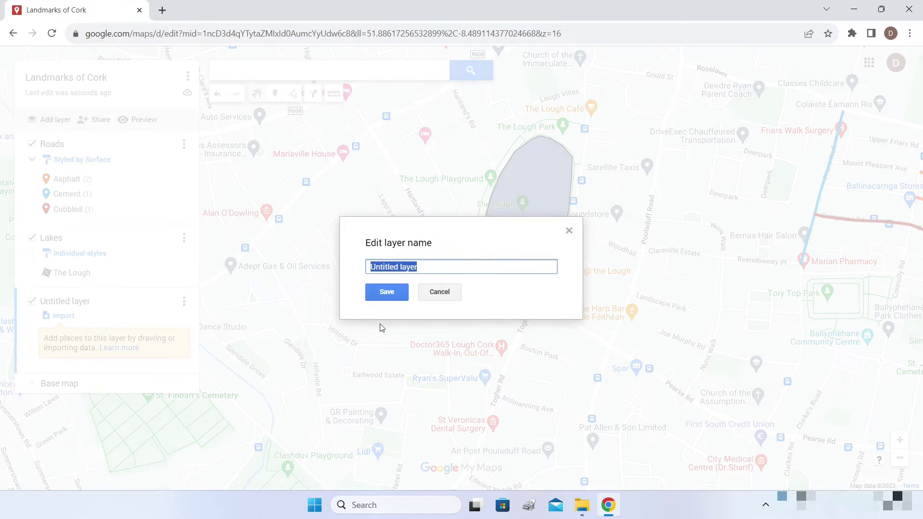
text(Parks)
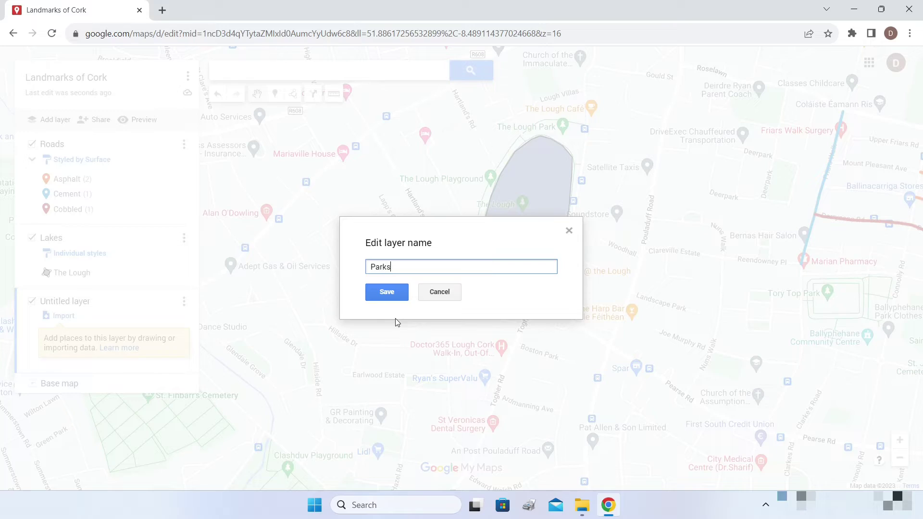
click(382, 295)
Trace a closed polygon along the boundary of Musgrave Park in the Parks layer, starting near McDonald's on Kinsale Rd.
drag(689, 345, 506, 298)
drag(715, 296, 660, 207)
drag(672, 305, 568, 241)
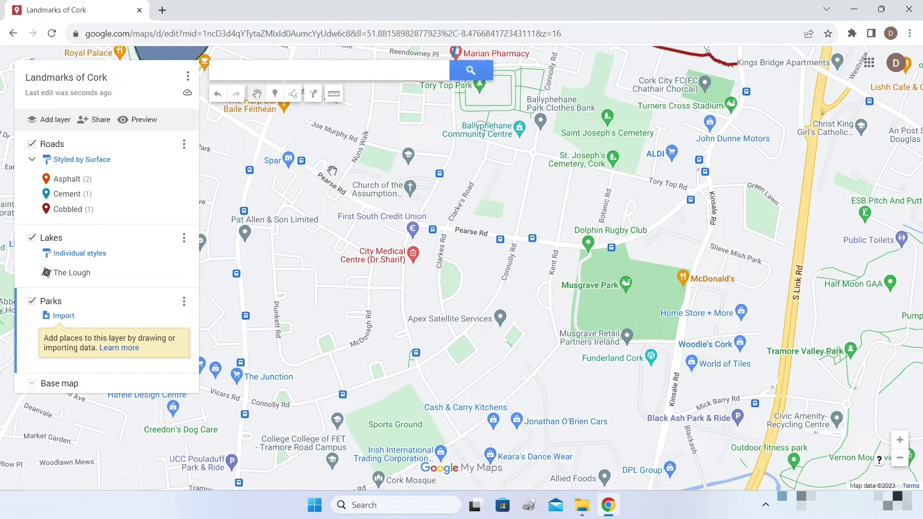
click(293, 94)
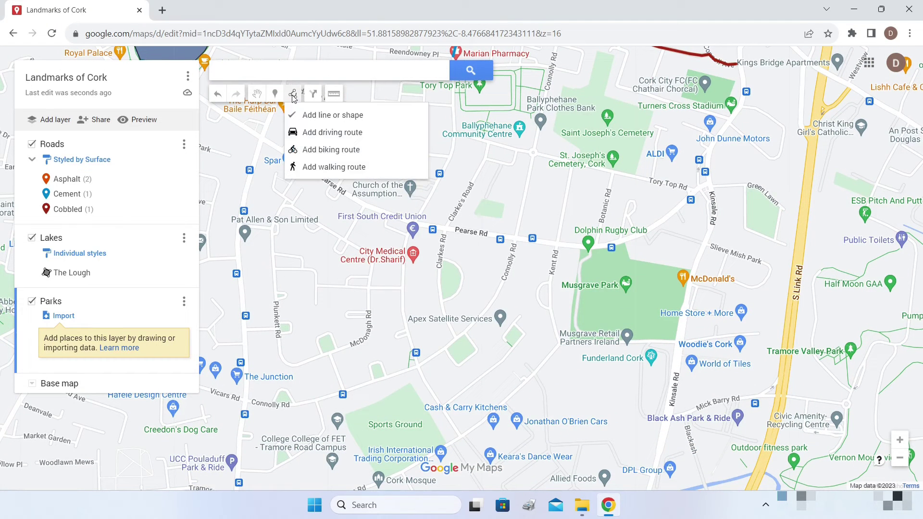
click(313, 118)
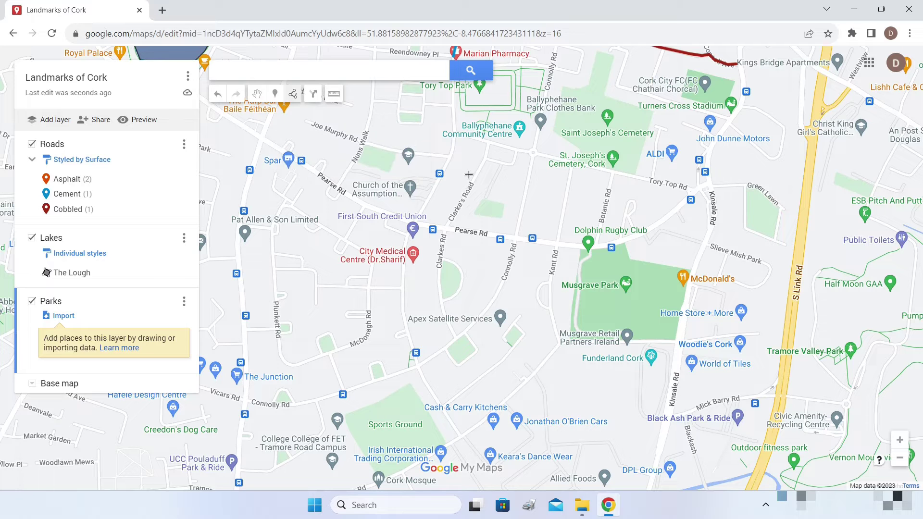
click(692, 270)
click(630, 258)
click(623, 244)
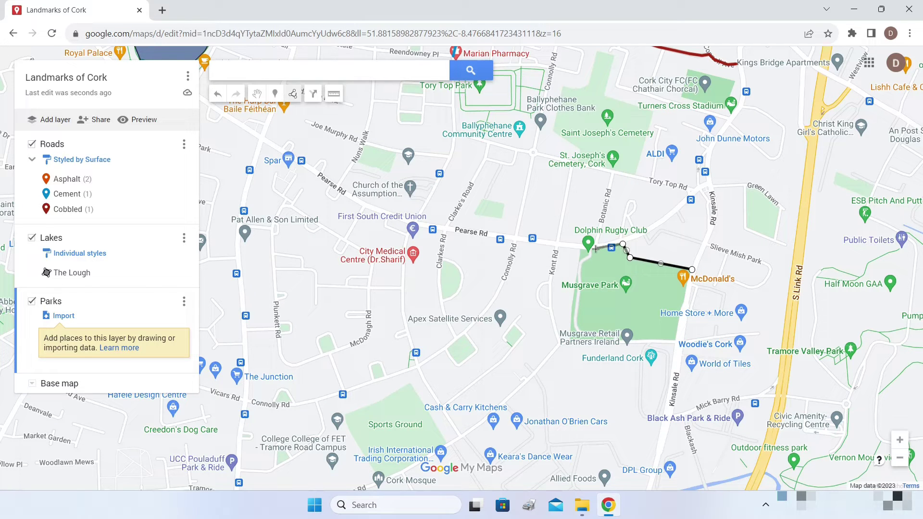
click(593, 250)
click(579, 285)
click(577, 315)
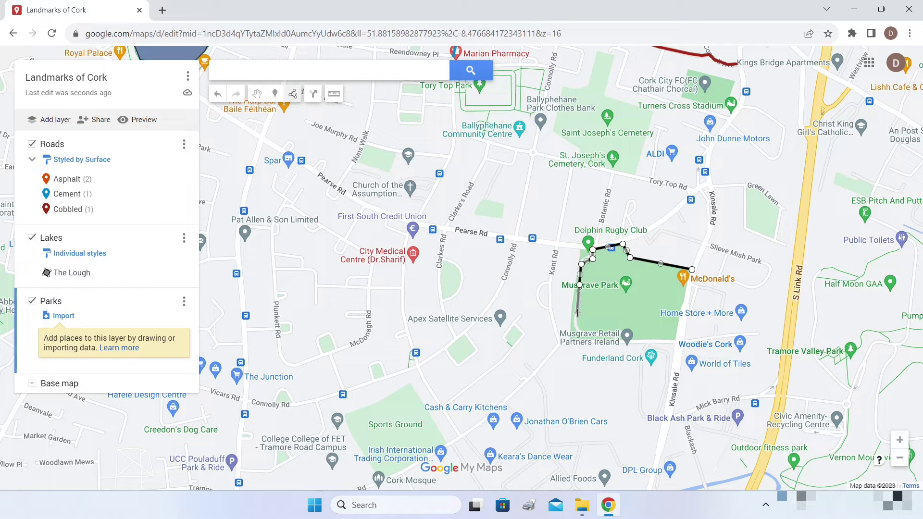
click(579, 334)
click(593, 338)
click(664, 340)
click(673, 339)
click(679, 309)
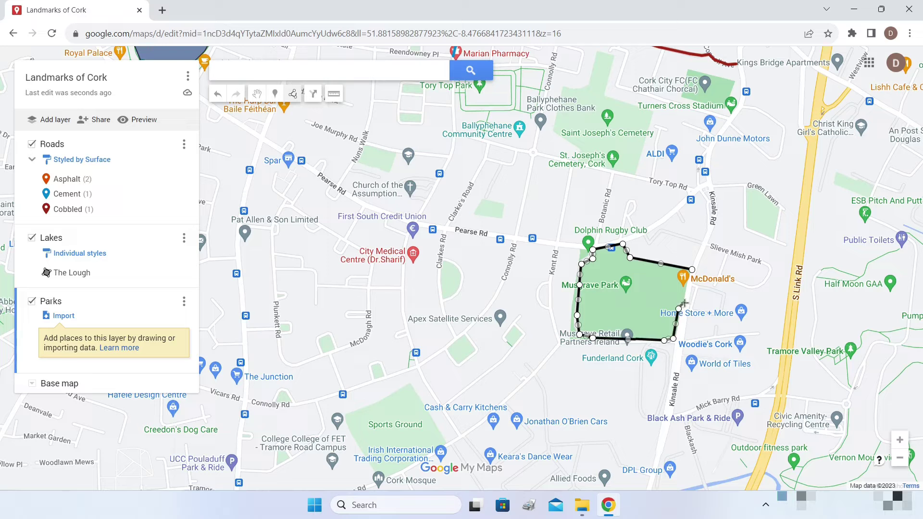
click(684, 303)
click(693, 272)
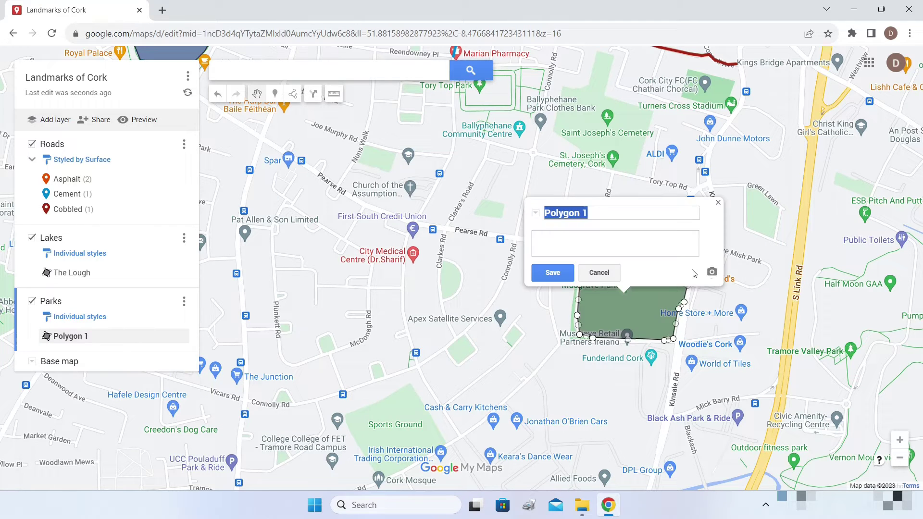
Save the park polygon with the name Musgrave Park and dismiss its details.
text(Musgrave Park)
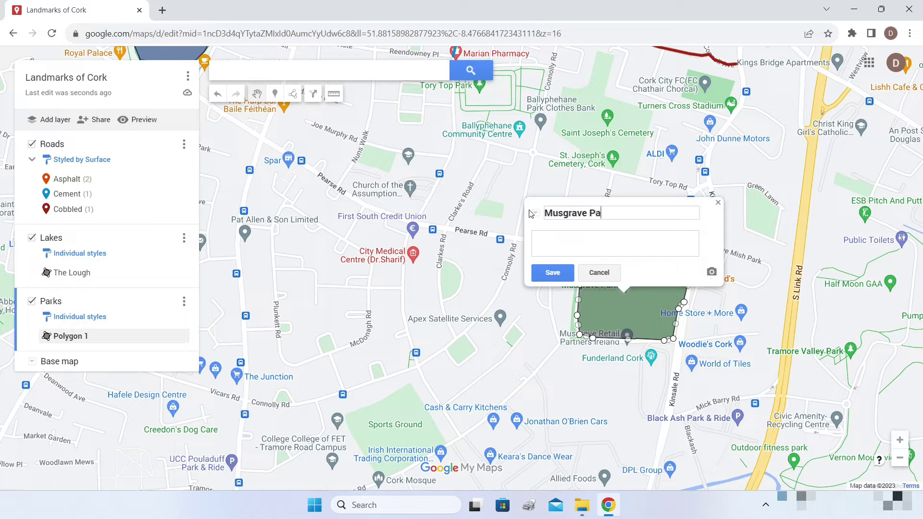
click(565, 278)
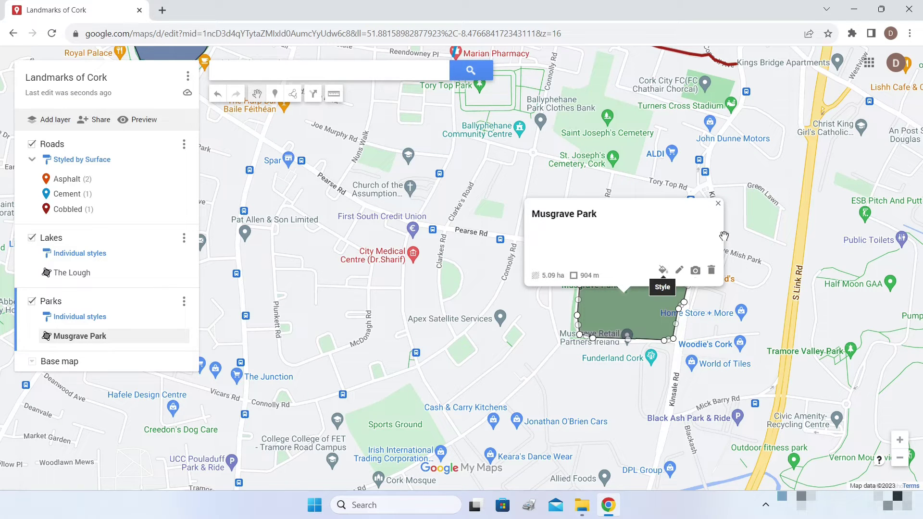
click(718, 205)
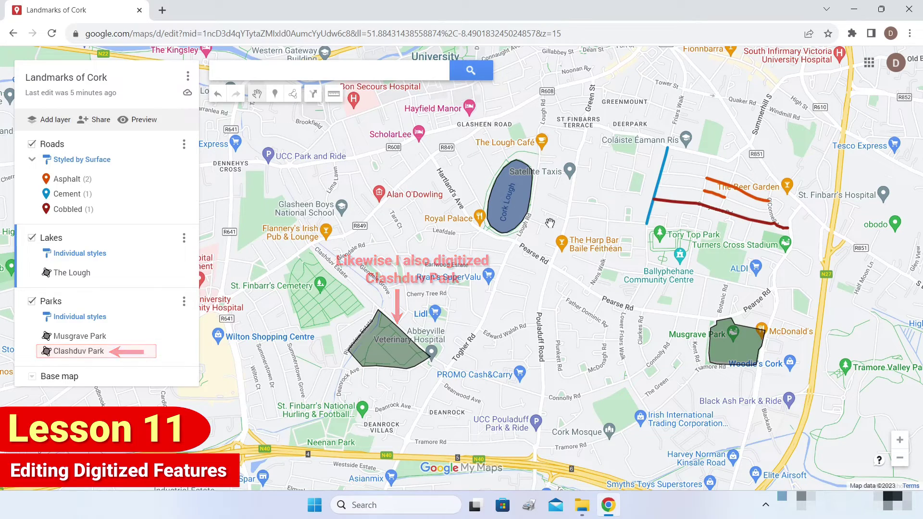
Examine the digitized Doyle Road line and the course of the street on to O'Connell Ave.
scroll(718, 198, up, 2)
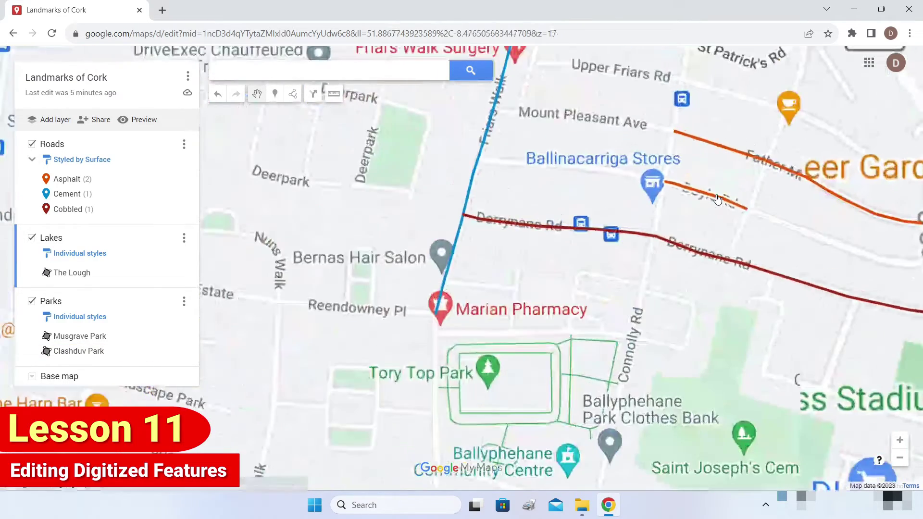
scroll(717, 198, up, 1)
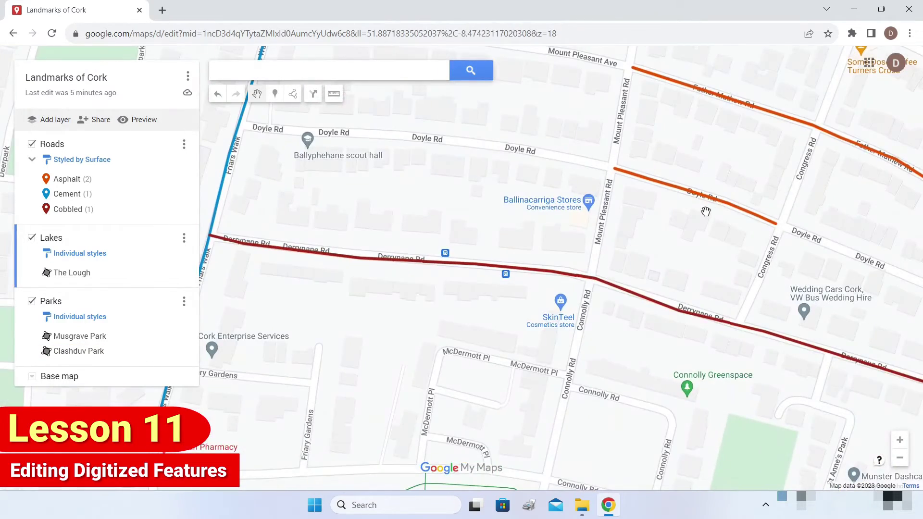
drag(730, 259, 561, 246)
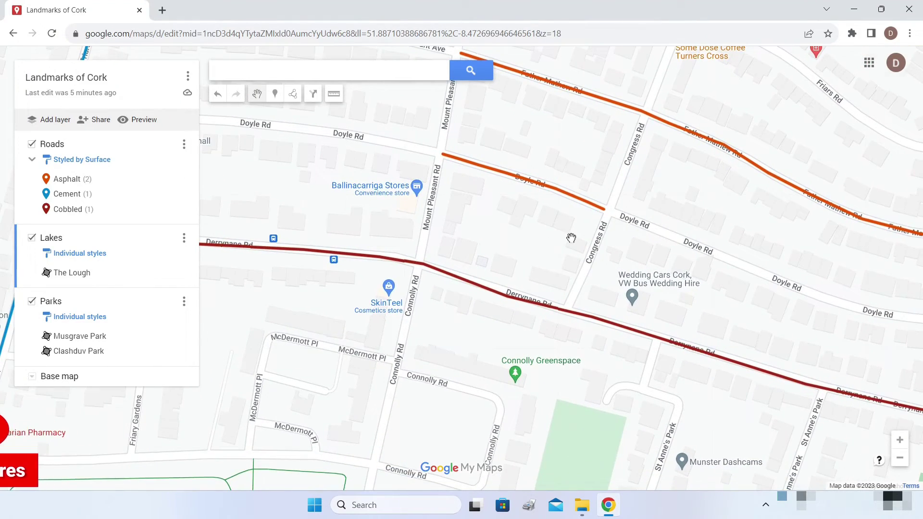
scroll(570, 238, down, 1)
drag(684, 283, 663, 272)
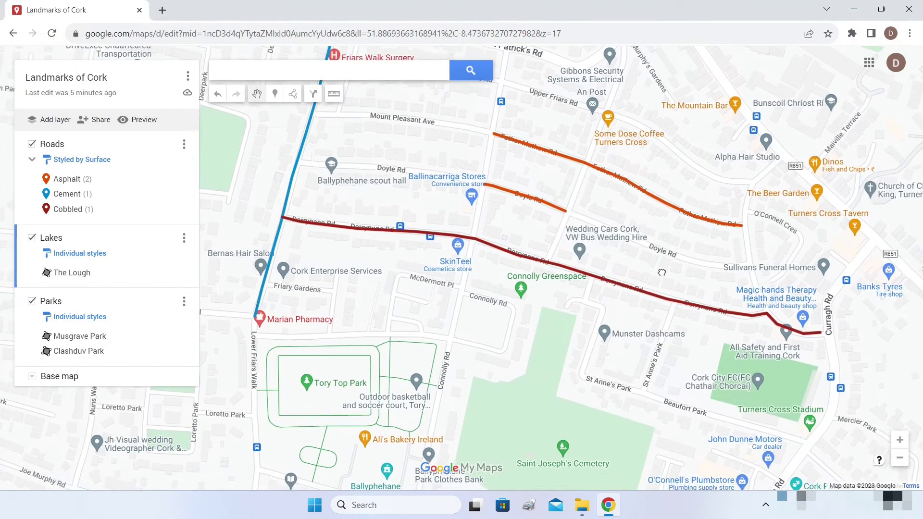
scroll(699, 271, up, 1)
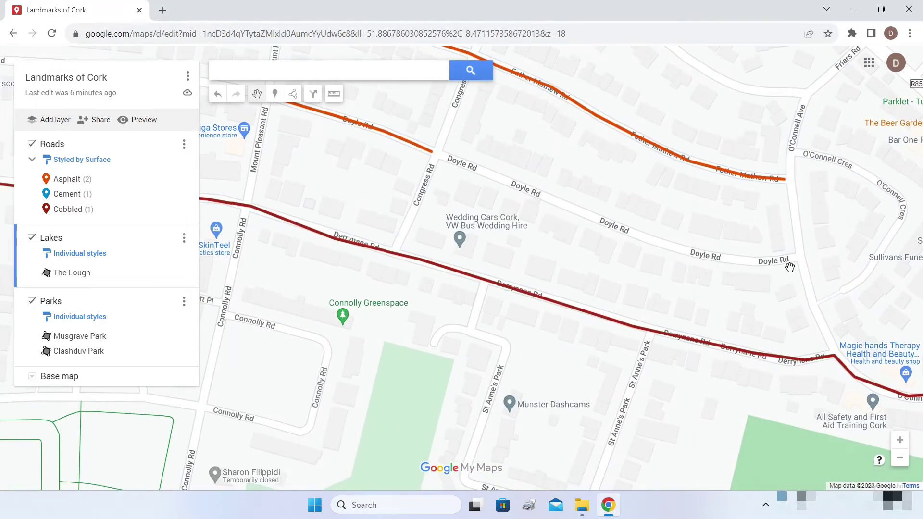
drag(481, 237, 620, 316)
scroll(602, 303, down, 1)
drag(477, 258, 390, 213)
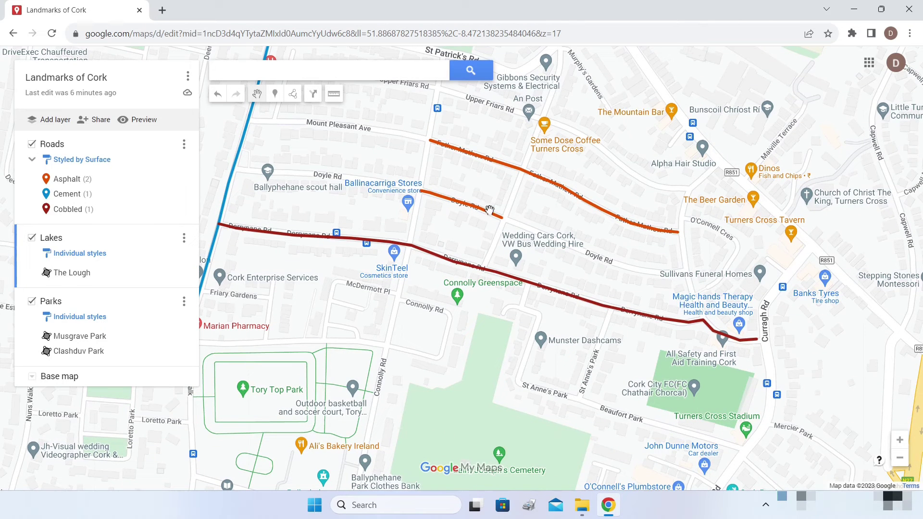
Open the Doyle Road line for editing and extend its eastern end node along the street to O'Connell Ave.
click(457, 205)
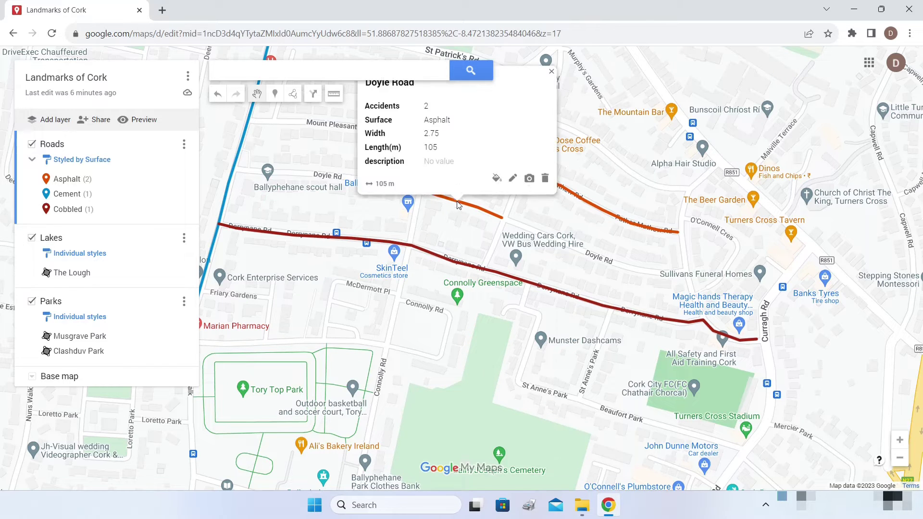
click(513, 196)
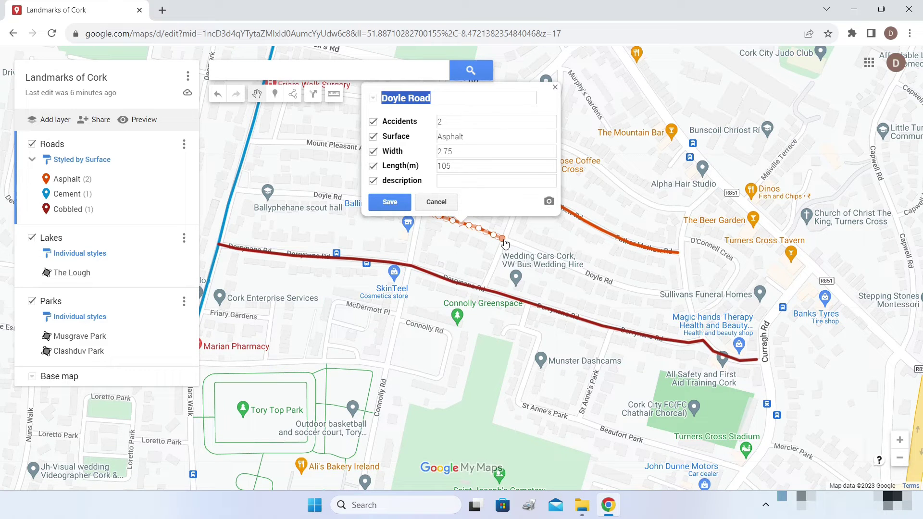
drag(503, 239, 688, 300)
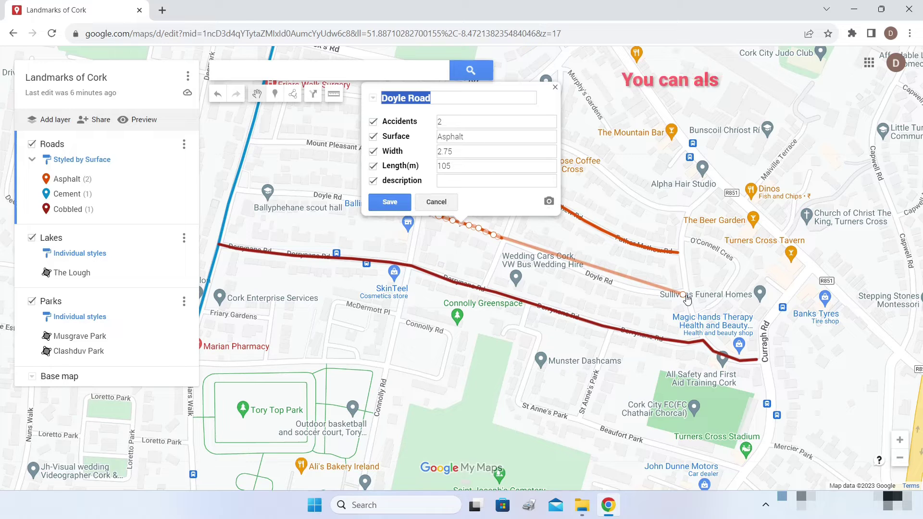
drag(687, 300, 689, 298)
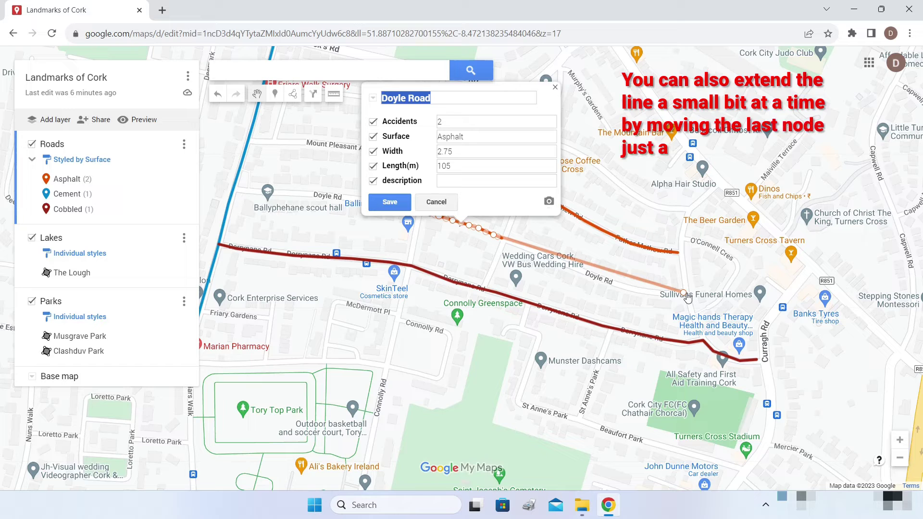
drag(687, 298, 687, 298)
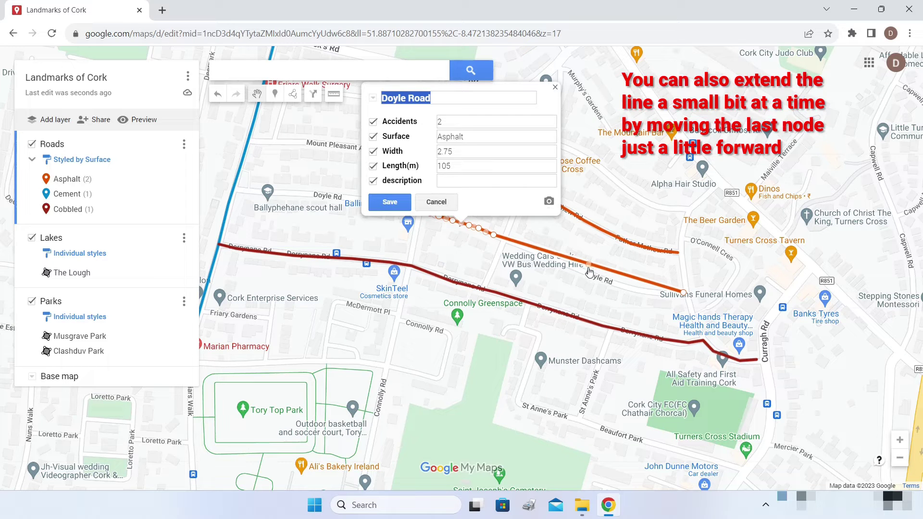
Reshape the eastern extension of the Doyle Road line with intermediate nodes that follow the street's curve, and dismiss its editing form.
mouse_move(589, 272)
mouse_down()
mouse_move(588, 281)
mouse_move(587, 273)
mouse_up()
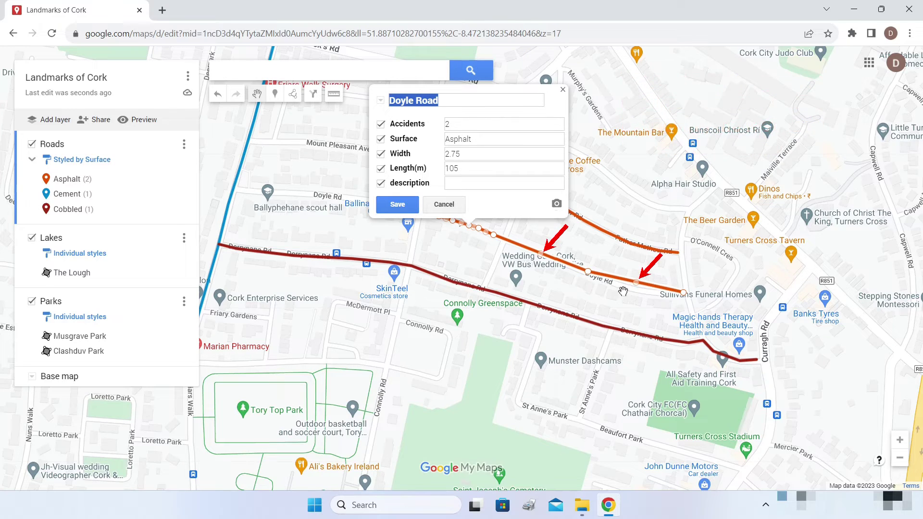
scroll(614, 270, up, 1)
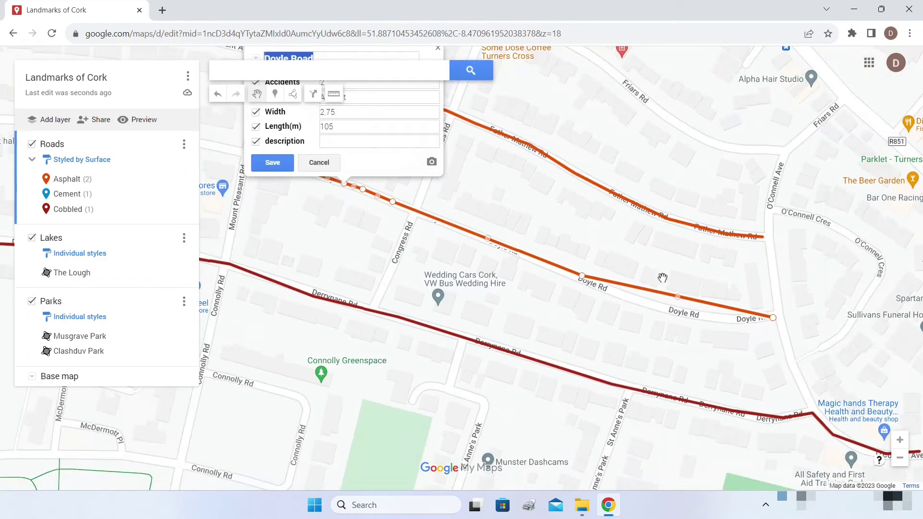
drag(678, 303, 676, 320)
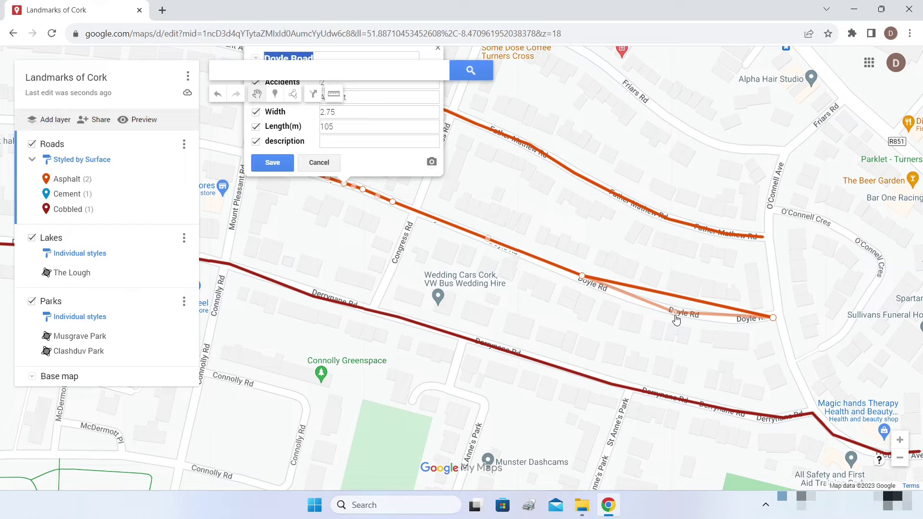
drag(676, 319, 676, 319)
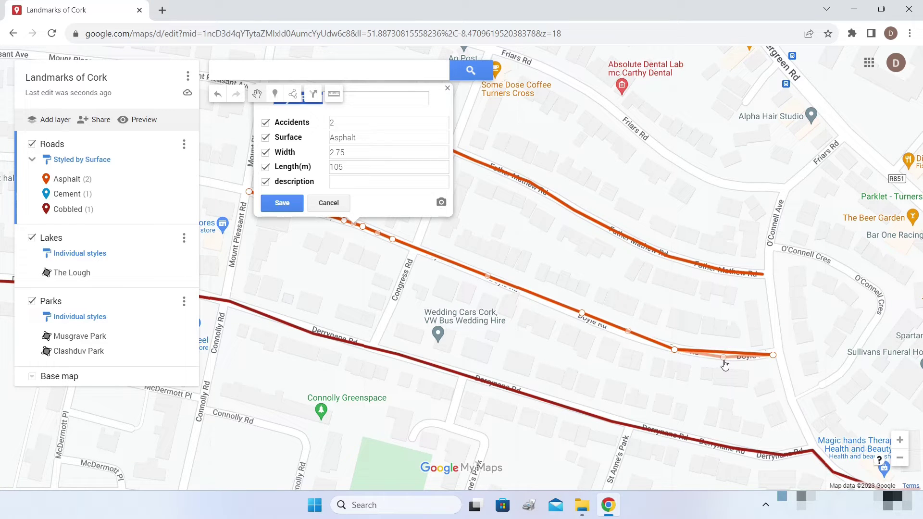
drag(724, 363, 725, 364)
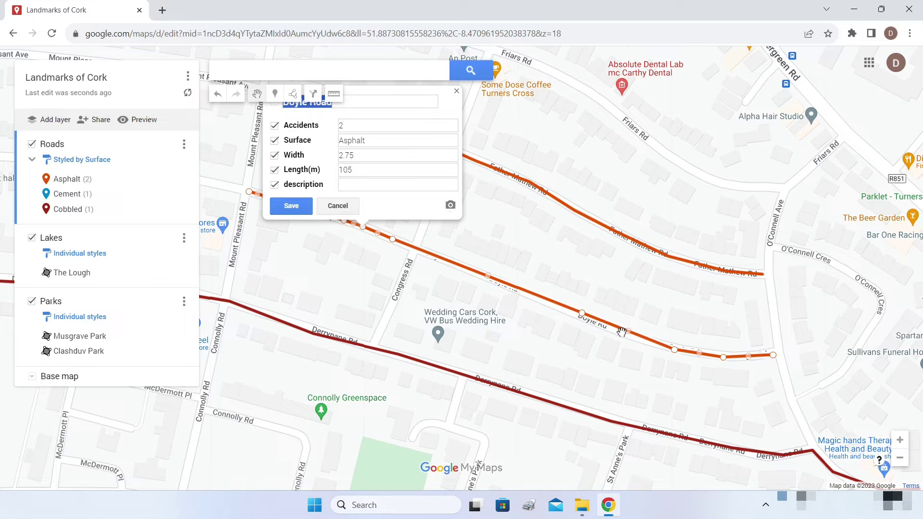
drag(627, 333, 625, 334)
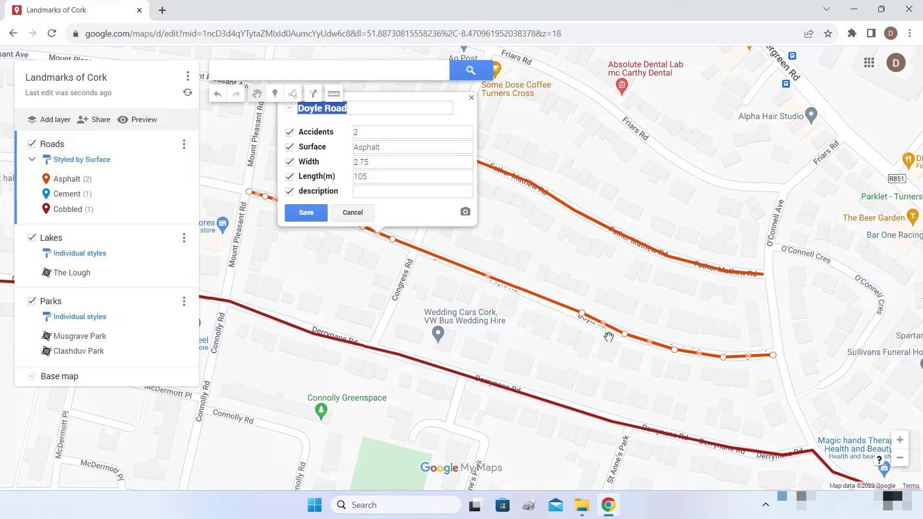
drag(600, 330, 536, 302)
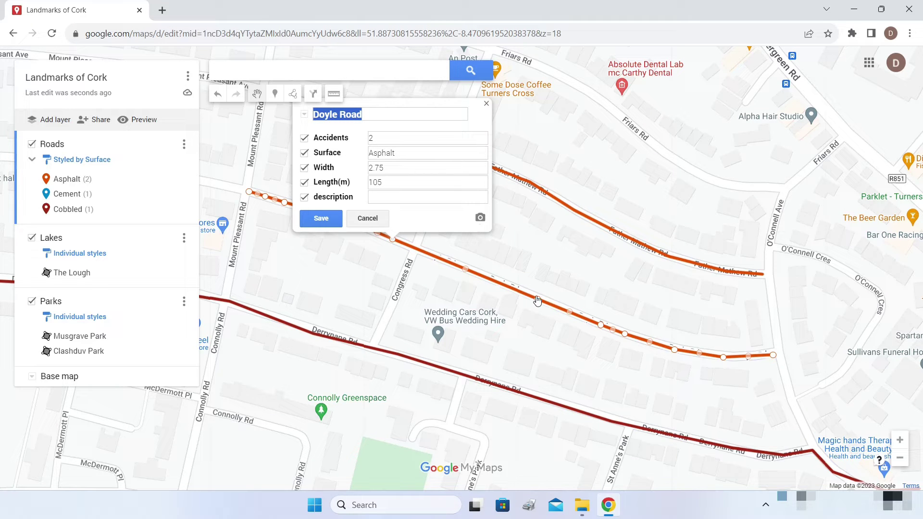
scroll(590, 281, down, 1)
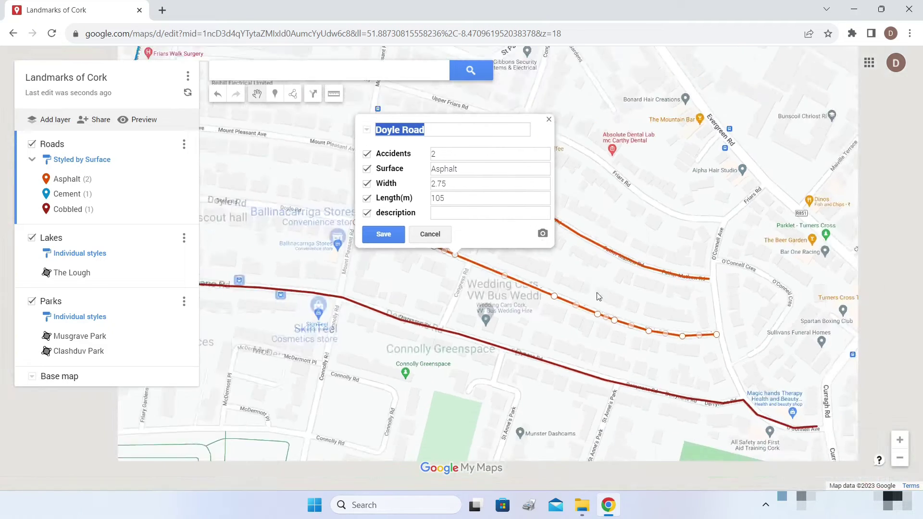
drag(570, 301, 706, 326)
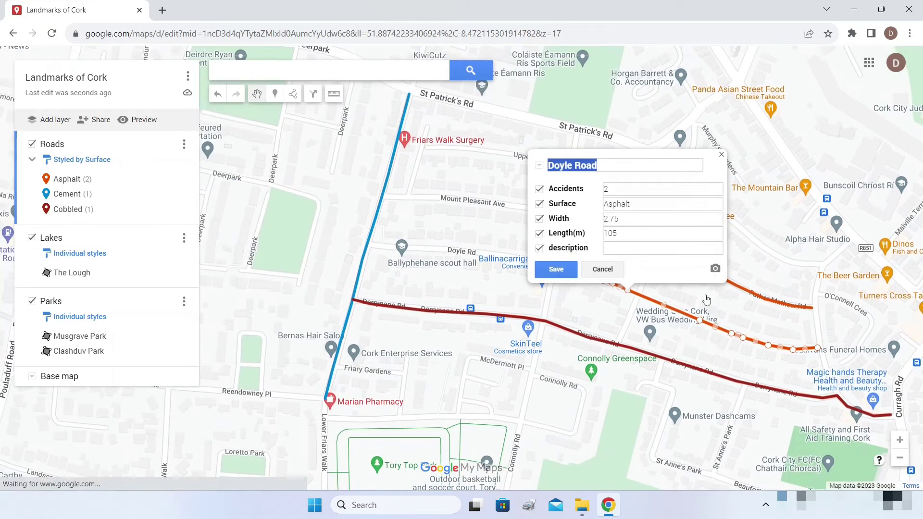
click(721, 155)
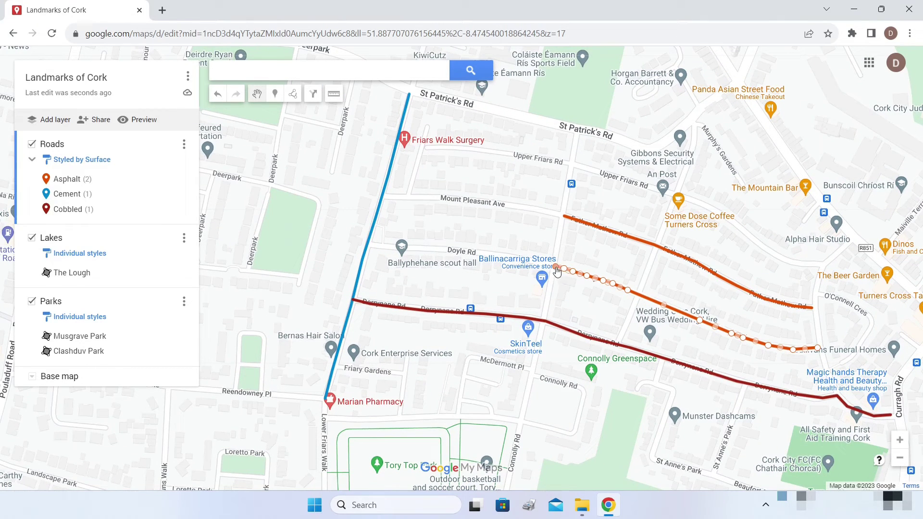
Extend the western end node of the Doyle Road line to the junction with Friars Walk.
drag(476, 238, 561, 262)
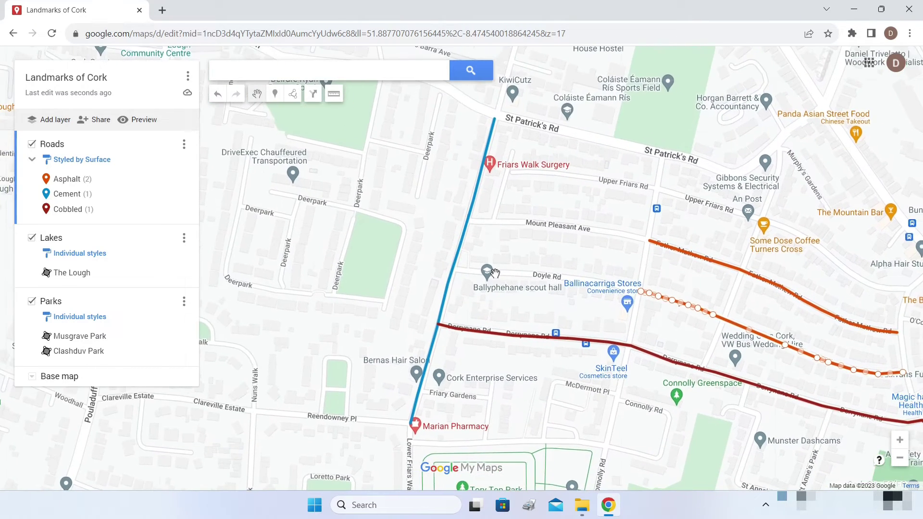
click(641, 296)
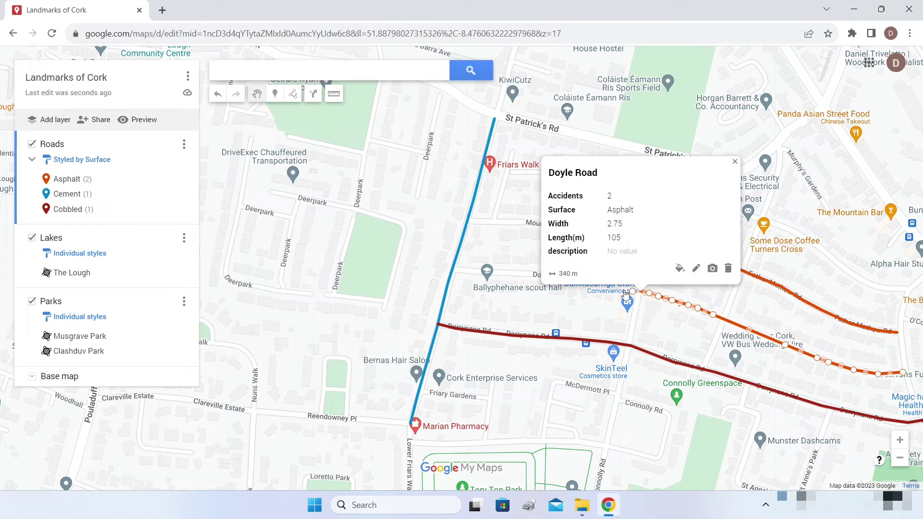
drag(468, 272, 454, 270)
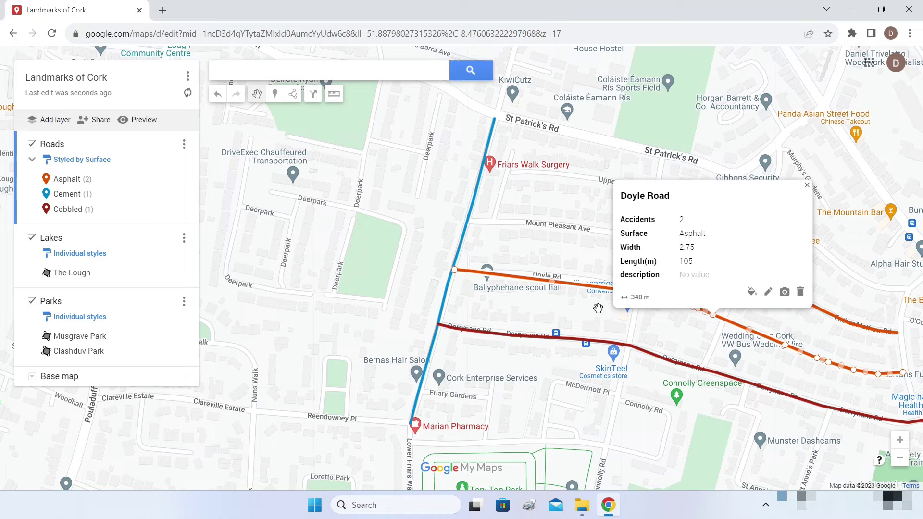
Reshape the stretch of the Doyle Road line between Friars Walk and Mount Pleasant Rd with intermediate nodes that follow the street.
scroll(601, 306, up, 2)
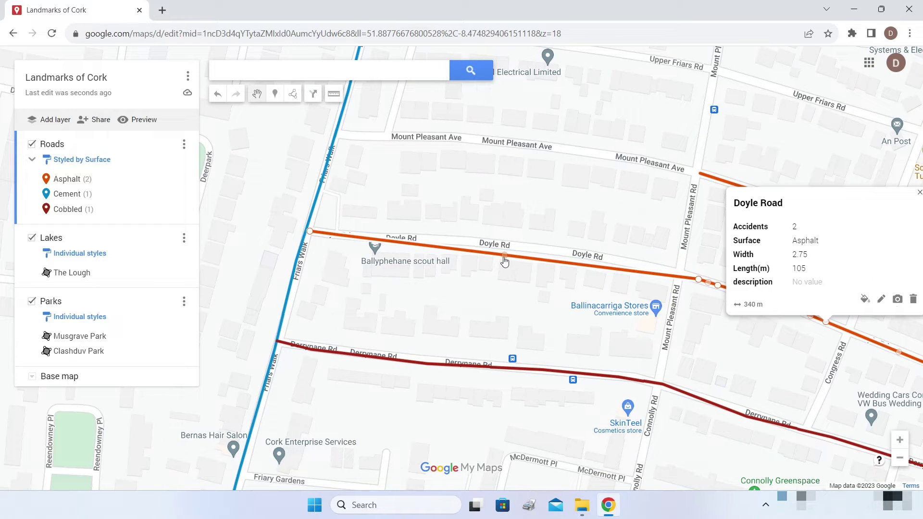
drag(505, 261, 508, 248)
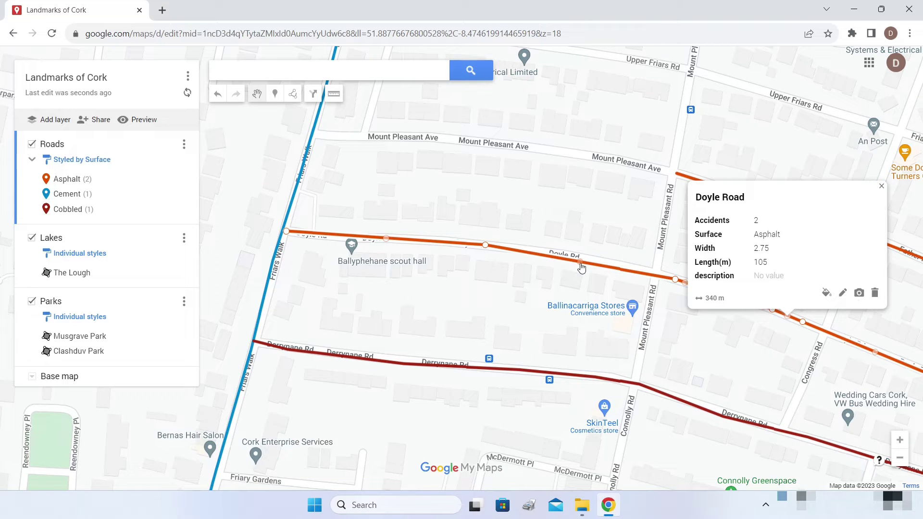
drag(581, 264, 653, 272)
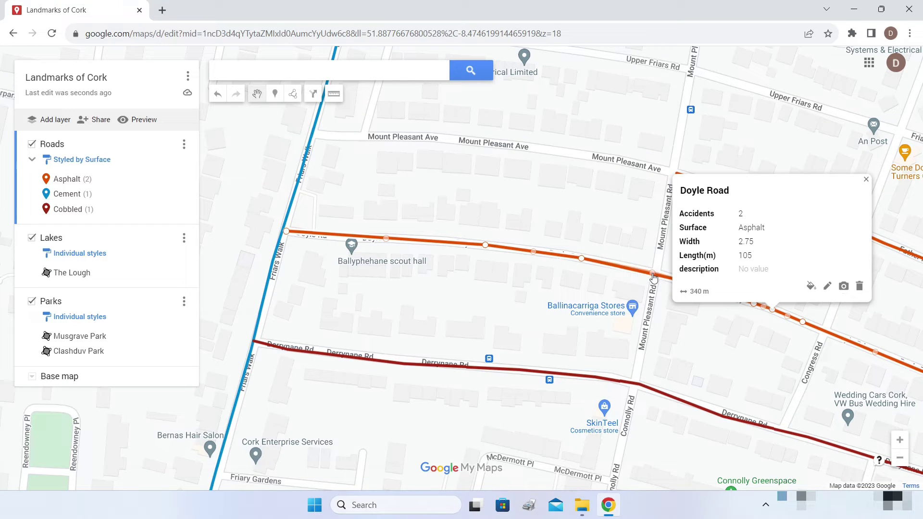
click(618, 266)
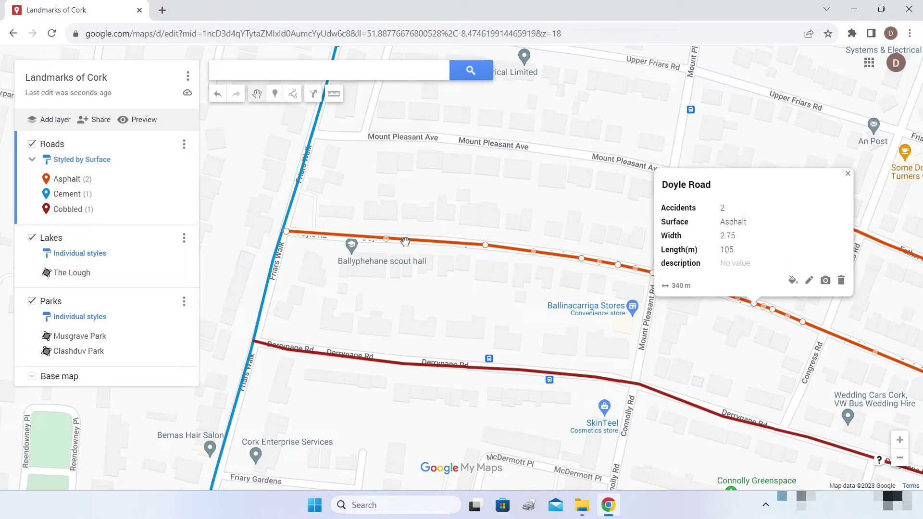
drag(388, 243, 447, 243)
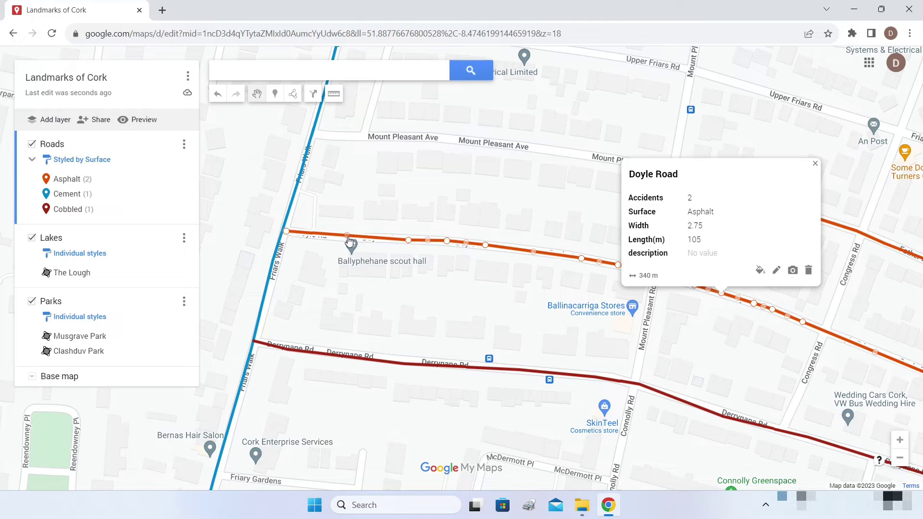
click(328, 239)
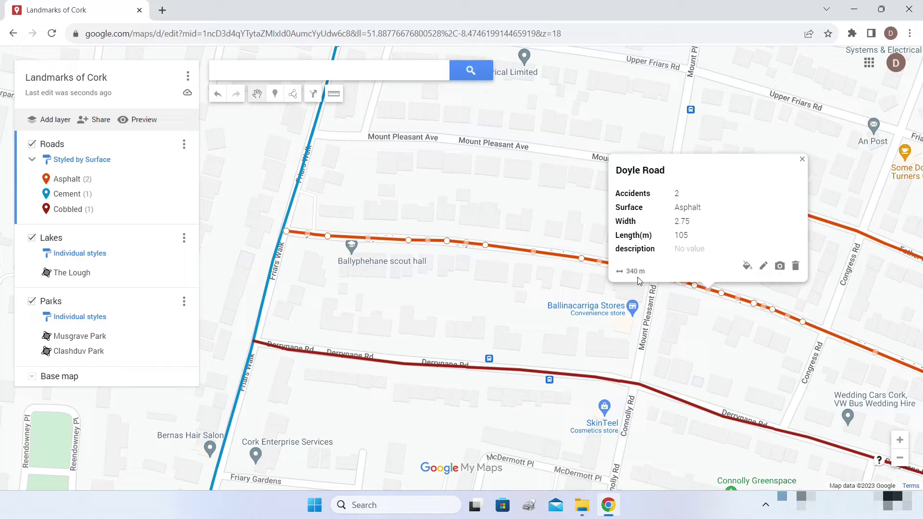
Set Doyle Road's Length(m) to 340 in the Roads data table and dismiss the road's details.
click(183, 145)
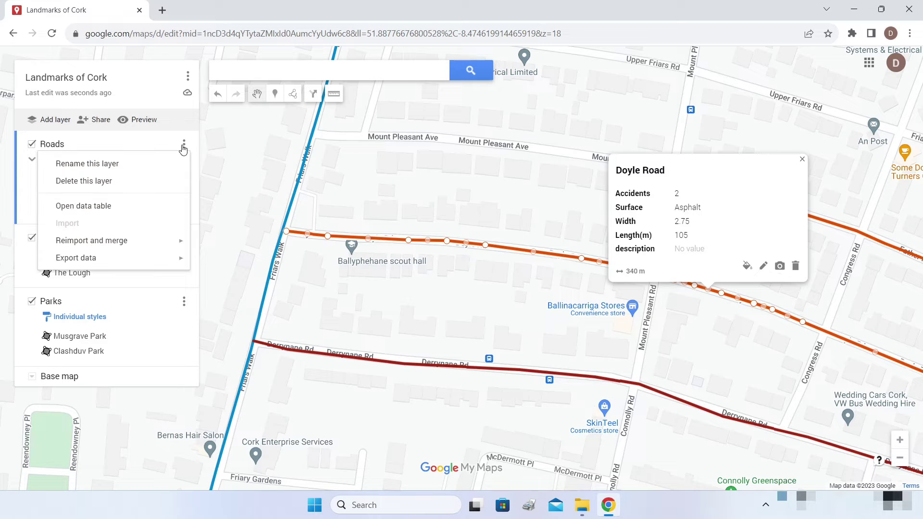
click(115, 207)
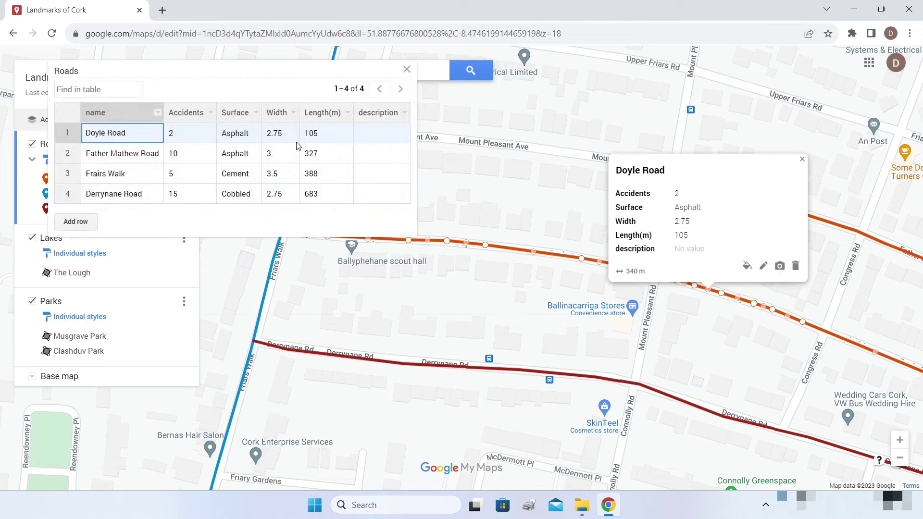
click(322, 136)
click(324, 139)
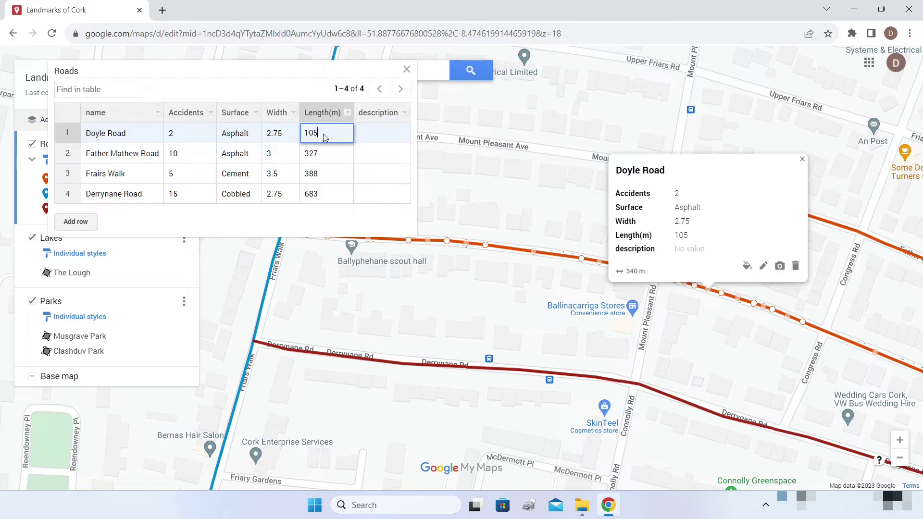
text(340)
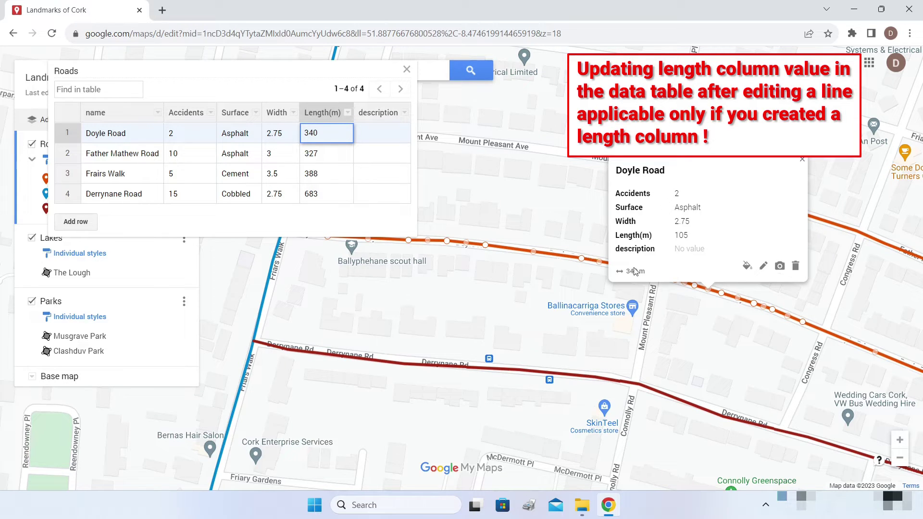
click(803, 162)
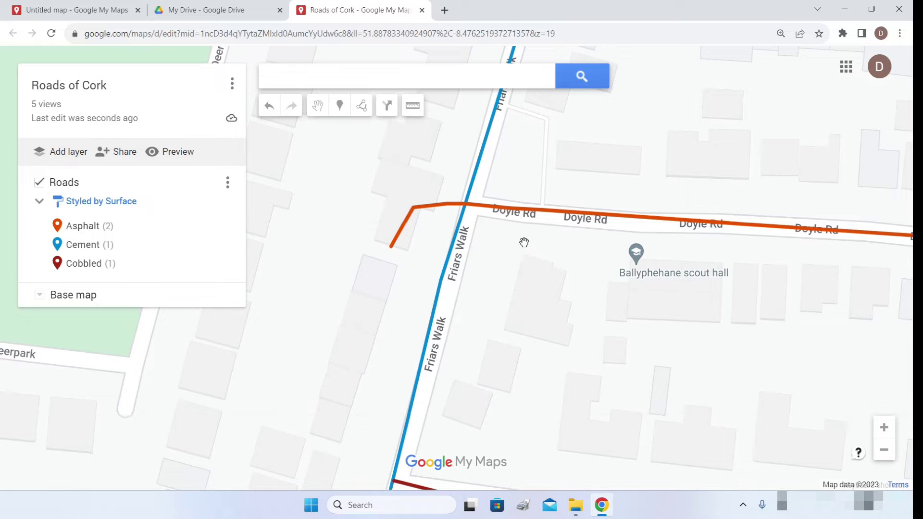
Delete the three surplus end nodes of the Doyle Road line west of Friars Walk, ending the line at the junction.
drag(528, 241, 550, 237)
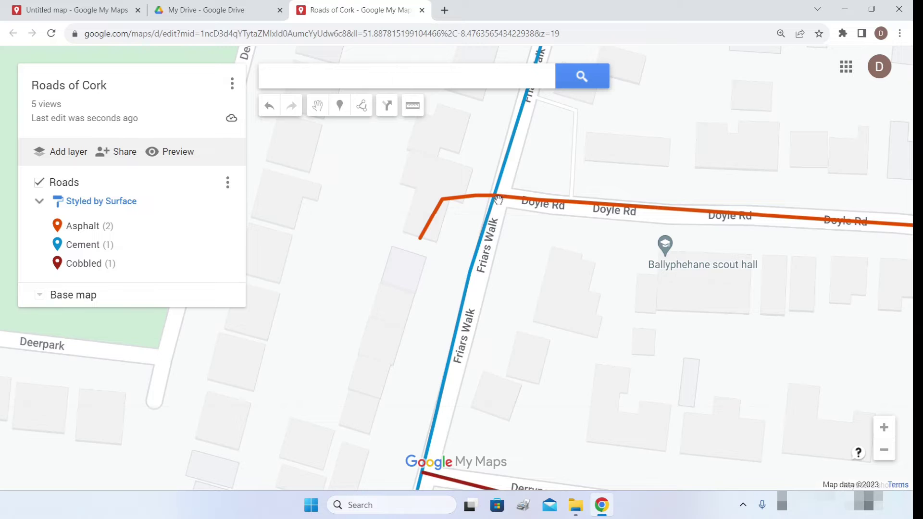
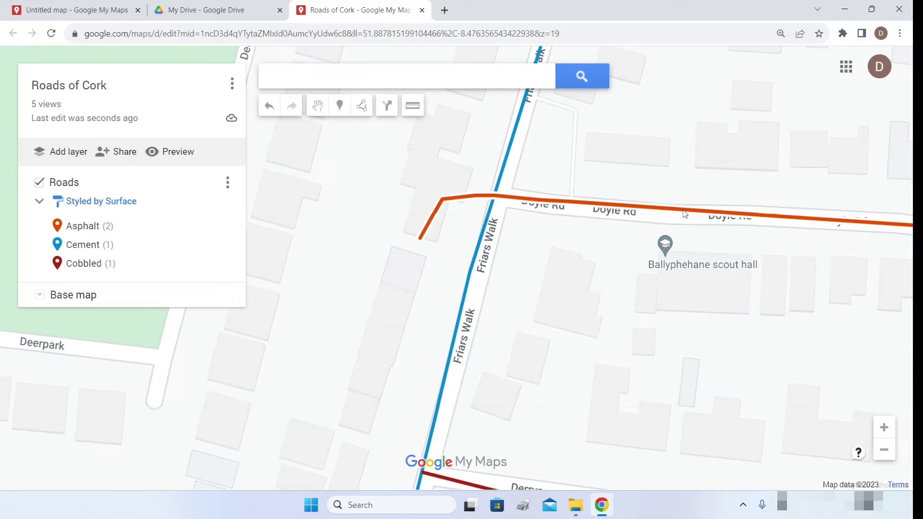
click(685, 215)
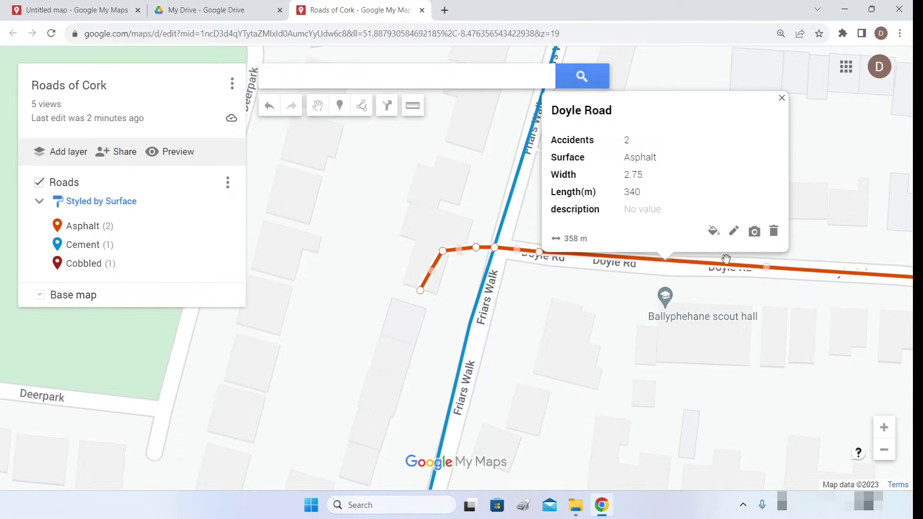
click(781, 98)
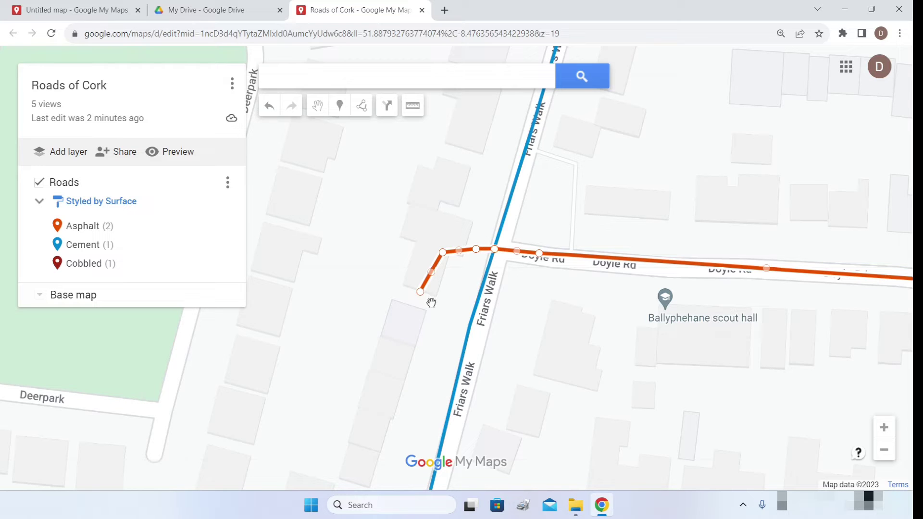
right_click(420, 292)
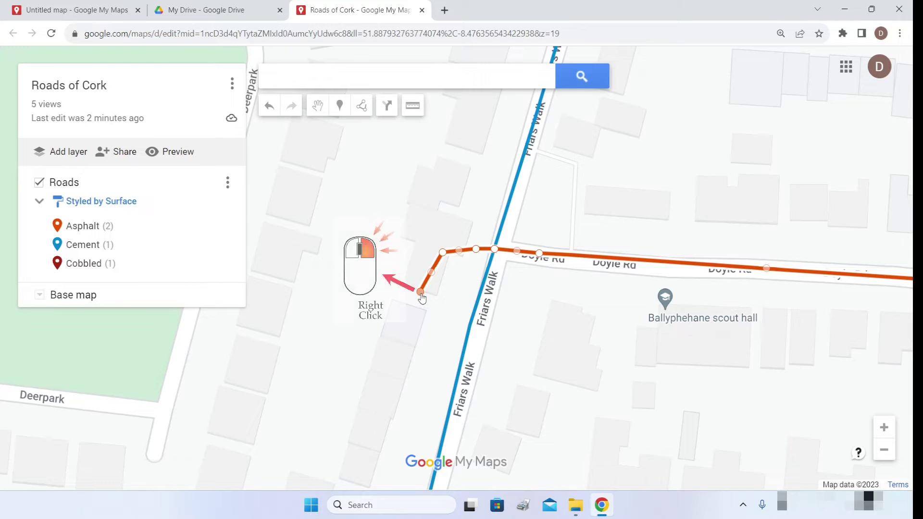
right_click(420, 293)
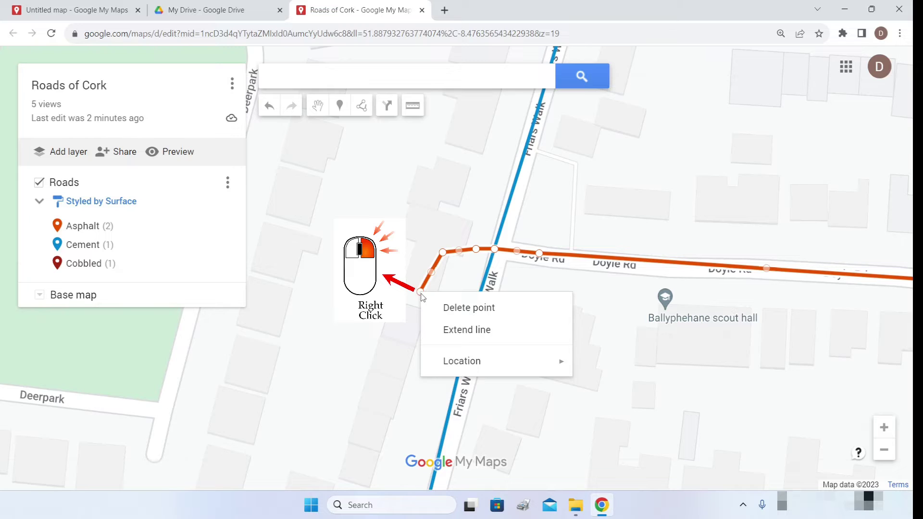
click(481, 313)
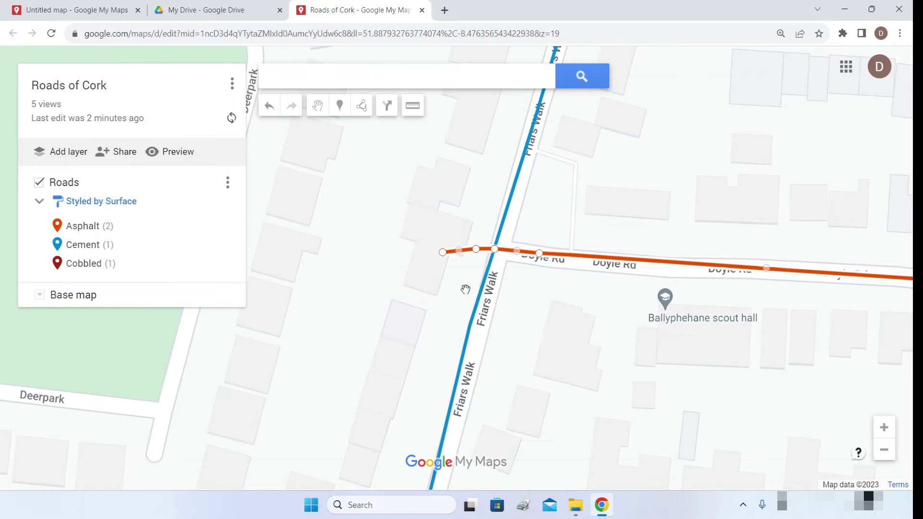
right_click(443, 253)
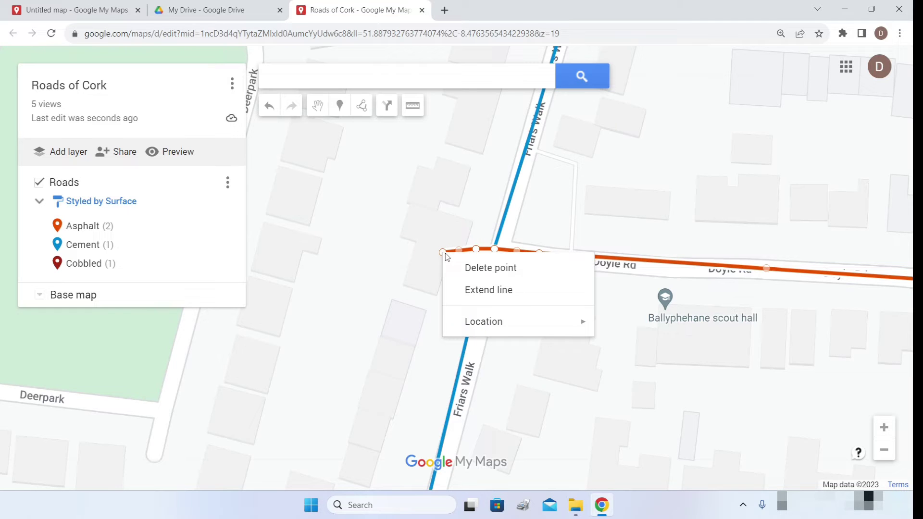
click(472, 272)
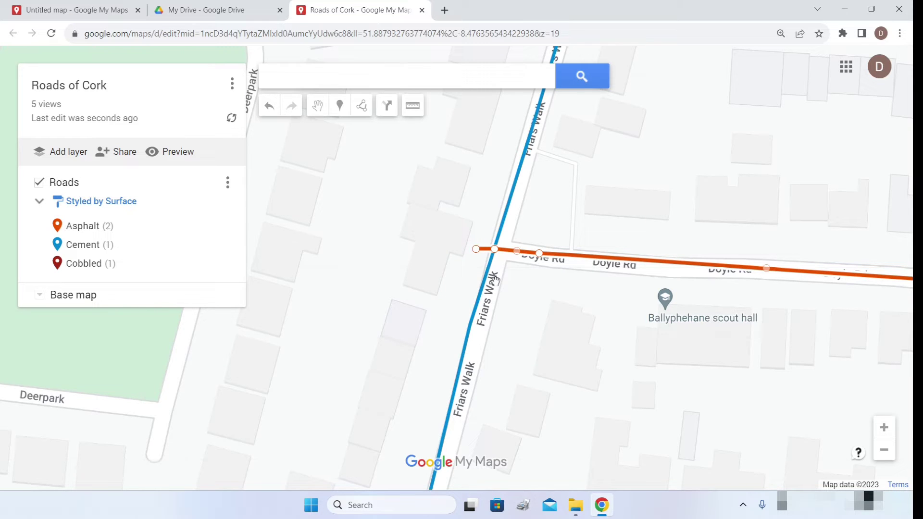
right_click(476, 249)
click(501, 272)
right_click(495, 249)
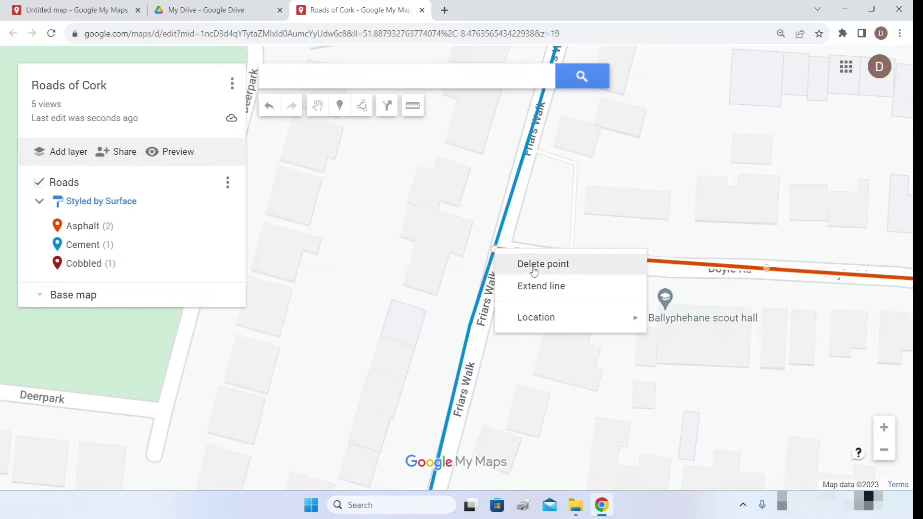
click(591, 200)
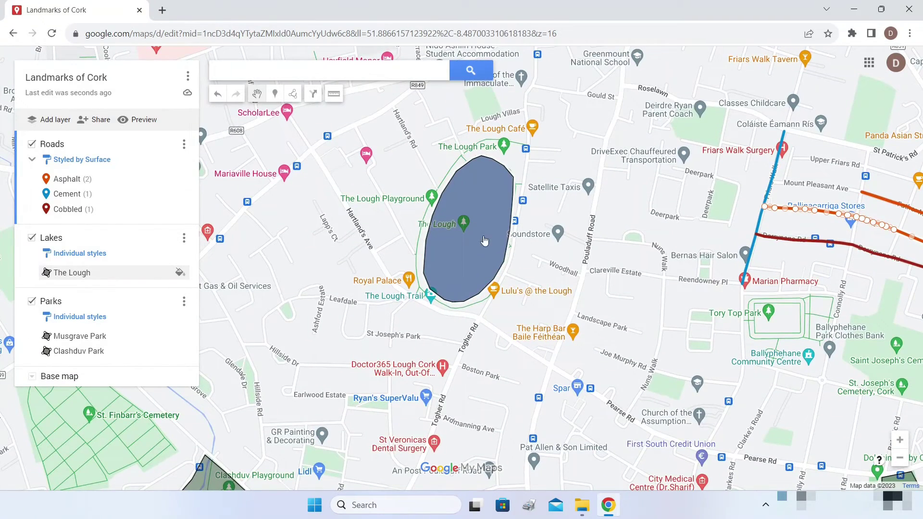
Reshape the eastern edge of the Musgrave Park polygon to follow Kinsale Rd down to its corner with Tramore Rd.
drag(484, 240, 308, 176)
drag(726, 461, 610, 331)
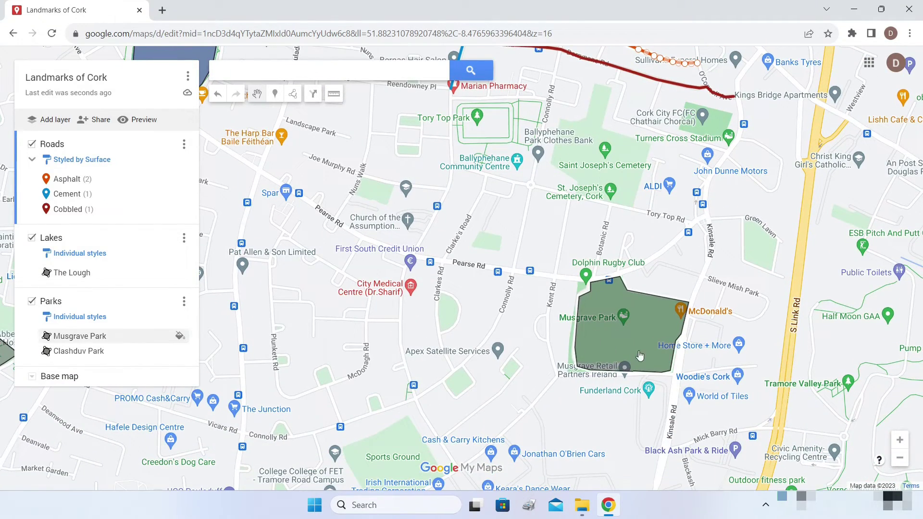
scroll(640, 355, up, 2)
scroll(620, 337, down, 1)
scroll(615, 334, up, 3)
drag(619, 329, 610, 281)
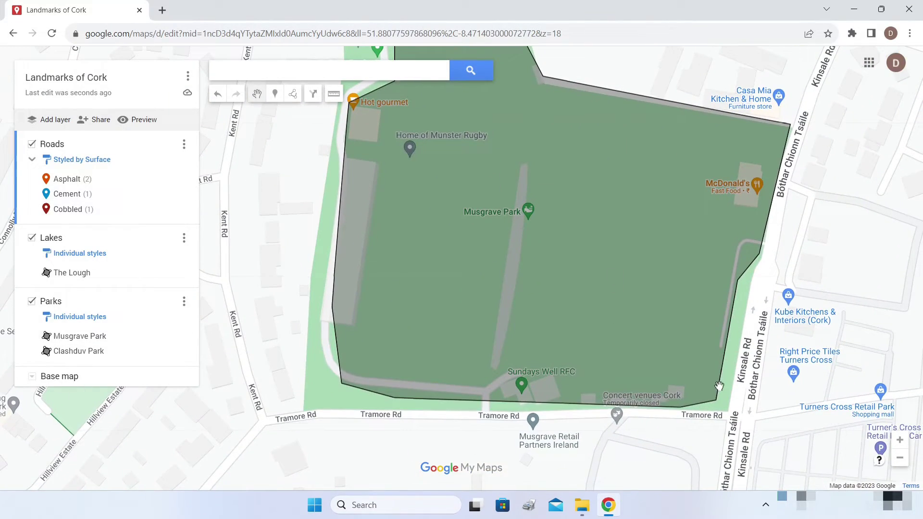
click(585, 245)
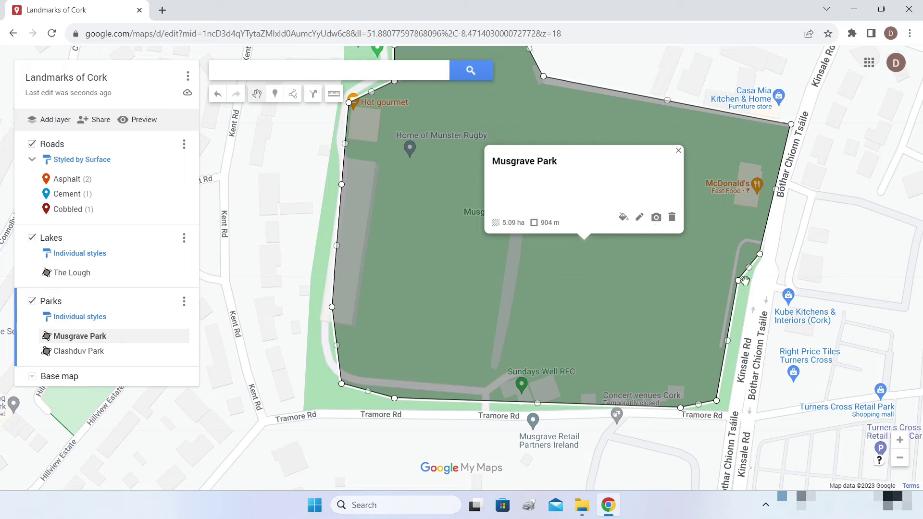
drag(738, 280, 750, 286)
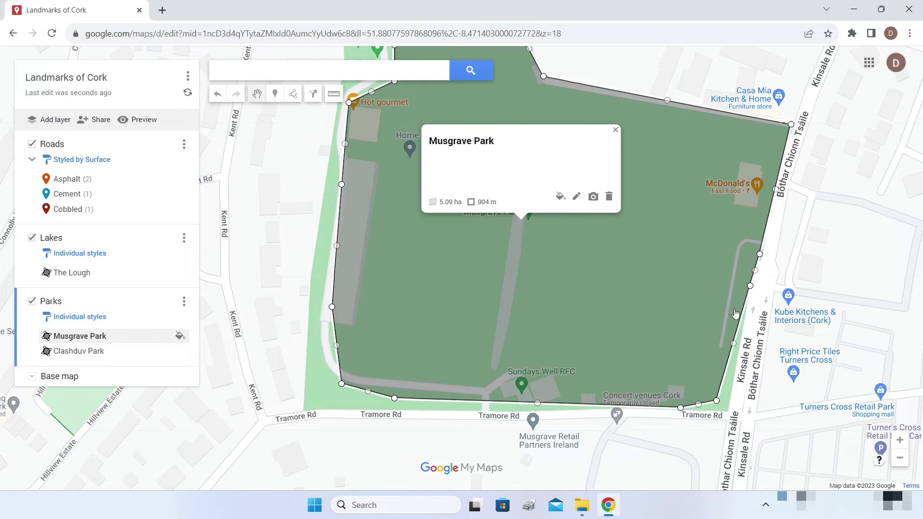
click(739, 347)
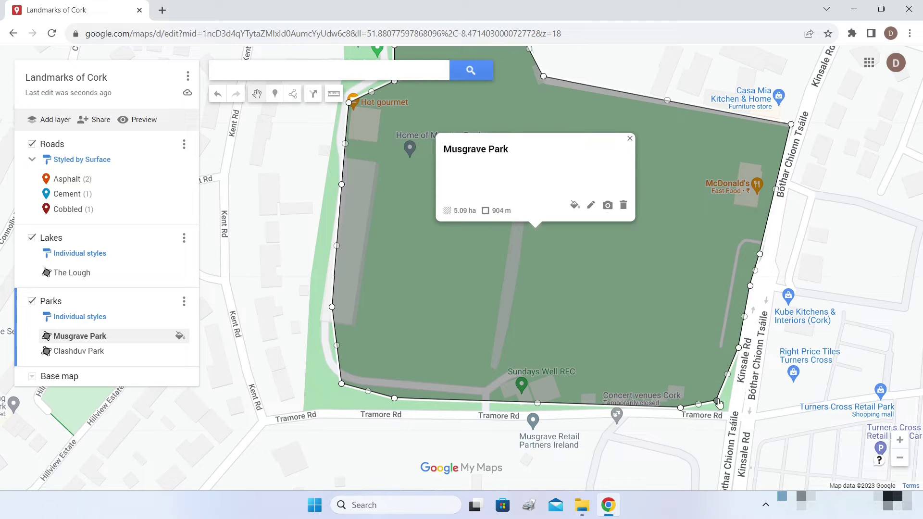
drag(718, 403, 728, 413)
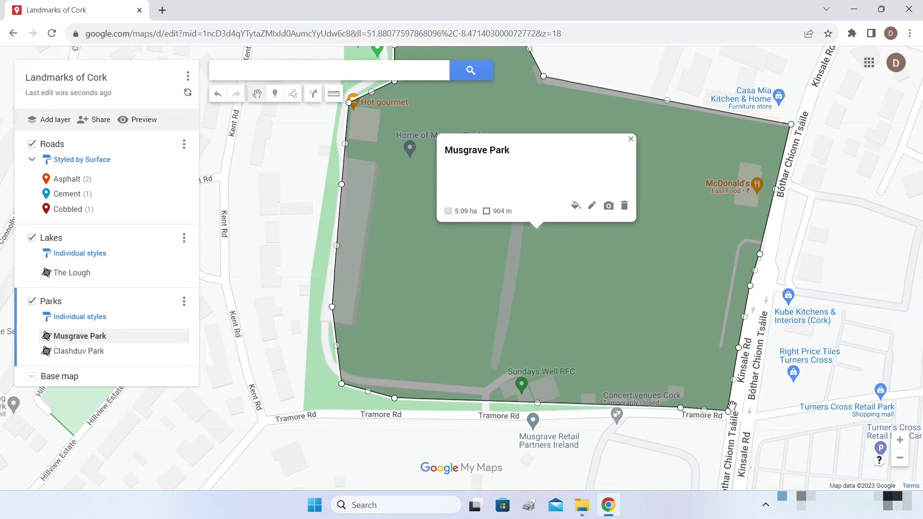
Extend the southern edge and south-western corner of the Musgrave Park polygon to the boundary along Tramore Rd.
drag(537, 403, 536, 409)
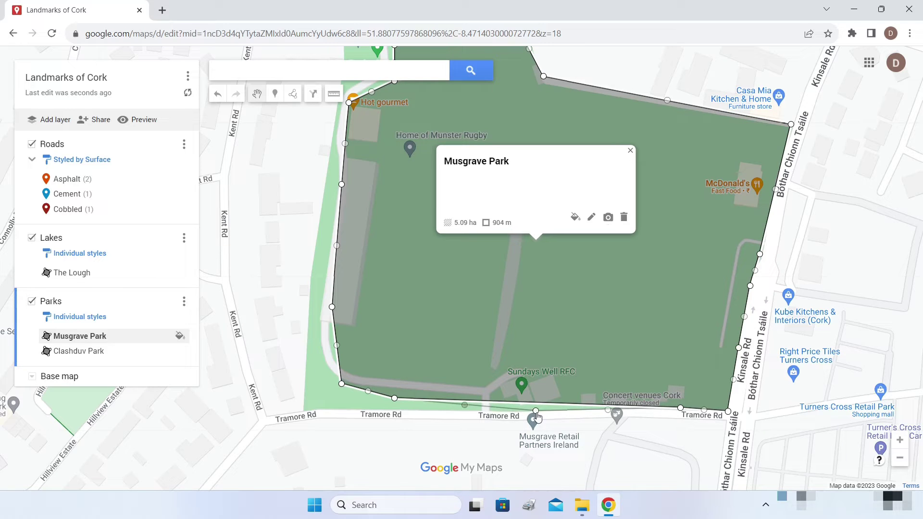
drag(465, 404, 460, 418)
drag(394, 404, 341, 384)
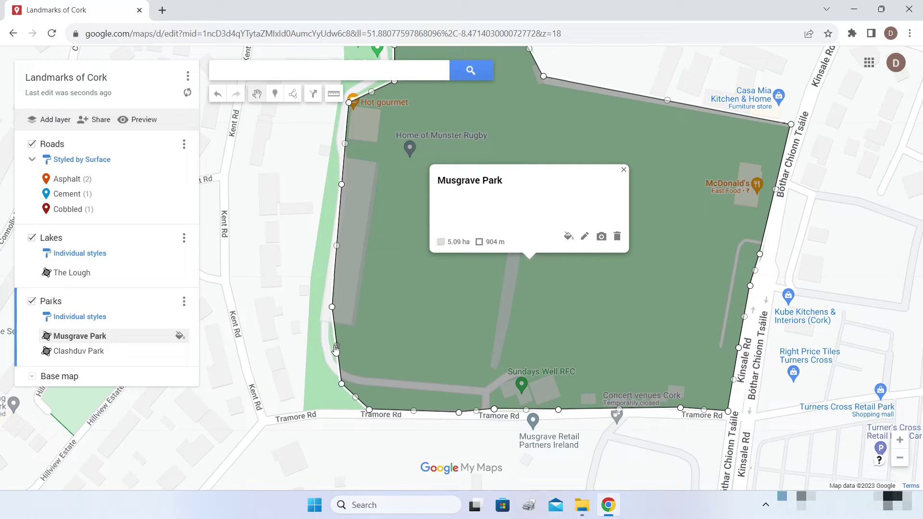
drag(341, 385, 306, 407)
Move the nodes on the western edge of the Musgrave Park polygon outward to the park's green boundary.
drag(319, 358, 307, 350)
drag(332, 307, 310, 293)
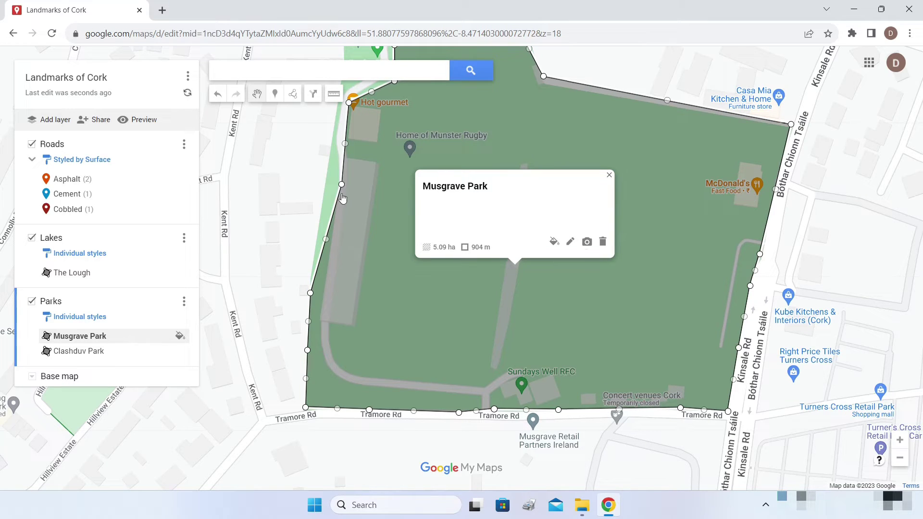
drag(344, 190, 329, 182)
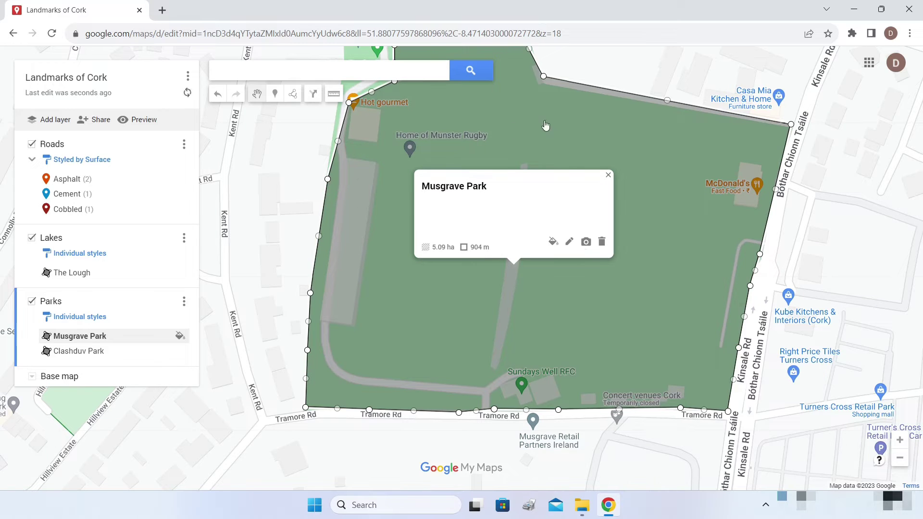
Extend the Musgrave Park polygon's north-western corner around Dolphin Rugby Club and adjust its northern corner nodes near Pearse Rd.
drag(645, 74, 672, 186)
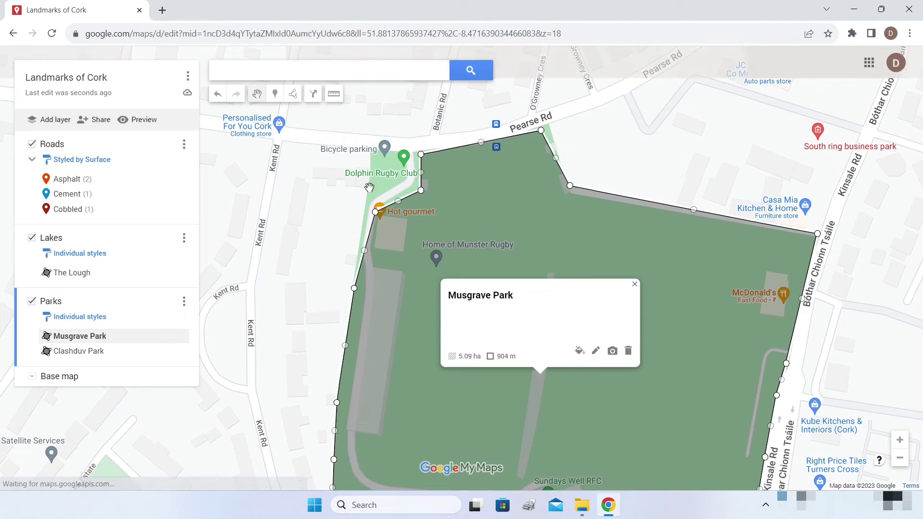
drag(374, 212, 365, 208)
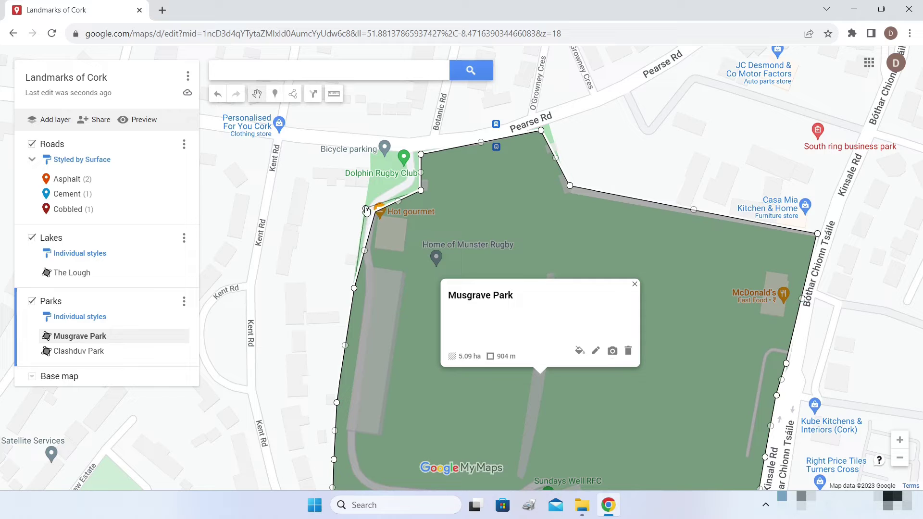
drag(411, 184, 374, 150)
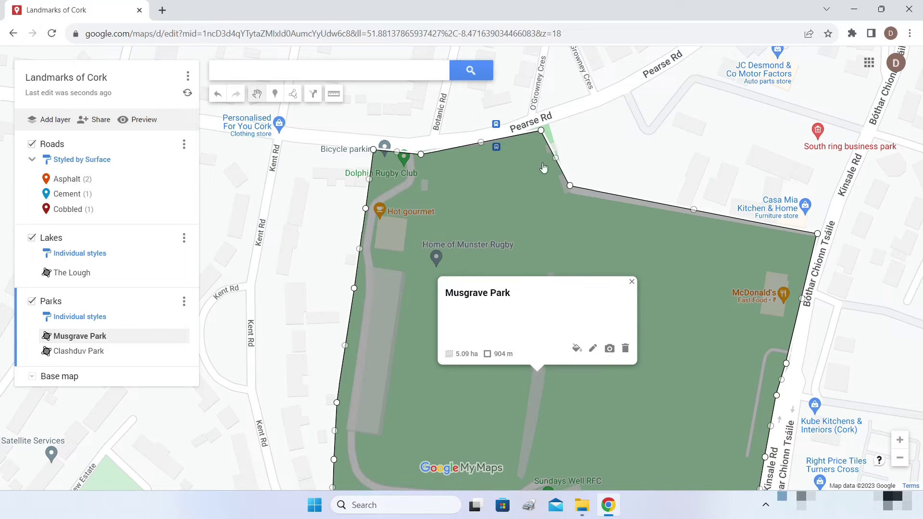
drag(541, 136, 546, 193)
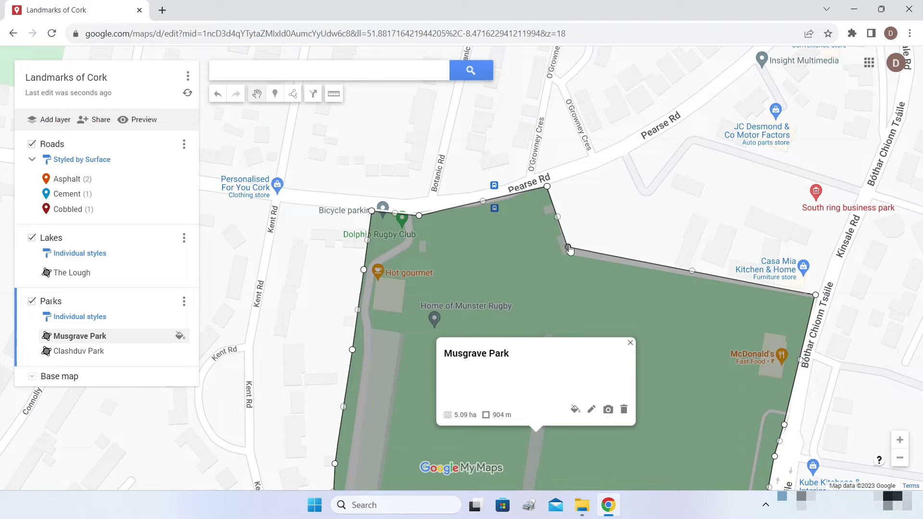
drag(580, 265, 584, 126)
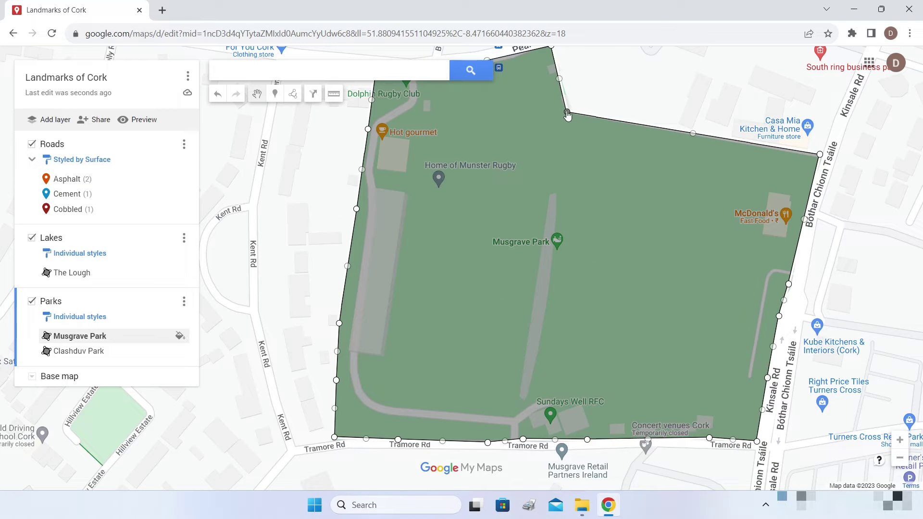
scroll(657, 240, down, 1)
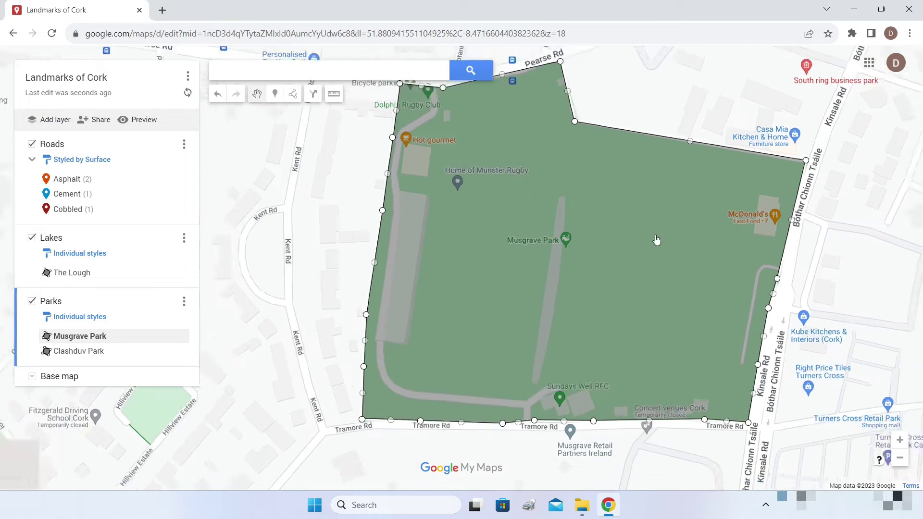
scroll(657, 240, down, 2)
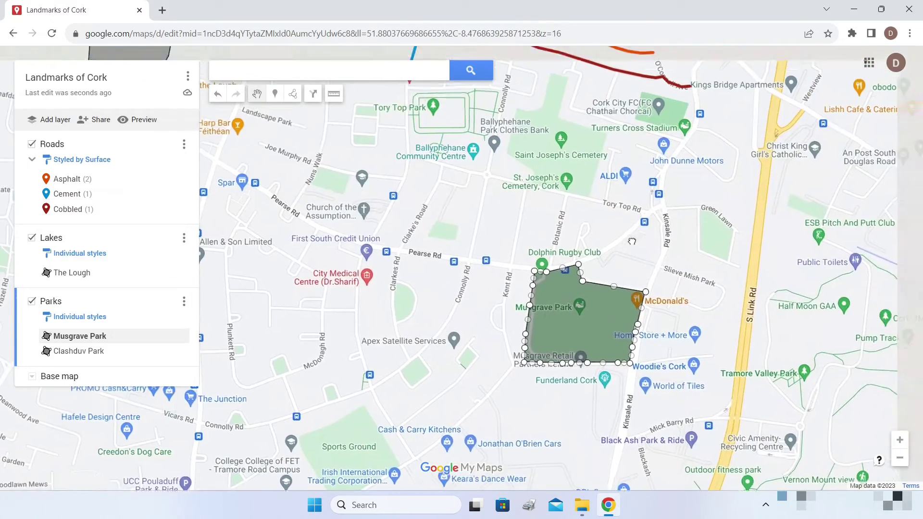
scroll(631, 234, down, 1)
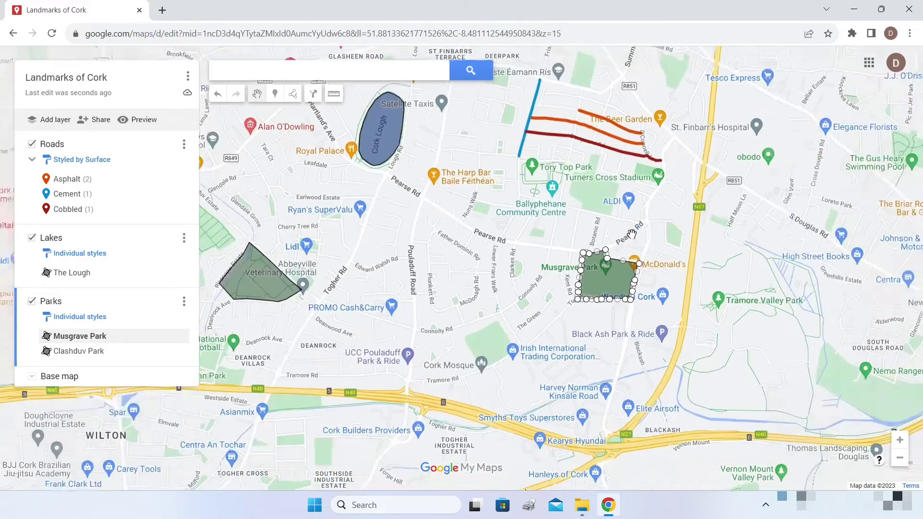
drag(632, 234, 609, 207)
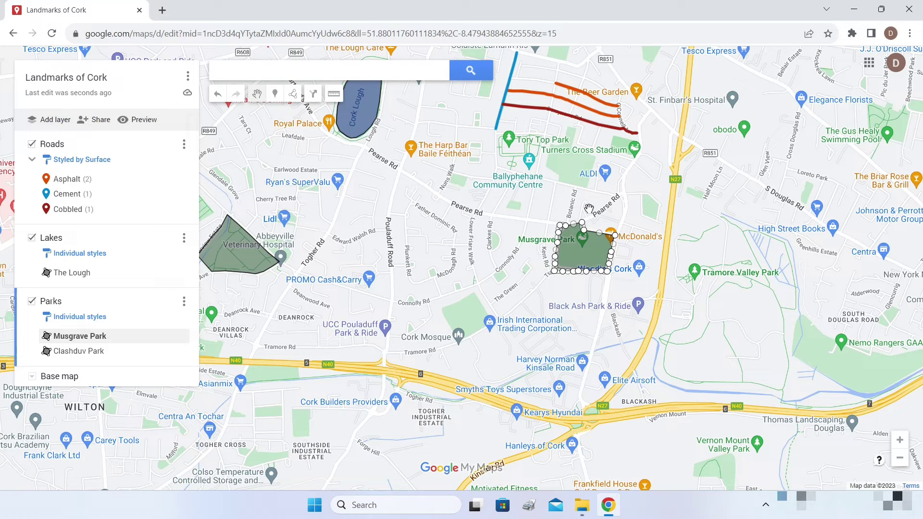
drag(233, 245, 470, 227)
drag(469, 227, 544, 225)
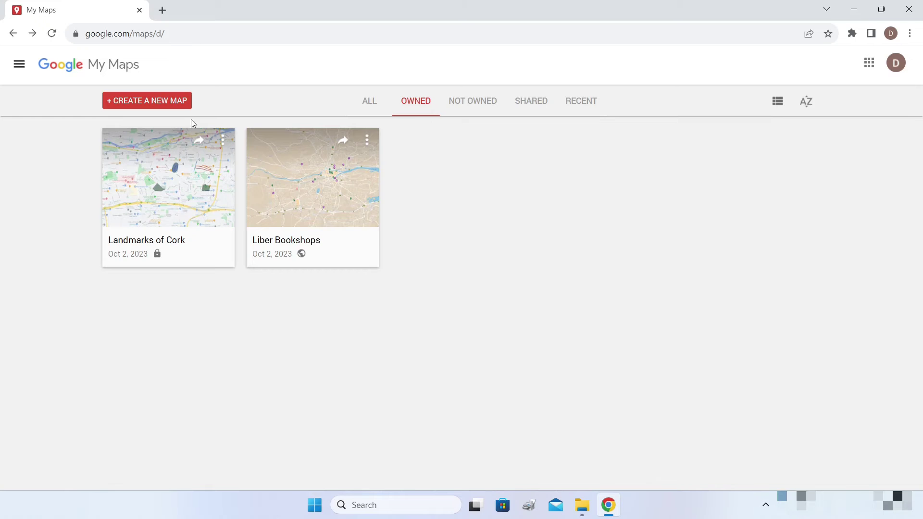
Create a new map and bring the city of Cork in southern Ireland into view.
click(168, 102)
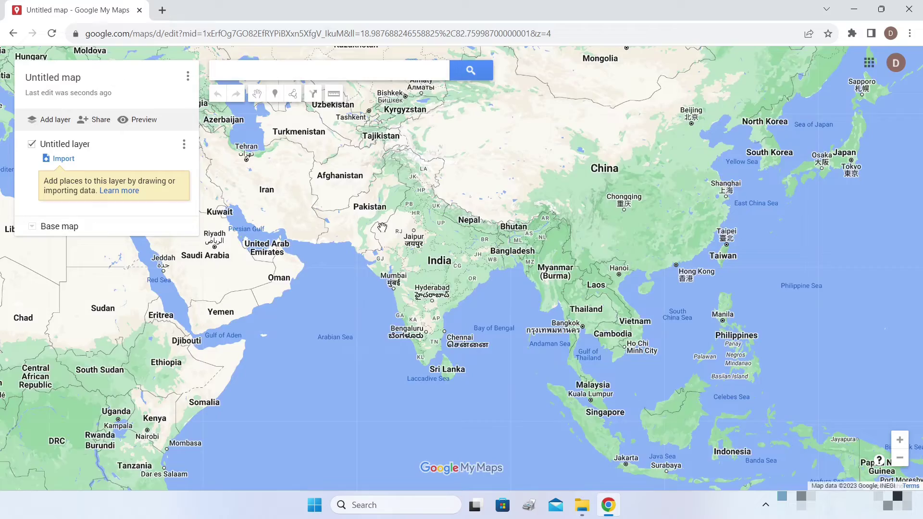
drag(383, 228, 750, 294)
drag(479, 236, 598, 339)
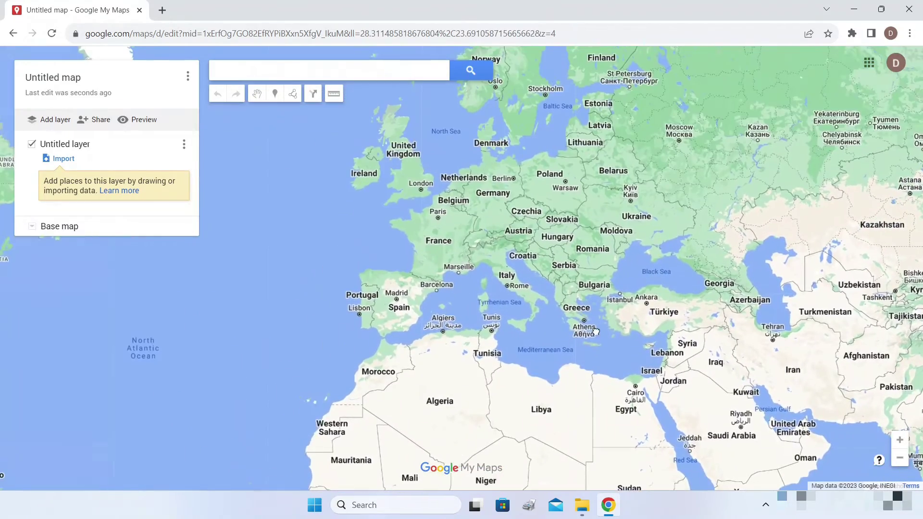
drag(350, 166, 441, 225)
scroll(441, 225, up, 4)
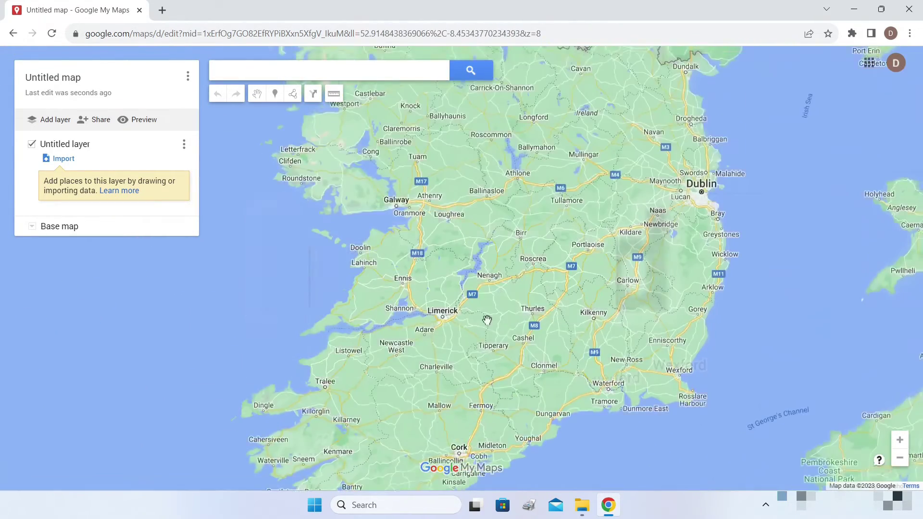
drag(487, 319, 502, 281)
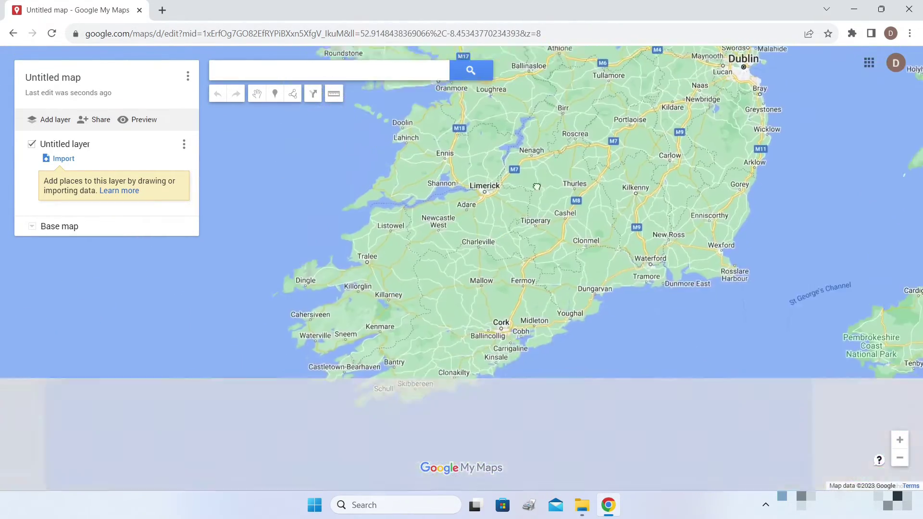
scroll(509, 321, down, 2)
scroll(509, 320, up, 7)
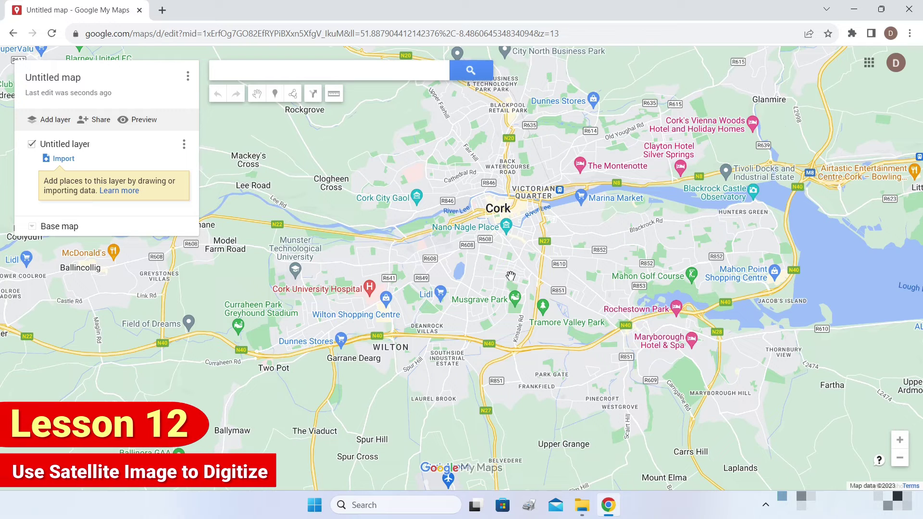
Title the new map "Organic Farming" and save the title.
click(79, 84)
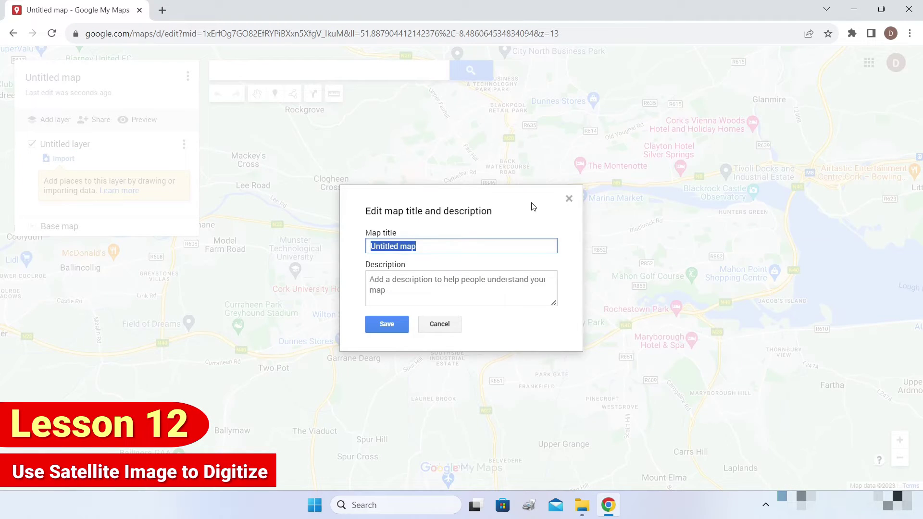
text(Organic Farming)
click(387, 324)
Examine the default base map around Wilton, Togher and Musgrave Park in southern Cork for individual agricultural fields.
scroll(493, 279, up, 2)
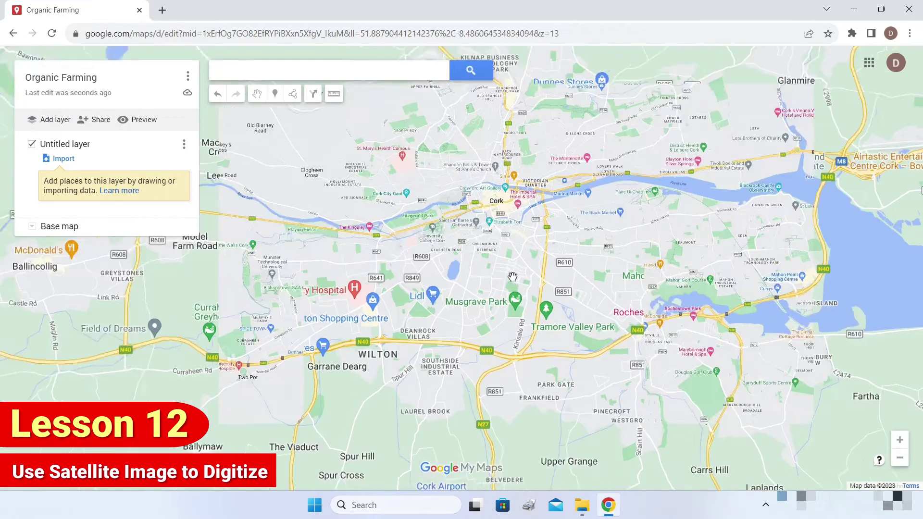
drag(493, 279, 662, 234)
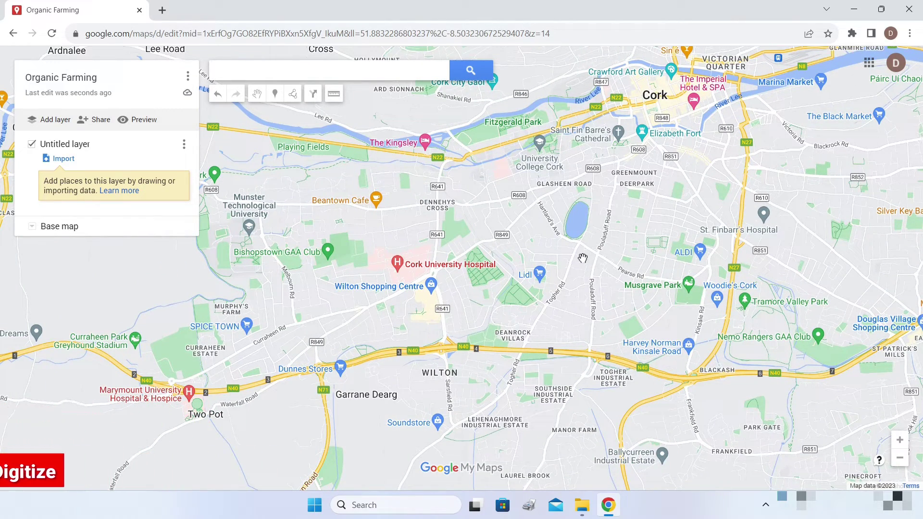
scroll(582, 260, up, 2)
drag(592, 267, 584, 210)
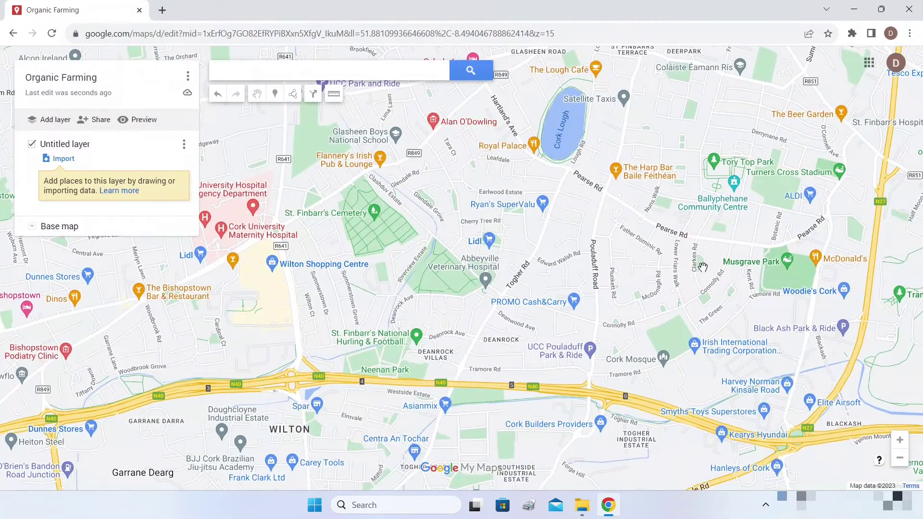
drag(703, 268, 425, 186)
drag(467, 258, 617, 264)
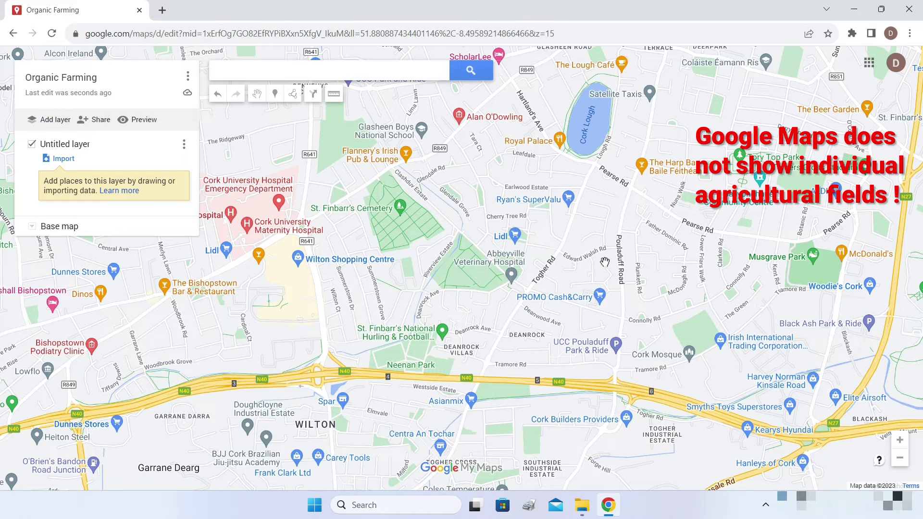
drag(641, 282, 622, 247)
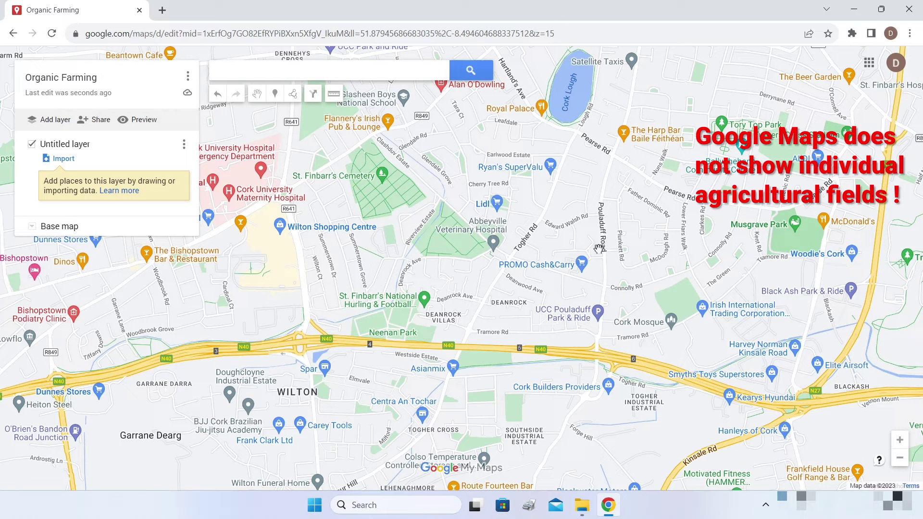
Switch the base map to the satellite imagery style.
click(33, 227)
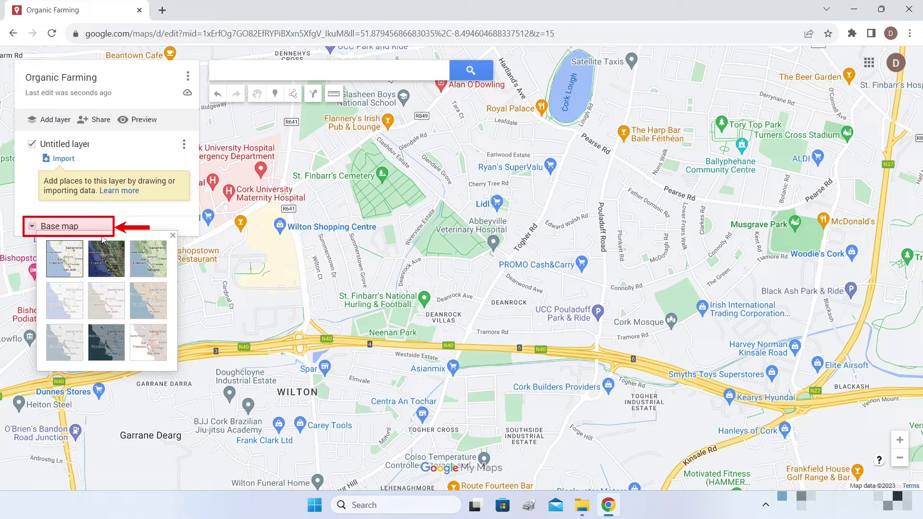
click(105, 256)
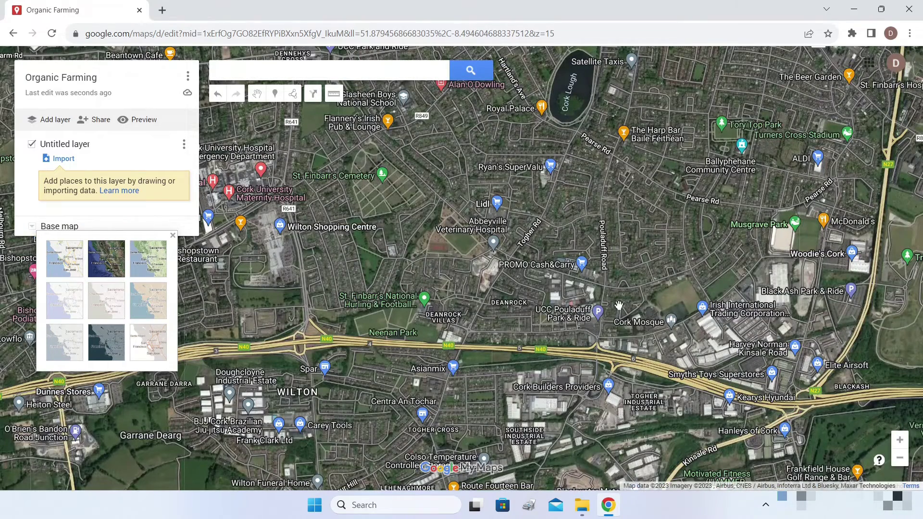
click(619, 306)
Outline the field northeast of St James Cemetery, about 5.5 ha, as a closed polygon and save it as Farm 1.
scroll(620, 306, down, 3)
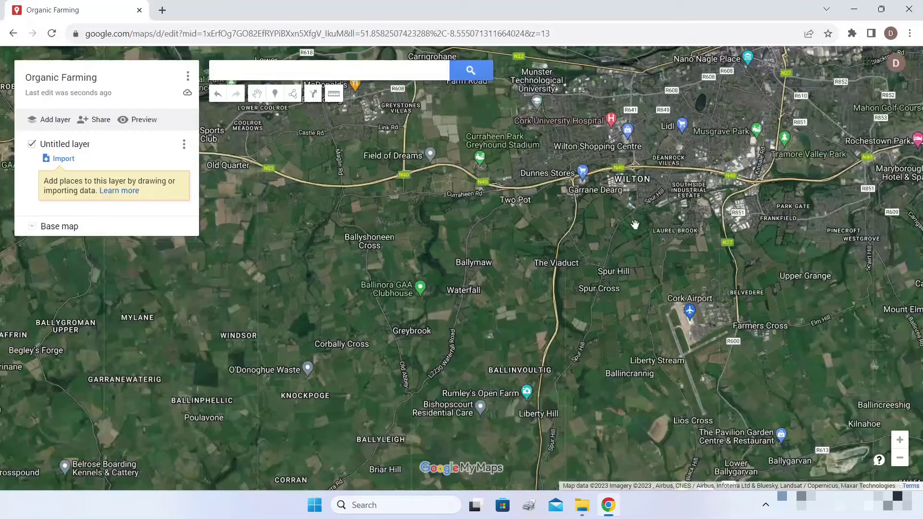
scroll(643, 218, up, 3)
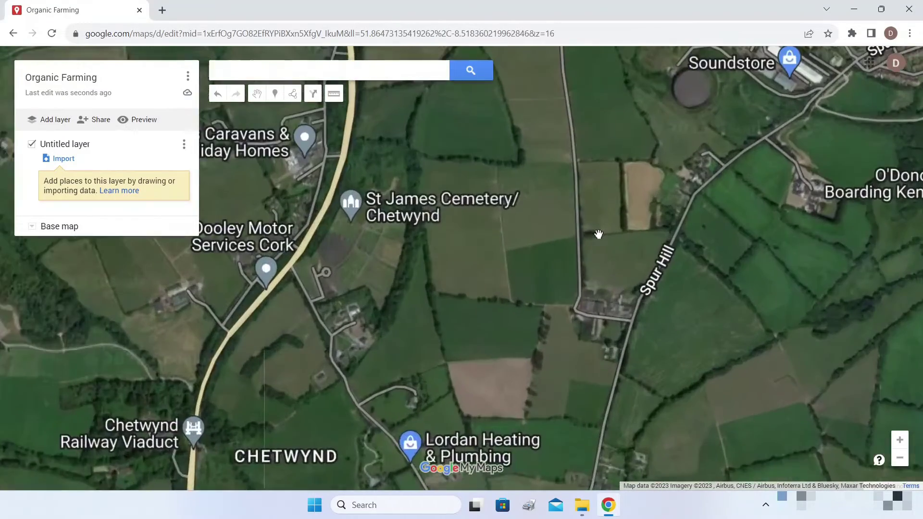
drag(599, 234, 718, 257)
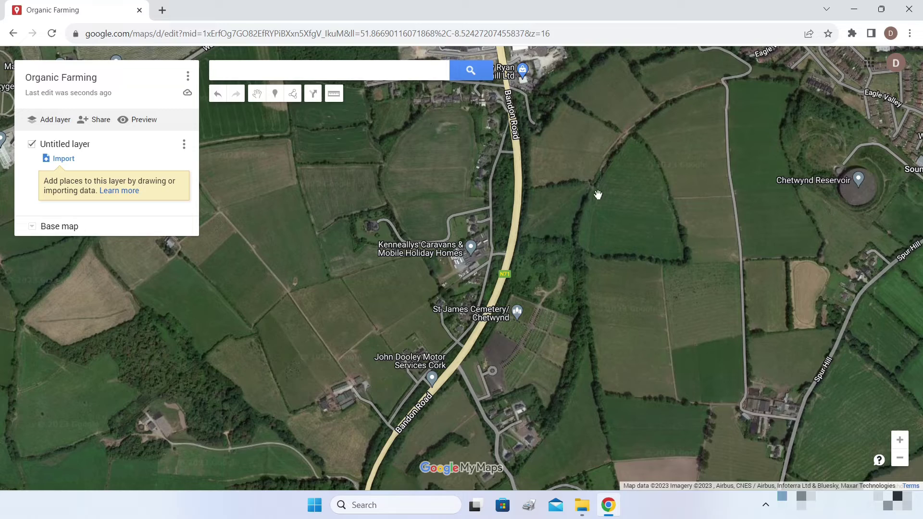
drag(634, 186, 542, 124)
scroll(614, 189, down, 1)
drag(671, 202, 647, 185)
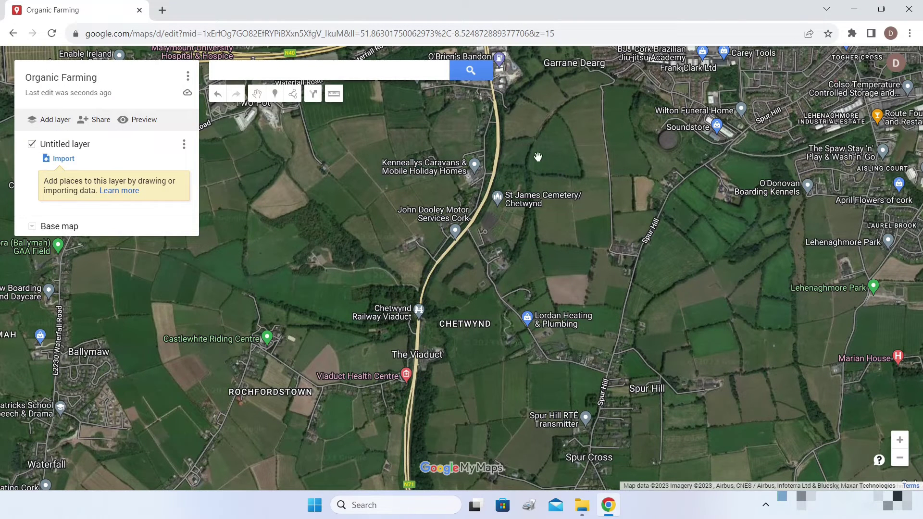
click(292, 94)
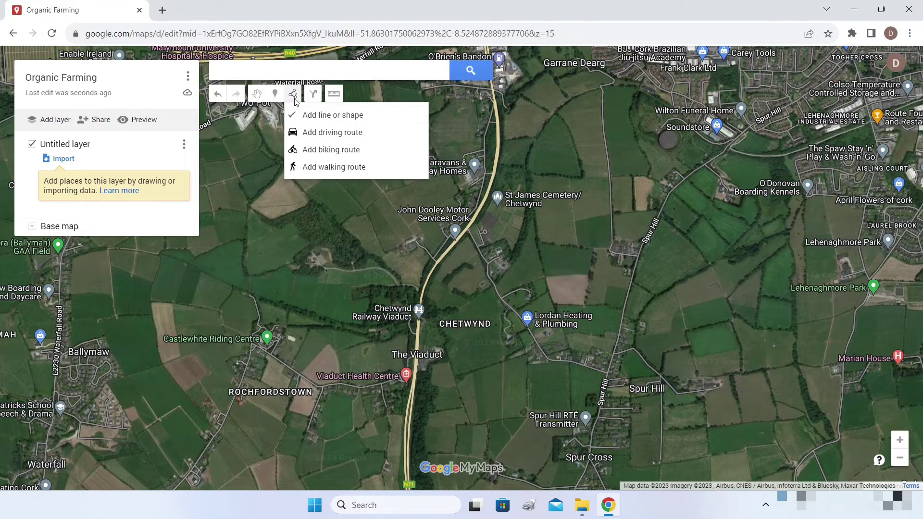
click(324, 117)
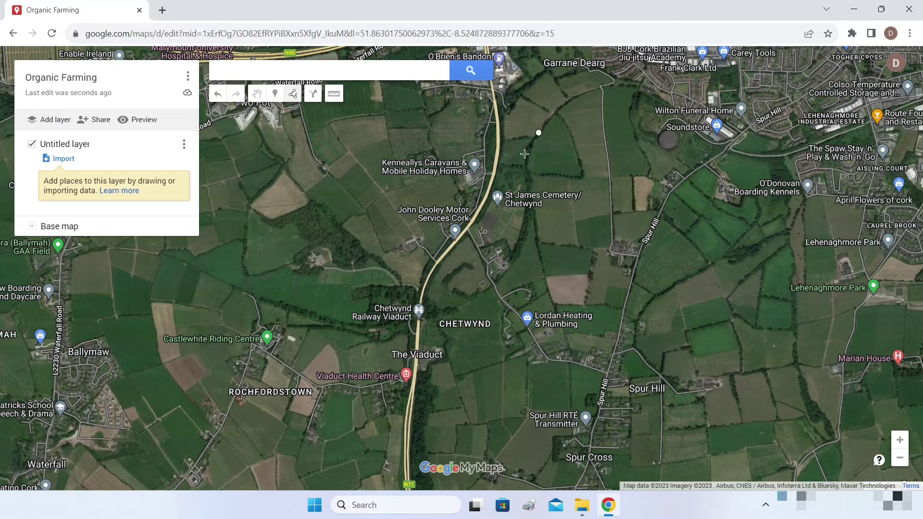
click(559, 175)
click(581, 174)
click(574, 136)
click(561, 120)
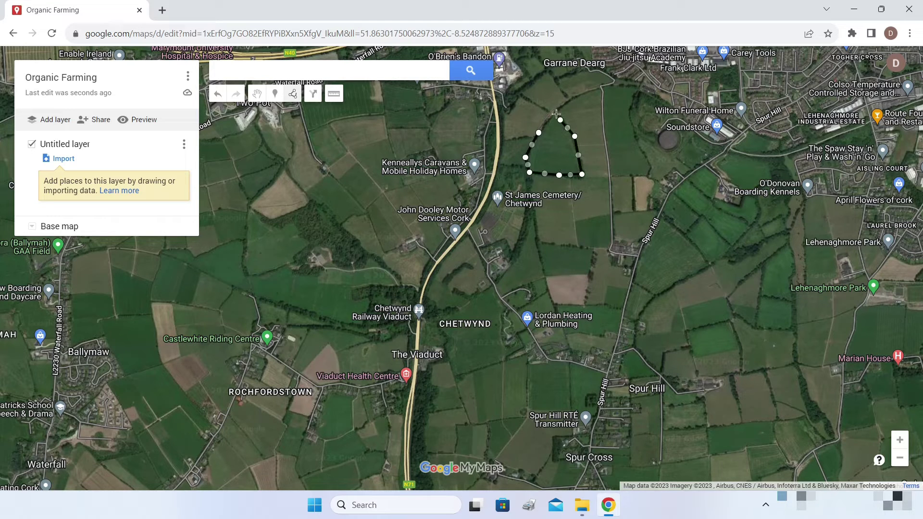
click(538, 135)
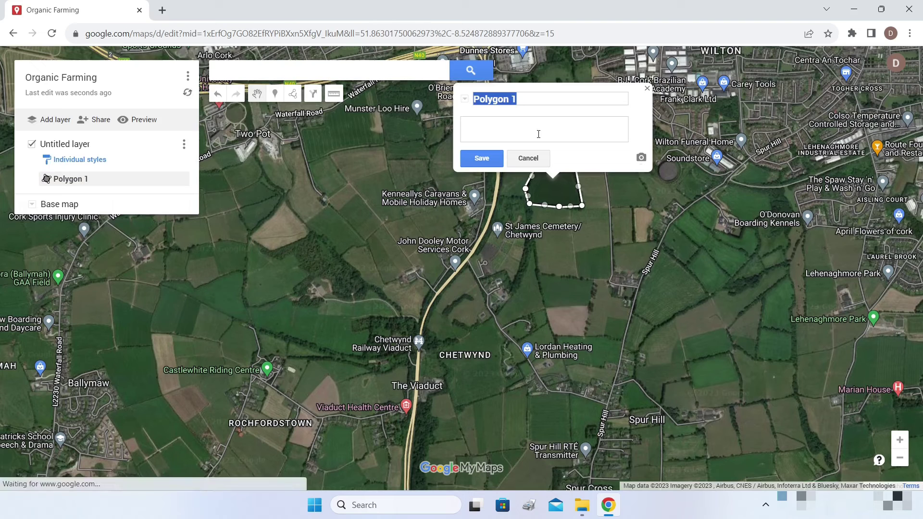
text(Farm)
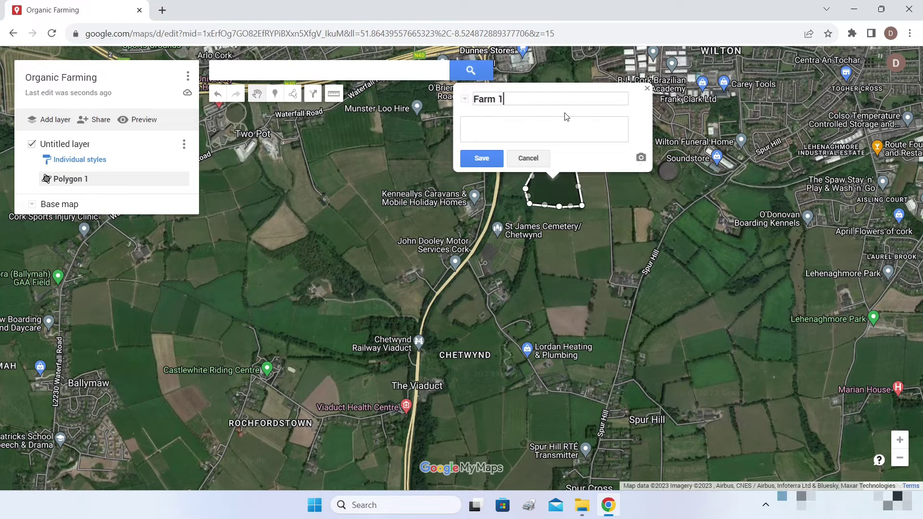
click(493, 161)
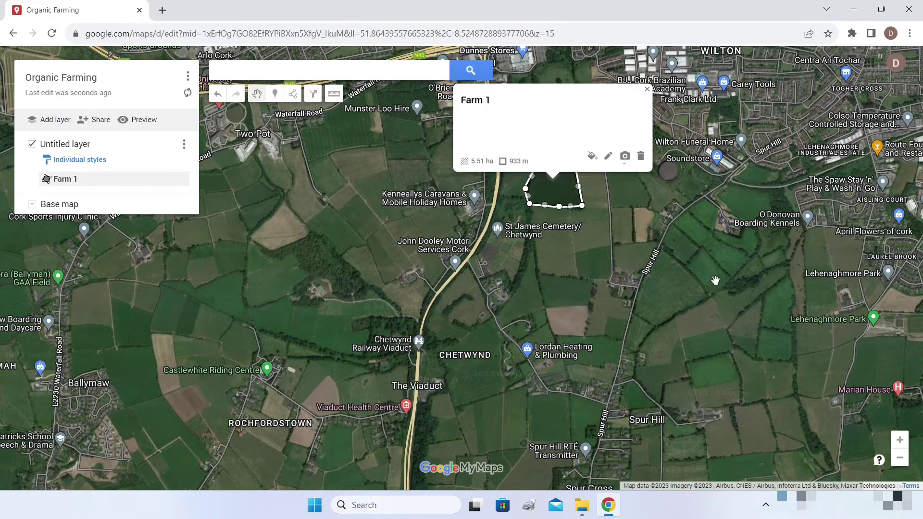
Trace a closed polygon of about 7.7 ha around the large field east of Spur Hill road, opposite the farm buildings.
scroll(692, 290, up, 2)
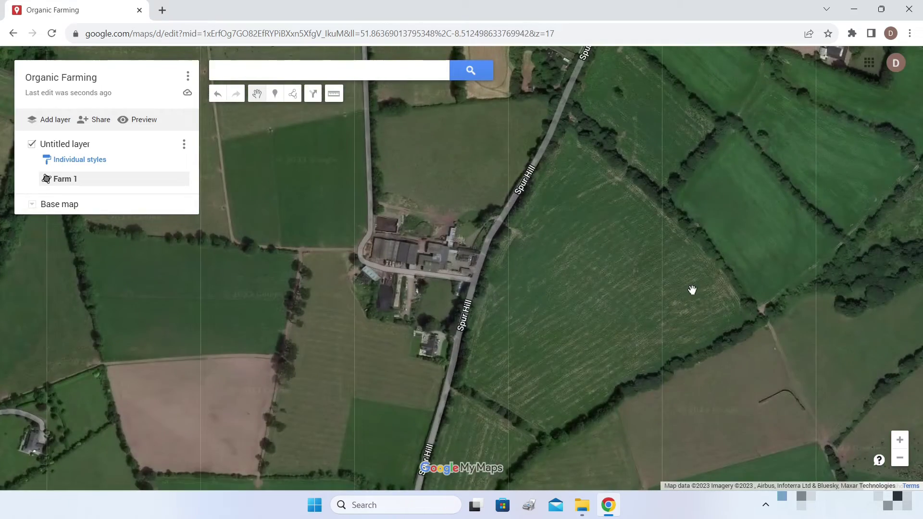
scroll(692, 290, down, 1)
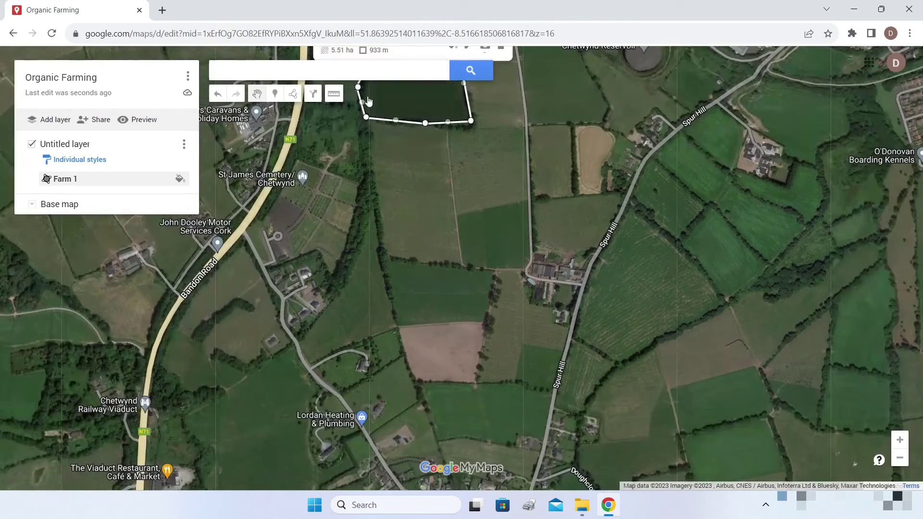
click(293, 94)
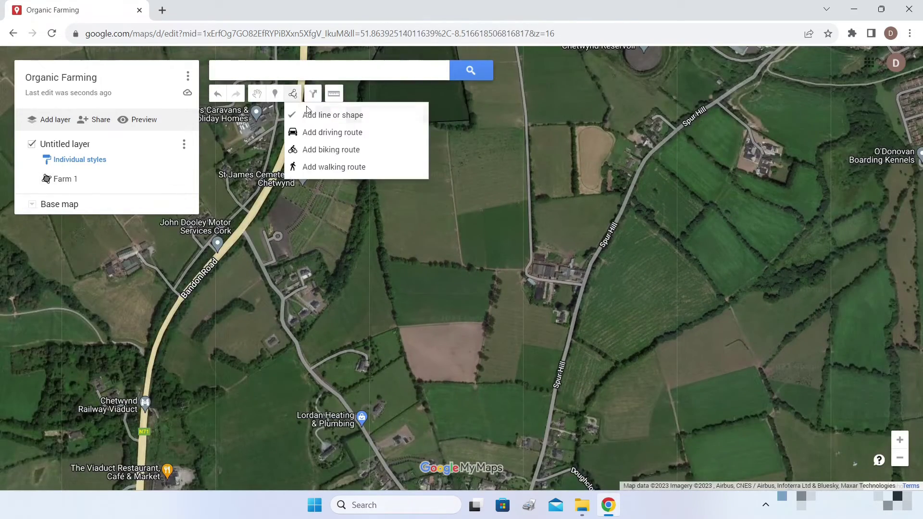
click(333, 116)
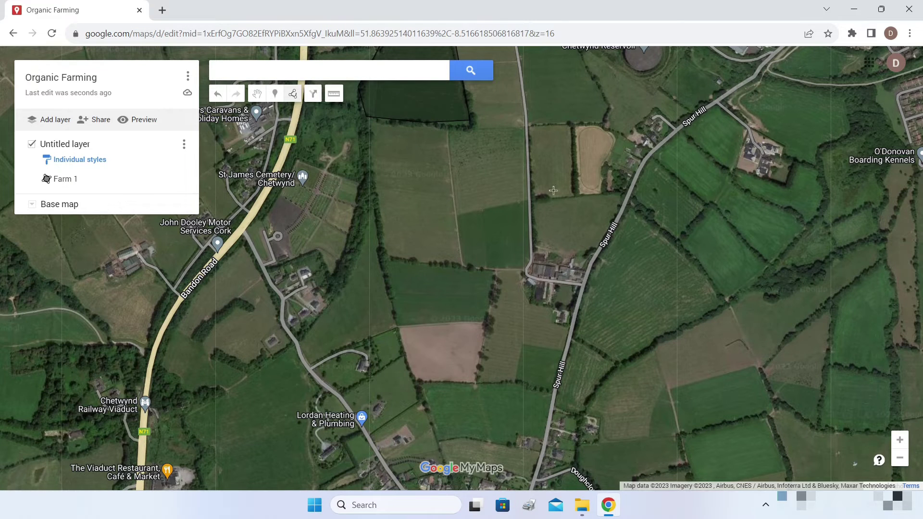
click(722, 302)
click(700, 270)
click(662, 239)
click(628, 205)
click(600, 258)
click(589, 281)
click(574, 337)
click(618, 364)
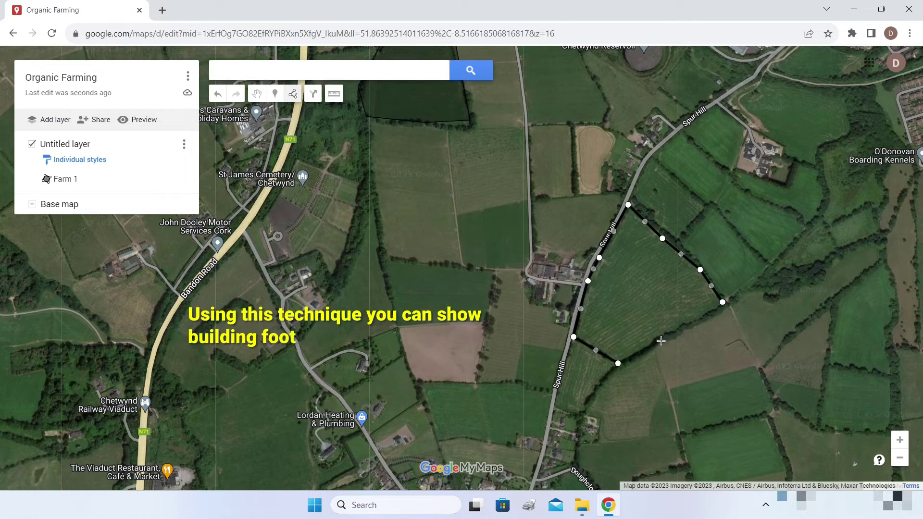
click(661, 341)
click(711, 313)
click(722, 302)
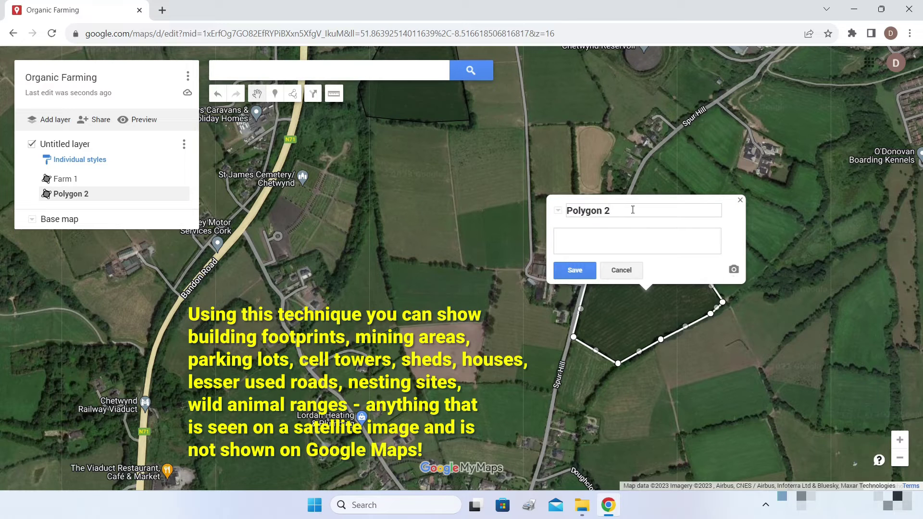
Name the new polygon Farm 2, save it and close its info window.
key(BackSpace)
key(BackSpace)
key(BackSpace)
key(BackSpace)
key(BackSpace)
key(BackSpace)
key(BackSpace)
key(BackSpace)
click(573, 270)
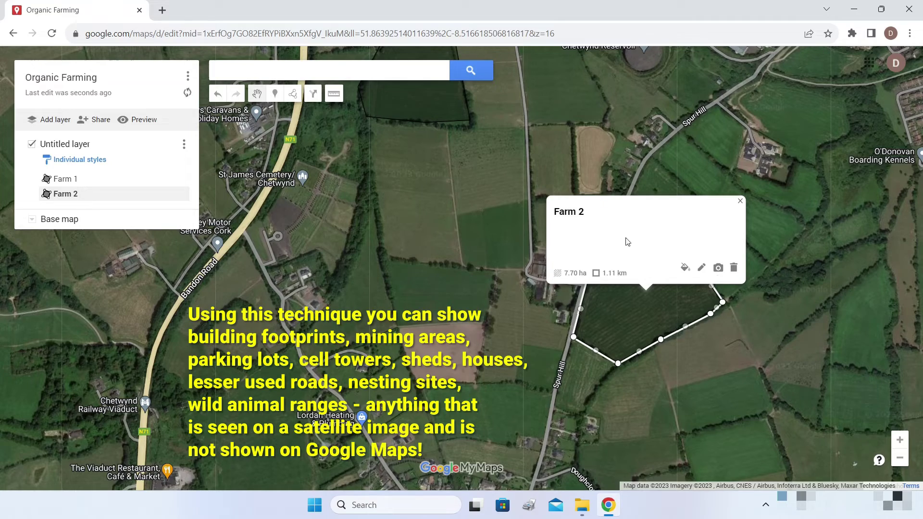
click(740, 202)
Trace a closed polygon of about 10.4 ha around the field between Bandon Road and Lordan Heating & Plumbing.
scroll(574, 233, down, 2)
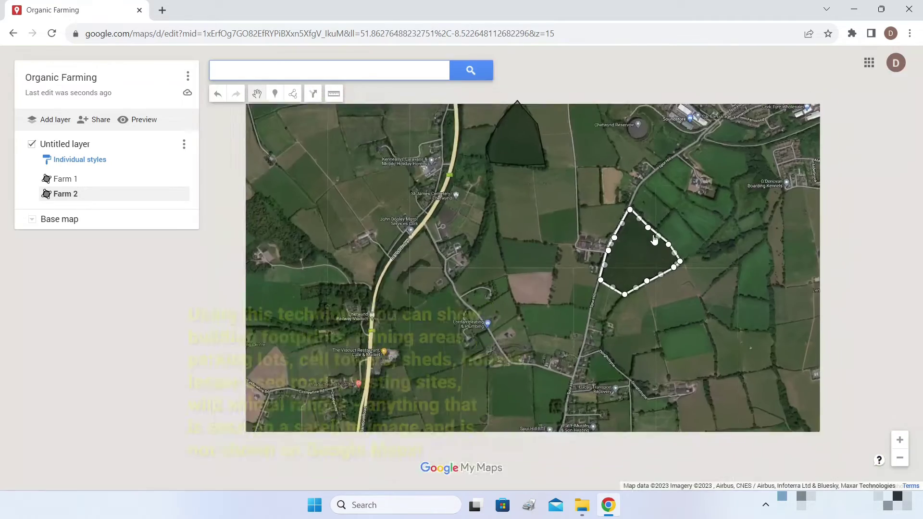
drag(574, 232, 675, 204)
drag(650, 262, 648, 233)
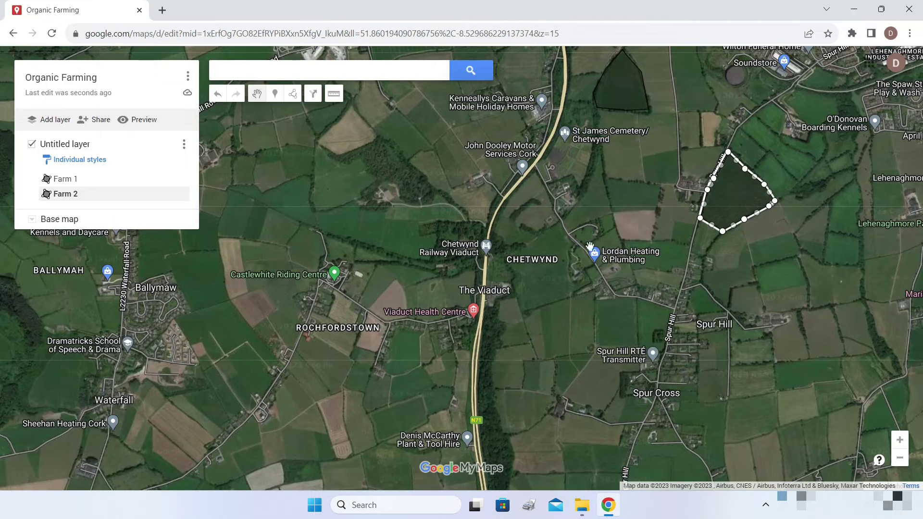
scroll(548, 269, up, 2)
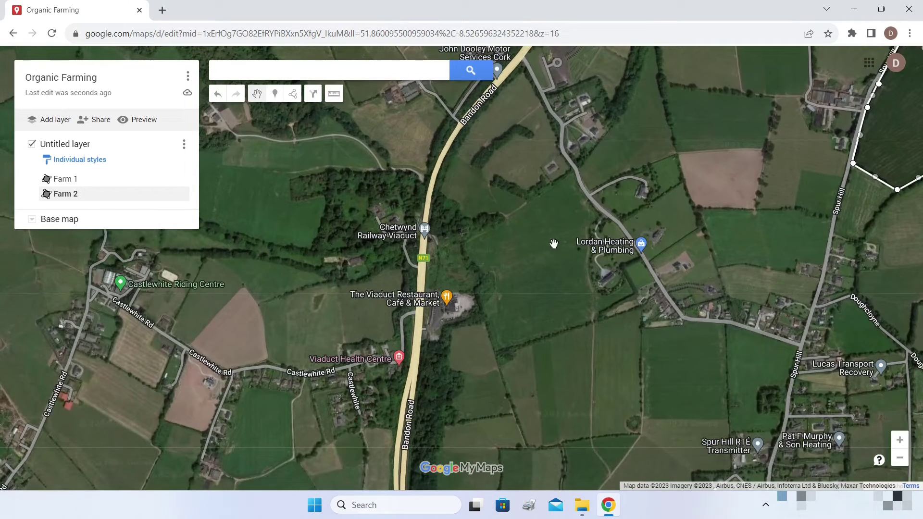
click(297, 96)
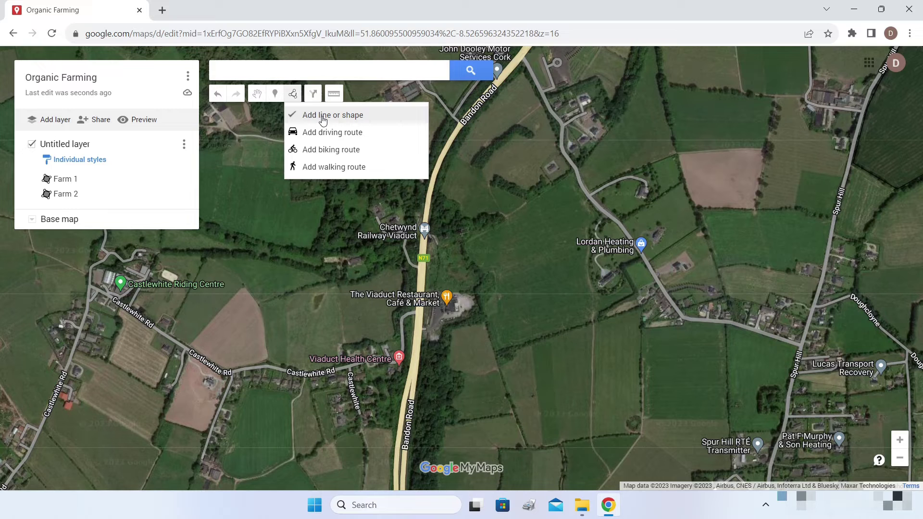
click(323, 116)
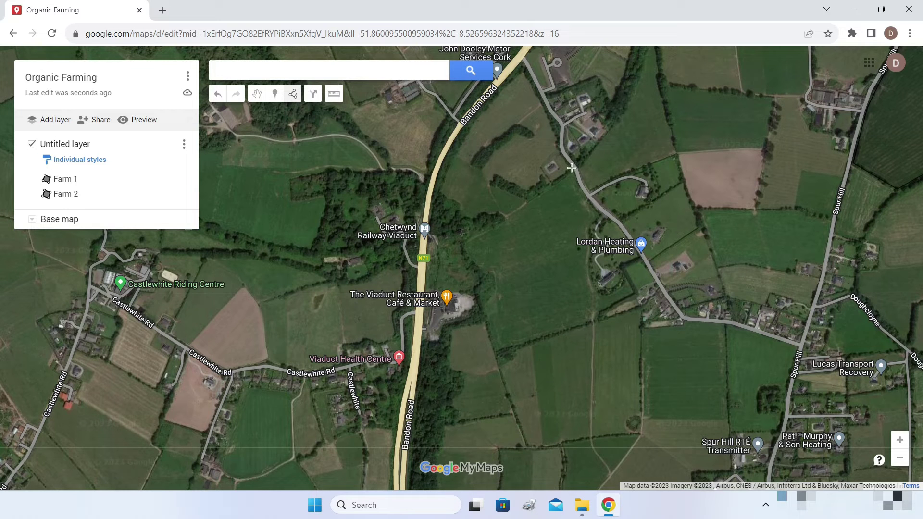
click(581, 190)
click(601, 214)
click(587, 232)
click(591, 294)
click(622, 270)
click(630, 296)
click(604, 314)
click(588, 321)
click(493, 353)
click(457, 242)
click(516, 212)
click(539, 190)
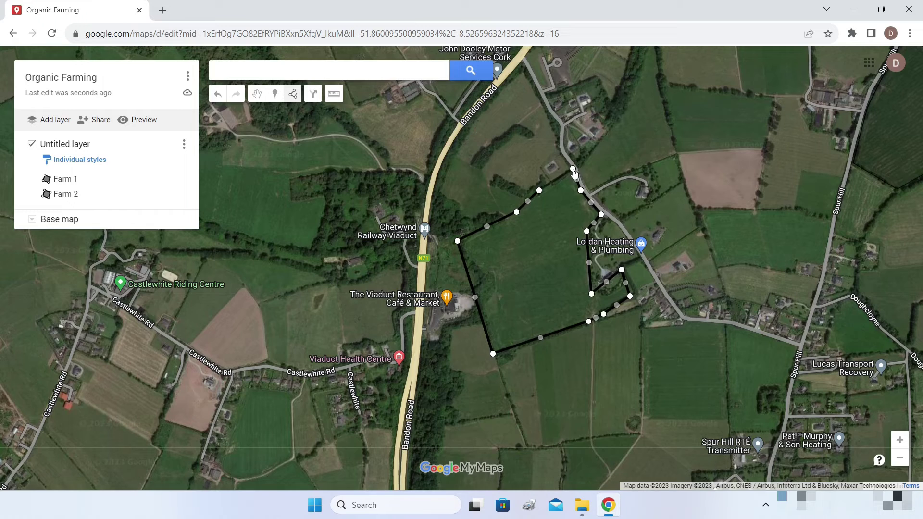
click(572, 169)
Name the new polygon Farm 3, save it and close its info window.
scroll(574, 171, up, 2)
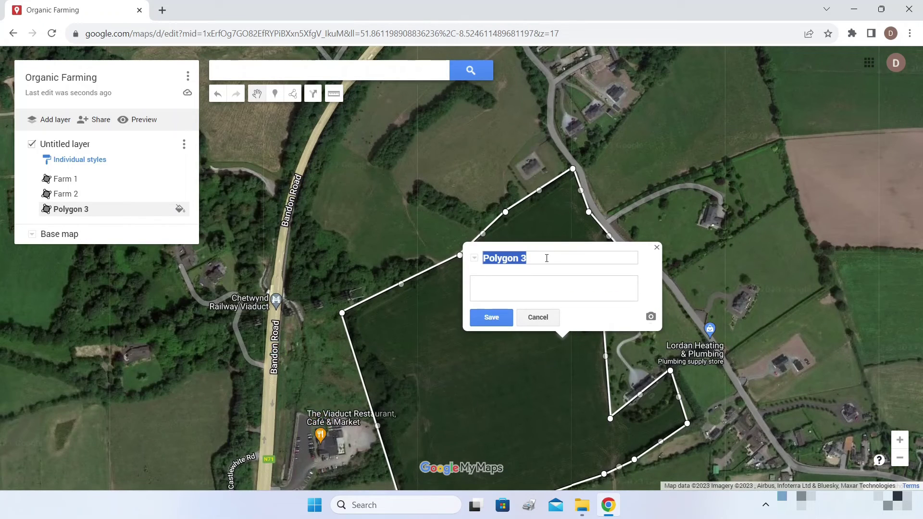
text(Farm)
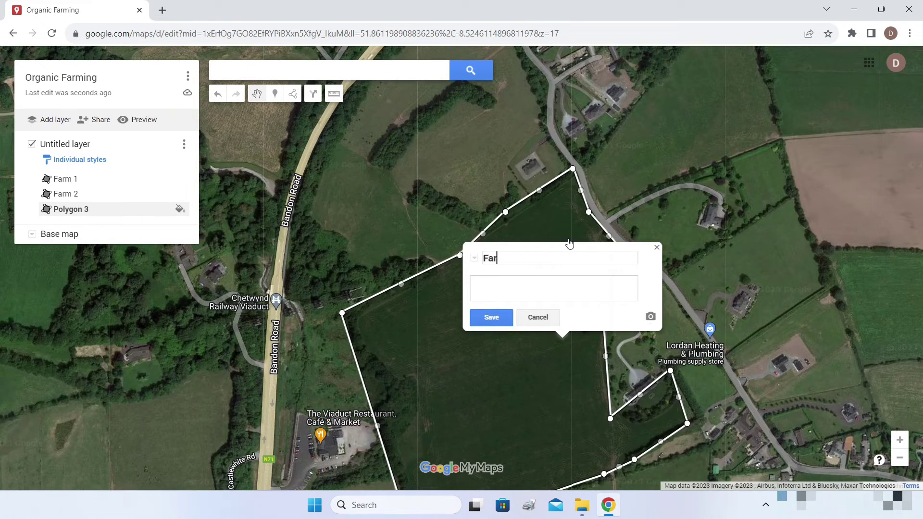
click(490, 316)
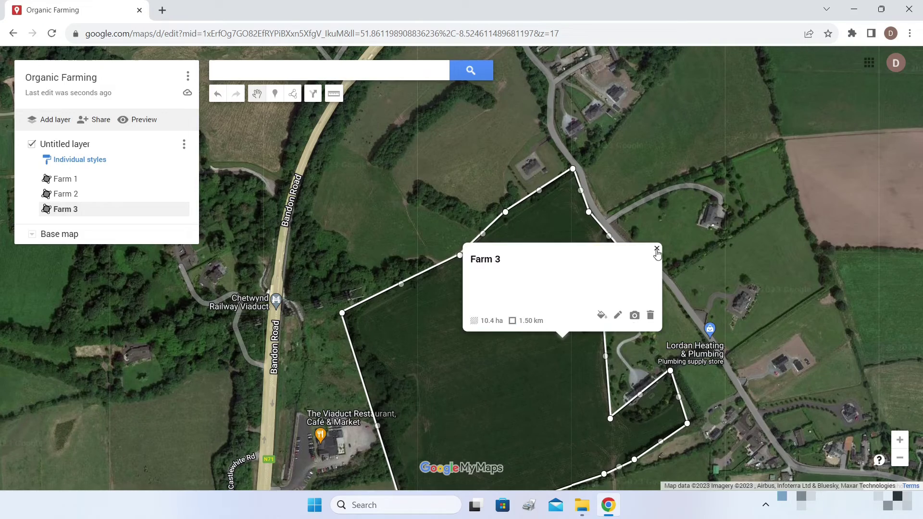
click(657, 249)
Trace a closed four-sided polygon of about 3.93 ha around the field east of the Spur Hill place label.
scroll(695, 217, down, 3)
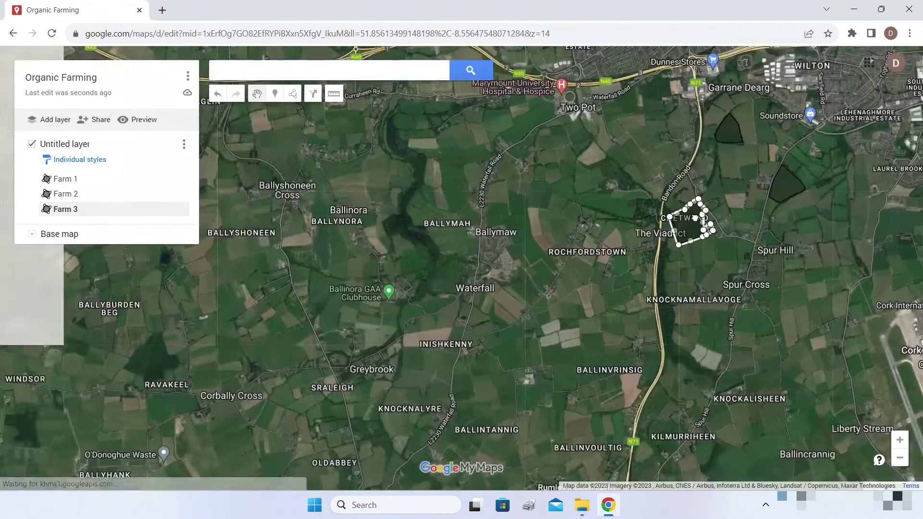
scroll(693, 311, up, 2)
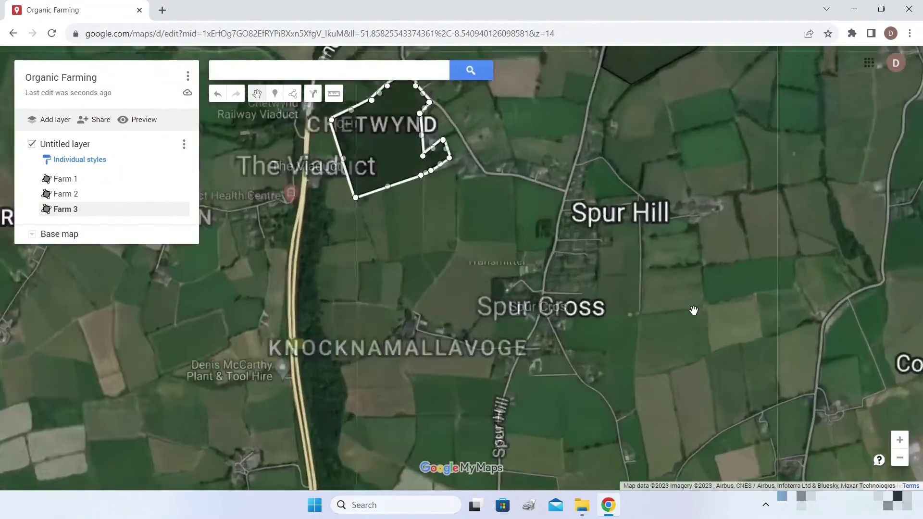
scroll(694, 309, down, 3)
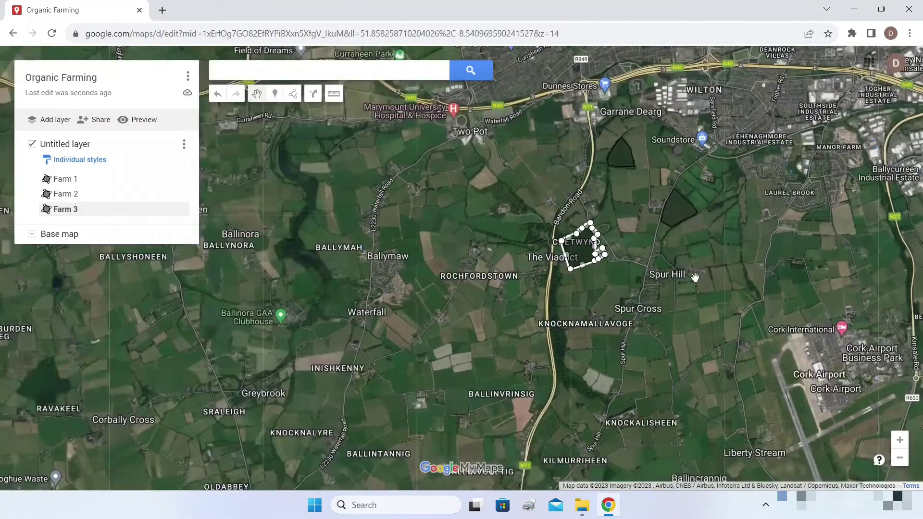
scroll(678, 286, up, 1)
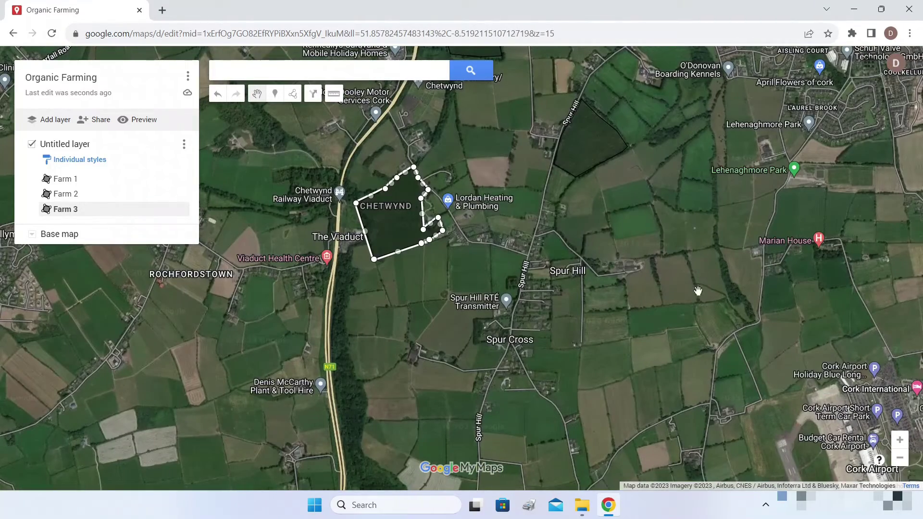
click(293, 94)
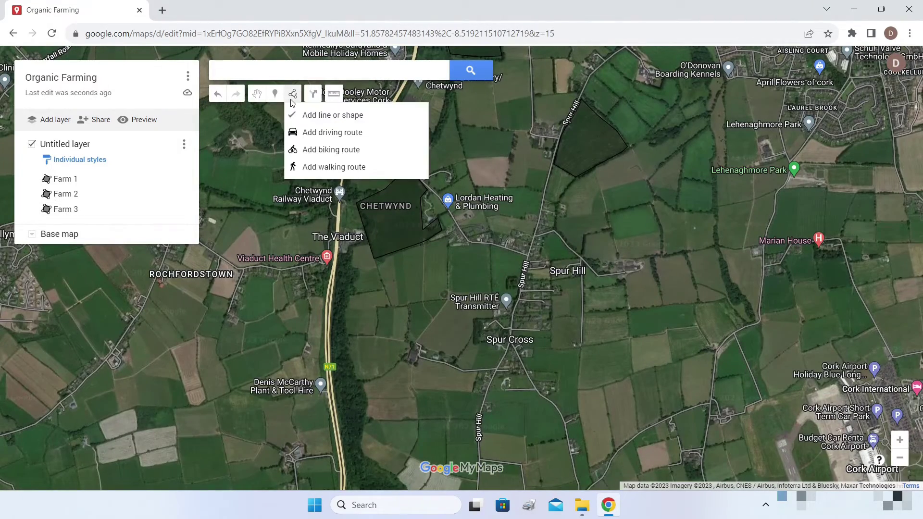
click(318, 116)
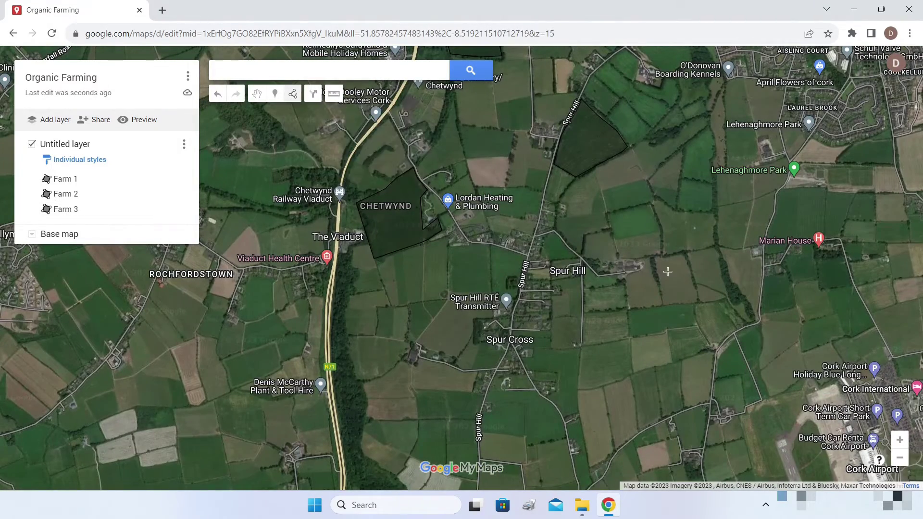
click(697, 301)
click(685, 252)
click(653, 255)
click(663, 303)
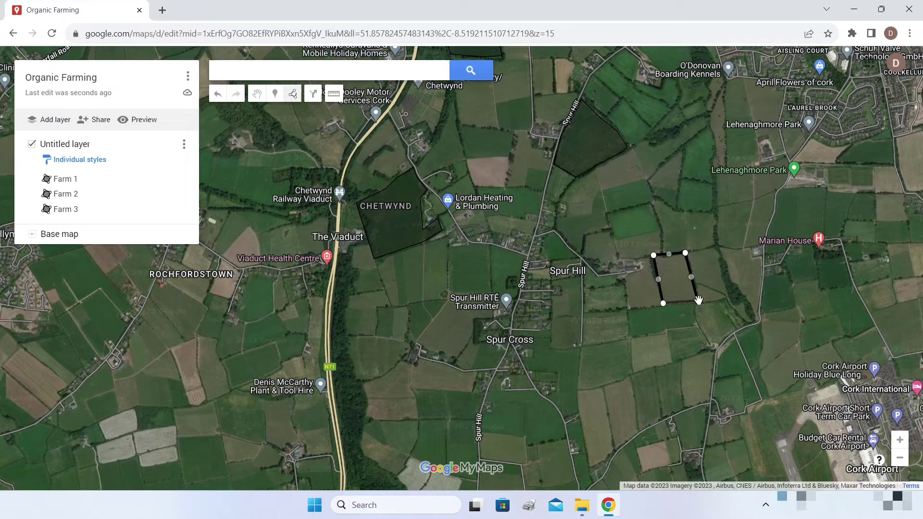
click(697, 301)
Name the new polygon Farm 4, save it and close its info window.
text(Farm 4)
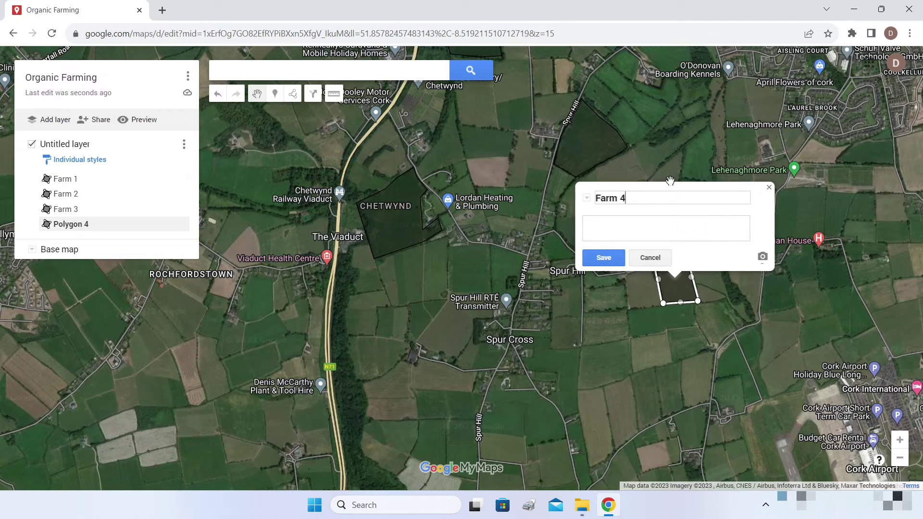
click(604, 257)
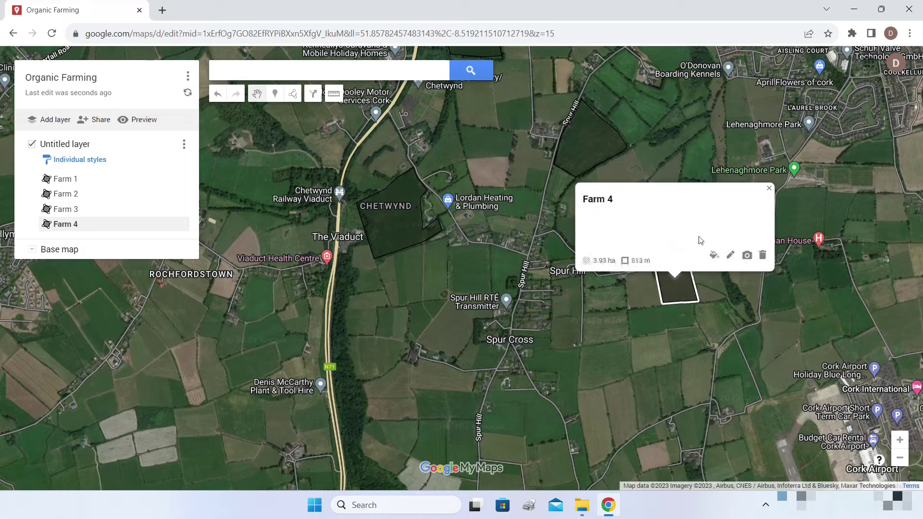
click(768, 188)
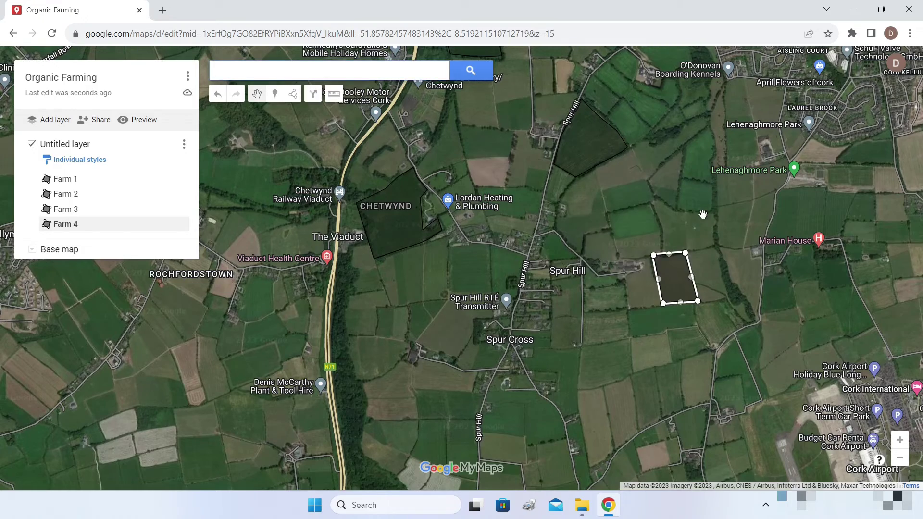
Review the untitled layer's data table of farm names, and close it along with the Farm 1 info window.
scroll(703, 215, down, 1)
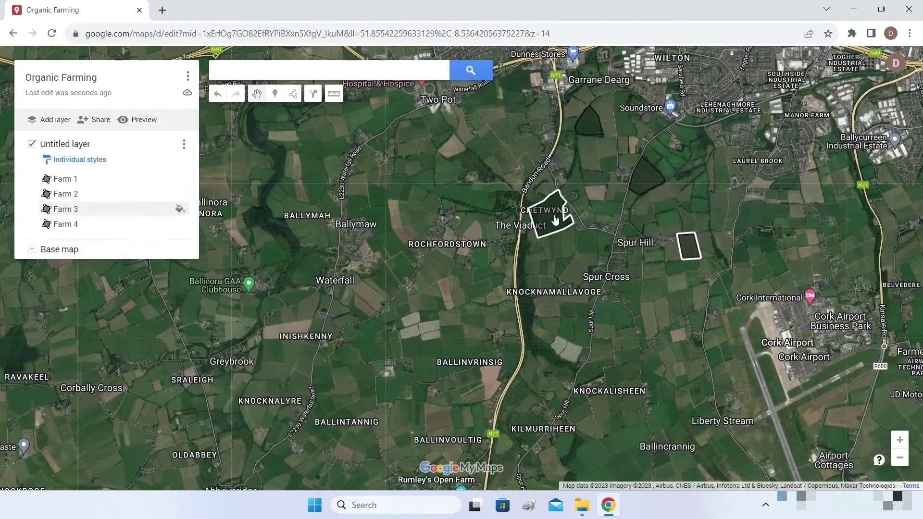
click(184, 144)
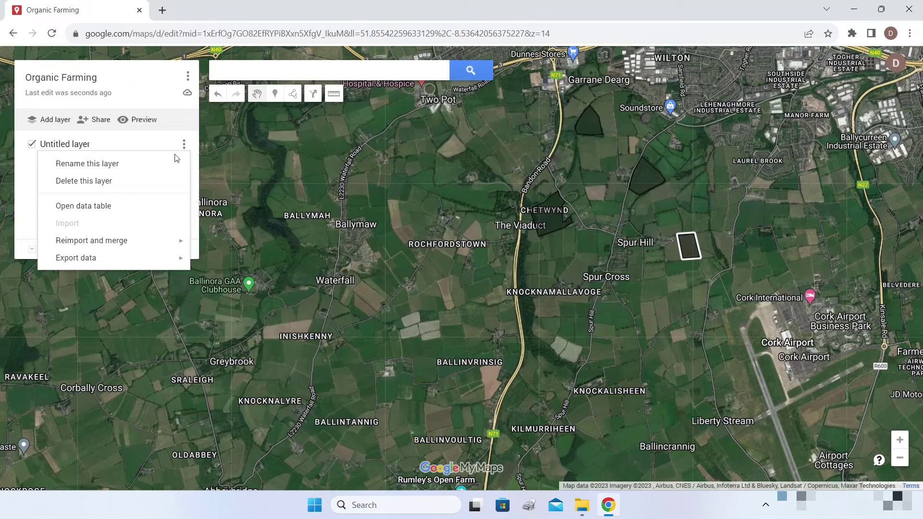
click(121, 207)
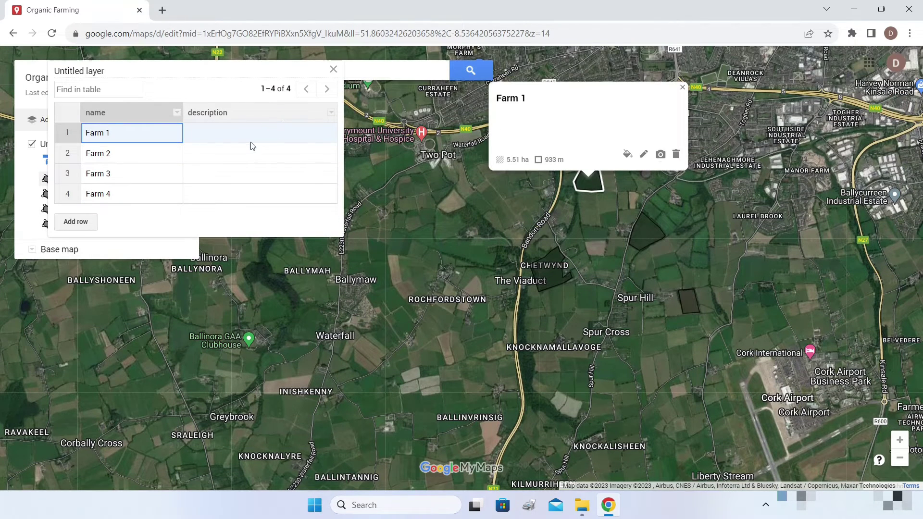
click(333, 70)
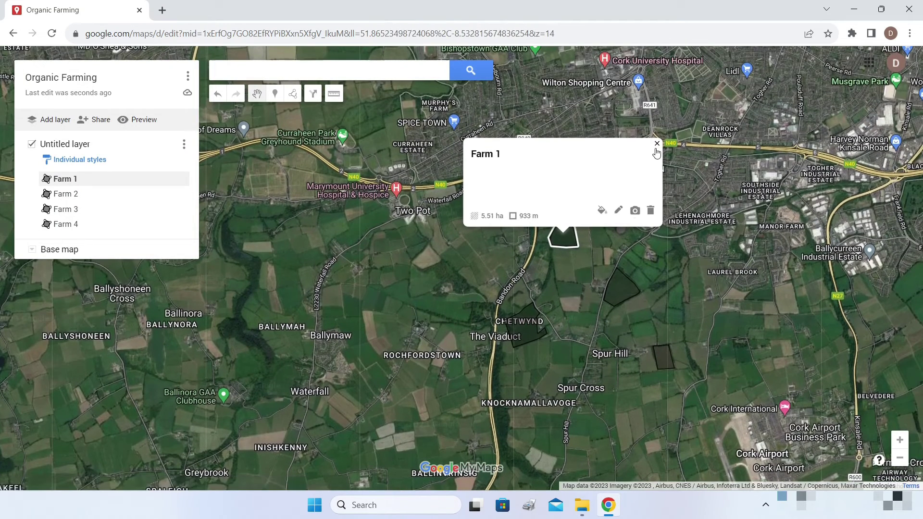
click(657, 144)
Switch the untitled layer from individual styles to a uniform style for all its places.
drag(582, 276, 612, 262)
click(89, 159)
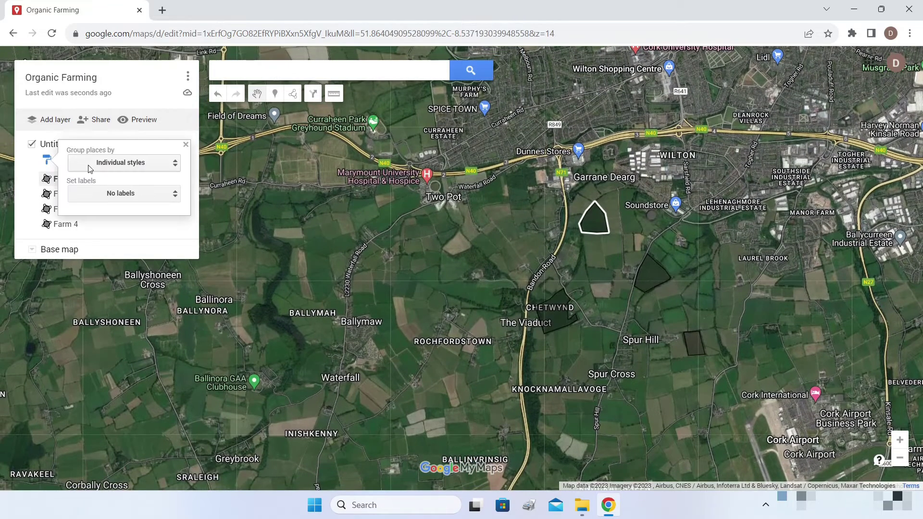
click(88, 164)
click(108, 129)
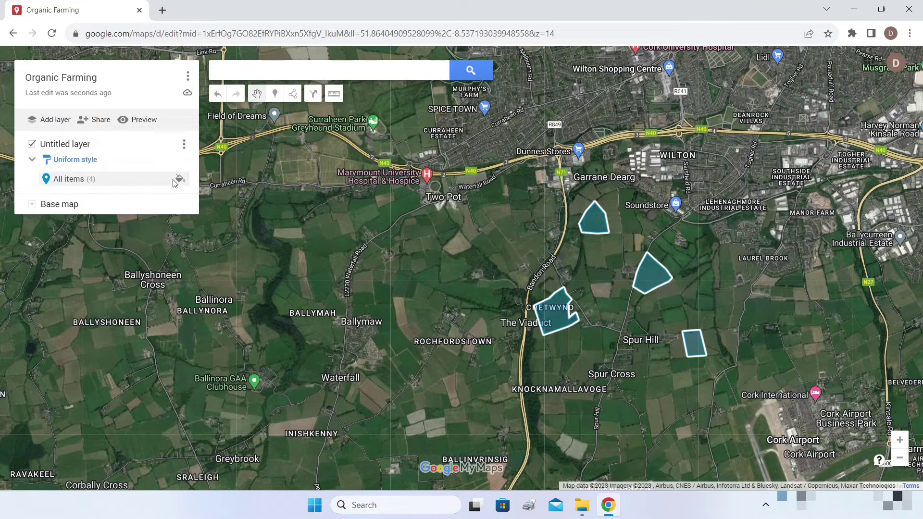
Style all items in the layer orange with polygon transparency at about a quarter of its range, and slightly adjust the border width.
click(174, 181)
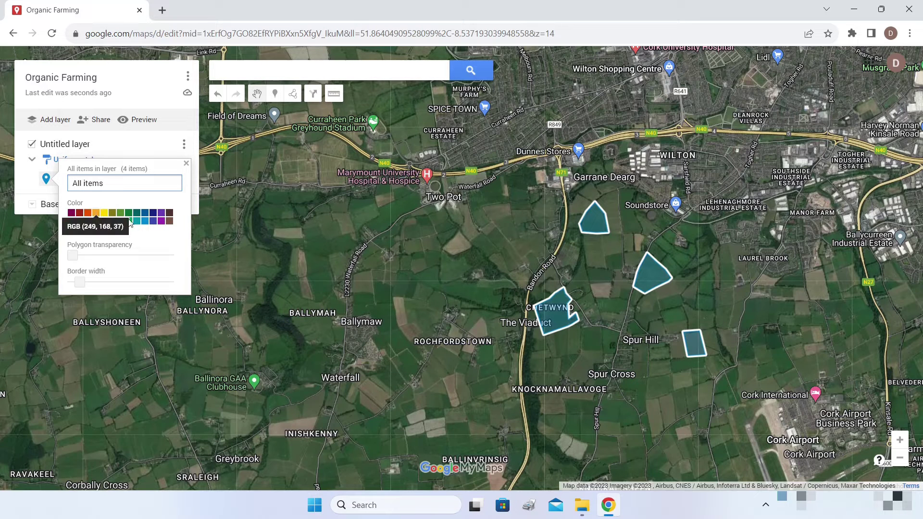
click(87, 221)
drag(72, 255, 161, 261)
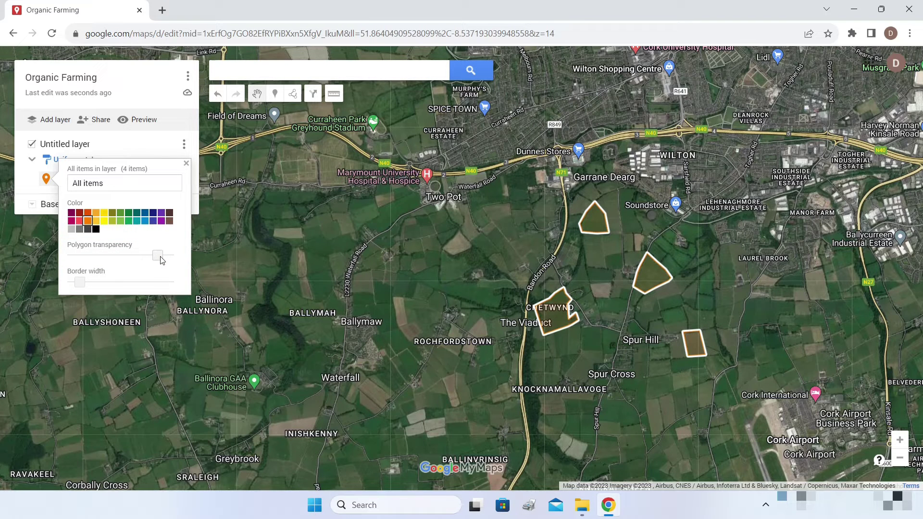
drag(162, 261, 70, 266)
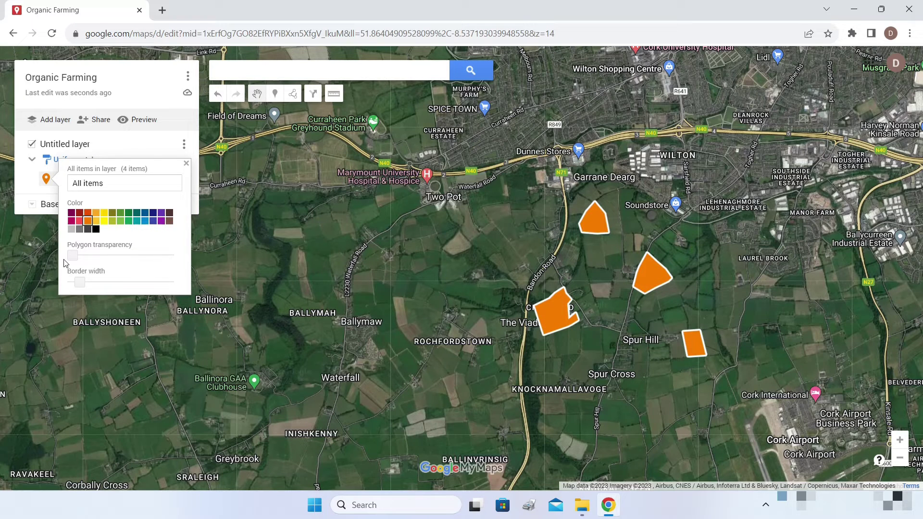
drag(65, 263, 98, 262)
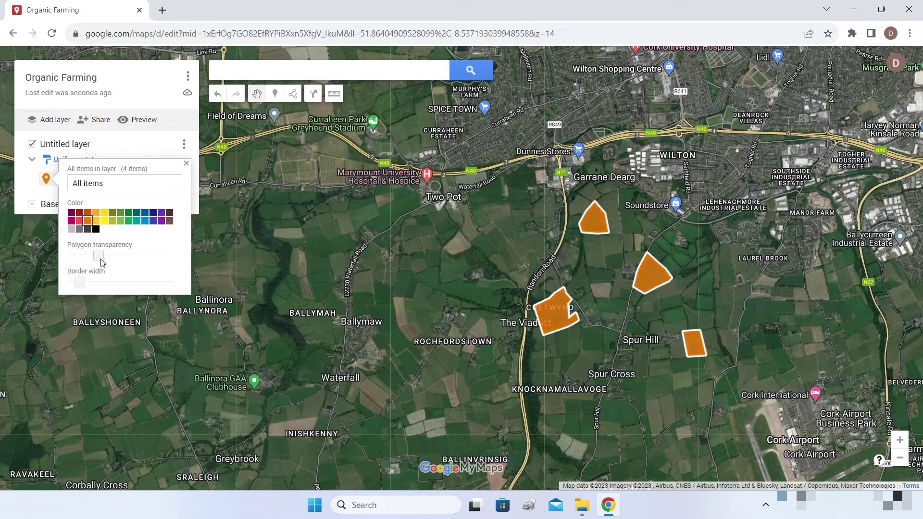
mouse_move(80, 282)
mouse_down()
mouse_move(71, 282)
mouse_move(83, 281)
mouse_up()
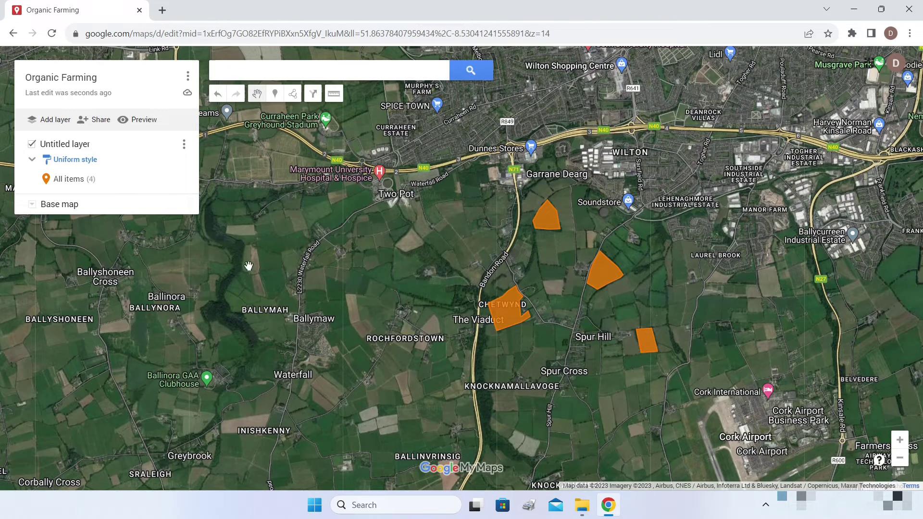
Try the plain road map as base map beneath the farm polygons, and return to satellite imagery.
click(33, 208)
click(61, 240)
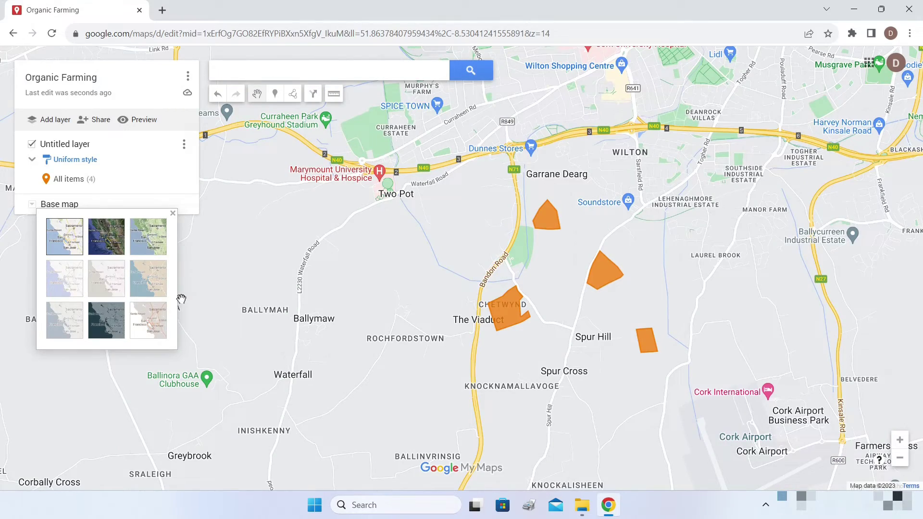
click(109, 242)
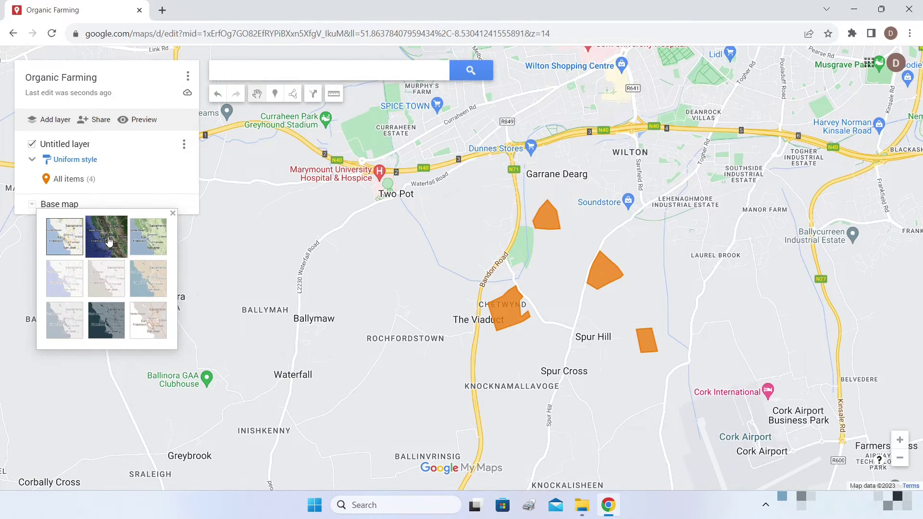
Examine the satellite imagery east of the farms, around Kinsale Road and Cork South Ring Road.
drag(730, 274, 585, 283)
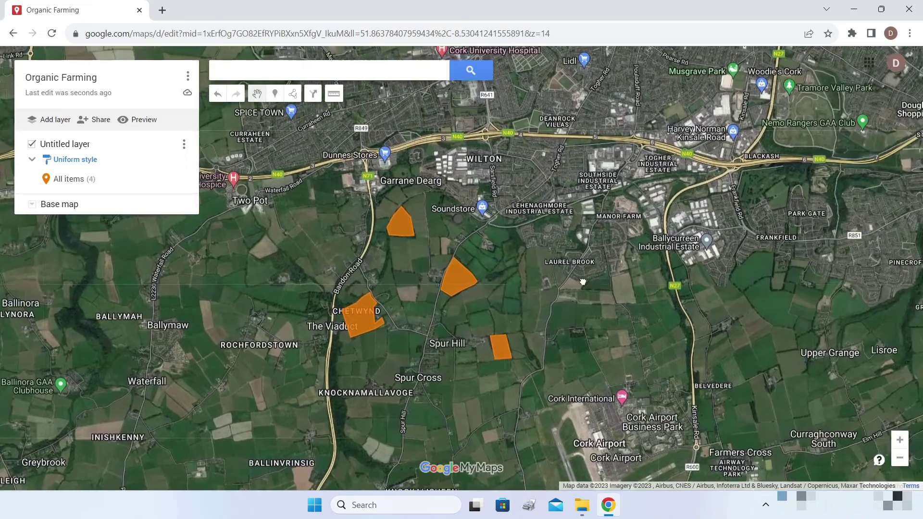
scroll(803, 176, up, 1)
scroll(803, 176, up, 1)
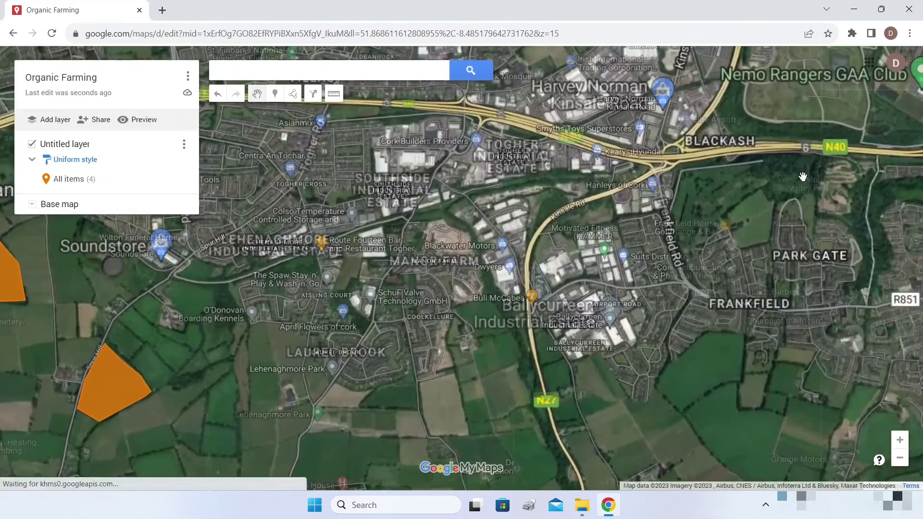
scroll(800, 182, up, 1)
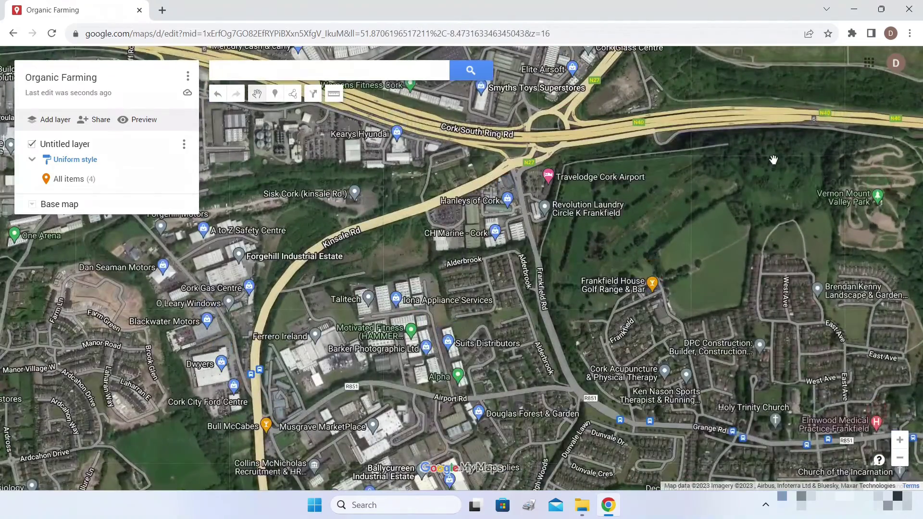
drag(775, 159, 741, 184)
drag(753, 152, 745, 181)
scroll(812, 179, up, 1)
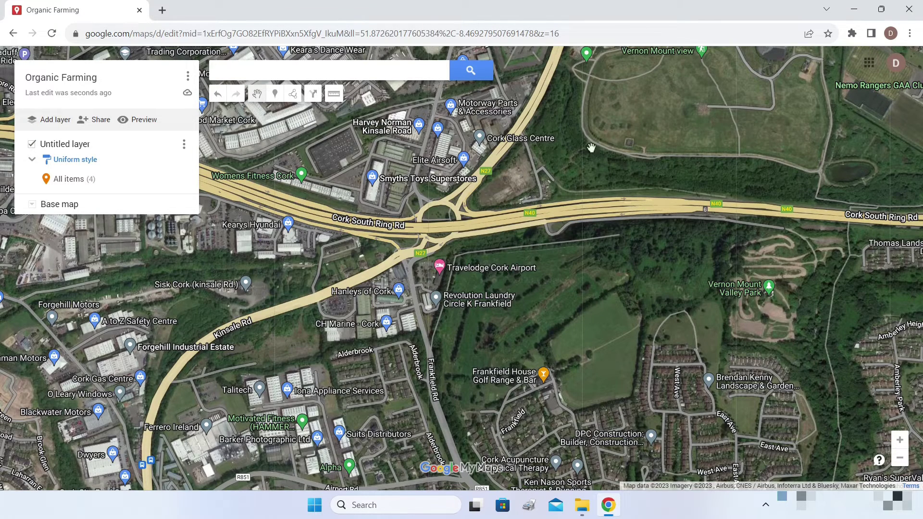
Switch to the plain road base map to compare the Cork South Ring Road and farm areas, and restore satellite imagery.
click(32, 204)
click(65, 236)
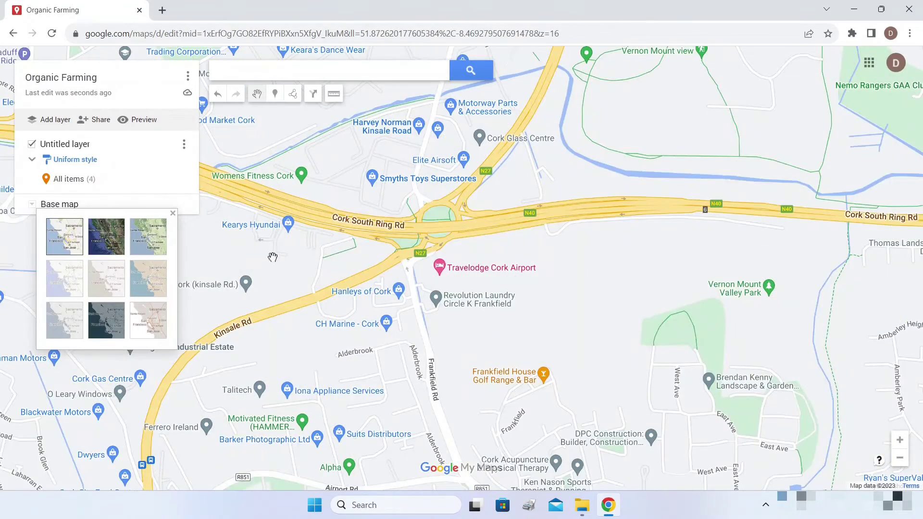
scroll(336, 267, down, 1)
drag(431, 270, 614, 199)
scroll(614, 198, down, 1)
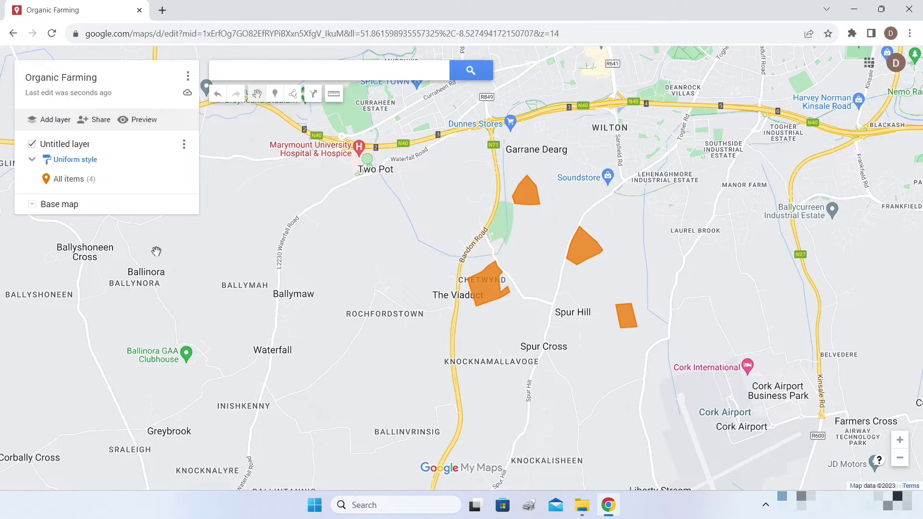
click(32, 207)
click(104, 238)
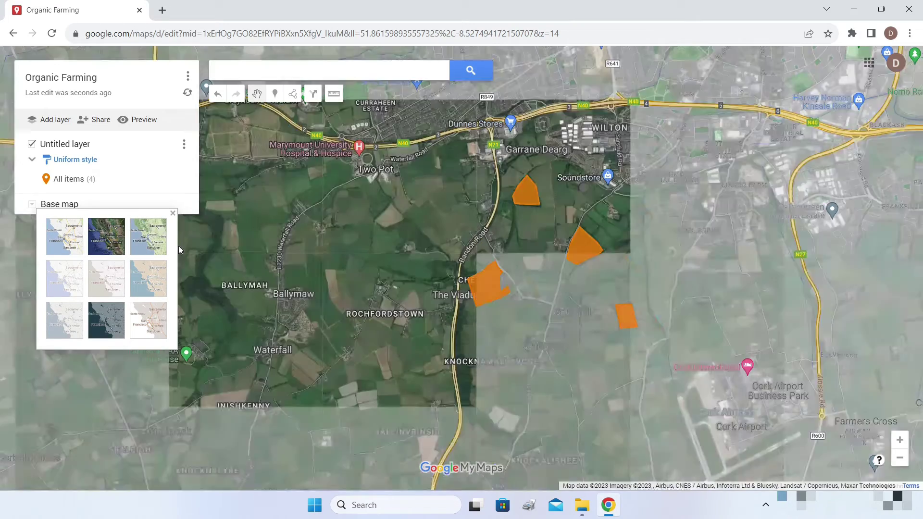
Inspect the orange farm polygons and the surrounding fields around Spur Hill and Bandon Road on the satellite imagery.
scroll(551, 247, up, 1)
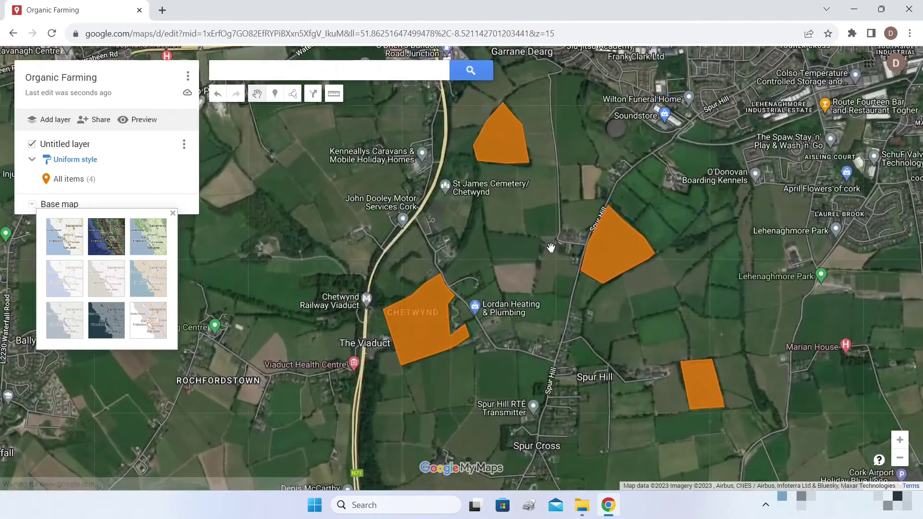
scroll(551, 247, down, 1)
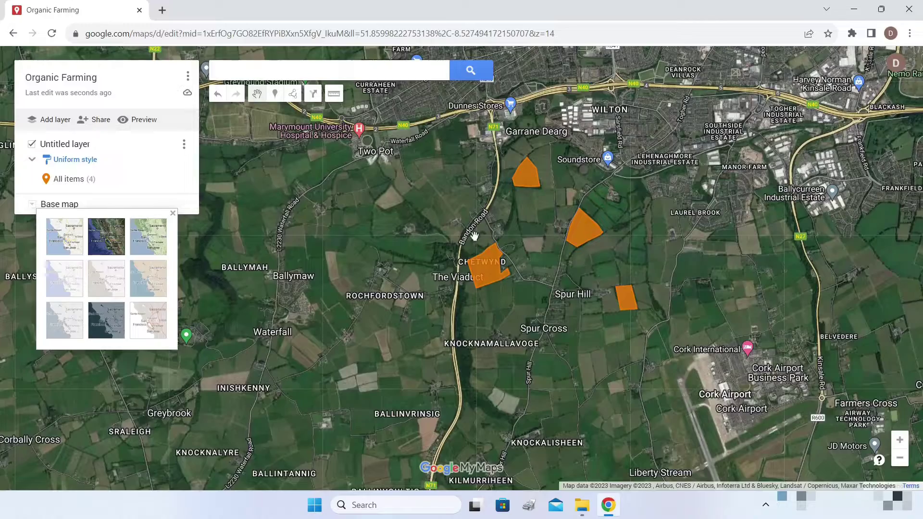
scroll(558, 242, up, 1)
scroll(529, 231, up, 1)
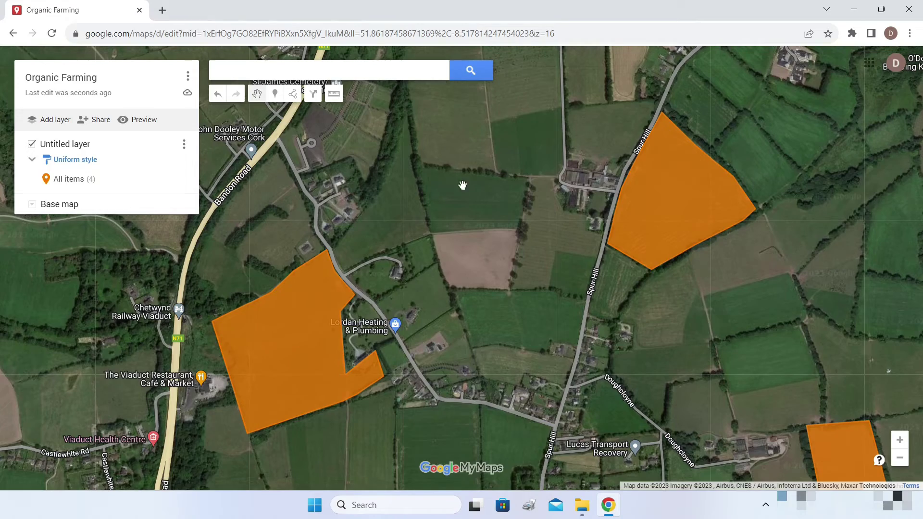
scroll(463, 178, down, 1)
drag(648, 251, 715, 118)
scroll(479, 284, up, 2)
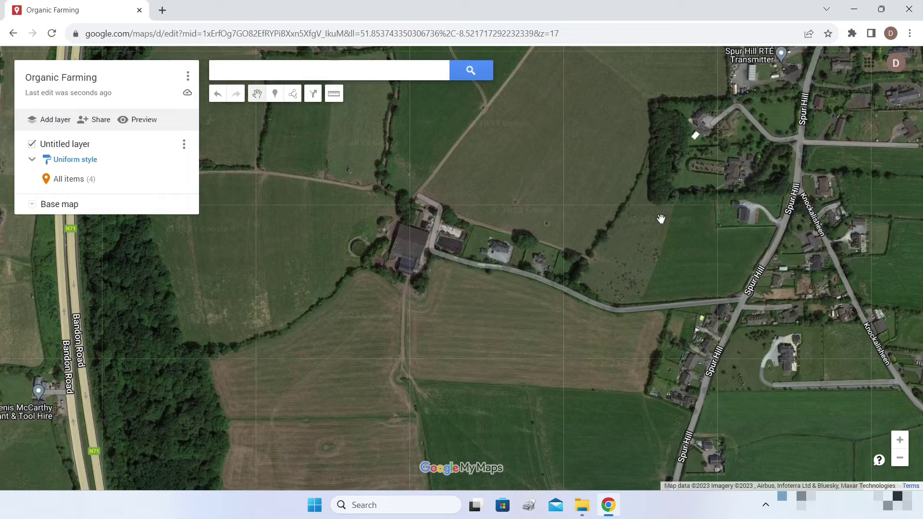
scroll(661, 221, down, 1)
scroll(626, 196, down, 1)
drag(626, 197, 513, 280)
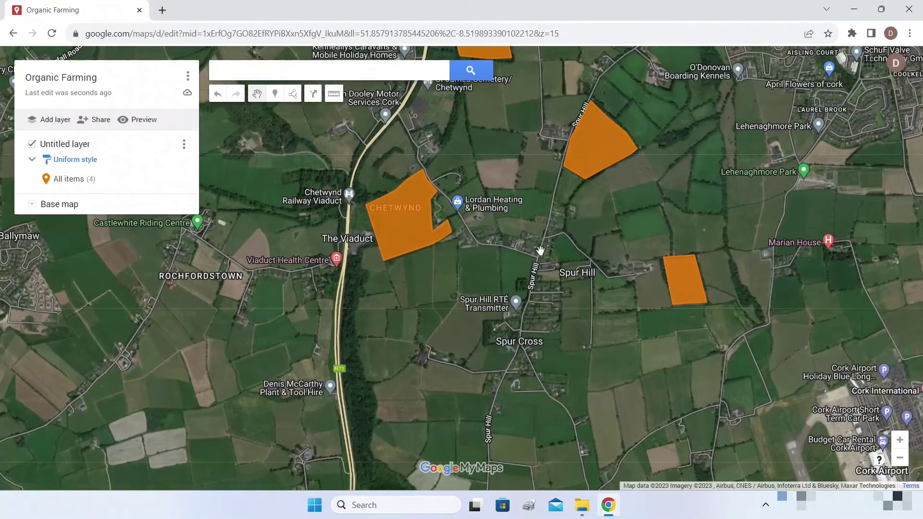
Switch the farm map's base map from satellite imagery to the plain road map at a wider view of the area.
scroll(541, 250, down, 1)
drag(393, 163, 386, 186)
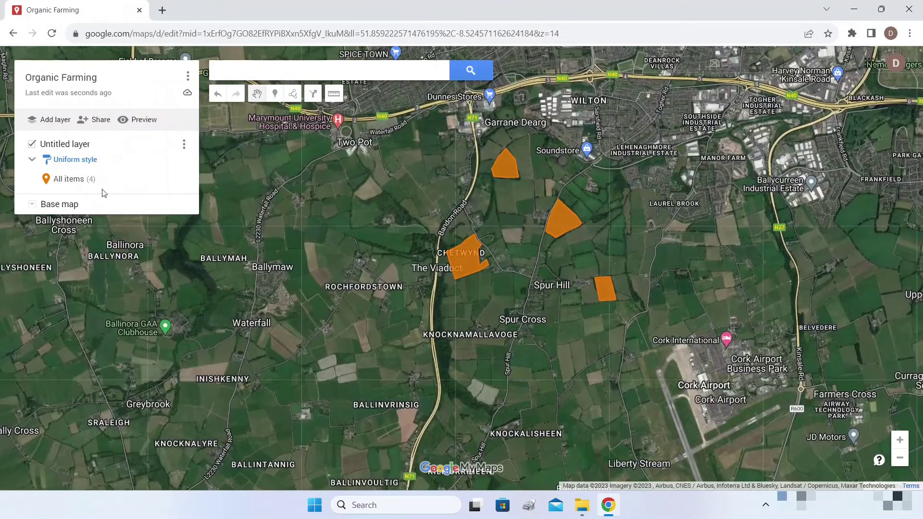
click(32, 206)
click(32, 205)
click(31, 206)
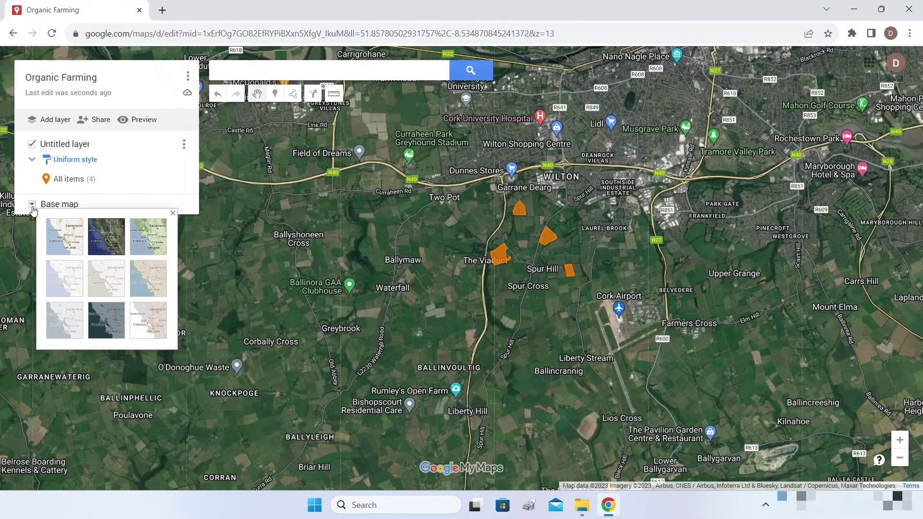
click(63, 236)
drag(594, 260, 588, 281)
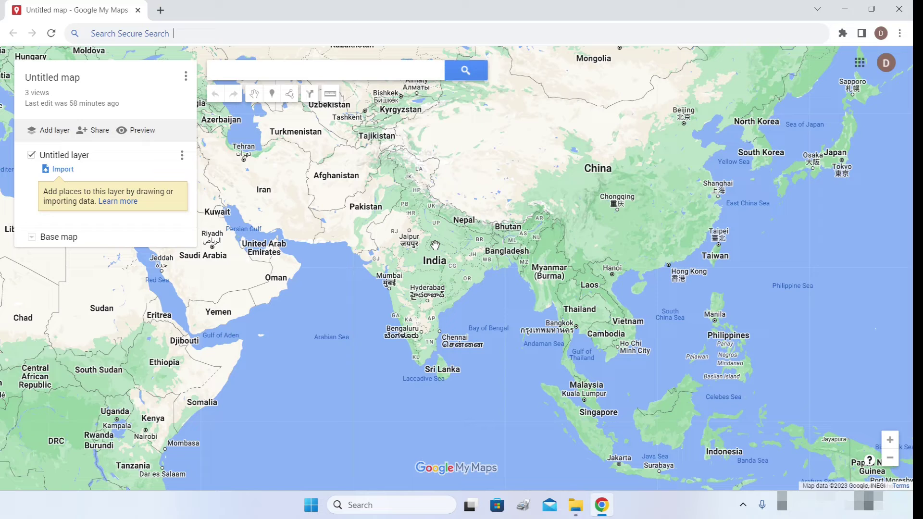
Search the untitled map for "signature bridge delhi" and go to Signature Bridge in New Aruna Colony, Wazirabad.
click(353, 66)
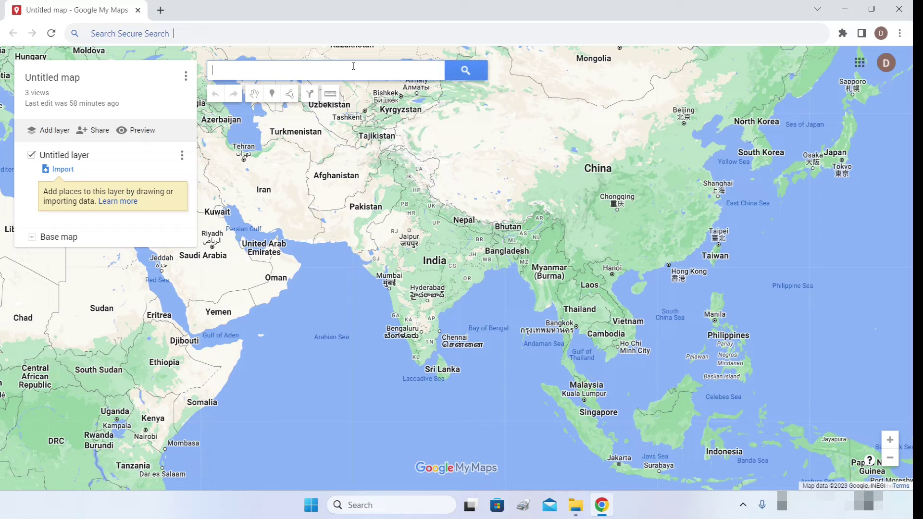
text(signature bridge delhi)
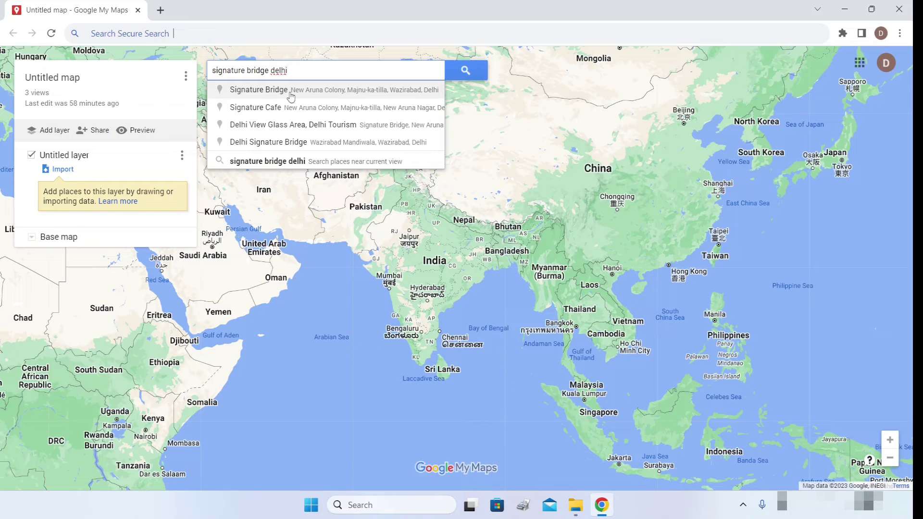
click(418, 93)
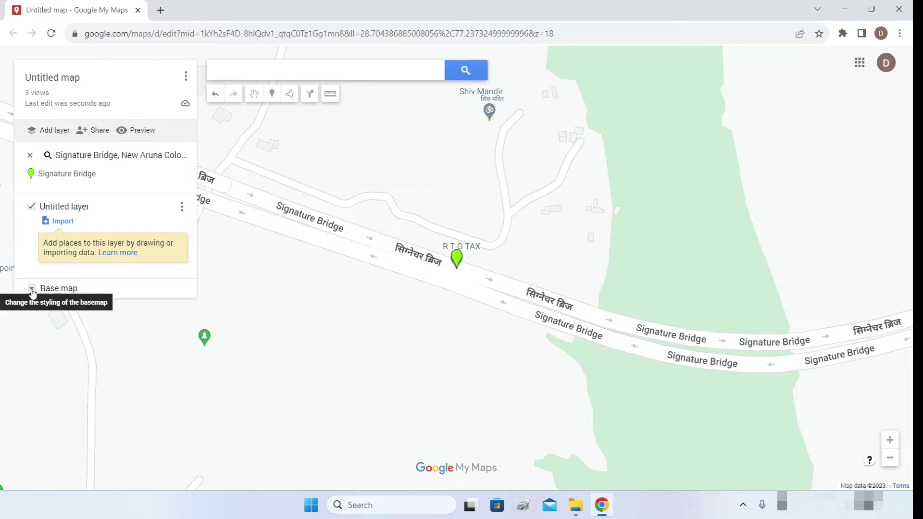
Set the base map to satellite imagery and view the wider surroundings of Signature Bridge and the Yamuna River.
click(32, 289)
click(110, 330)
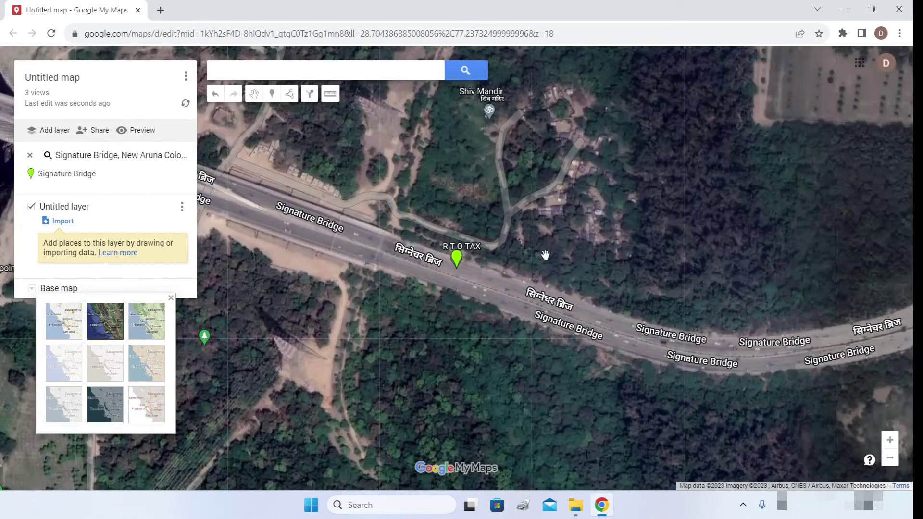
scroll(568, 233, down, 2)
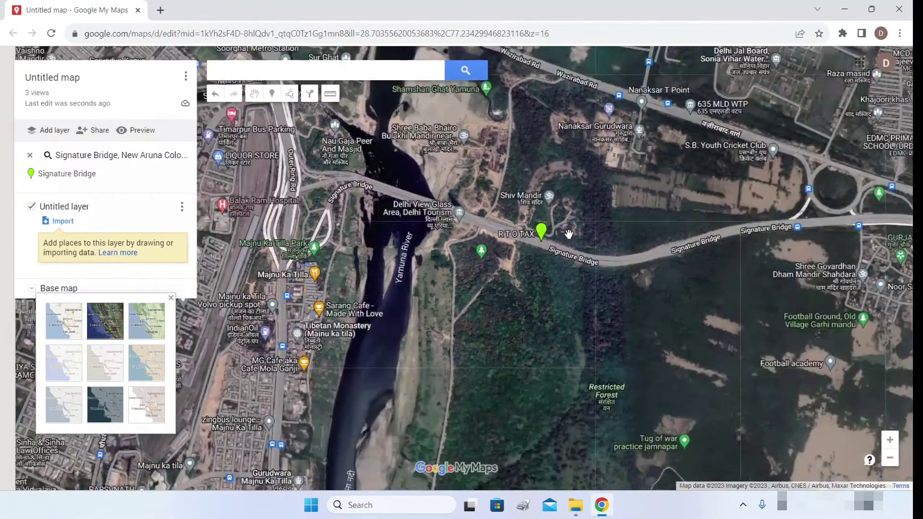
scroll(568, 233, down, 1)
drag(585, 285, 605, 260)
scroll(596, 256, down, 1)
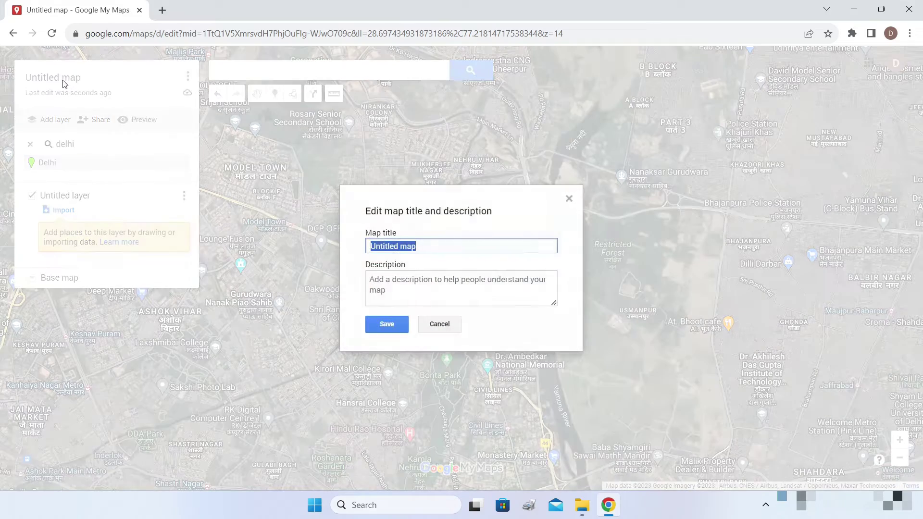
Retitle the untitled Delhi map as "Sustainable Neighborhood Project".
click(67, 84)
text(Sustainable Neighbourhood)
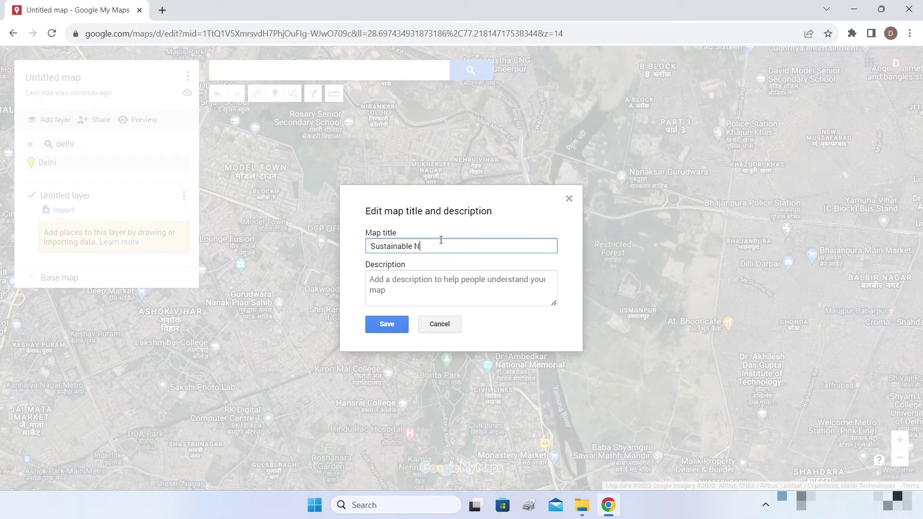
text( P)
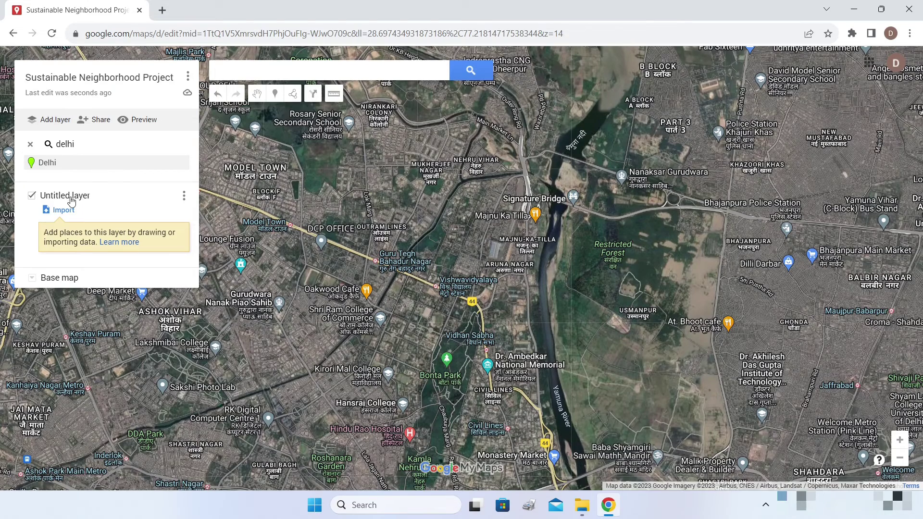
Rename the untitled layer as "Boundaries".
click(68, 196)
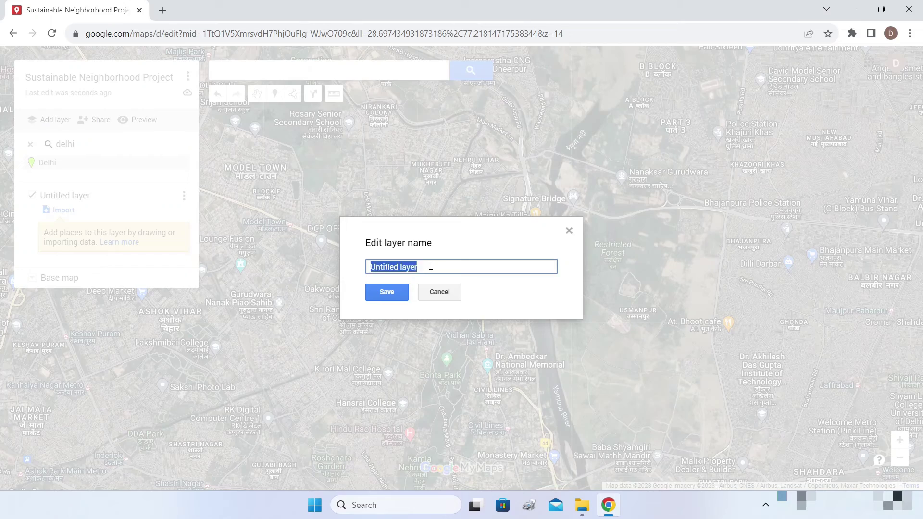
text(Boundaries)
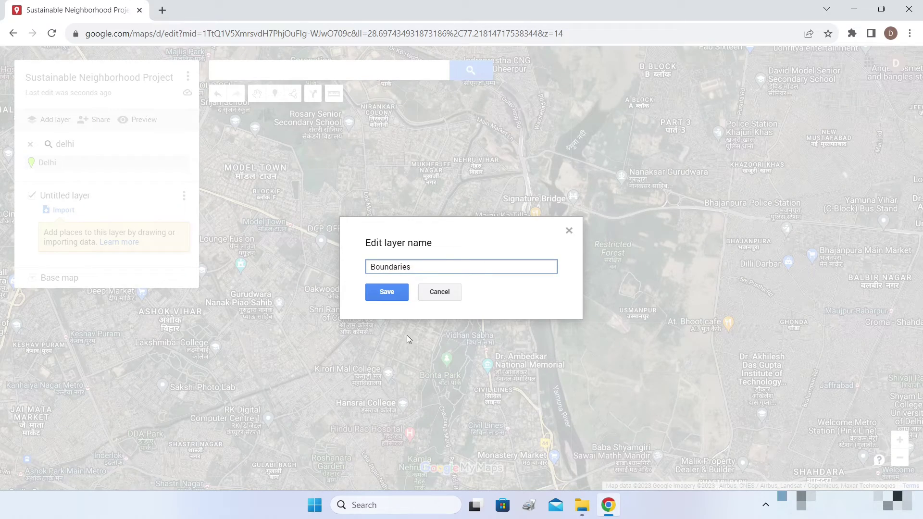
click(368, 295)
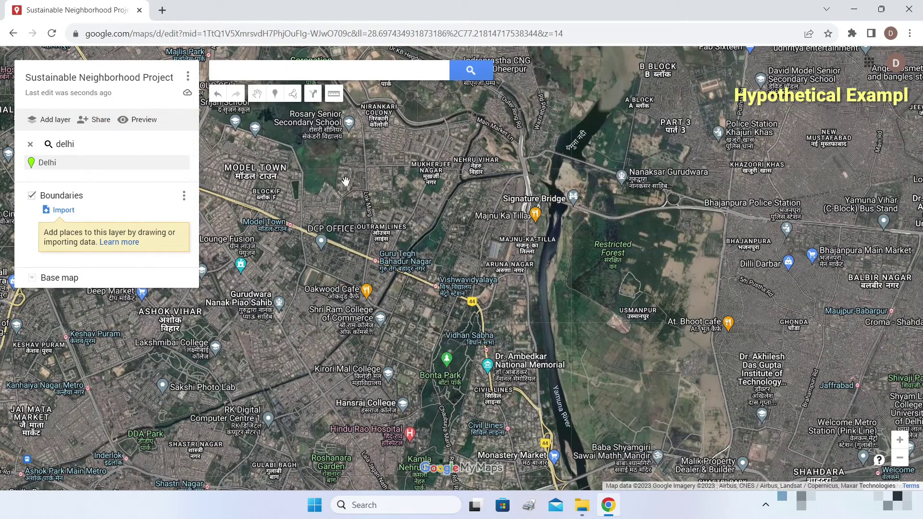
Draw a closed, roughly rectangular polygon across north Delhi, from Khajuri Khas west to Outram Lines, south past Roshanara Garden and east to Gandhi Nagar Market.
click(294, 95)
click(326, 116)
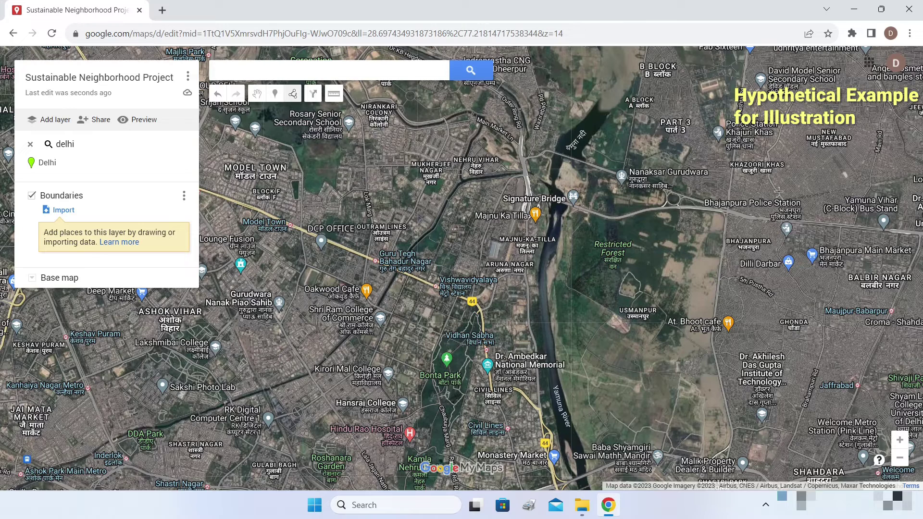
click(731, 196)
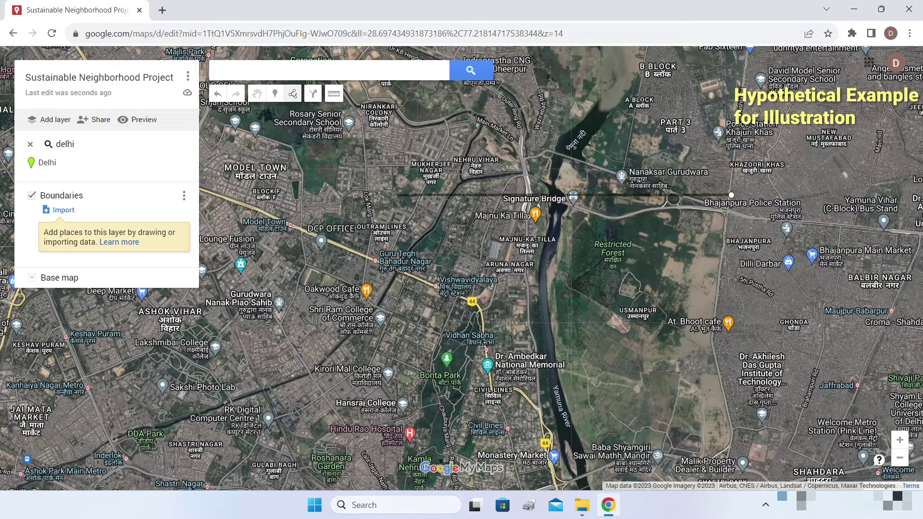
click(354, 186)
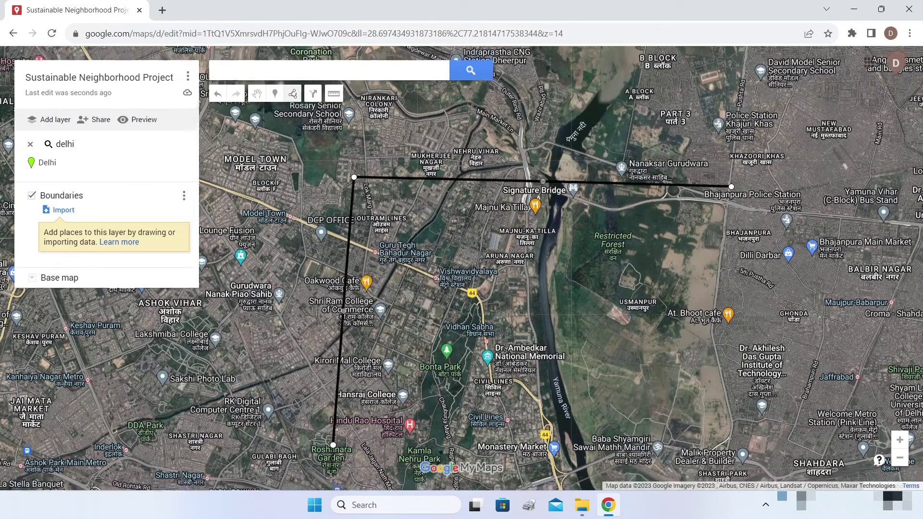
click(333, 454)
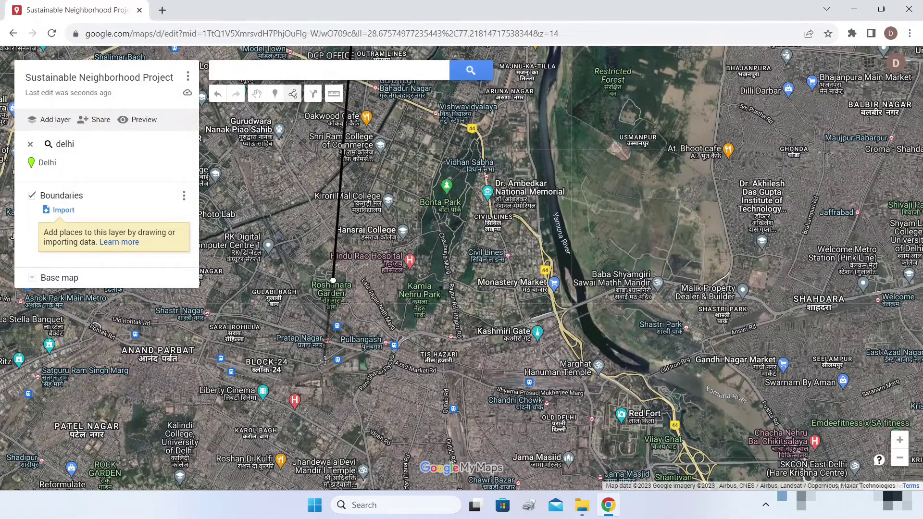
click(323, 367)
click(758, 373)
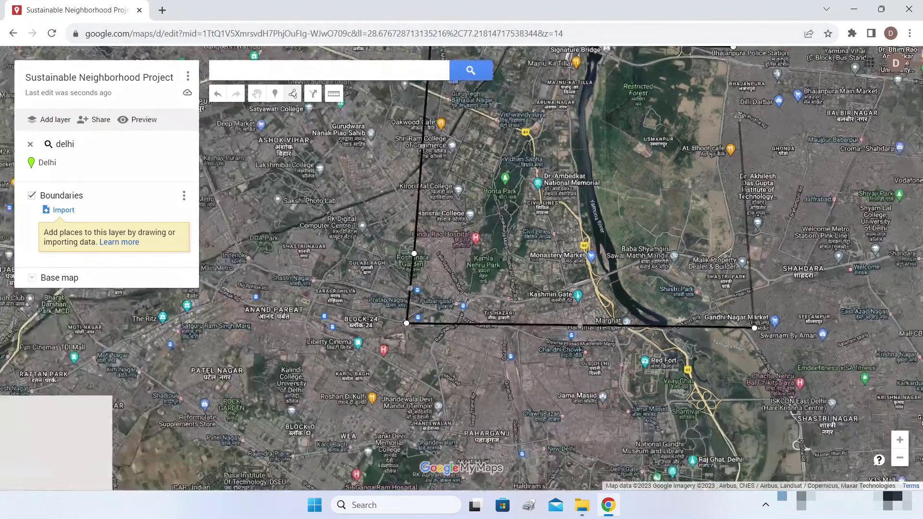
scroll(742, 77, down, 1)
drag(741, 77, 737, 99)
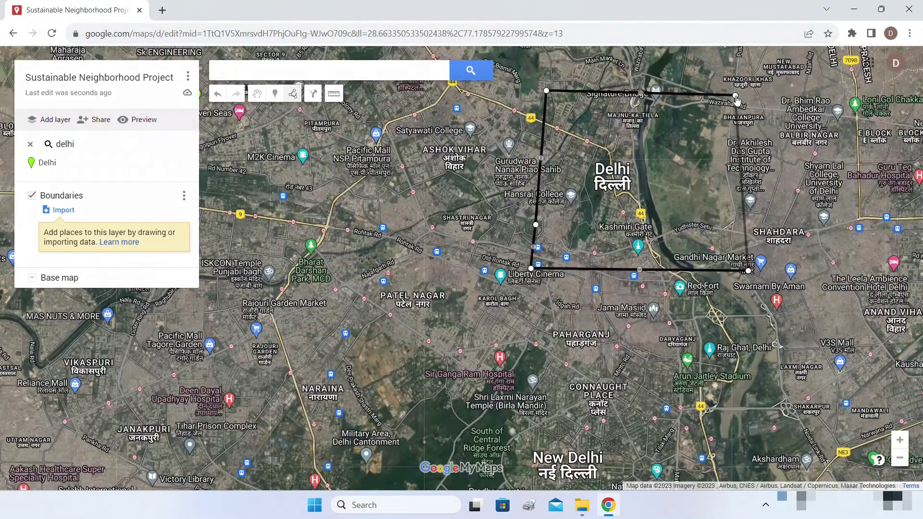
click(736, 97)
Square up the polygon's southeast and northwest corners and shift it slightly west, covering about 27 km².
drag(738, 271, 735, 268)
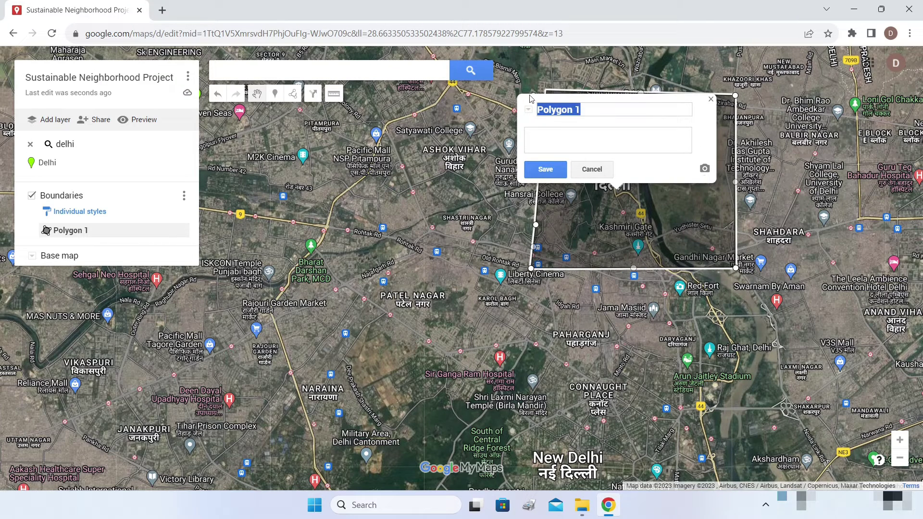
drag(531, 96, 538, 93)
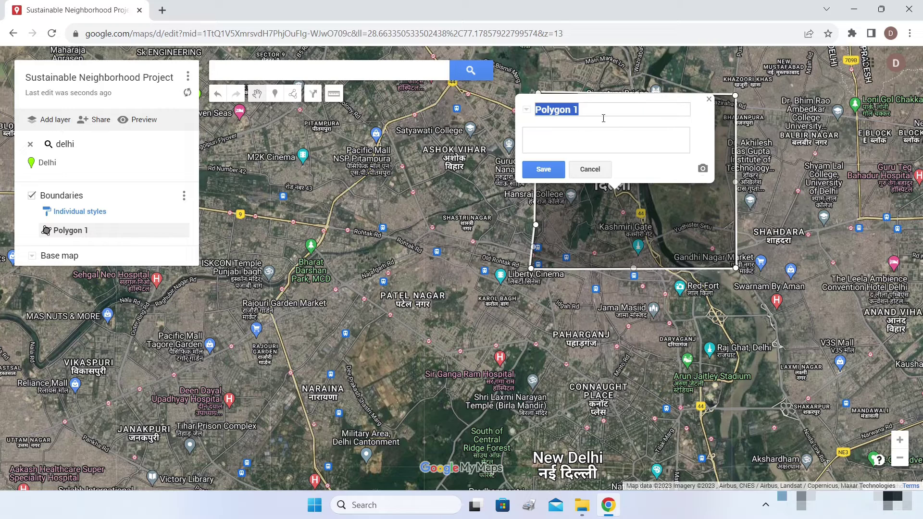
click(536, 232)
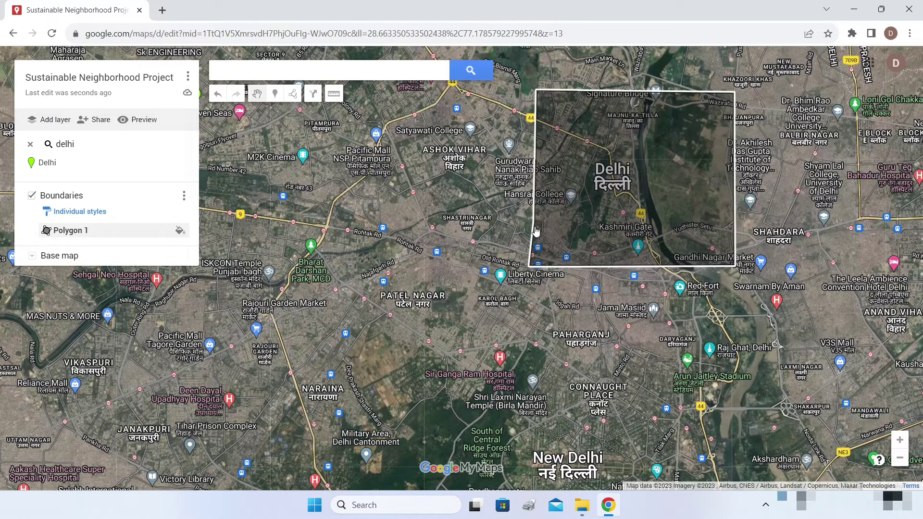
mouse_move(656, 168)
mouse_down()
mouse_move(651, 228)
mouse_move(645, 171)
mouse_up()
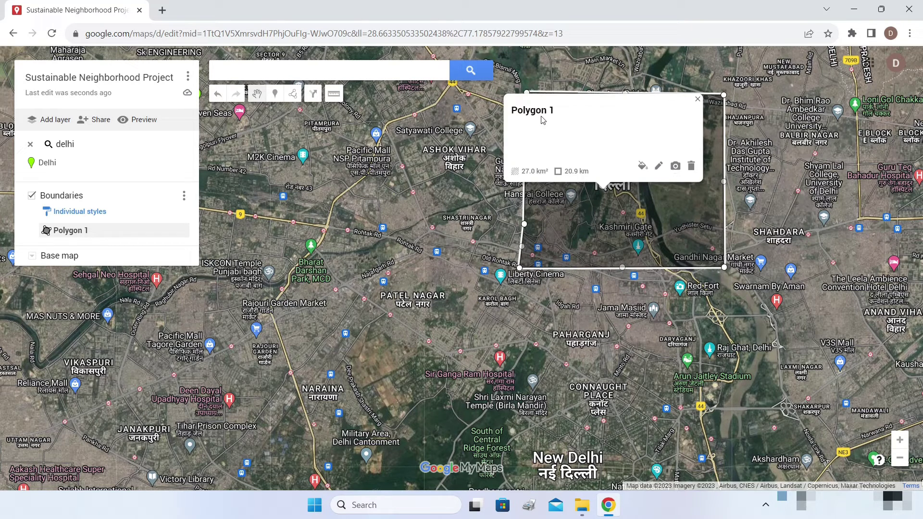
Rename the polygon as "Neighborhood Boundary" and save the name.
click(658, 166)
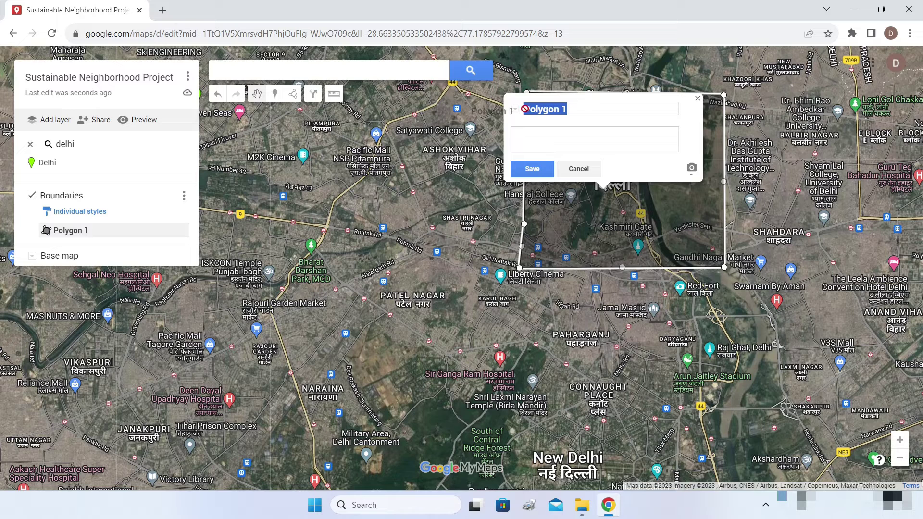
text(Neighborhood Boundary)
click(542, 170)
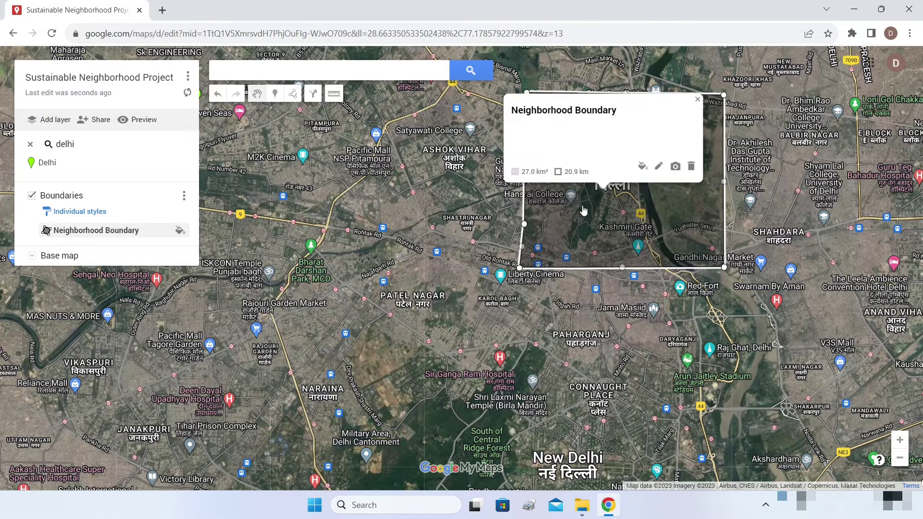
Style the Neighborhood Boundary polygon light blue with a thicker border and a more transparent fill.
click(643, 166)
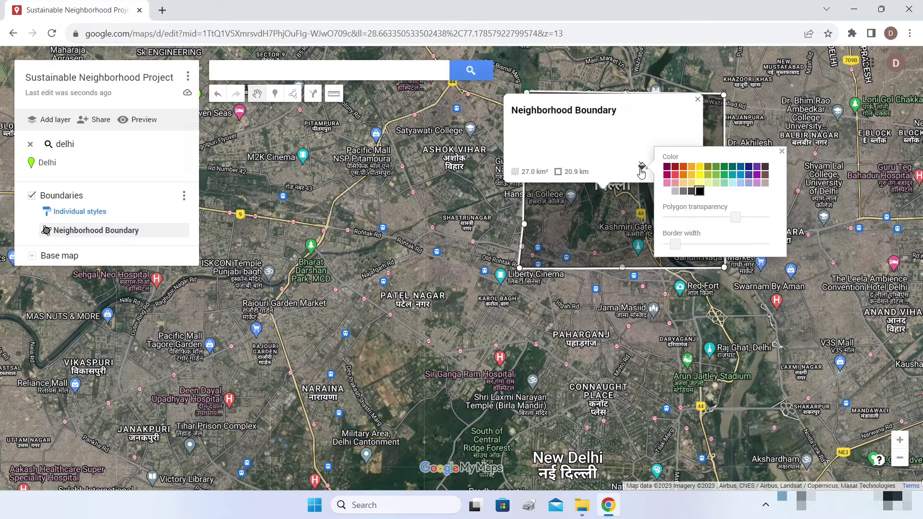
click(740, 183)
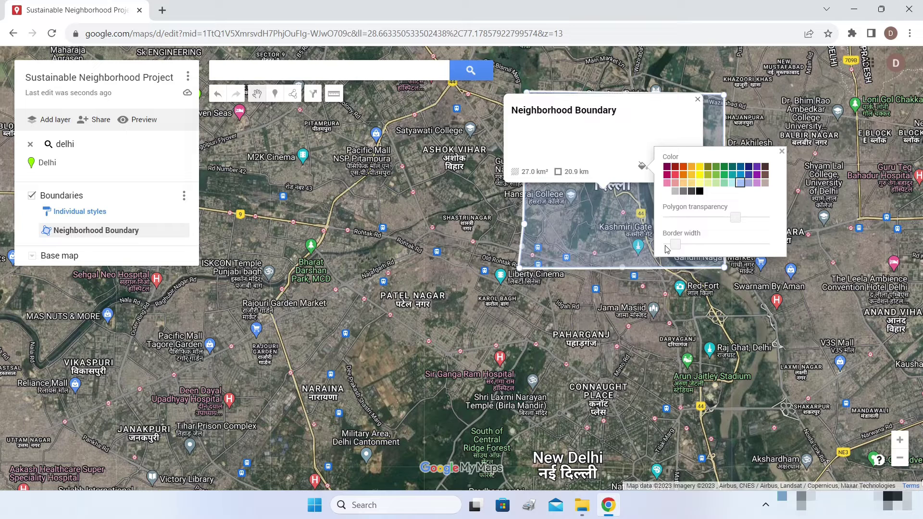
drag(673, 249, 691, 254)
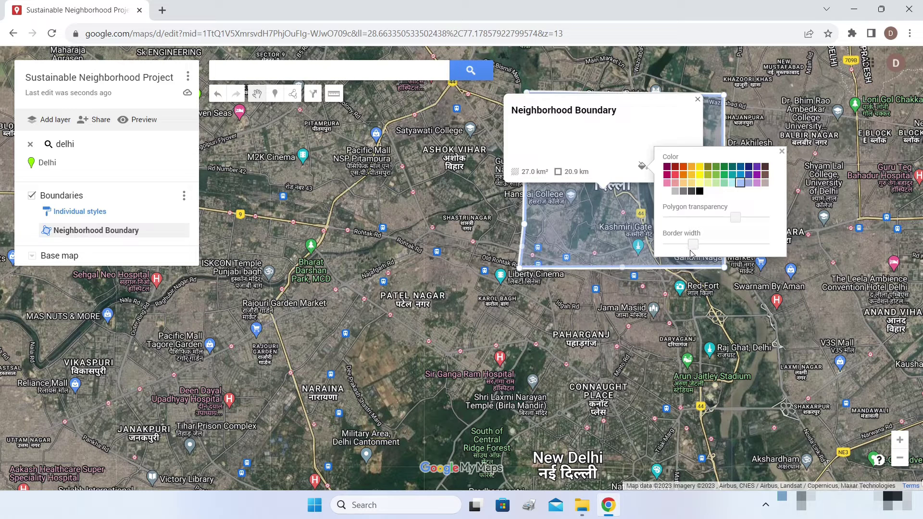
drag(739, 218, 771, 222)
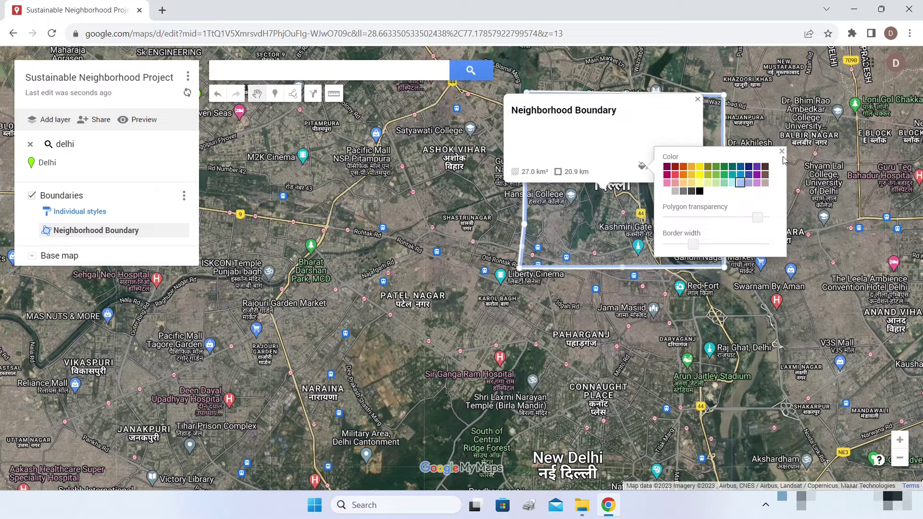
click(782, 152)
click(697, 101)
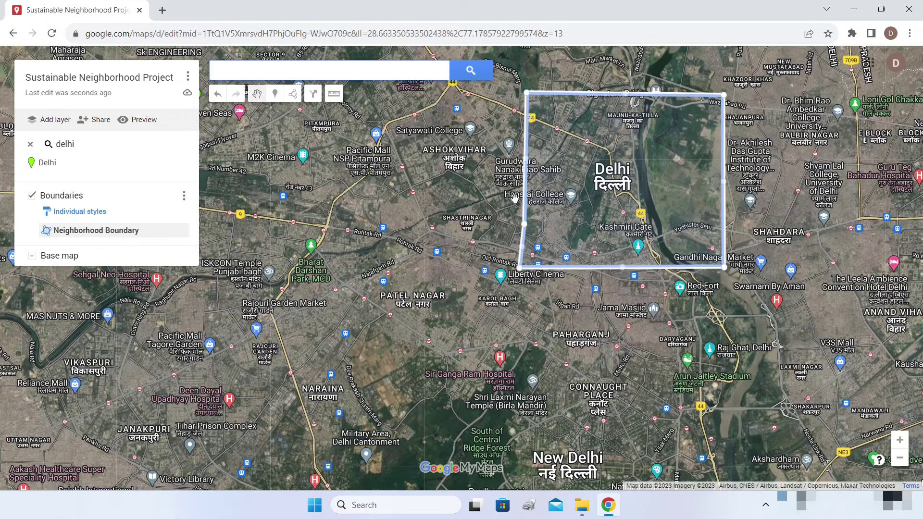
Examine the area inside the Neighborhood Boundary around Civil Lines, the Yamuna River and Signature Bridge.
scroll(672, 155, up, 3)
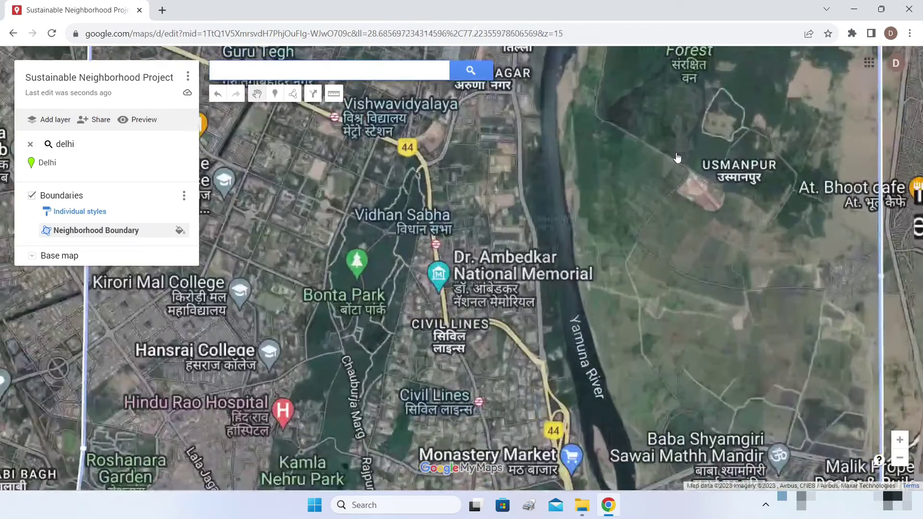
scroll(671, 159, down, 1)
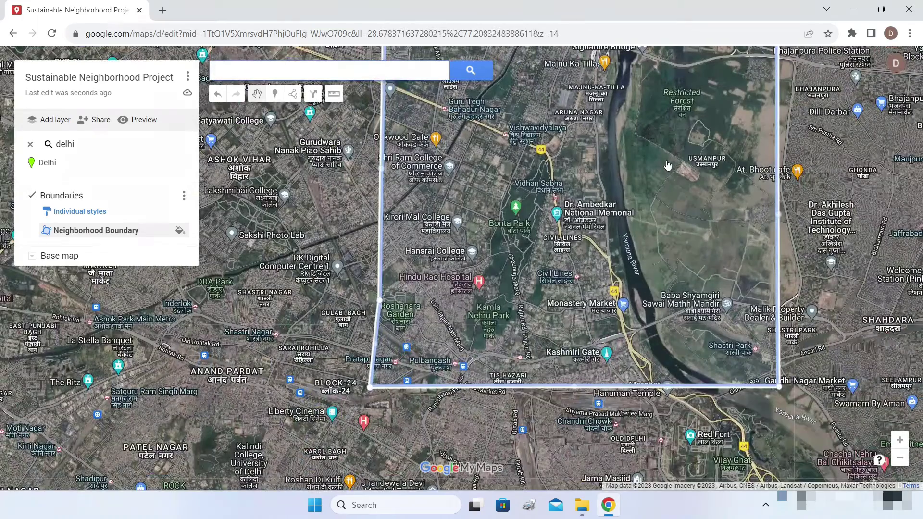
drag(672, 209, 665, 244)
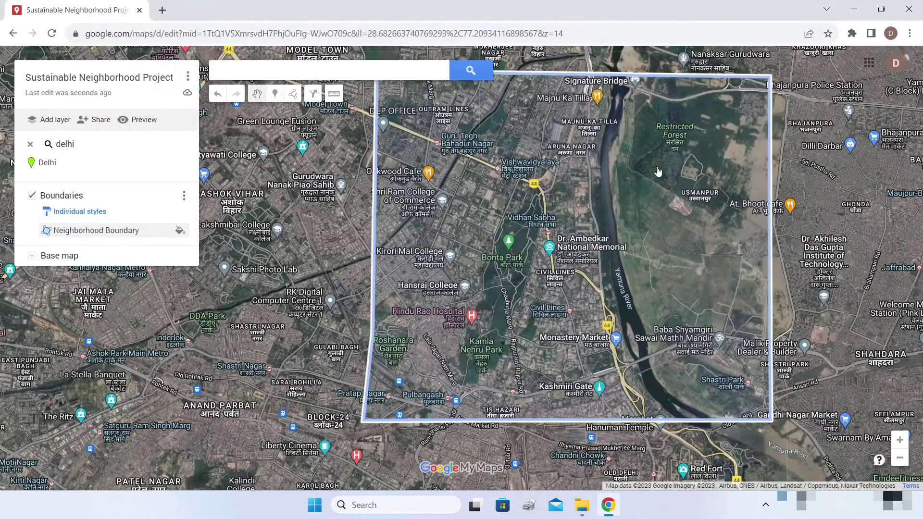
scroll(658, 172, up, 2)
drag(672, 164, 640, 268)
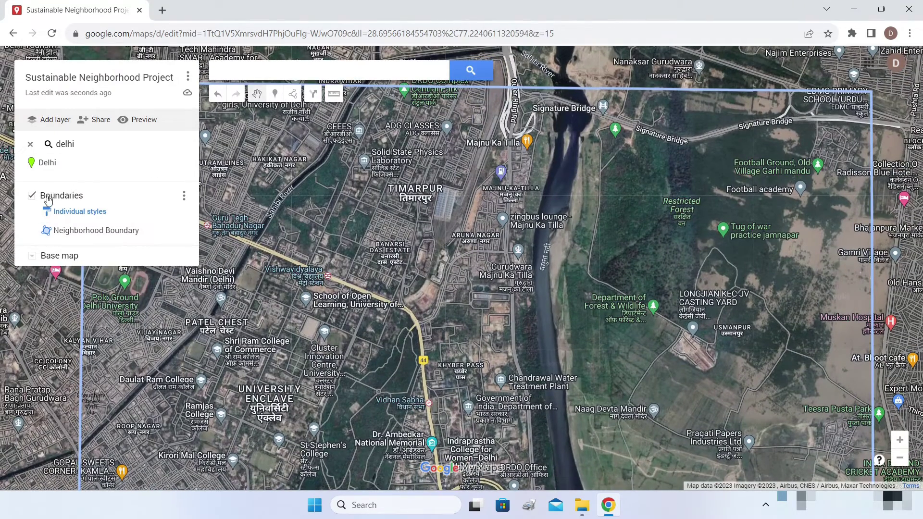
Clear the Delhi search result and add a new layer named "Proposed Plantations".
click(30, 145)
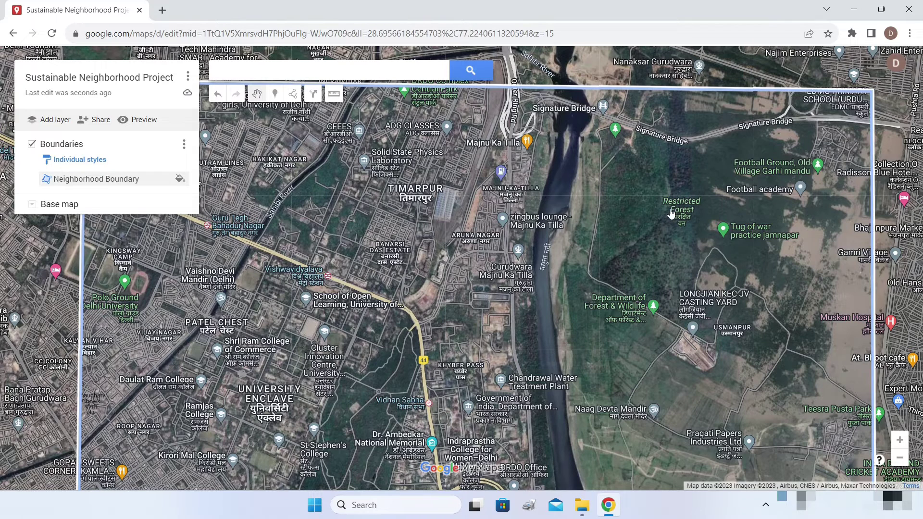
click(52, 122)
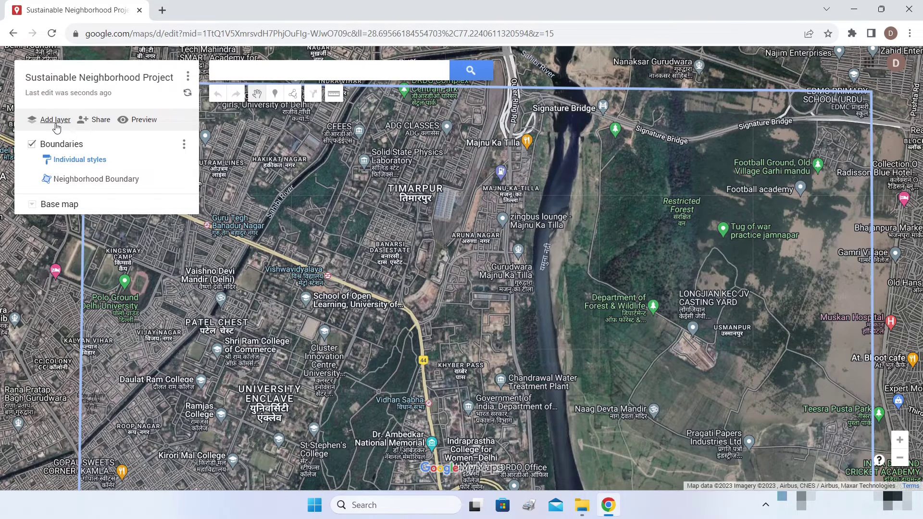
click(81, 212)
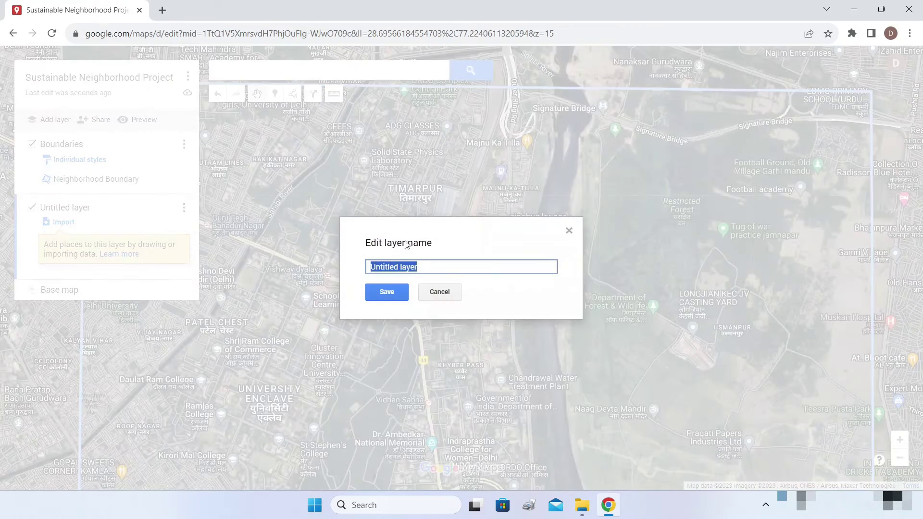
text(Proposed Pla)
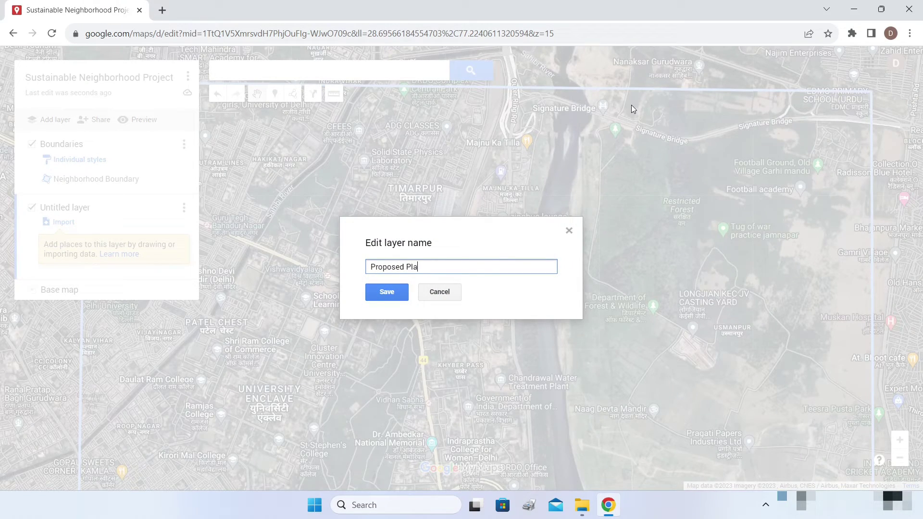
key(BackSpace)
key(BackSpace)
text(ns)
click(388, 293)
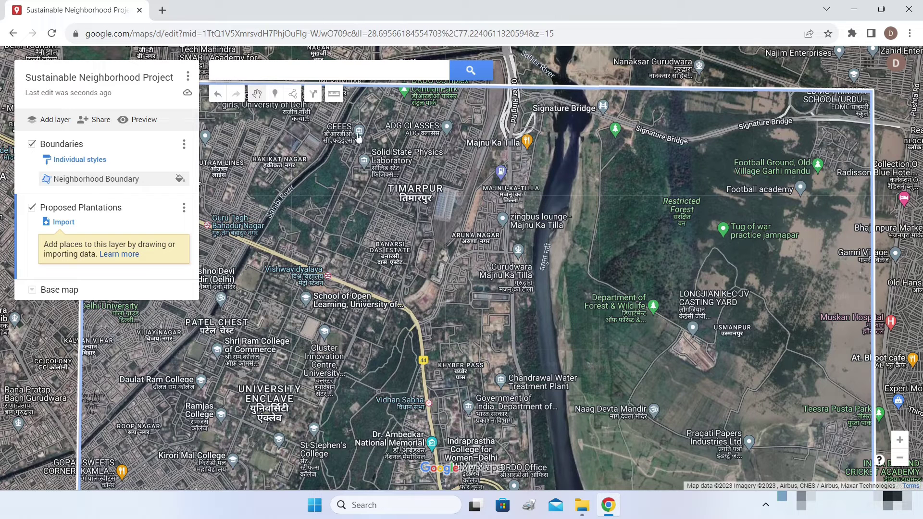
Outline the green strip along the Yamuna's east bank, south of Yoga Spot, as a closed polygon of about 10.7 ha.
click(293, 93)
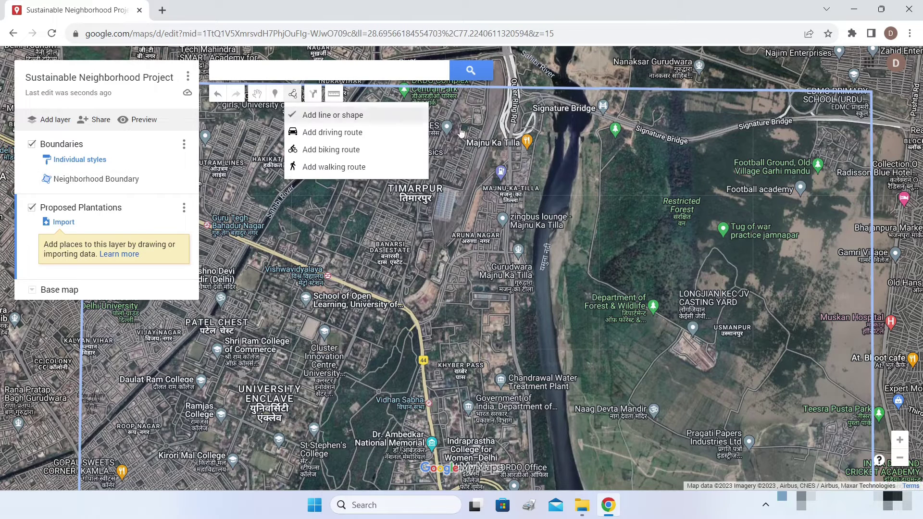
click(336, 116)
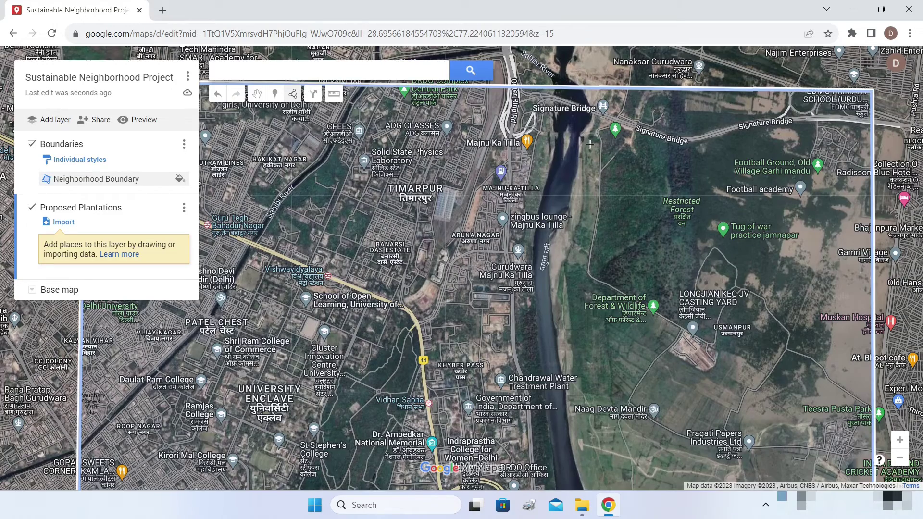
scroll(590, 144, down, 1)
scroll(591, 145, up, 3)
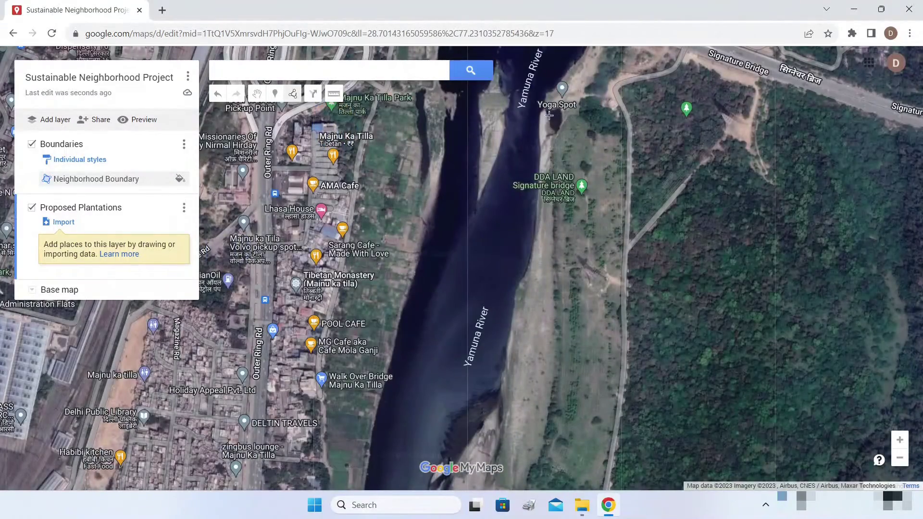
click(548, 161)
click(555, 334)
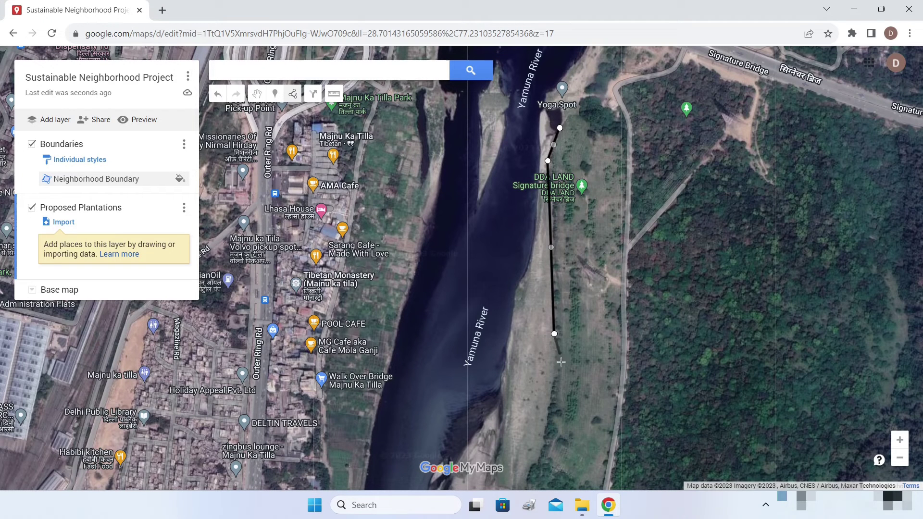
click(552, 400)
click(543, 454)
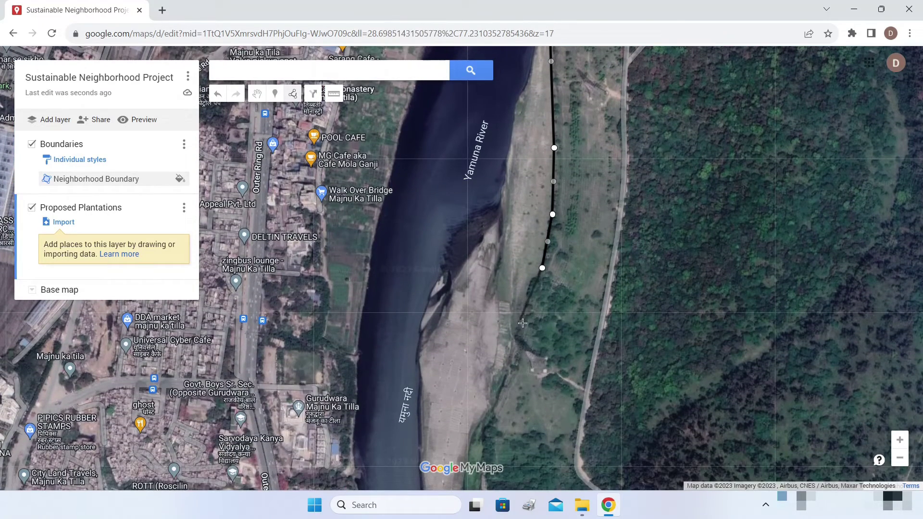
click(522, 331)
click(522, 359)
click(494, 407)
click(498, 434)
click(543, 439)
click(574, 433)
click(597, 322)
click(621, 166)
click(621, 90)
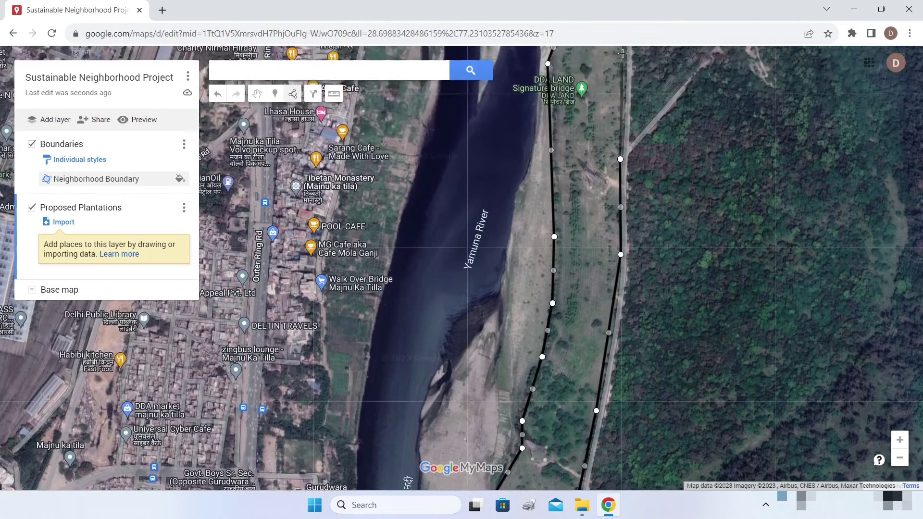
click(620, 119)
click(611, 106)
click(570, 113)
click(560, 127)
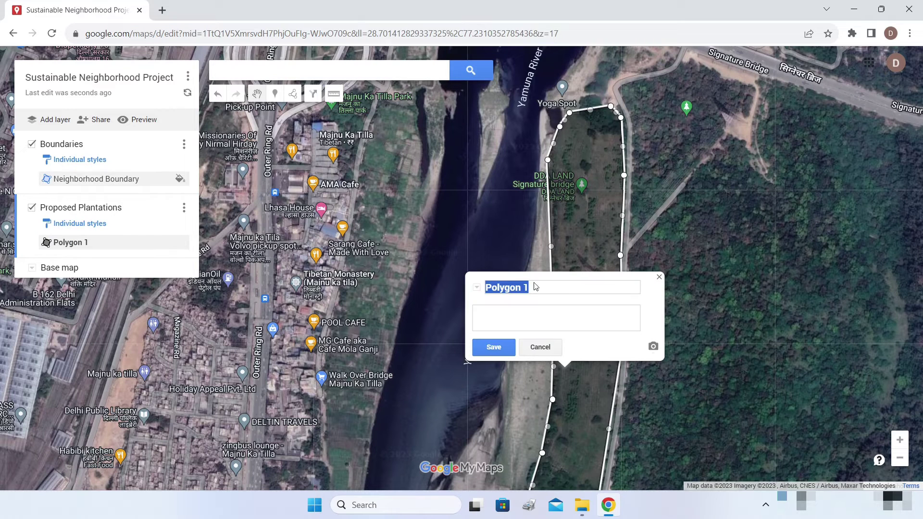
Name the riverbank polygon "Plantation Area 1" and give it a fully opaque green fill.
text(P)
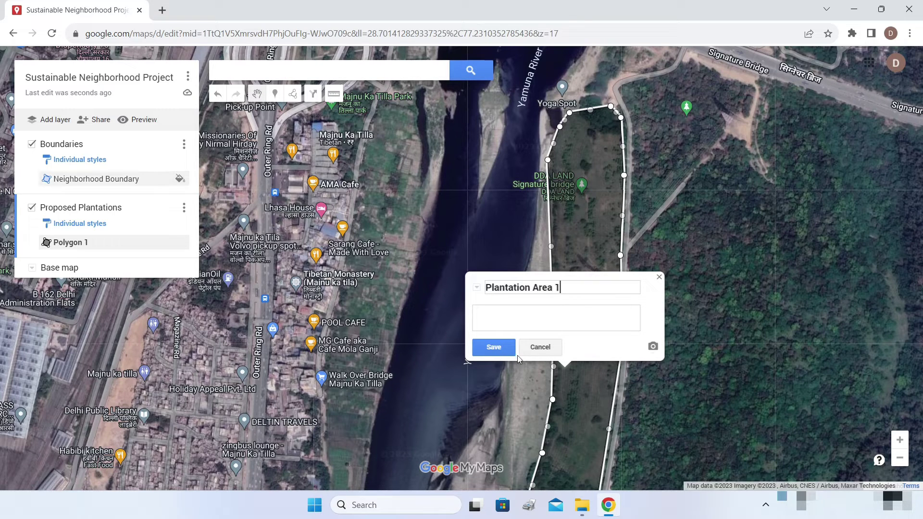
click(494, 347)
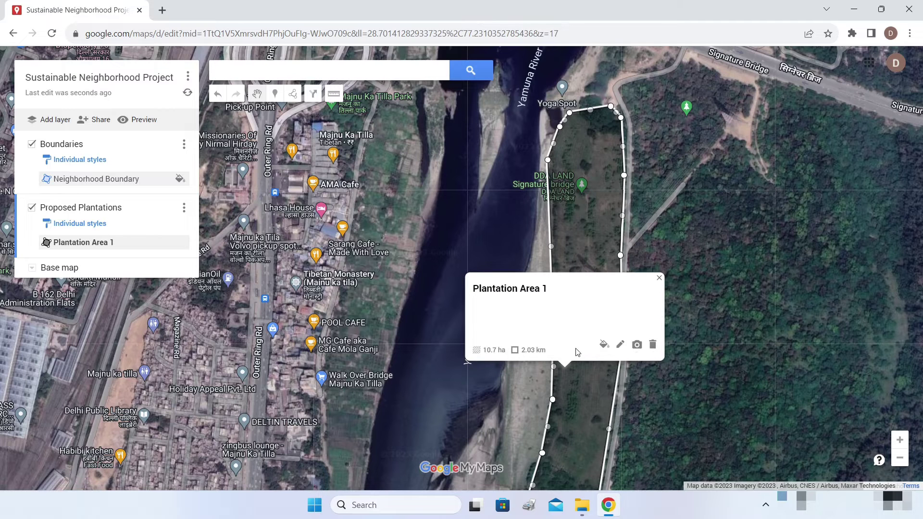
click(604, 344)
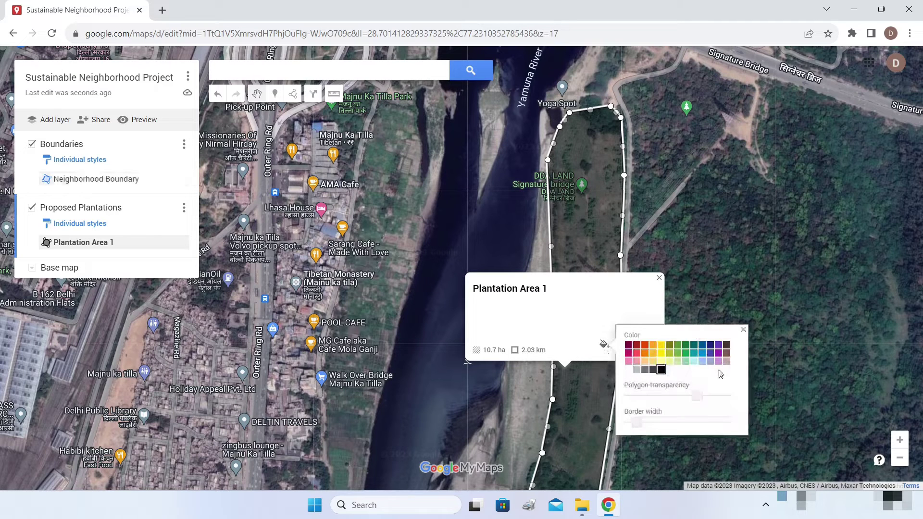
click(686, 356)
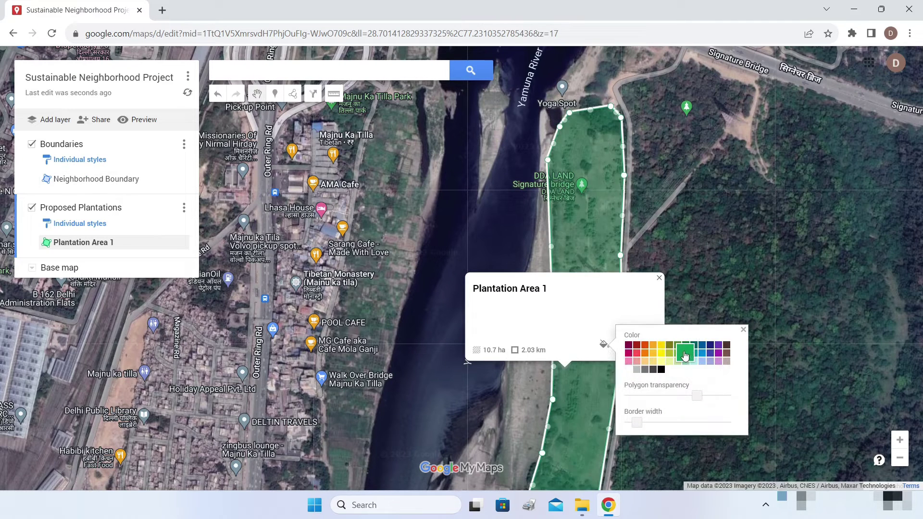
drag(696, 396, 620, 398)
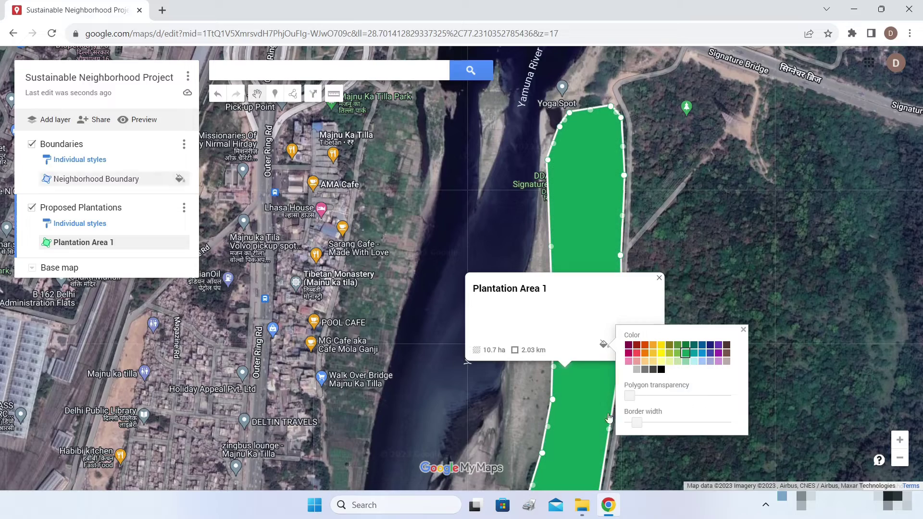
click(659, 278)
Trace the bare clearing south of Tug of war practice jamnapar as a closed polygon of about 2.87 ha.
scroll(734, 262, down, 1)
scroll(735, 262, up, 2)
scroll(740, 289, down, 2)
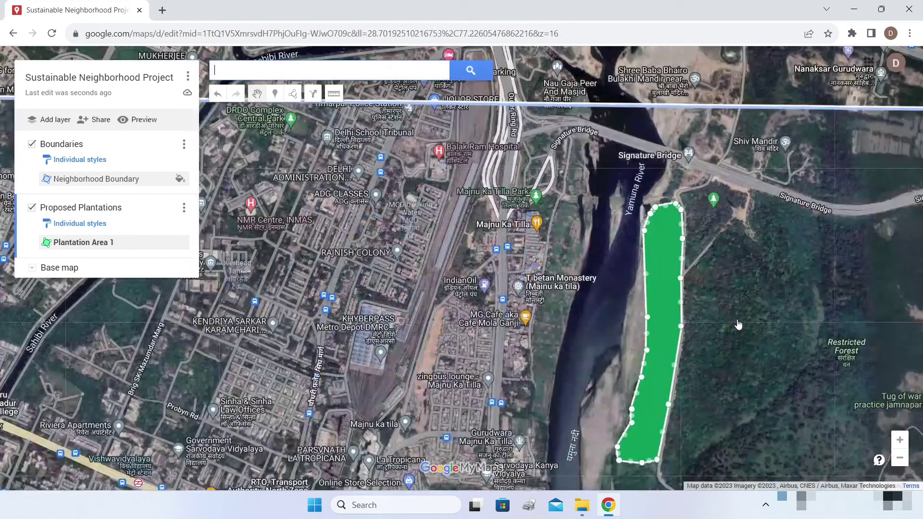
scroll(738, 323, down, 1)
drag(788, 371, 651, 291)
scroll(650, 287, up, 3)
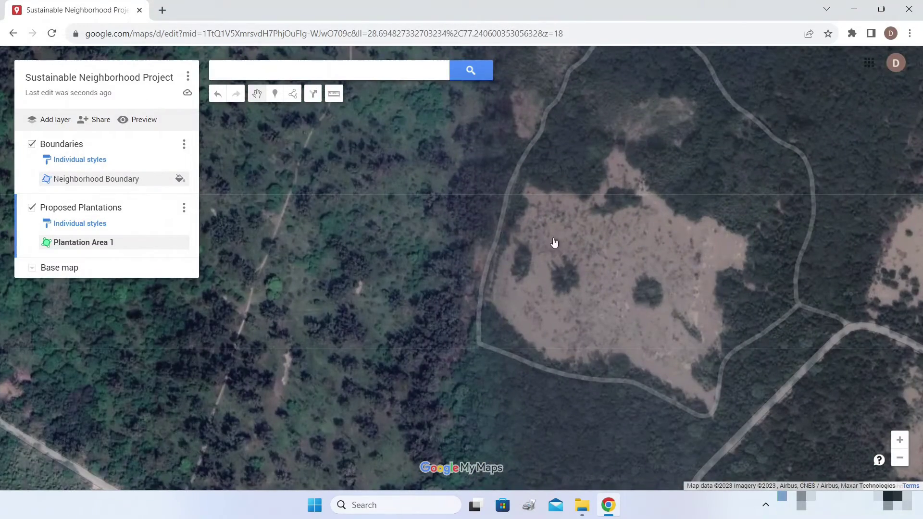
click(293, 93)
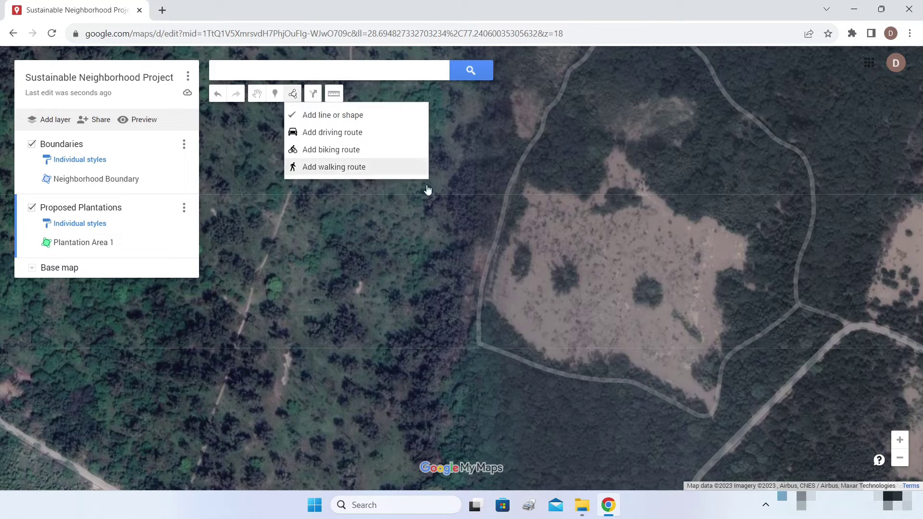
click(616, 149)
click(607, 181)
click(575, 195)
click(528, 186)
click(513, 226)
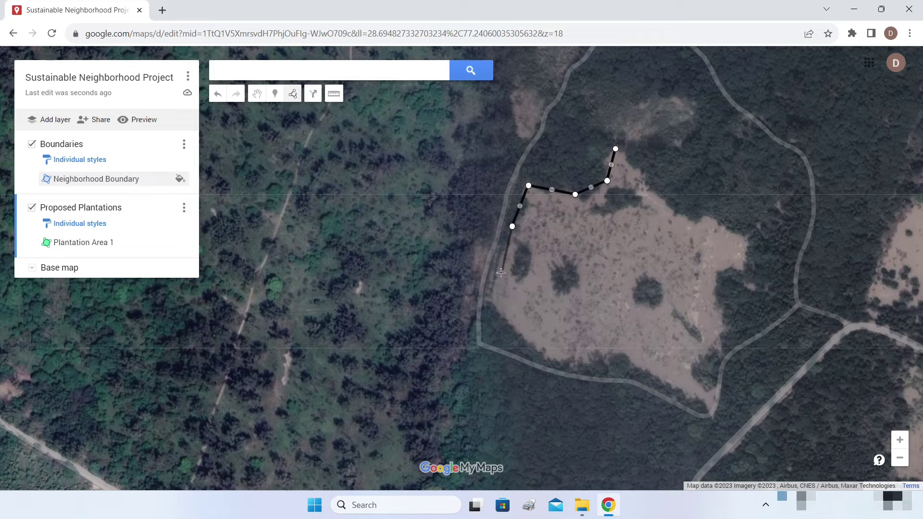
click(499, 311)
click(558, 364)
click(626, 355)
click(670, 385)
click(712, 413)
click(725, 354)
click(716, 291)
click(723, 270)
click(745, 241)
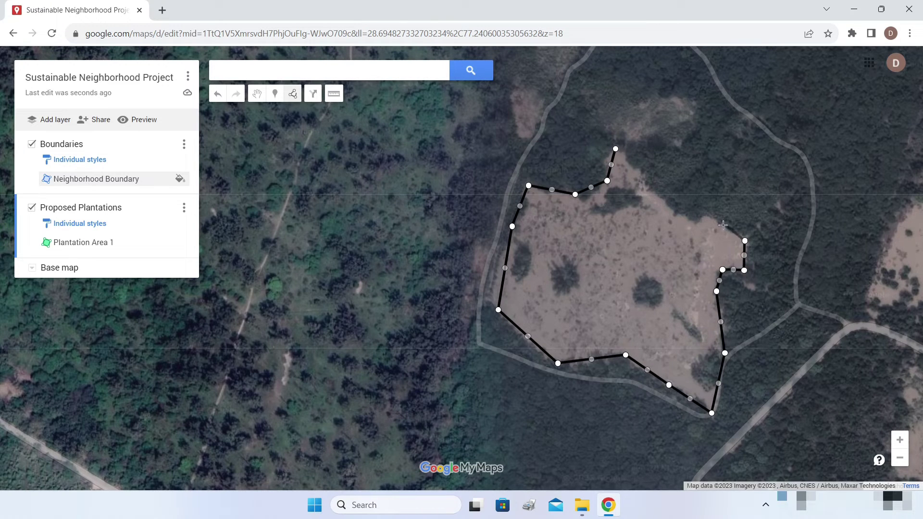
click(711, 217)
click(695, 224)
click(649, 190)
click(632, 166)
click(615, 149)
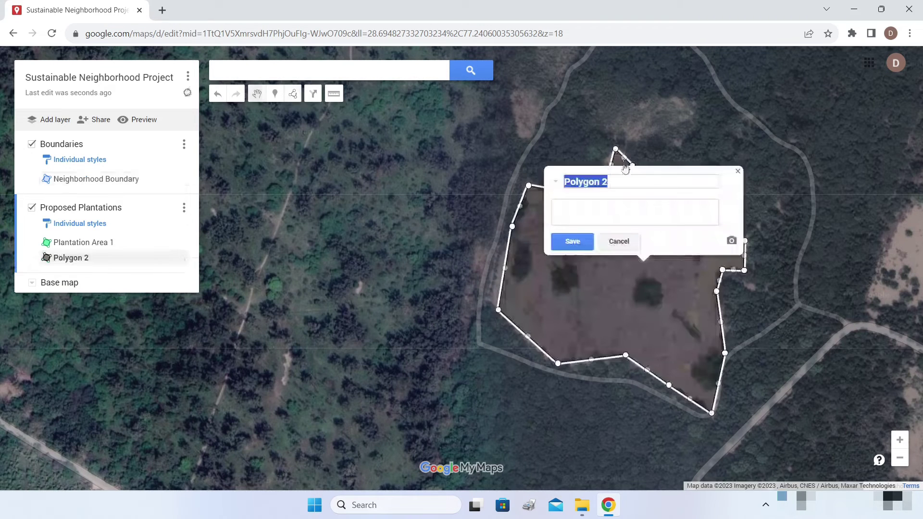
Name the clearing polygon "Plantation Area 2" and color it green.
text(Pl)
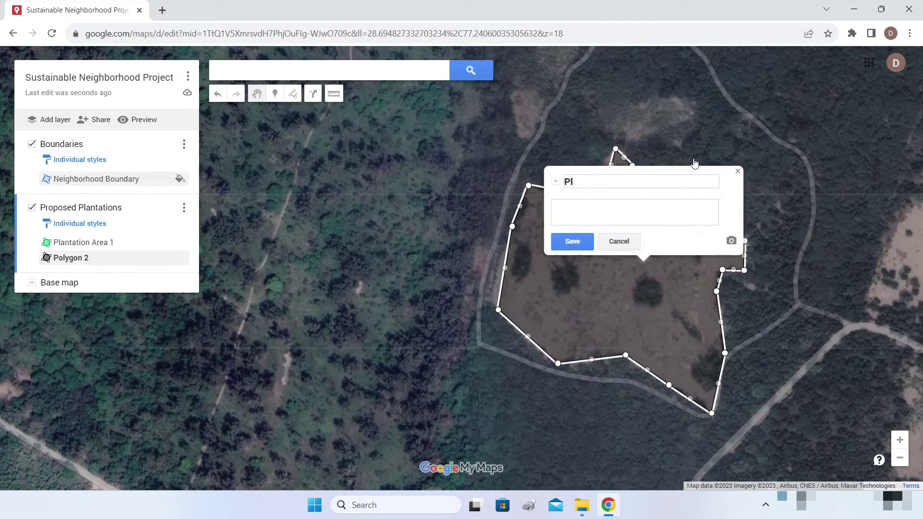
text(antatio)
click(573, 242)
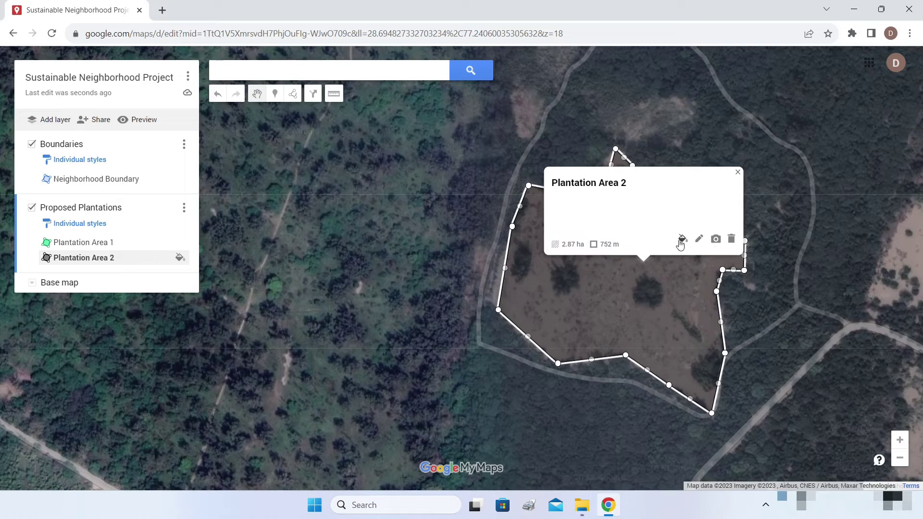
click(683, 239)
click(758, 257)
click(738, 172)
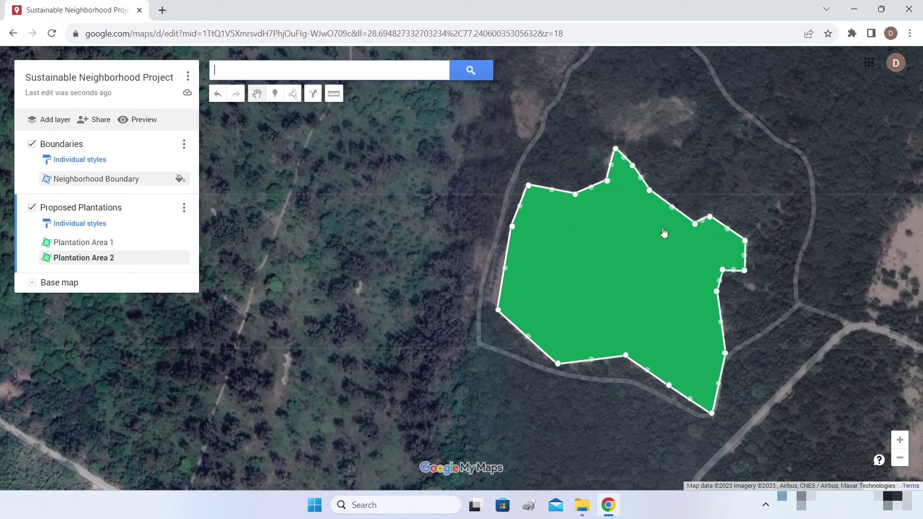
Switch the Proposed Plantations layer to Uniform style and label its polygons by name.
scroll(427, 258, down, 2)
scroll(430, 259, down, 2)
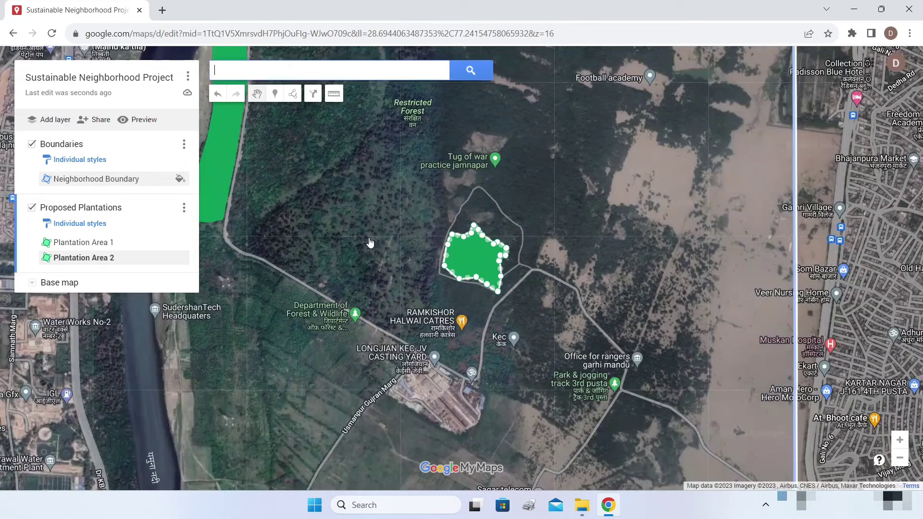
drag(370, 243, 552, 347)
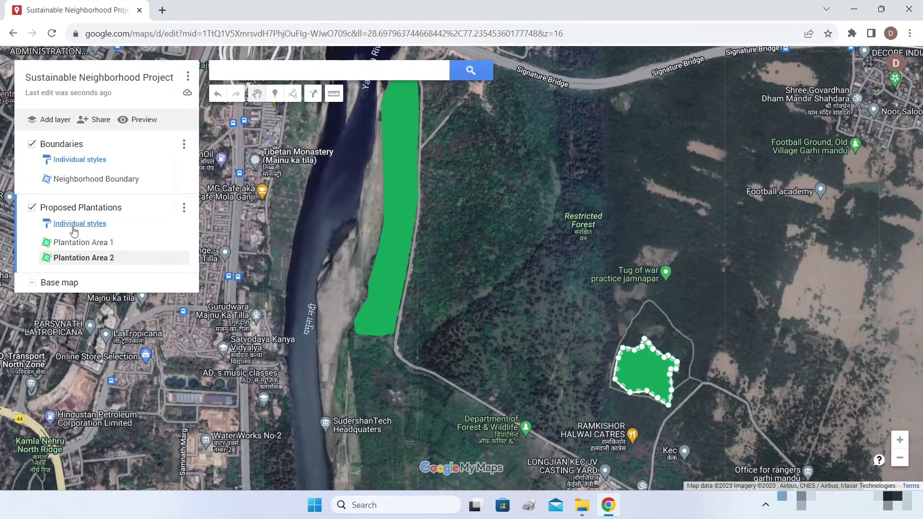
click(73, 224)
click(96, 230)
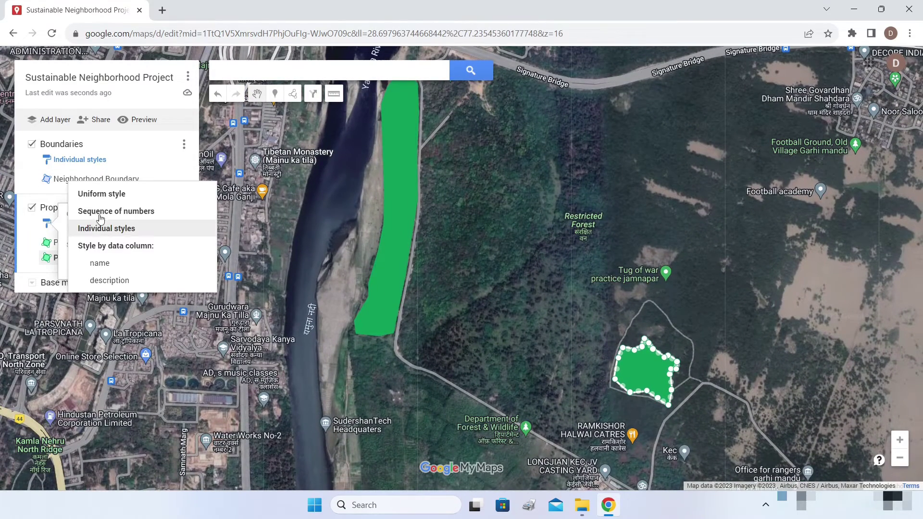
click(100, 194)
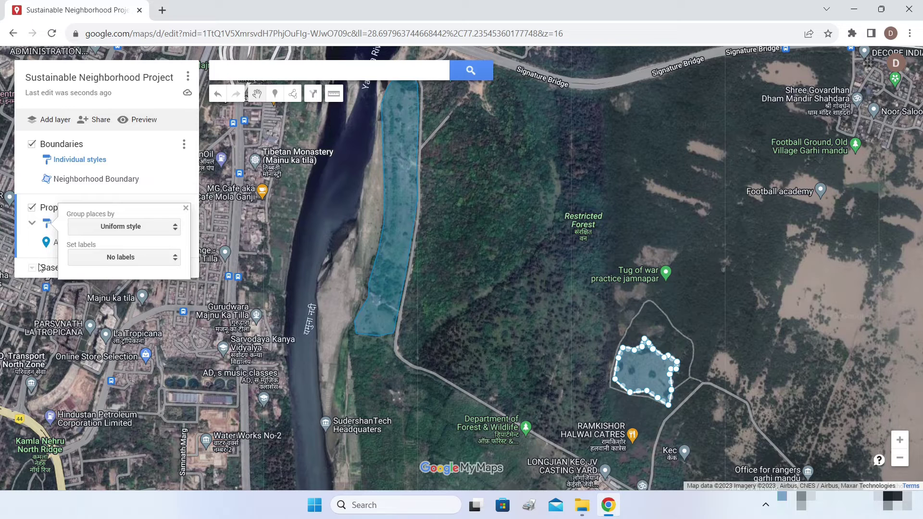
click(115, 259)
click(96, 290)
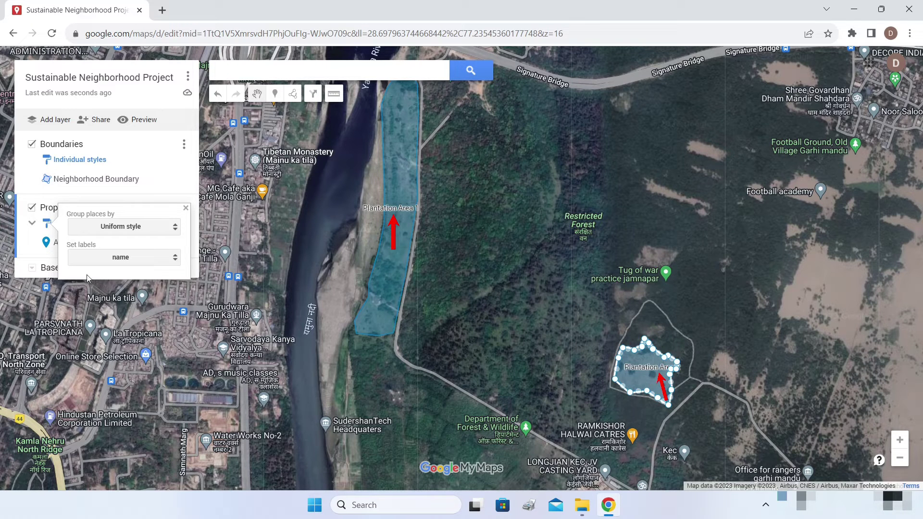
click(22, 247)
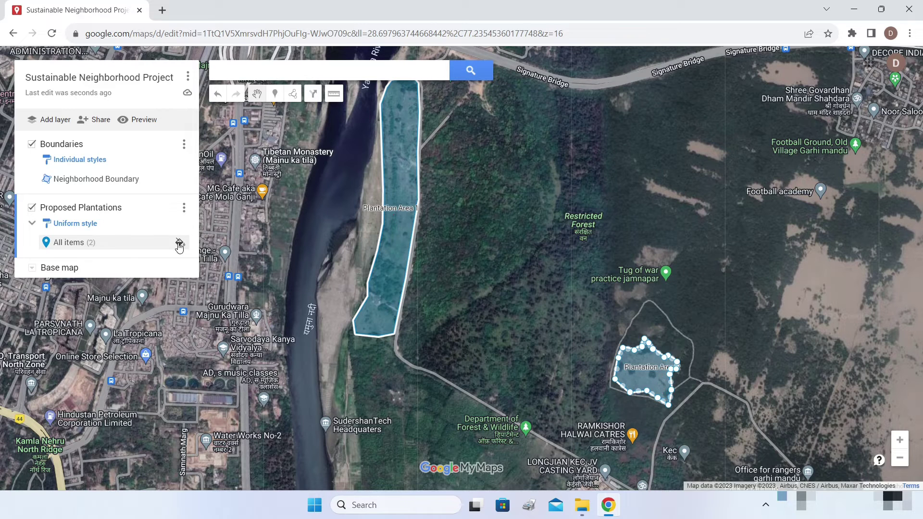
Color all items in the Proposed Plantations layer green with a fully opaque fill.
click(179, 244)
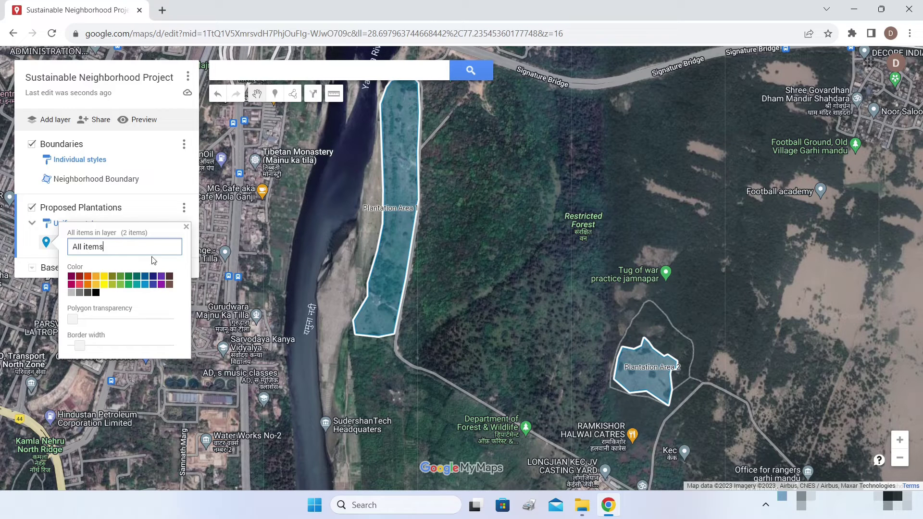
click(128, 287)
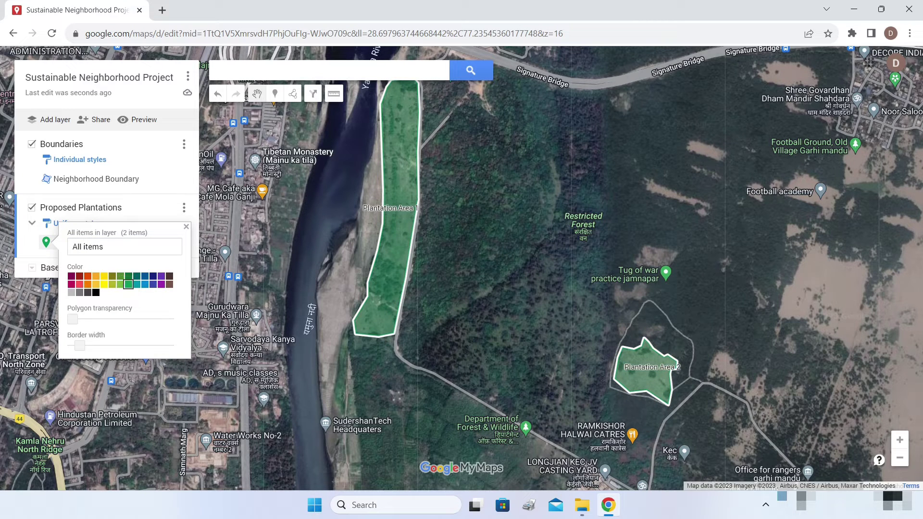
click(69, 321)
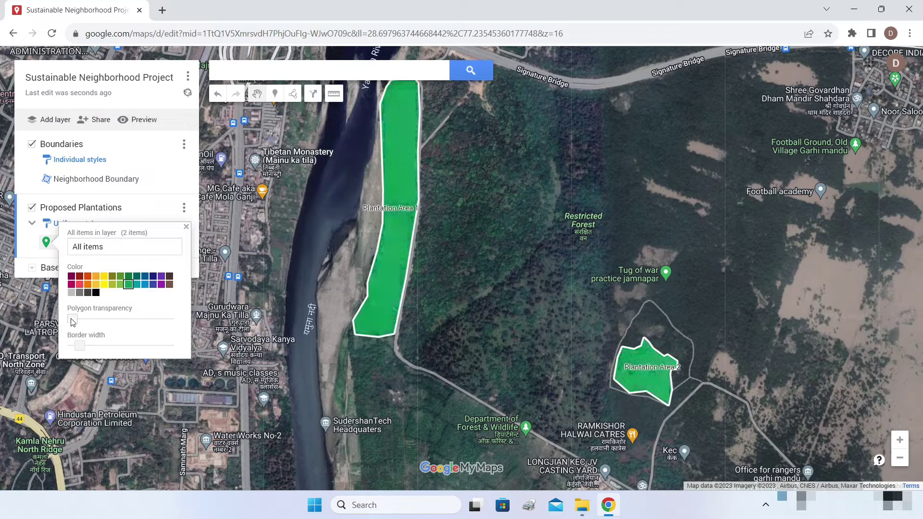
Increase the border width of all Proposed Plantations items and bring the whole Neighborhood Boundary into view.
drag(79, 346, 98, 347)
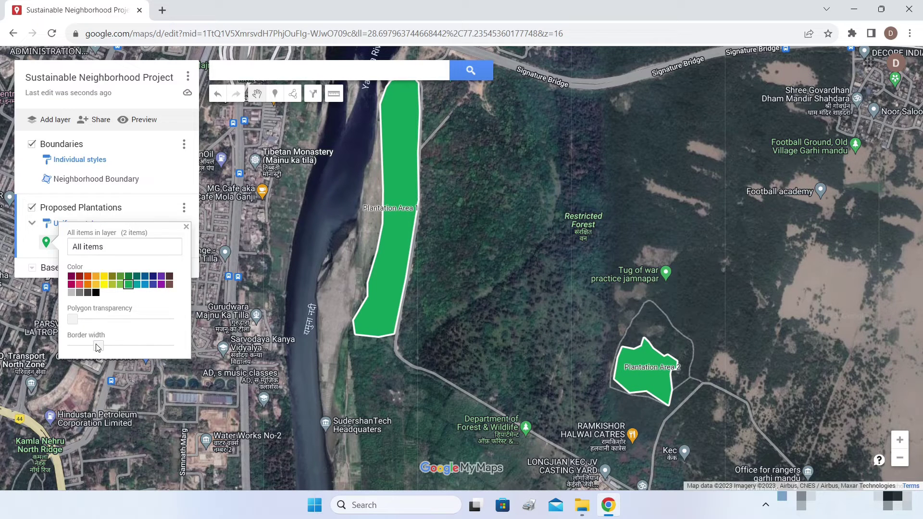
click(96, 179)
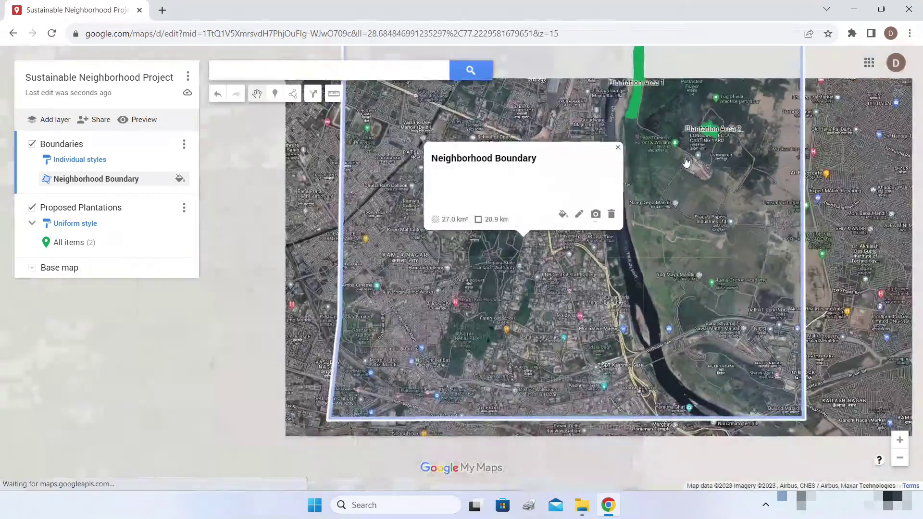
mouse_move(686, 163)
mouse_down()
mouse_move(687, 187)
mouse_move(685, 161)
mouse_move(692, 169)
mouse_up()
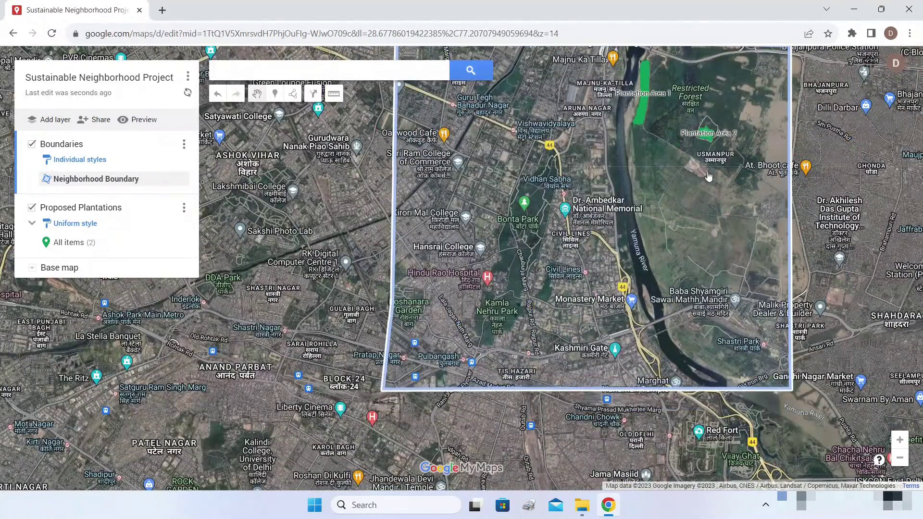
click(829, 180)
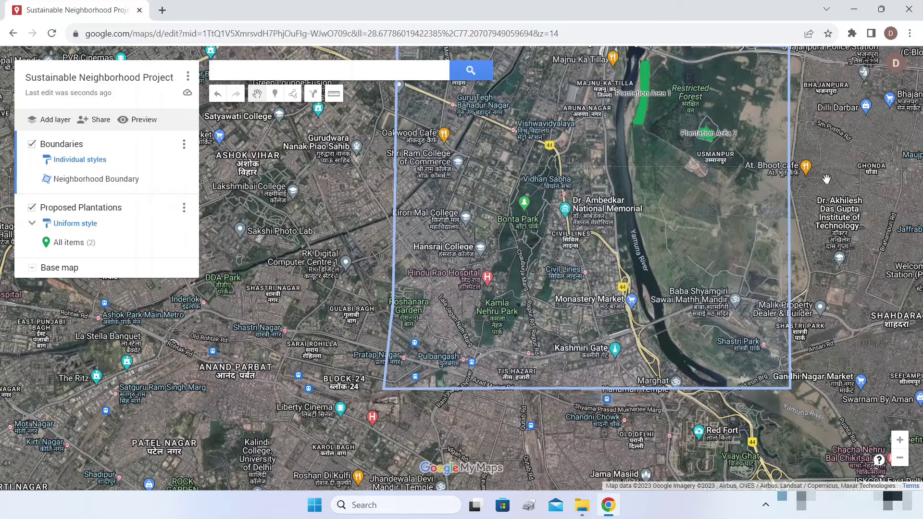
drag(672, 120, 672, 174)
click(672, 174)
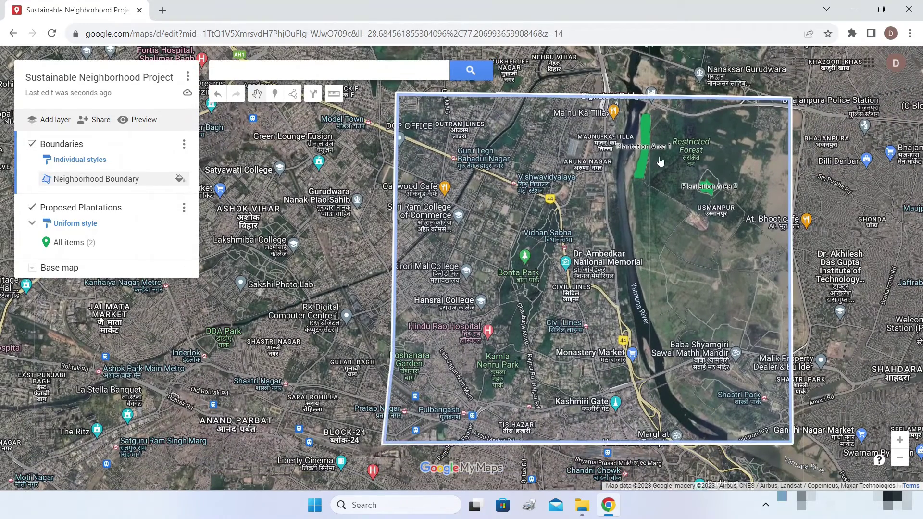
Add a new layer and name it "Nature Trails".
click(356, 217)
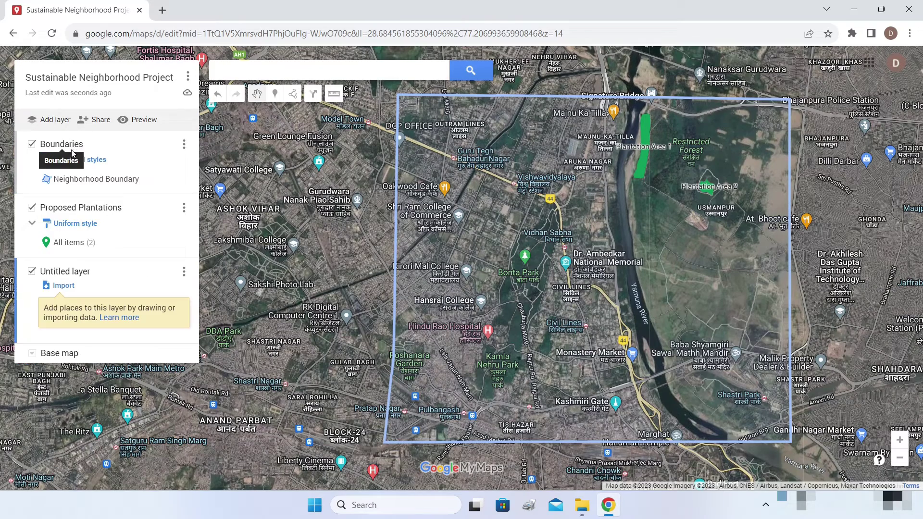
click(75, 275)
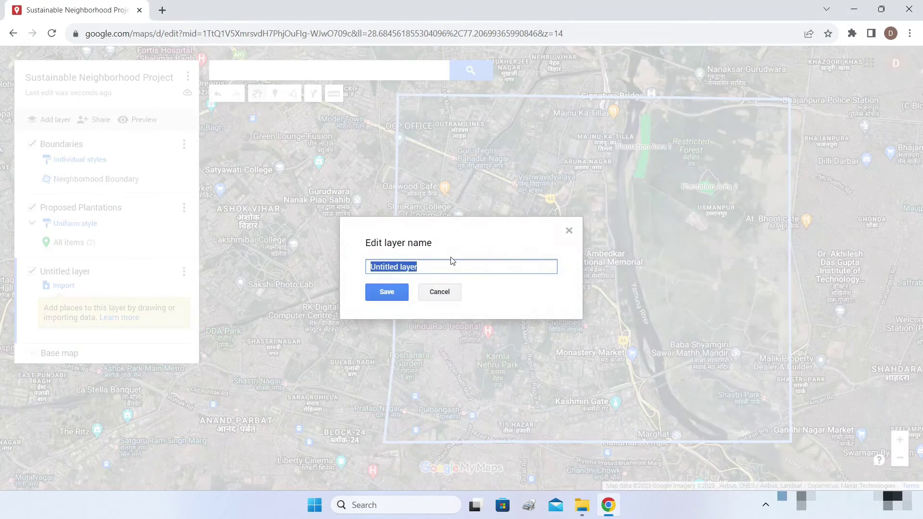
text(Nature)
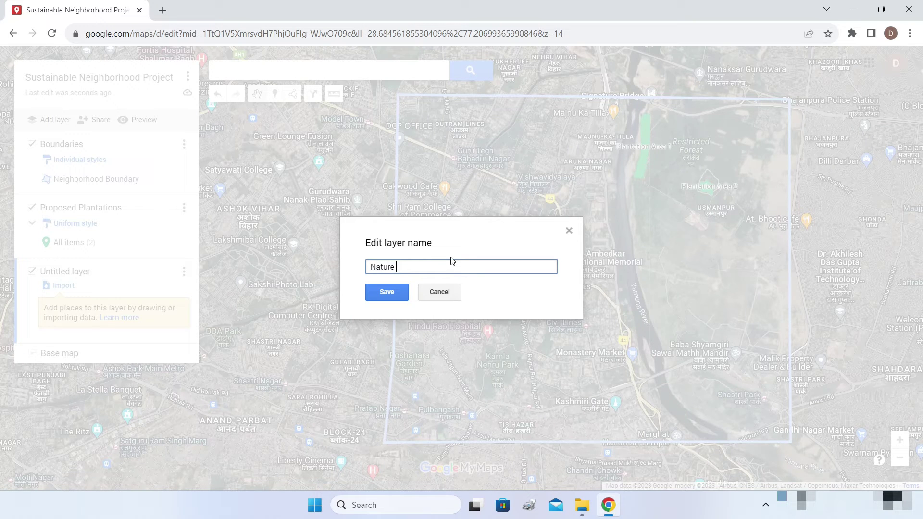
text( Trails)
click(398, 294)
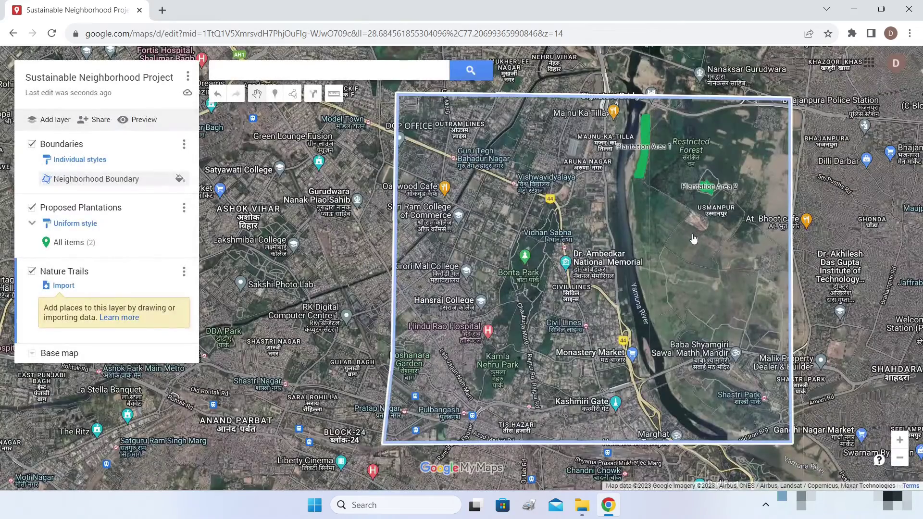
Make Nature Trails the active layer and frame the forest between Plantation Area 1 and Plantation Area 2.
scroll(695, 156, up, 1)
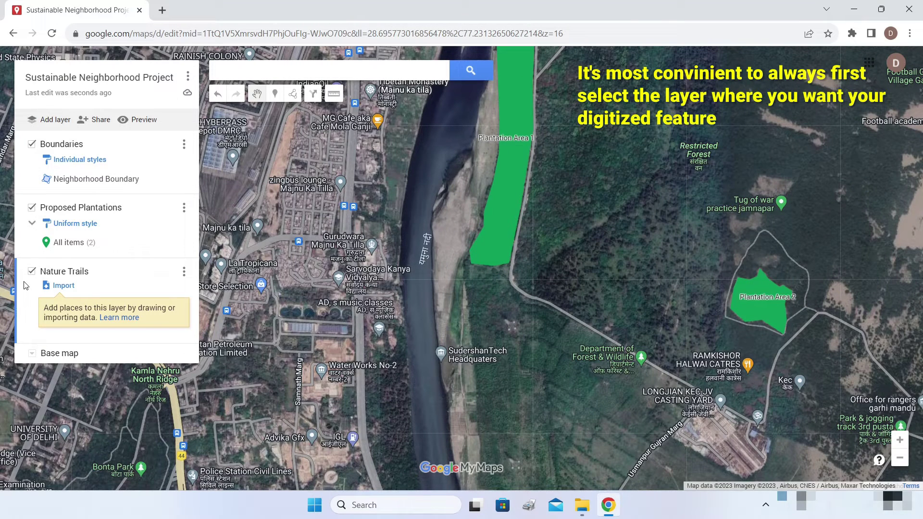
click(19, 190)
click(19, 317)
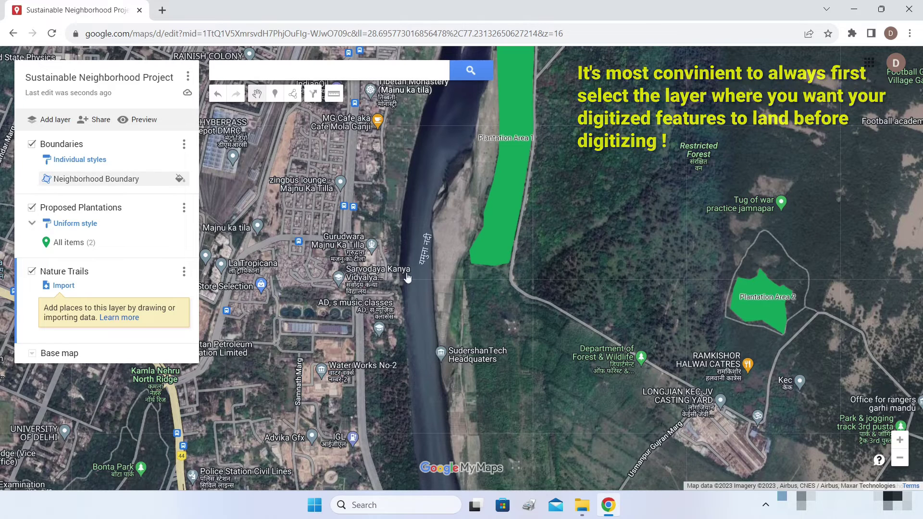
drag(643, 167, 524, 270)
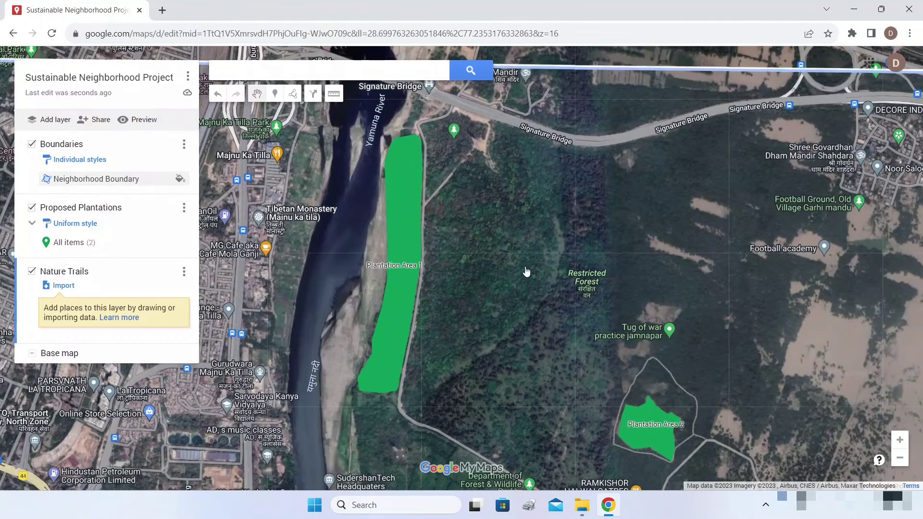
Draw a curved line through the forest east of Plantation Area 1, running northeast and ending at the Signature Bridge road.
click(293, 94)
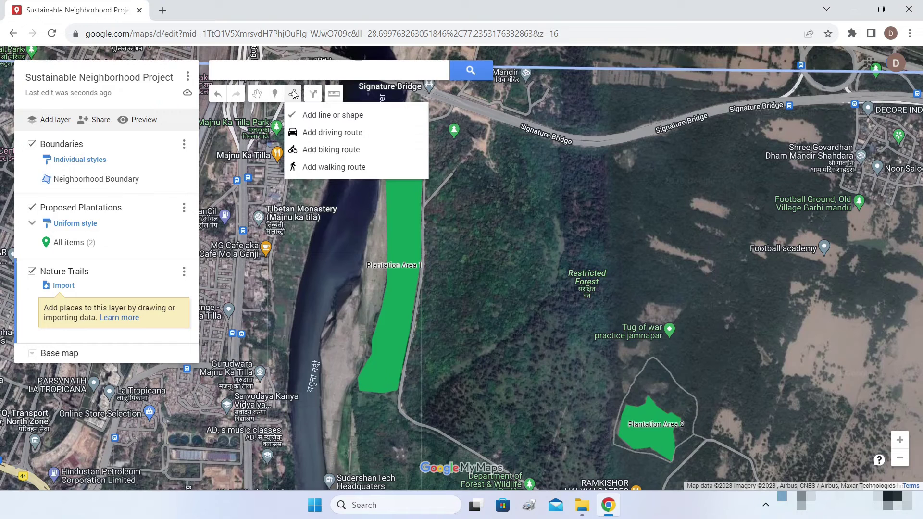
click(312, 115)
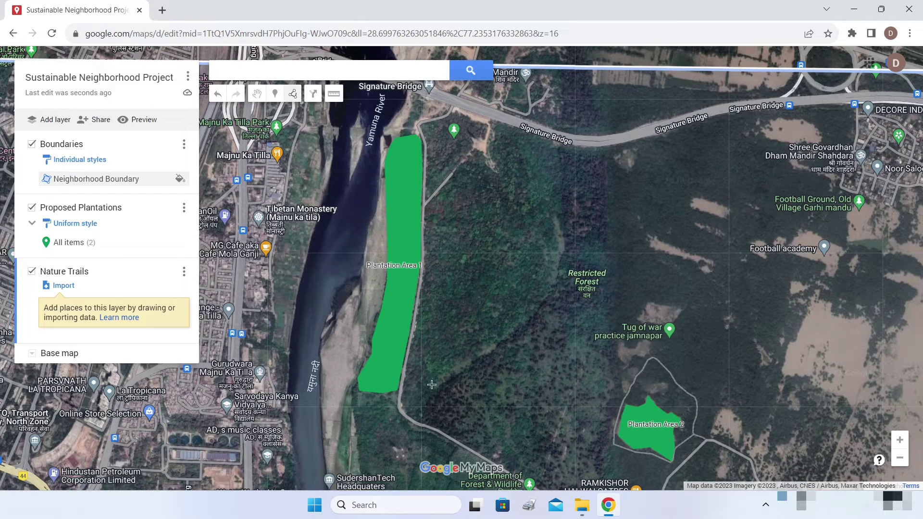
click(513, 334)
click(546, 298)
click(565, 249)
click(558, 201)
click(565, 177)
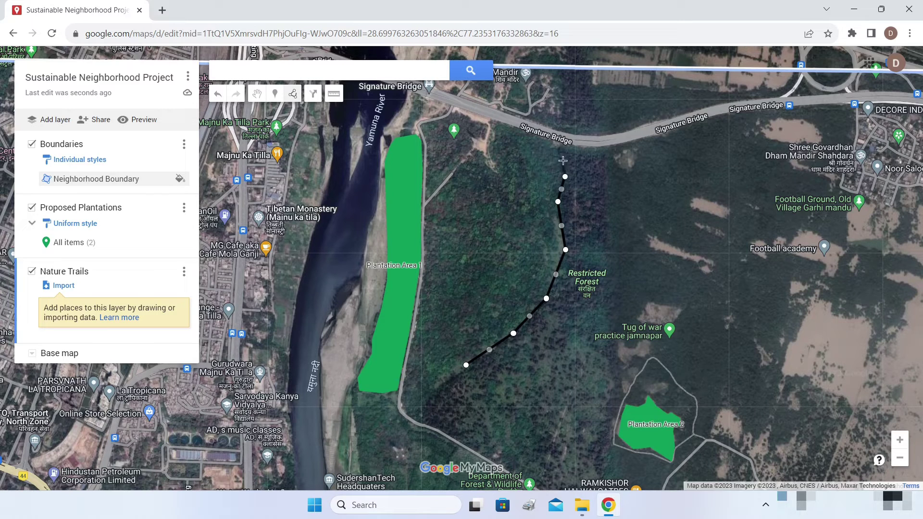
click(563, 148)
click(563, 148)
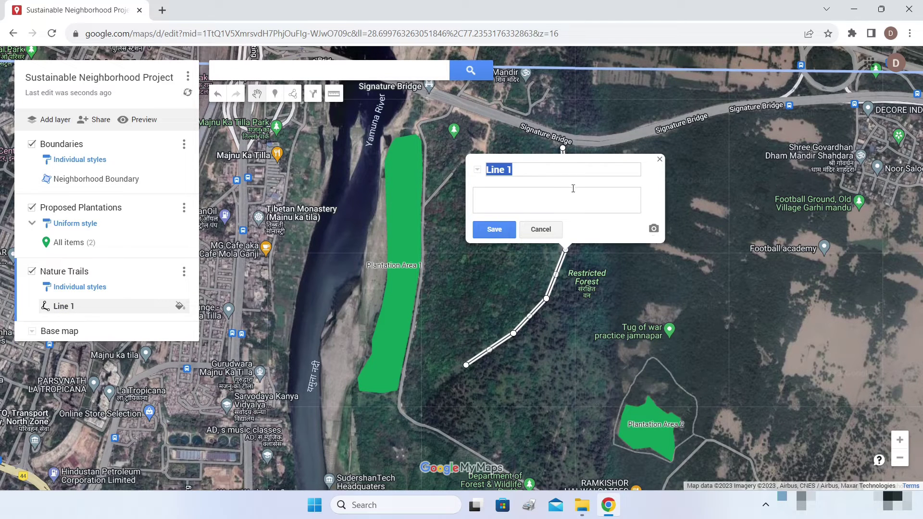
Name the forest line "Forest Trek 1" and extend its southwest end to the road bend below Plantation Area 1, about 1.18 km overall.
text(Forest Tre)
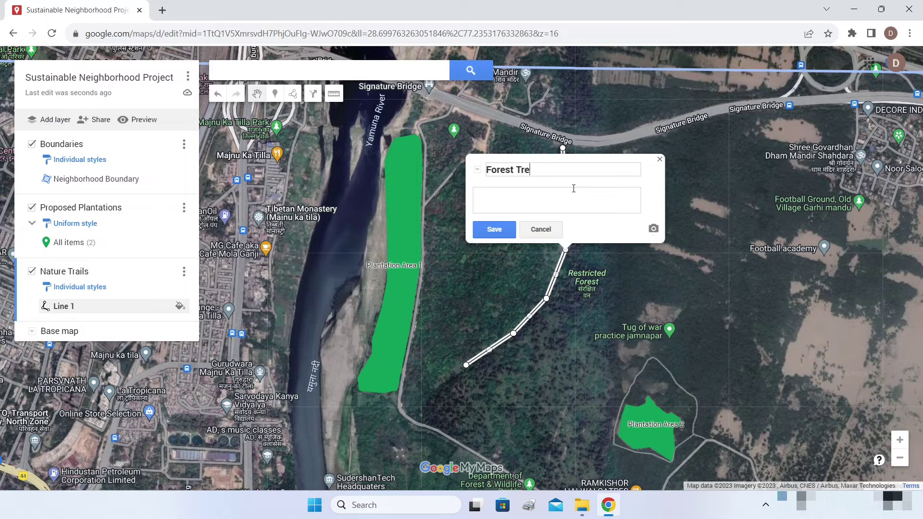
text(k 1)
click(494, 229)
drag(471, 373, 403, 411)
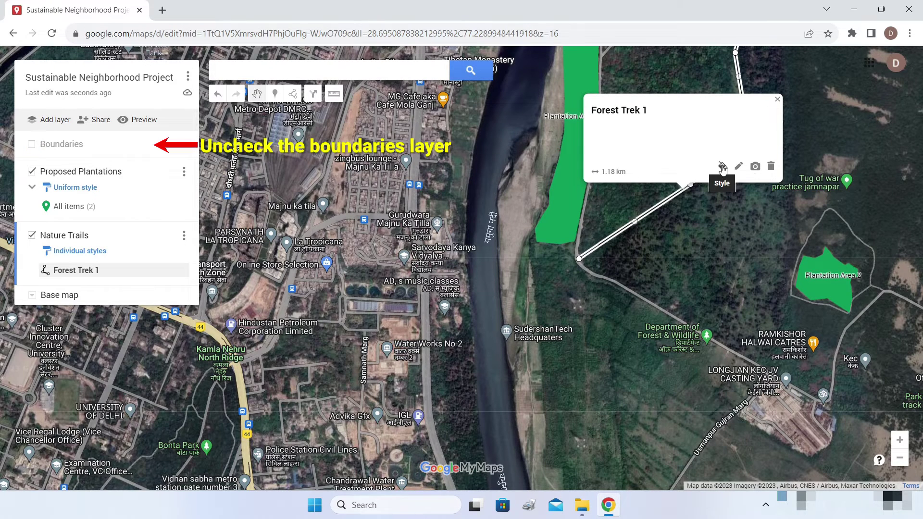
Color Forest Trek 1 red and increase its line width.
click(722, 167)
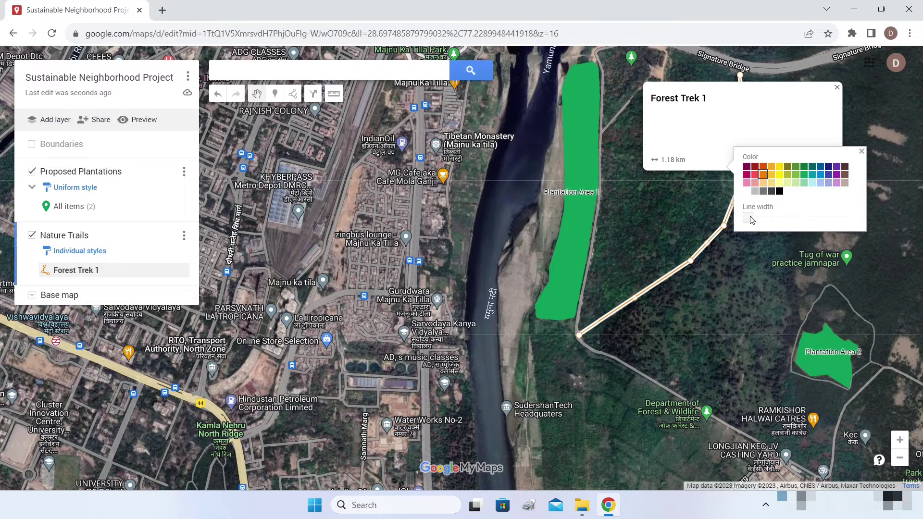
click(756, 179)
drag(748, 220, 761, 220)
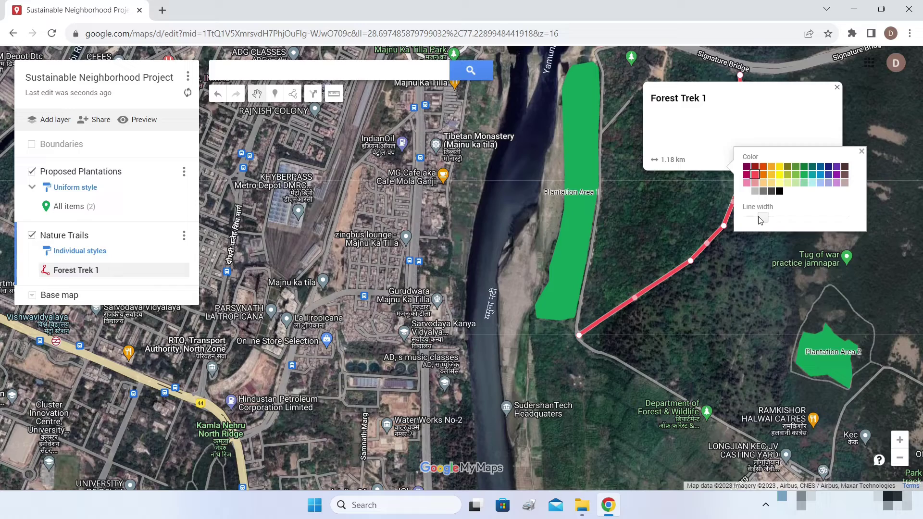
click(861, 151)
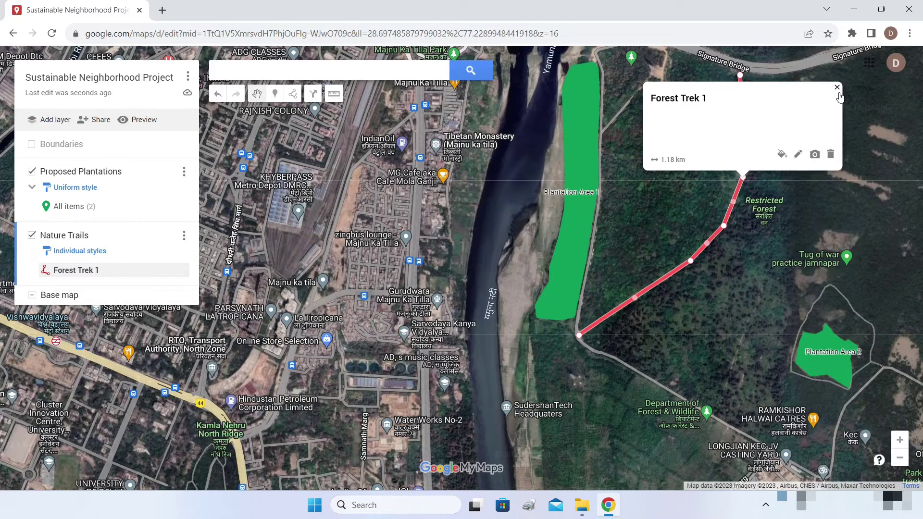
click(838, 93)
Draw a line about 876 m long southward along the Yamuna's sandy east bank, starting just west of Plantation Area 1's southern end.
scroll(805, 155, down, 2)
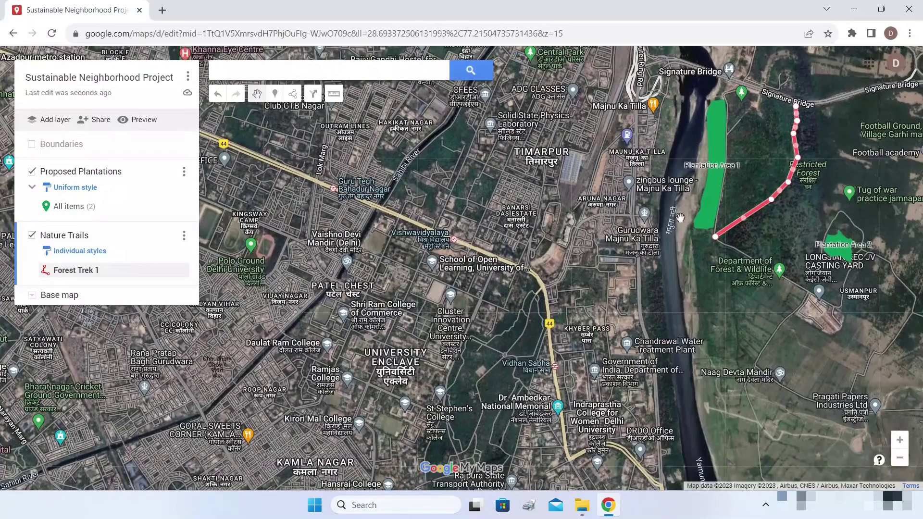
click(297, 94)
click(313, 114)
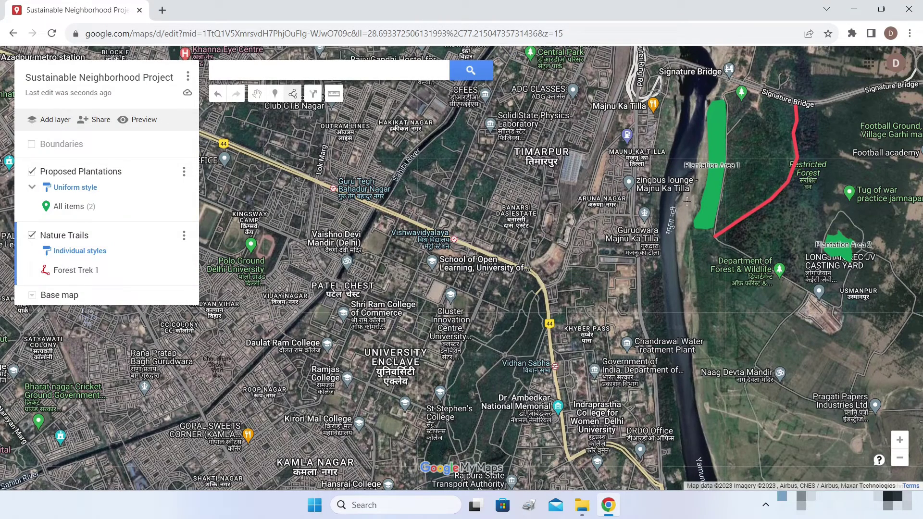
click(683, 238)
click(688, 272)
click(689, 299)
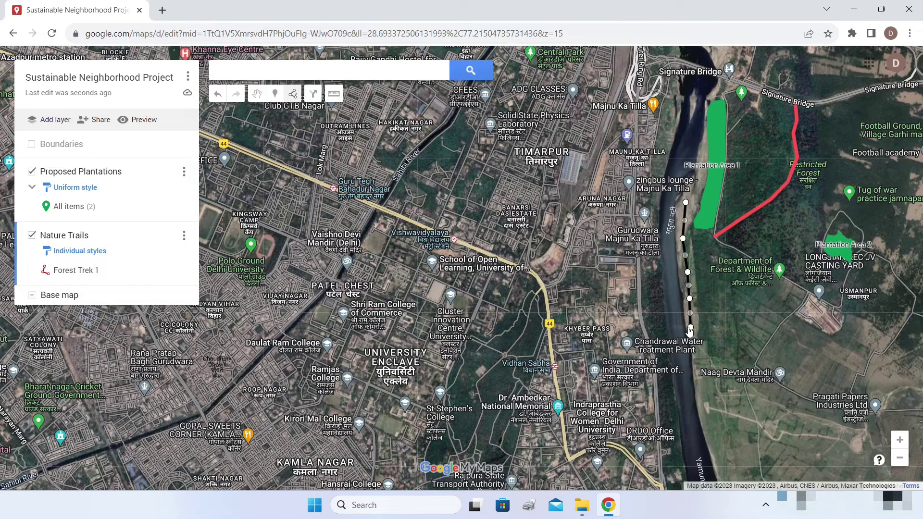
click(690, 328)
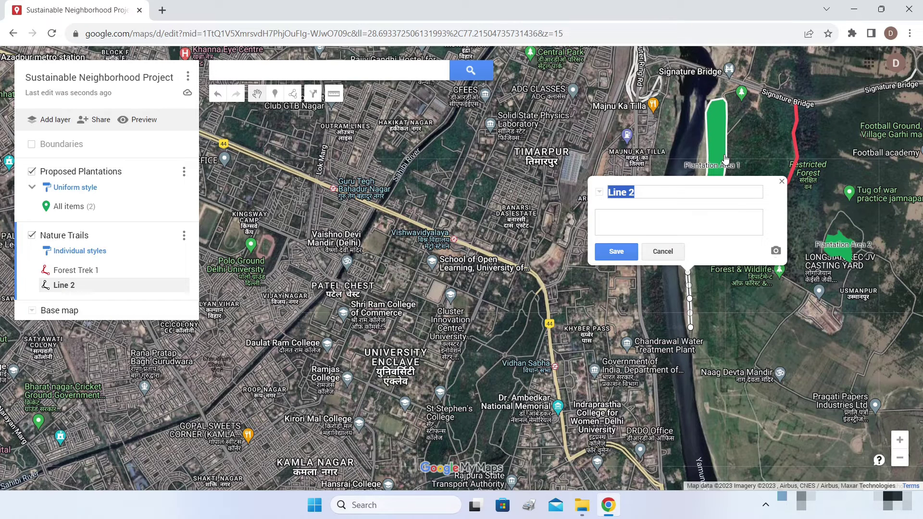
Name the riverbank line "Sandy Bank Trek".
click(649, 195)
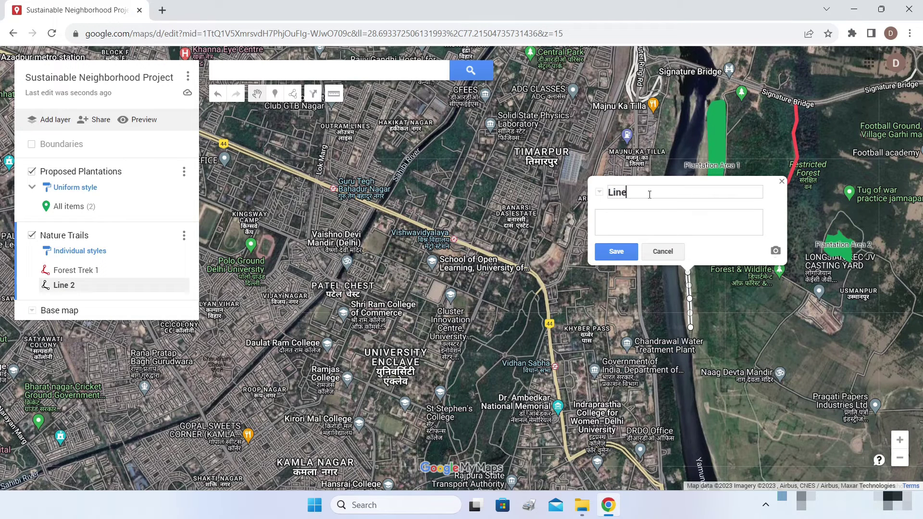
text(Sandy Bank Trek)
click(617, 252)
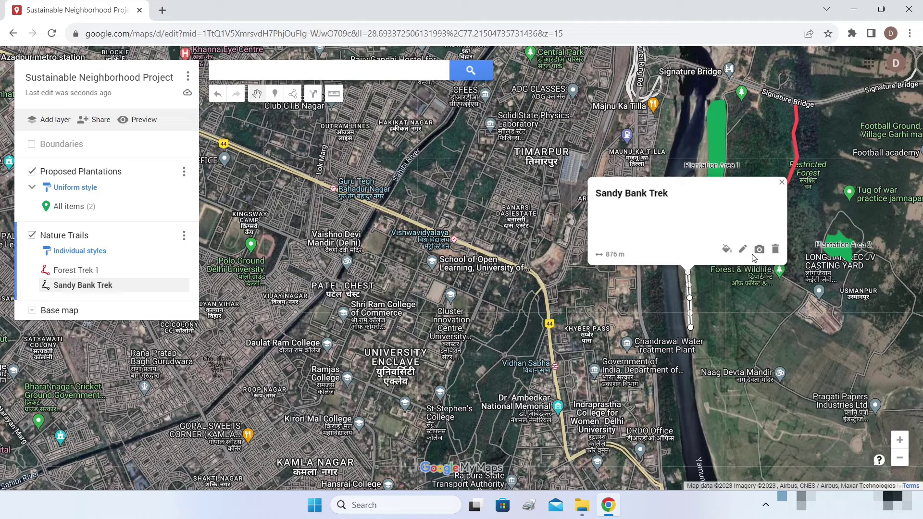
Color Sandy Bank Trek blue and increase its line width.
click(726, 249)
click(821, 272)
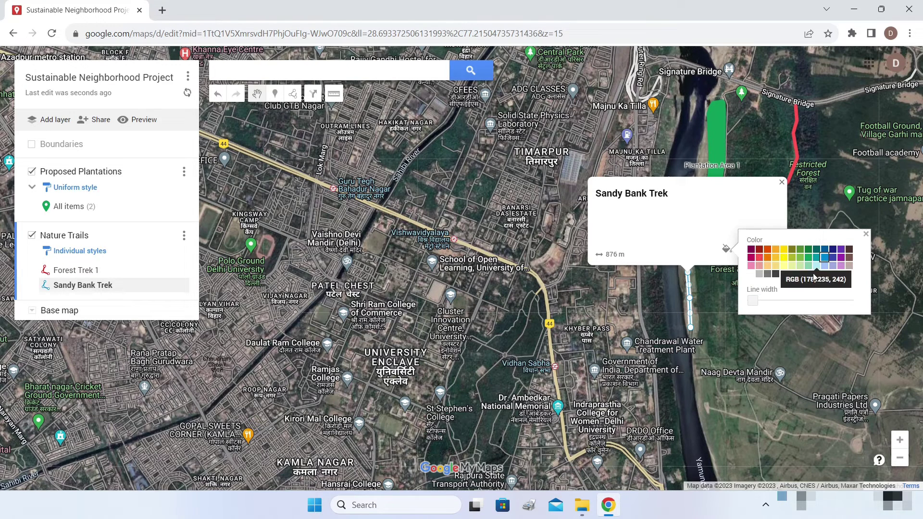
drag(753, 301, 763, 301)
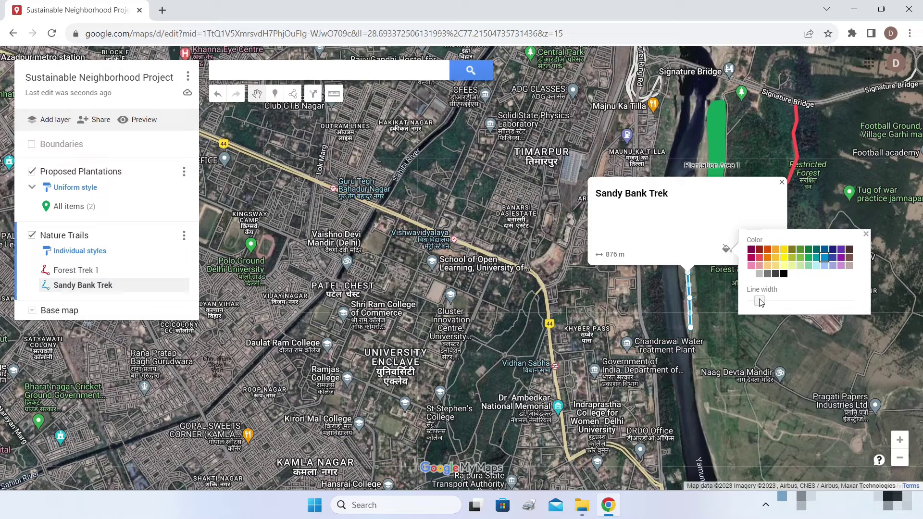
click(866, 234)
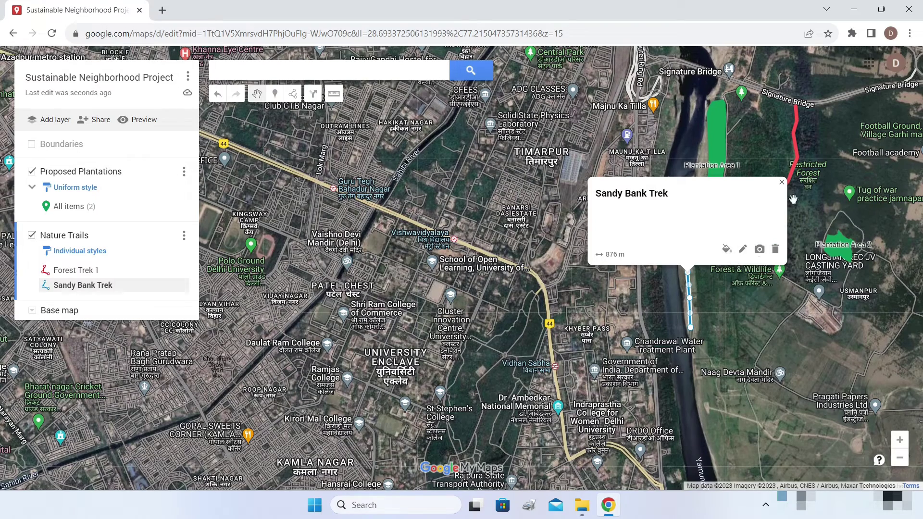
click(782, 183)
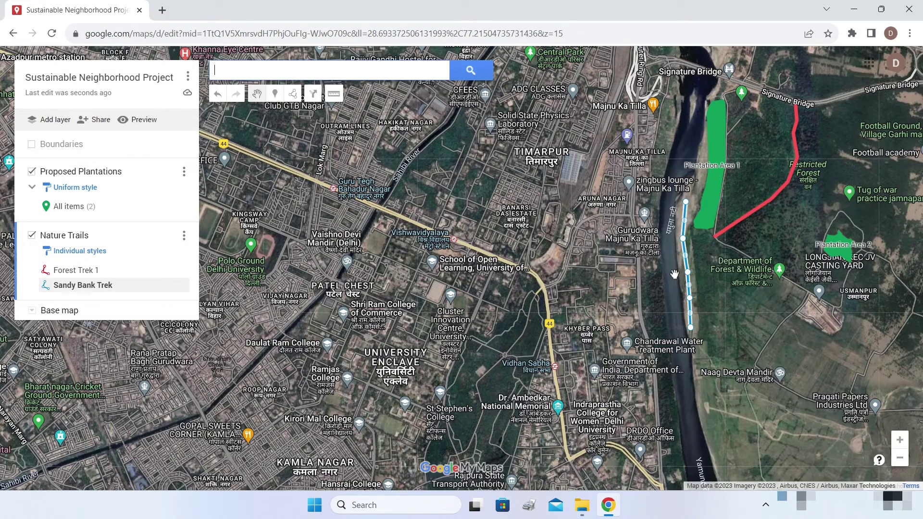
Draw a line about 1.10 km long from the bank near Gurudwara Majnu Ka Tilla, south along the Yamuna, ending on the east bank.
scroll(674, 274, up, 1)
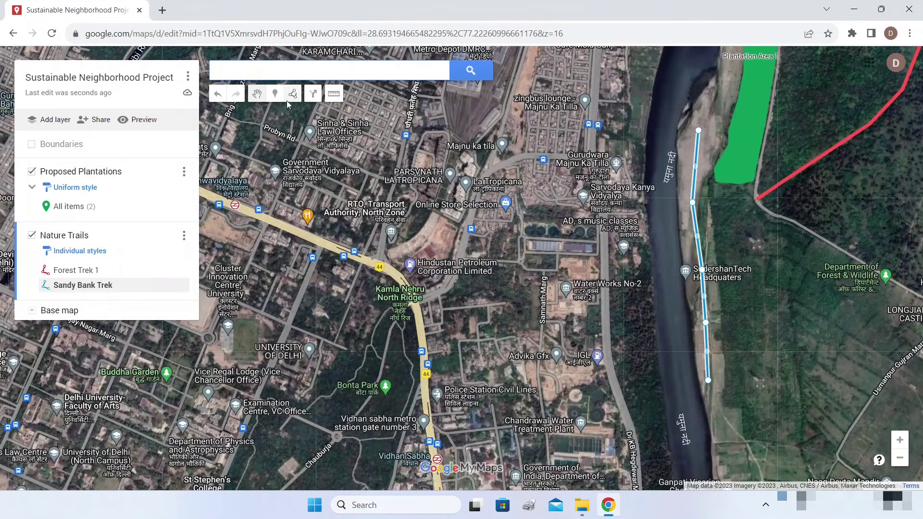
click(292, 94)
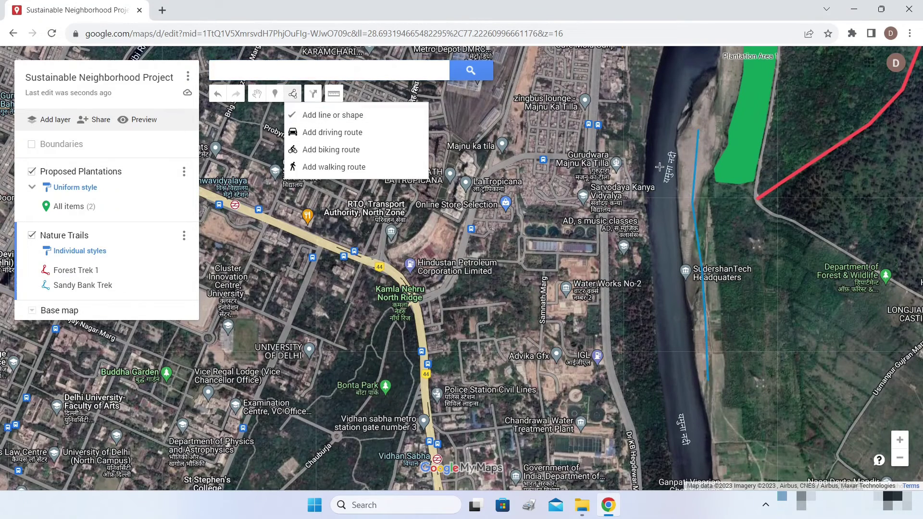
click(644, 164)
click(662, 164)
click(663, 197)
click(666, 240)
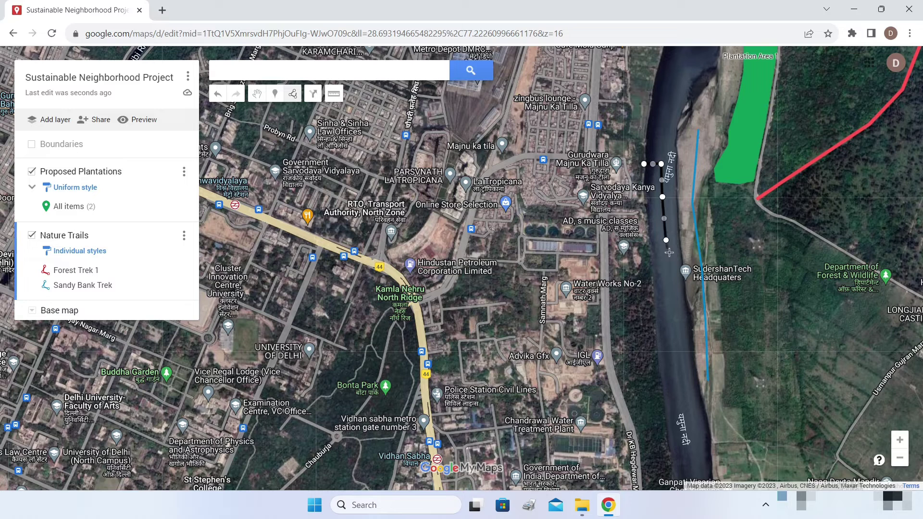
click(670, 285)
click(675, 341)
click(686, 403)
click(699, 446)
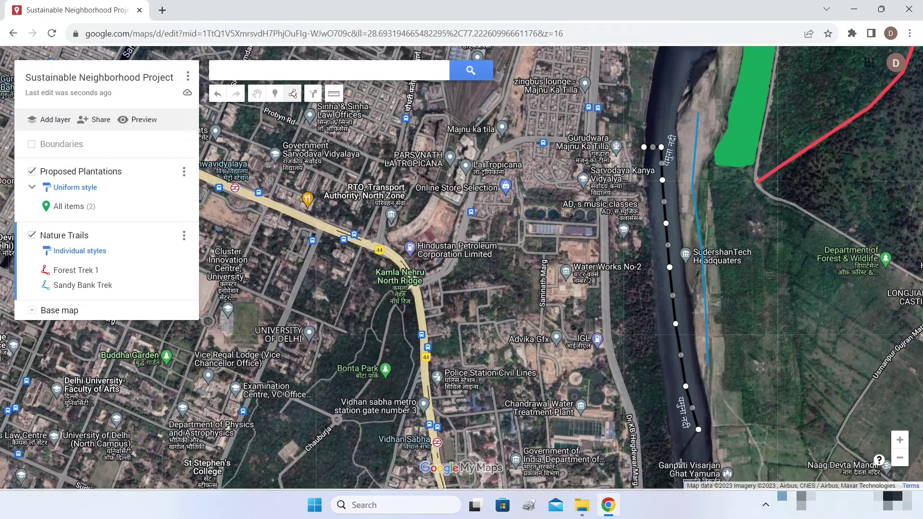
double_click(710, 420)
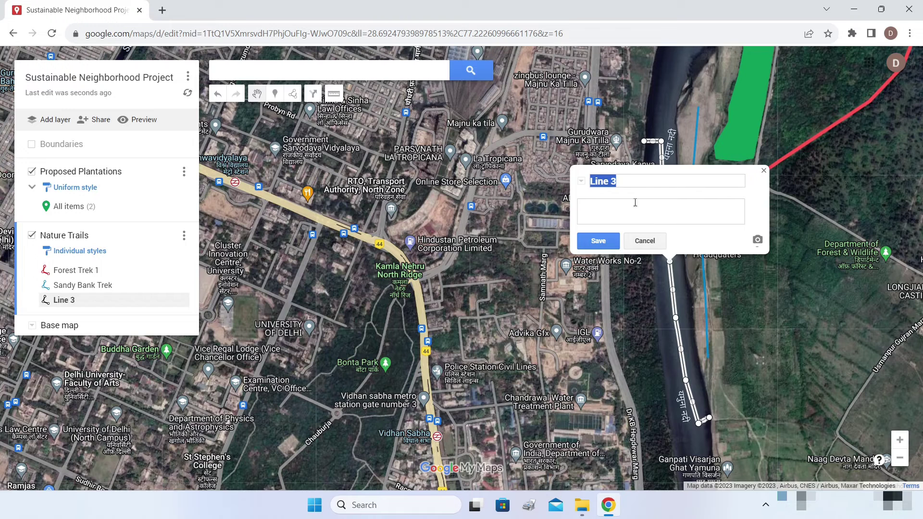
Name the line drawn along the river "River Ecology Trek".
key(BackSpace)
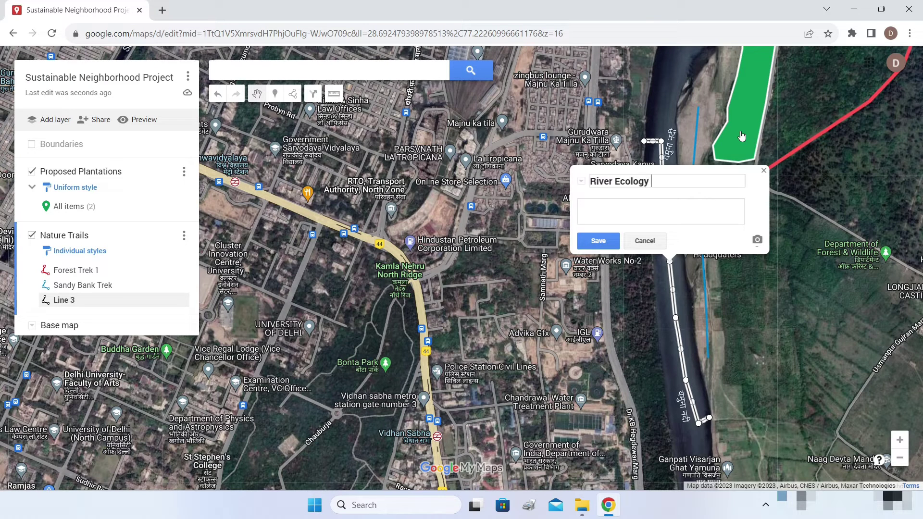
text(River Ecology Trek)
click(596, 241)
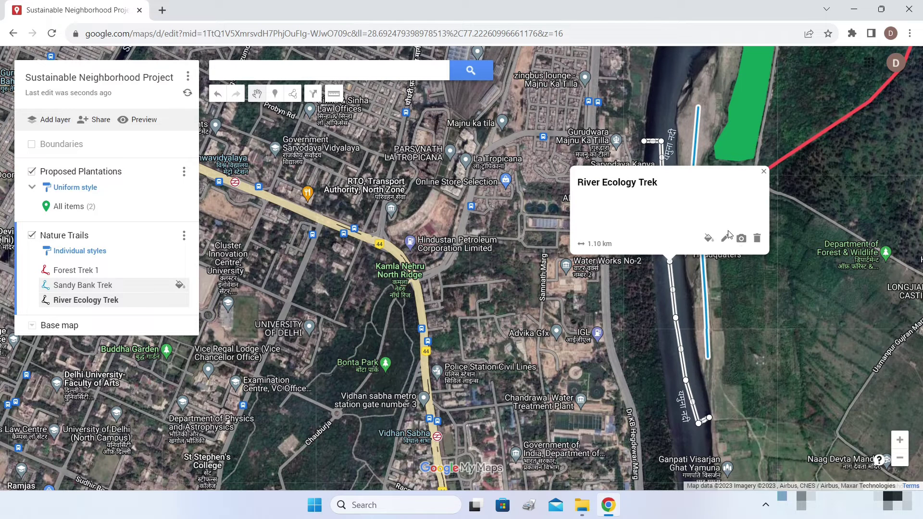
Color River Ecology Trek yellow and increase its line width.
click(709, 238)
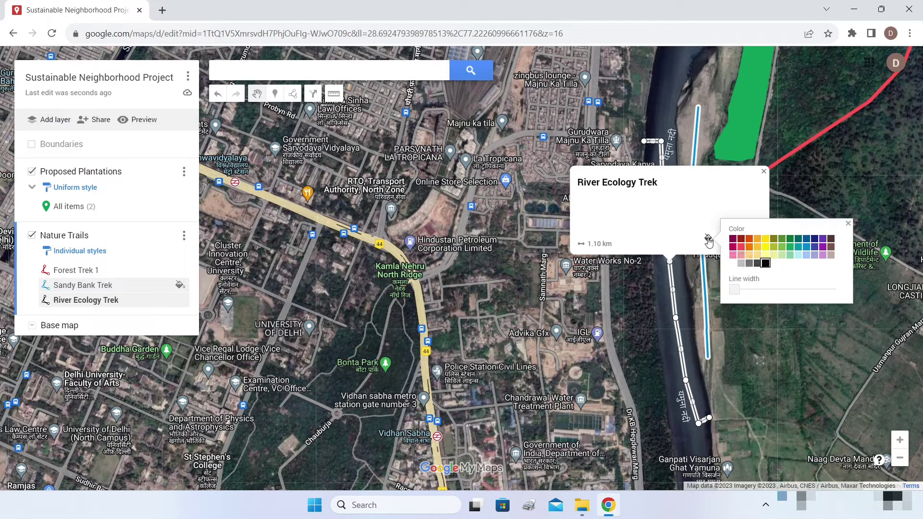
click(765, 239)
click(739, 290)
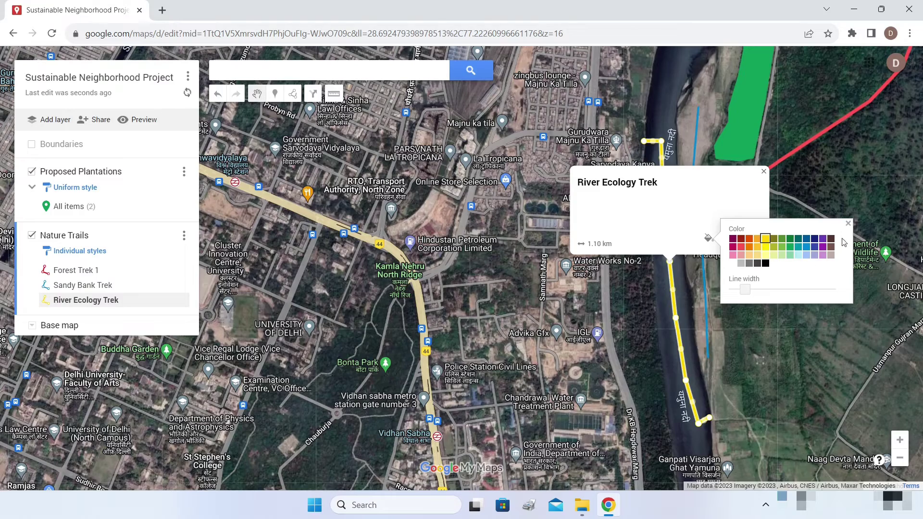
click(848, 223)
click(764, 172)
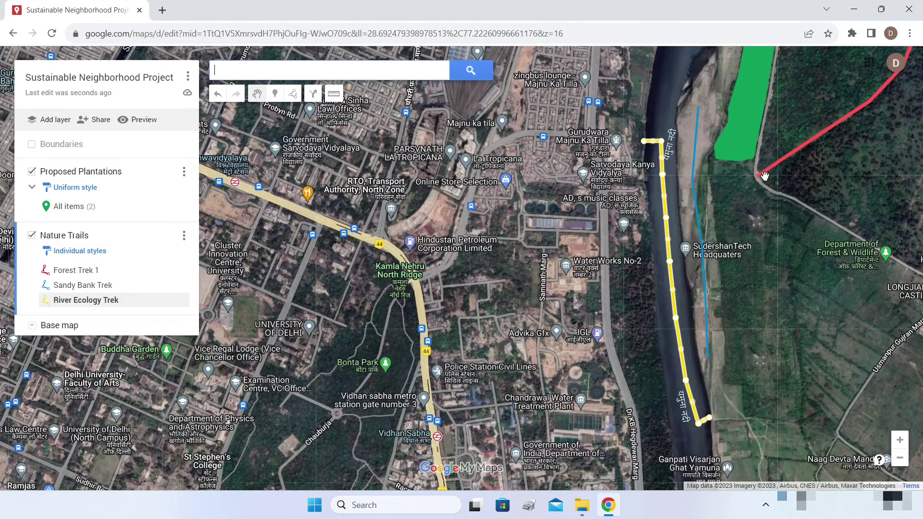
scroll(742, 202, up, 1)
scroll(742, 212, down, 2)
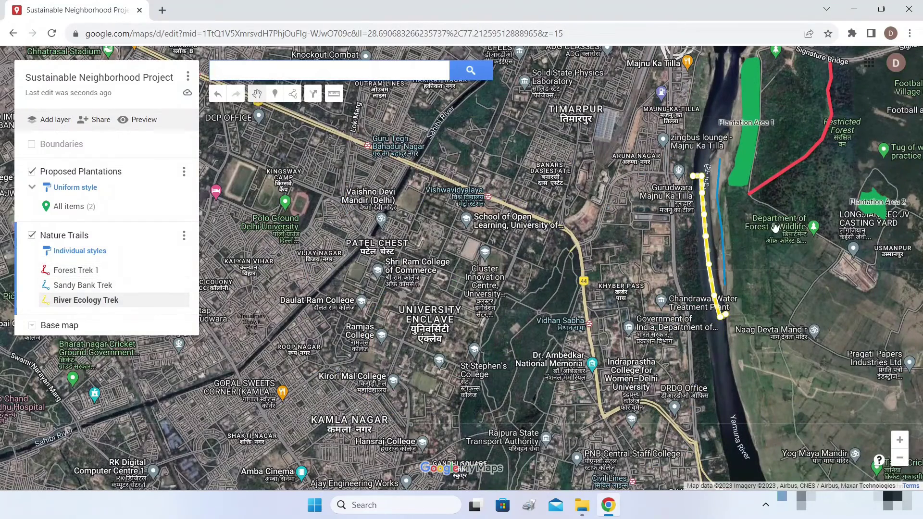
drag(774, 227, 771, 251)
drag(702, 174, 713, 204)
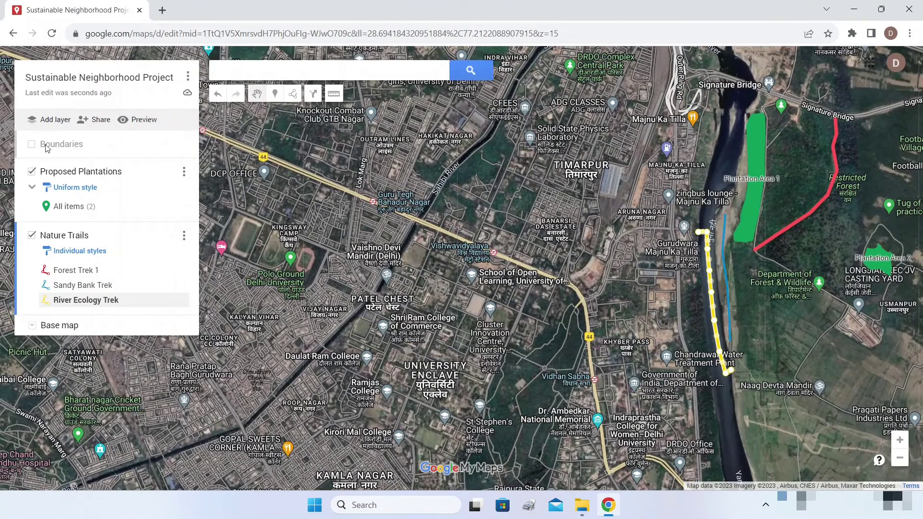
drag(658, 178, 643, 192)
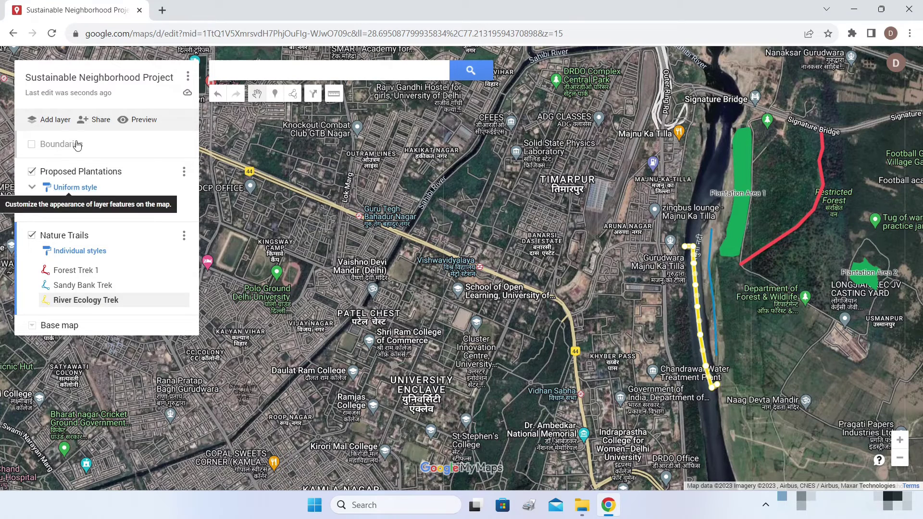
Add a new layer to the map and name it "Recycling Centres".
click(53, 120)
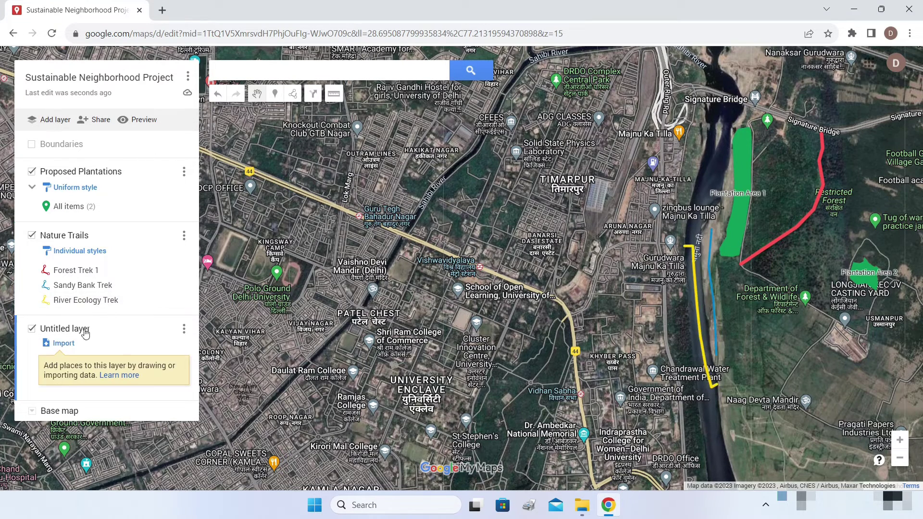
click(67, 330)
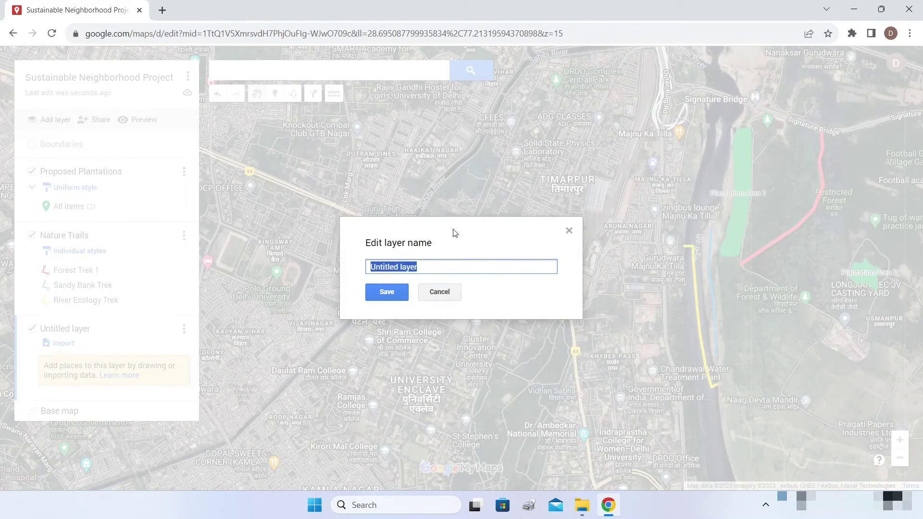
text(Recycling Centres)
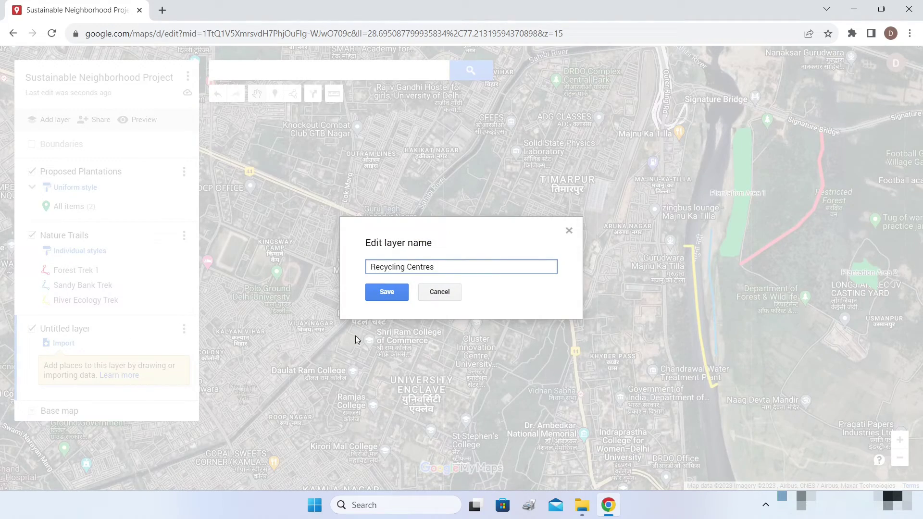
click(387, 292)
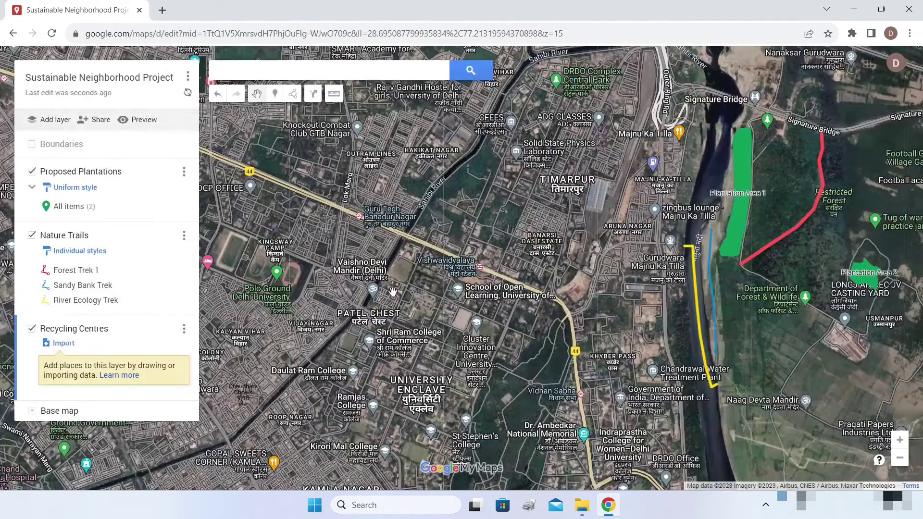
Place a marker in Majnu Ka Tilla, between Magazine Rd and Indicash ATM, and name it "RC1".
scroll(651, 199, up, 2)
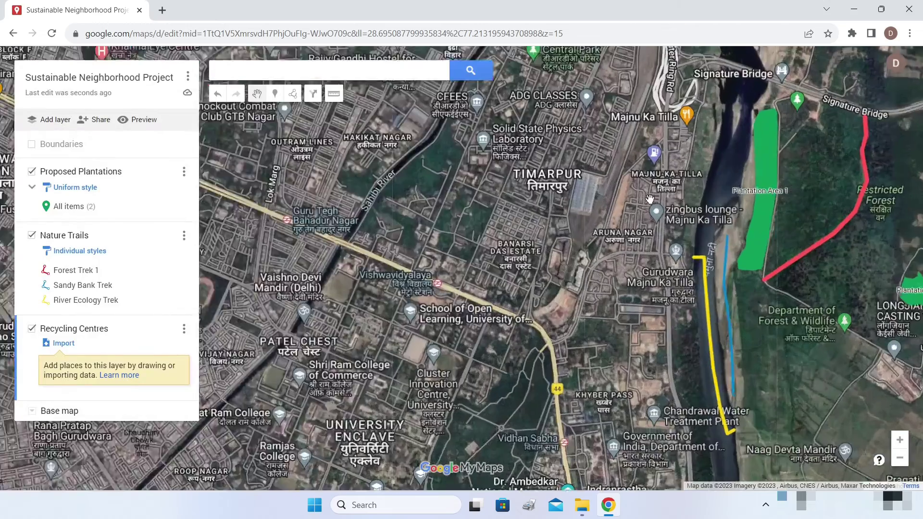
scroll(651, 199, up, 1)
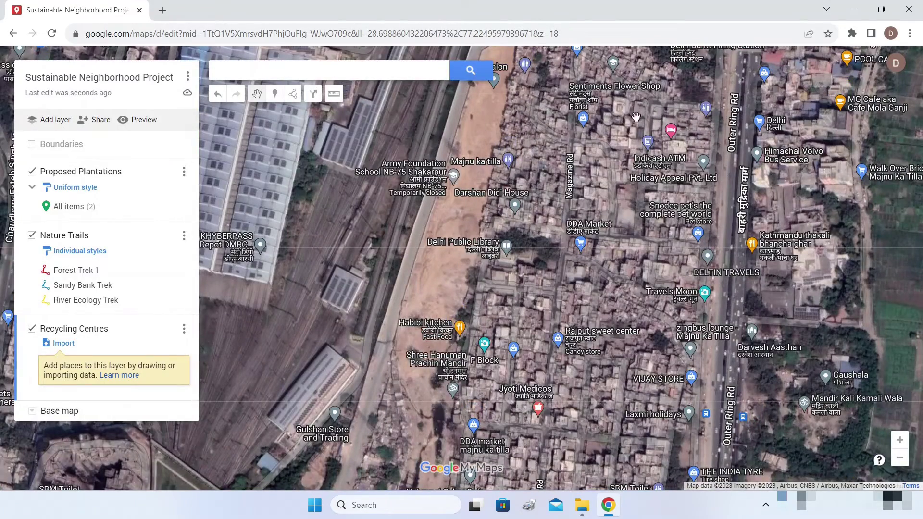
click(275, 95)
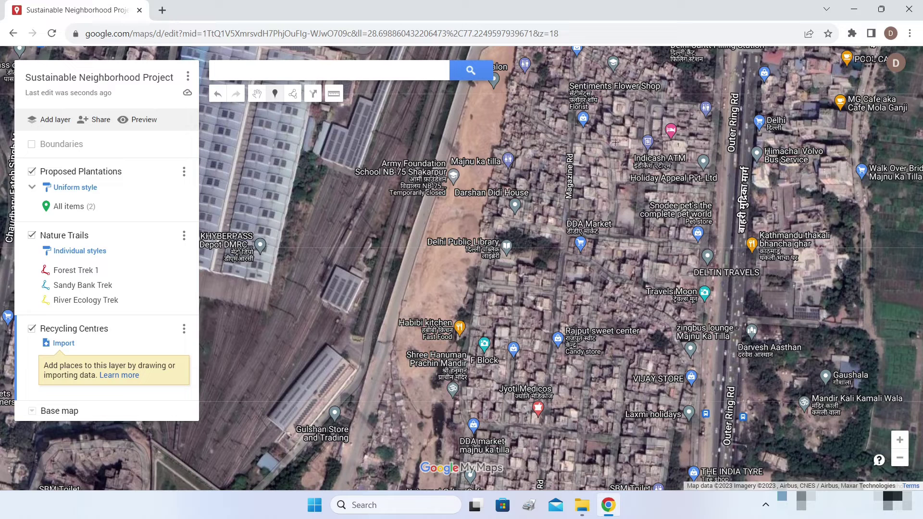
click(606, 168)
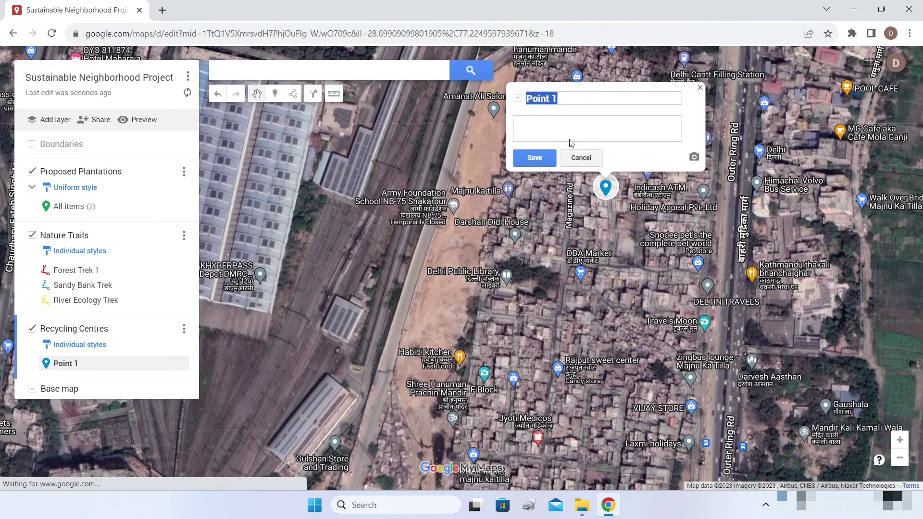
text(RC)
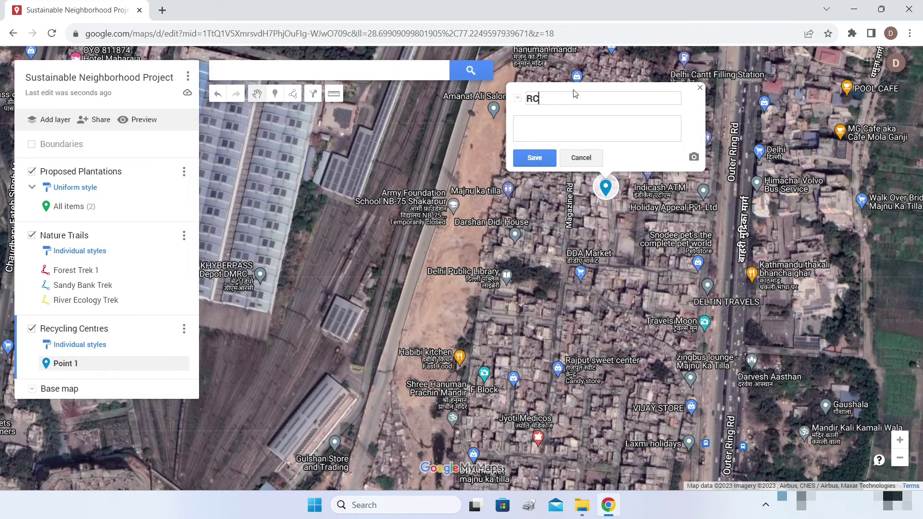
click(535, 158)
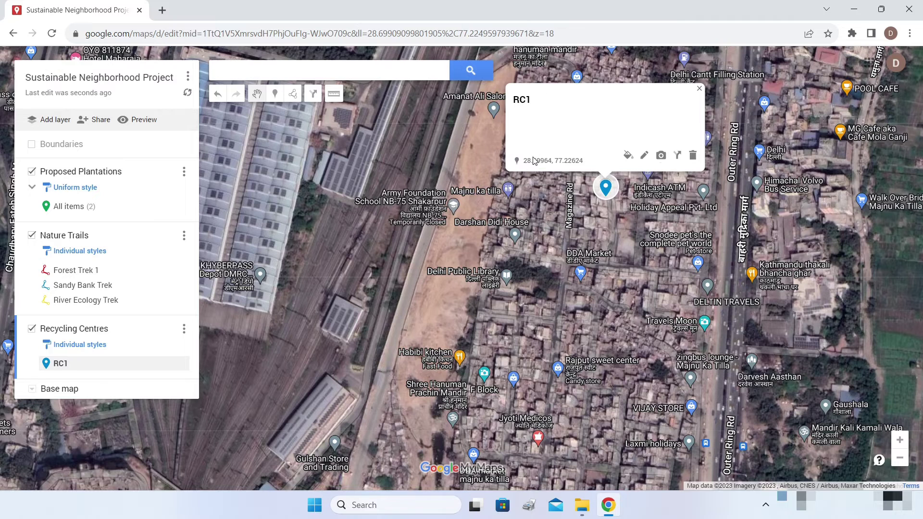
Color the RC1 marker red and give it the recycling icon, found by filtering the icons for "recycl".
click(628, 155)
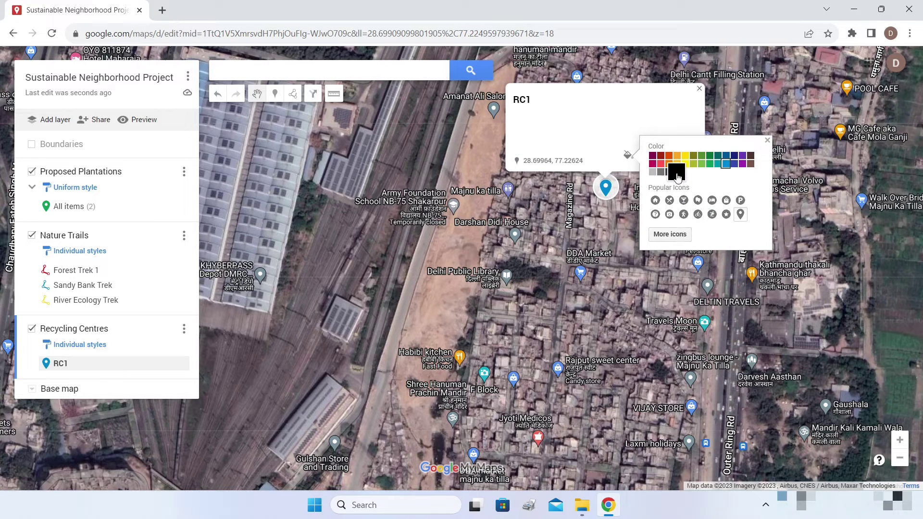
click(661, 164)
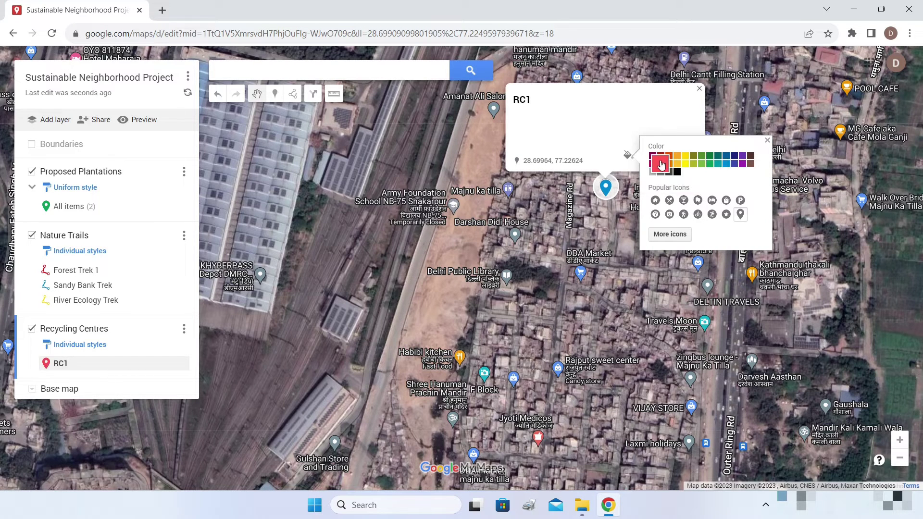
click(678, 240)
text(recycl)
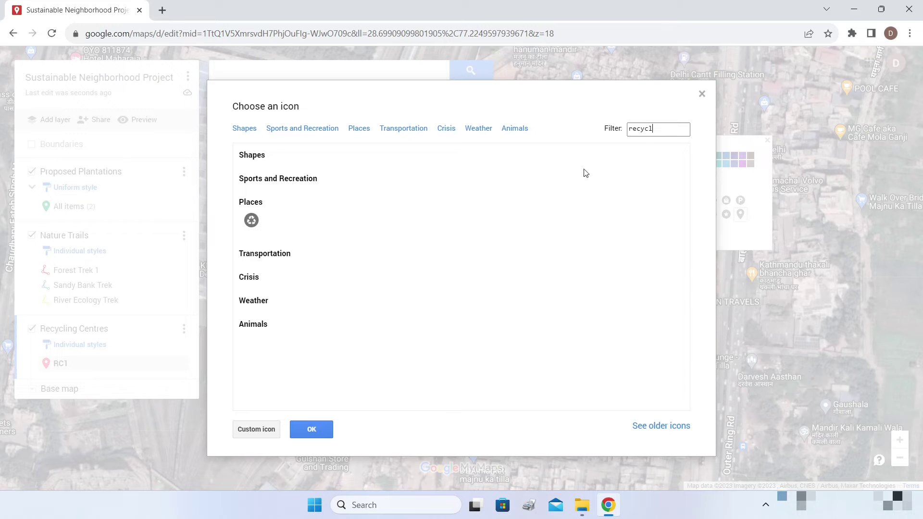
click(251, 220)
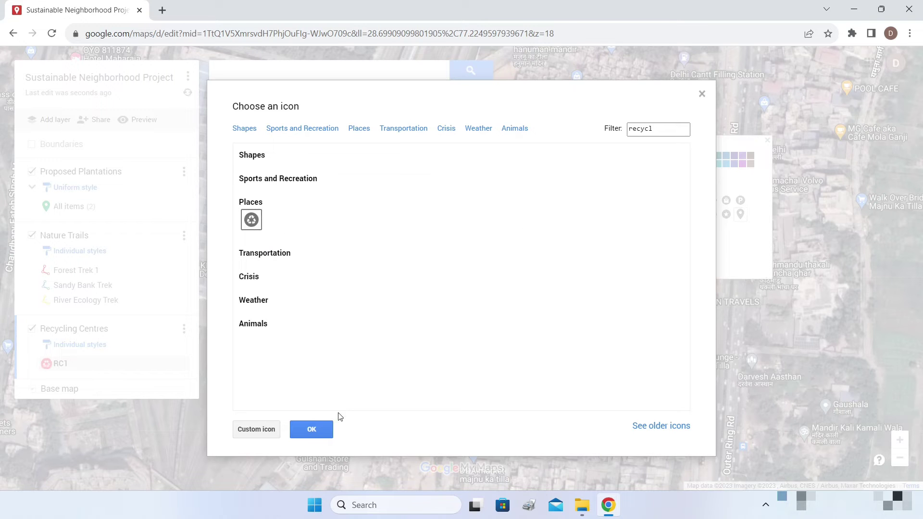
click(311, 429)
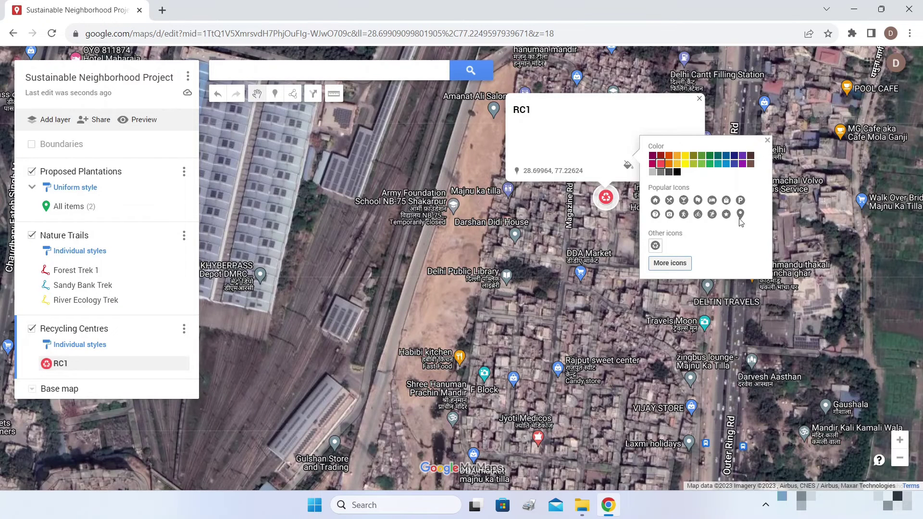
click(768, 141)
Place a second marker south of RC1, just north of ROTT (Roscilin Tour and Travels), and name it "RC2".
scroll(589, 370, down, 1)
scroll(588, 370, down, 2)
drag(589, 371, 631, 218)
scroll(608, 307, up, 1)
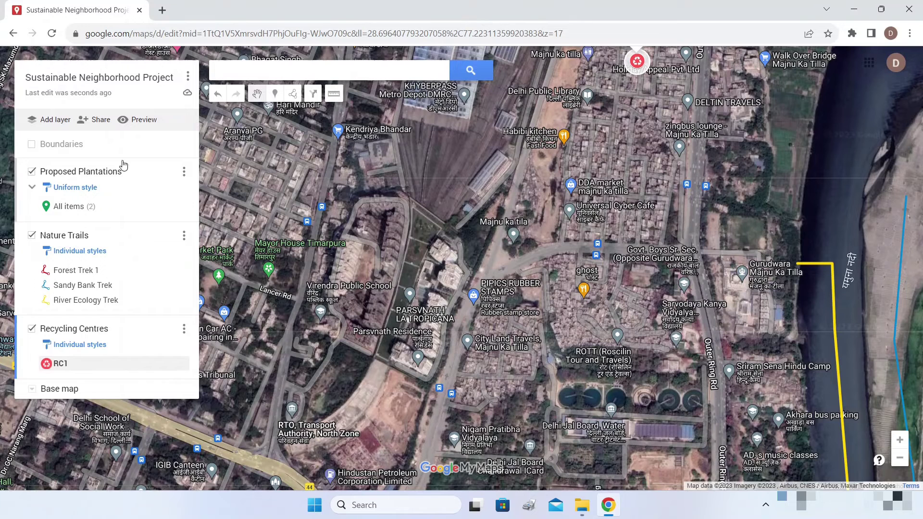
click(275, 93)
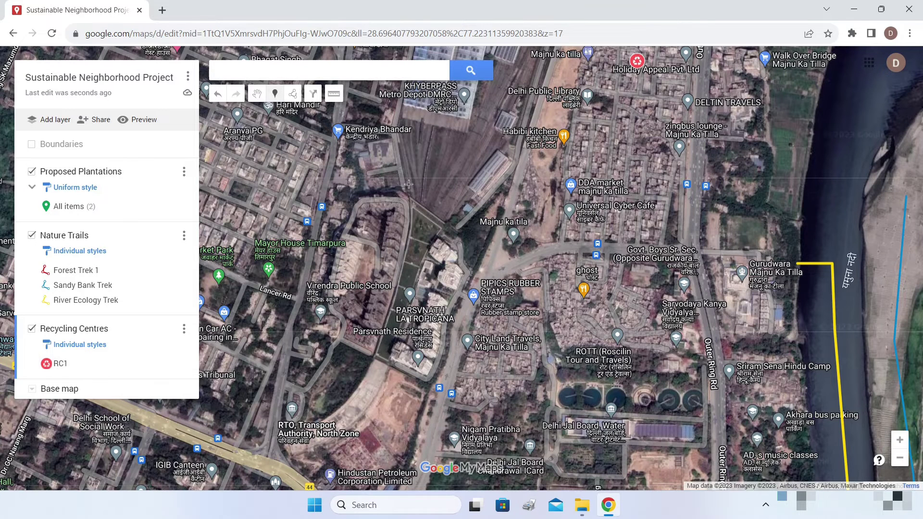
click(618, 305)
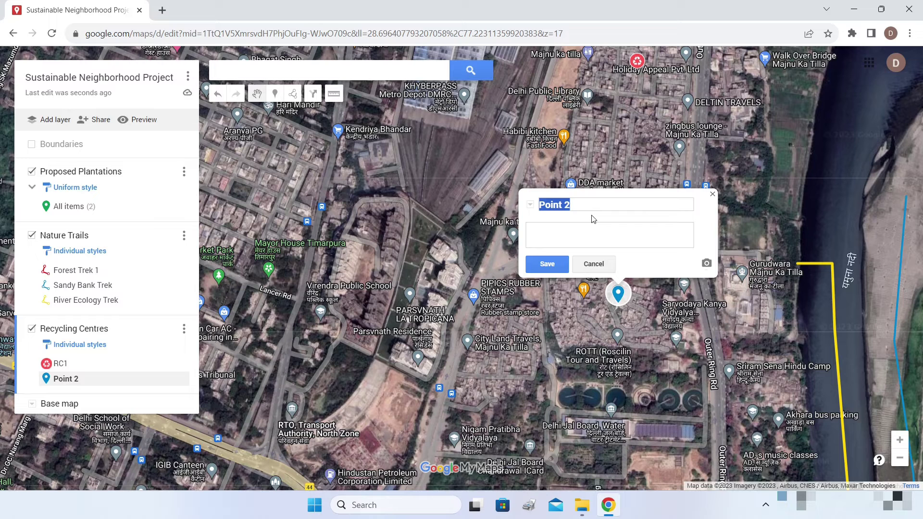
text(RC2)
click(556, 269)
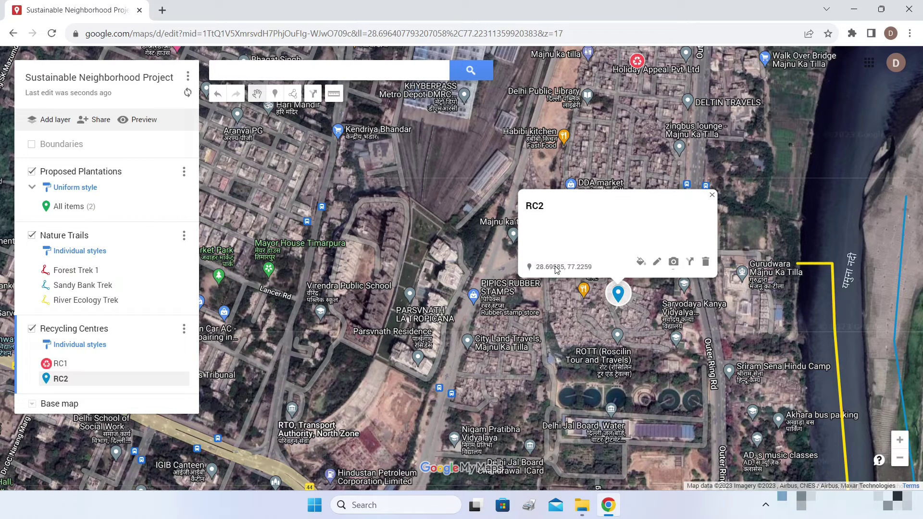
Color the RC2 marker dark orange and give it the recycling icon.
click(641, 262)
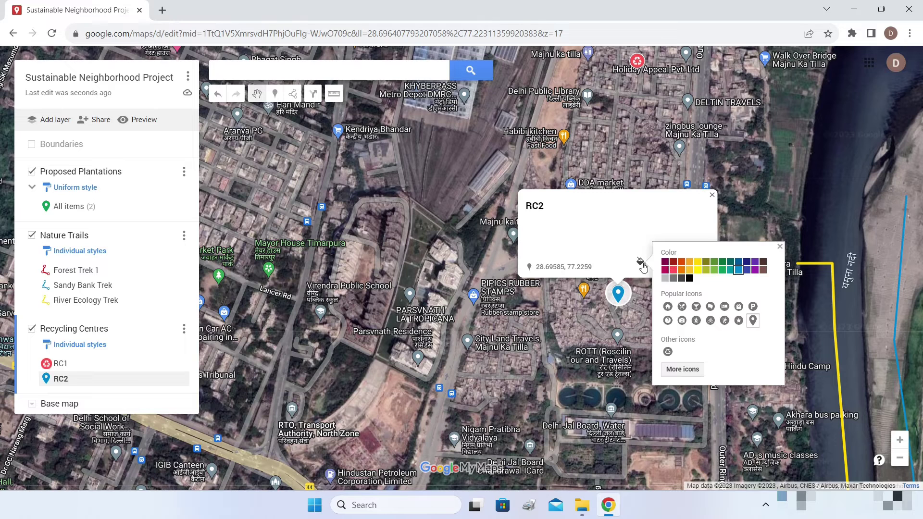
click(675, 270)
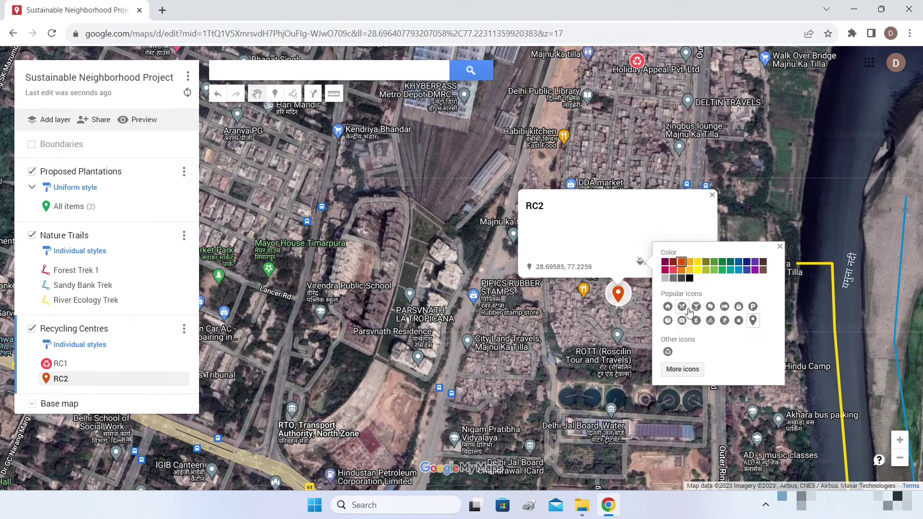
click(668, 352)
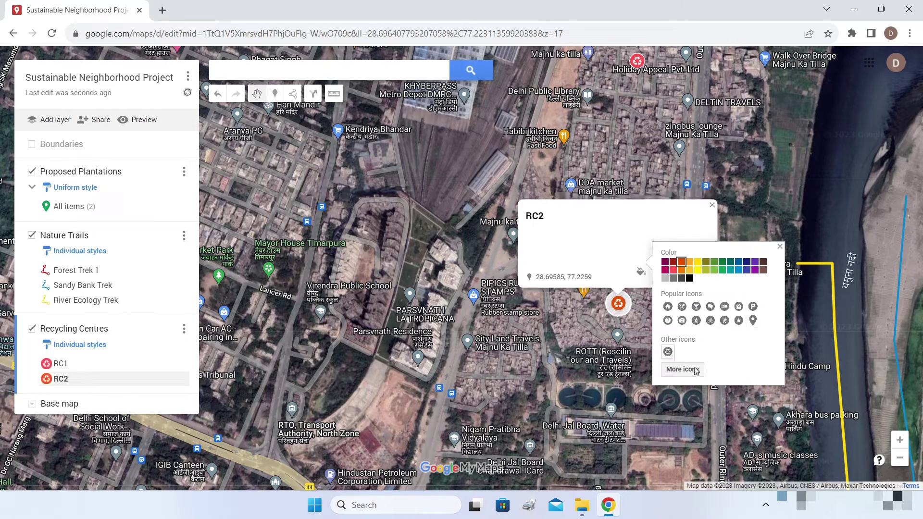
Close the RC2 details, add a new layer and name it "Nature Clubs".
click(714, 208)
click(712, 205)
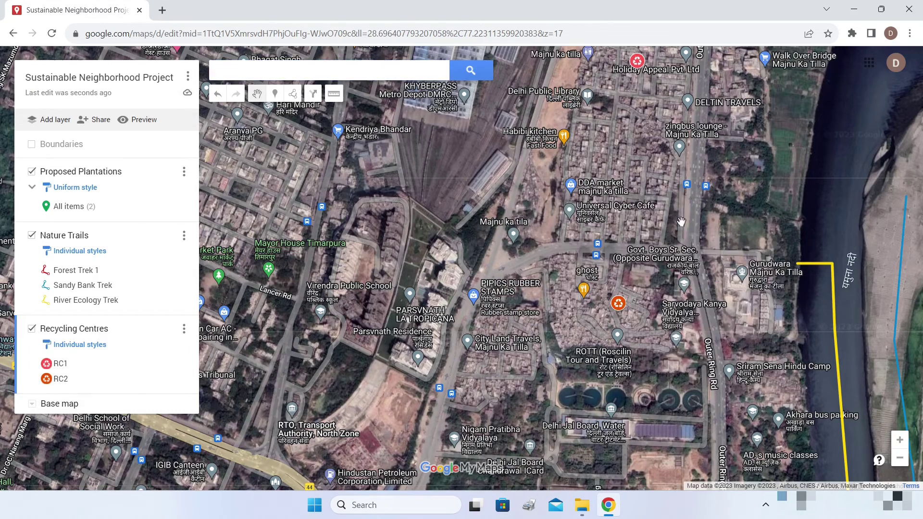
scroll(681, 222, down, 3)
drag(697, 267, 692, 197)
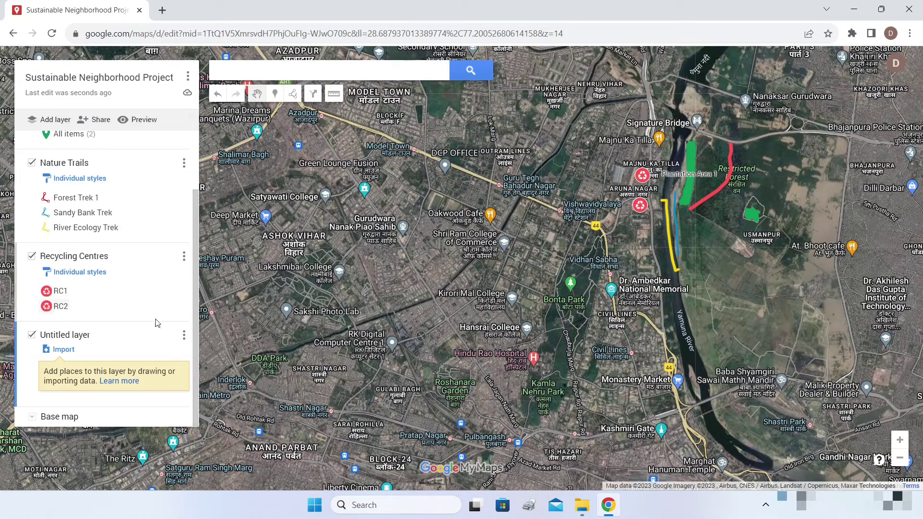
click(80, 335)
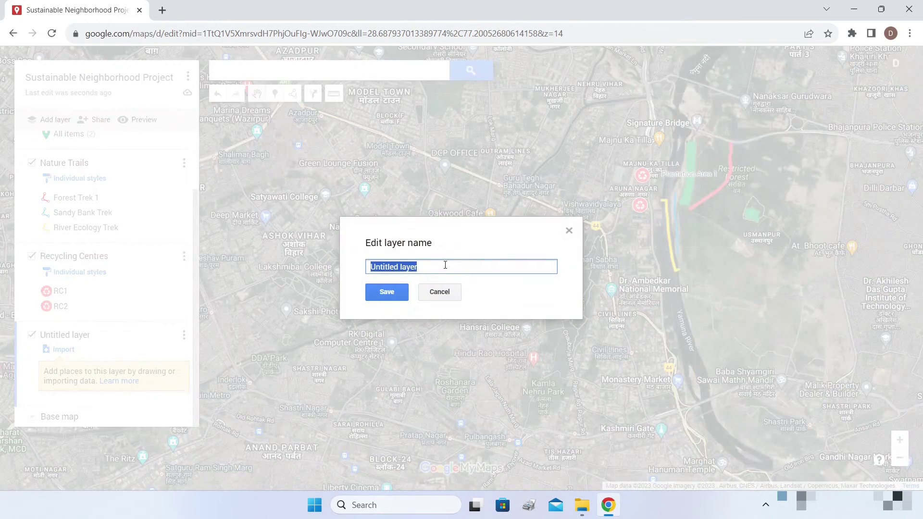
text(Nature Clubs)
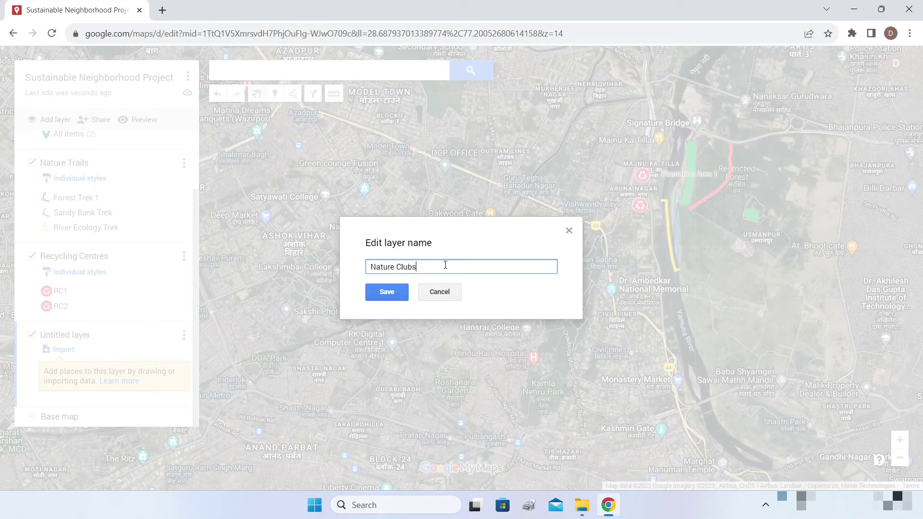
click(387, 292)
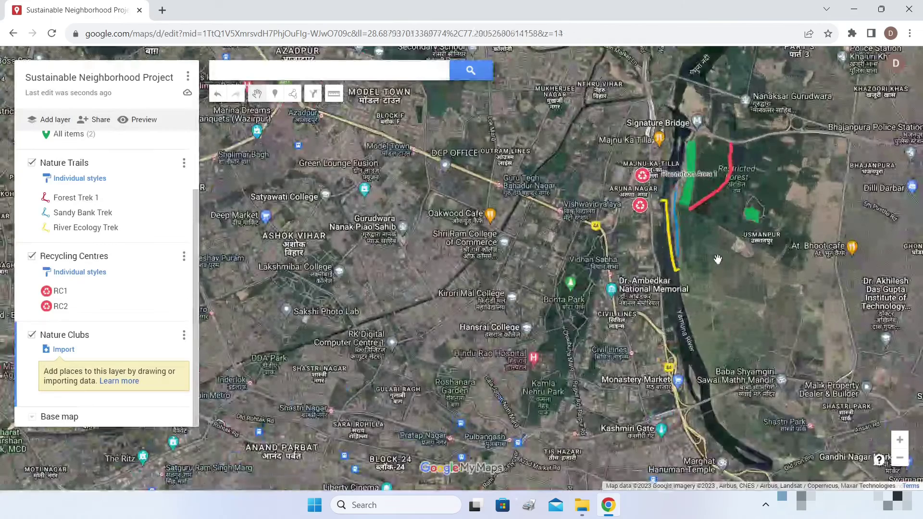
Search for "colleges" near the current map view around the project area.
scroll(720, 260, up, 1)
scroll(717, 263, down, 1)
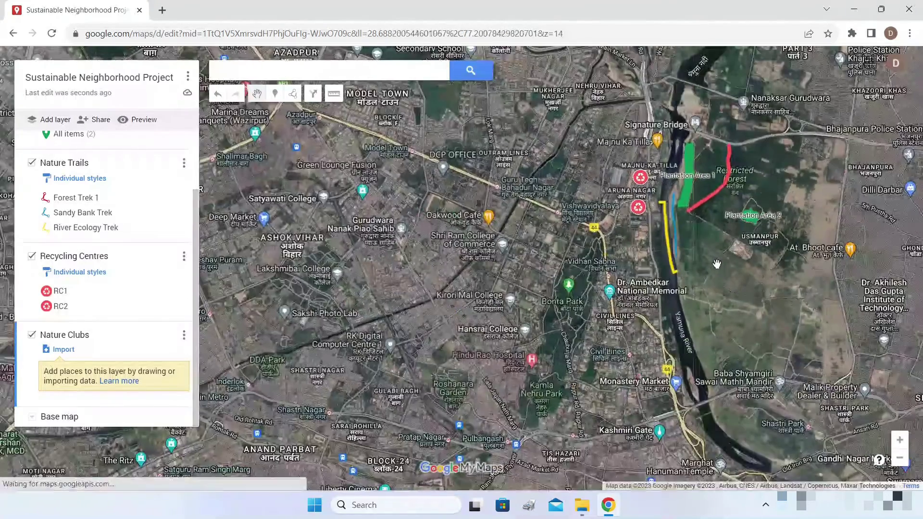
drag(712, 272, 661, 289)
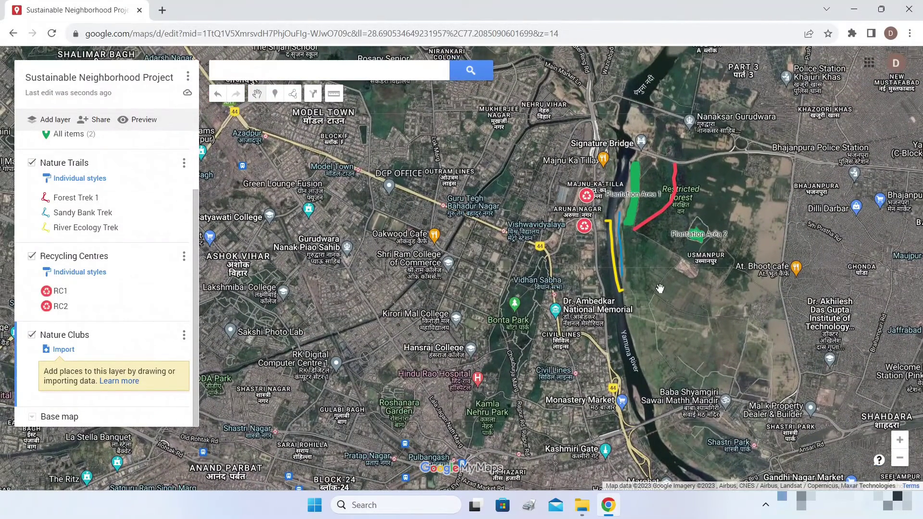
click(361, 71)
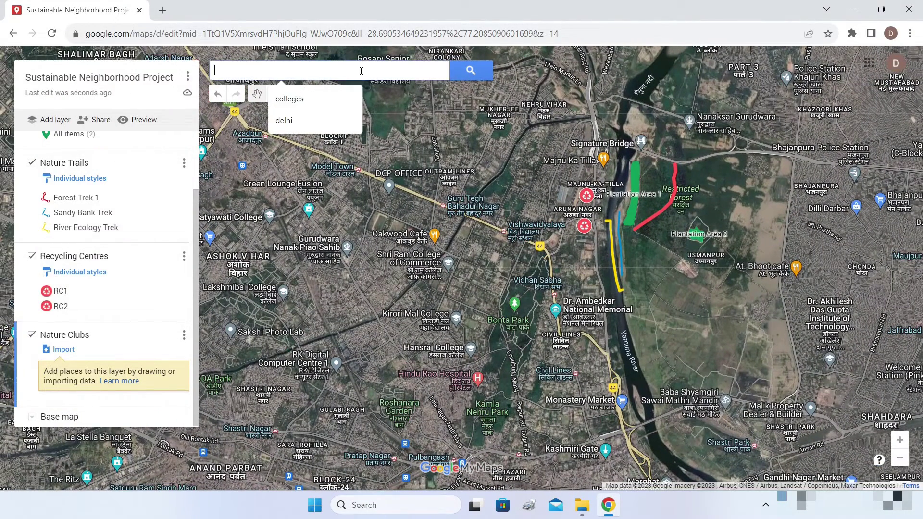
click(330, 101)
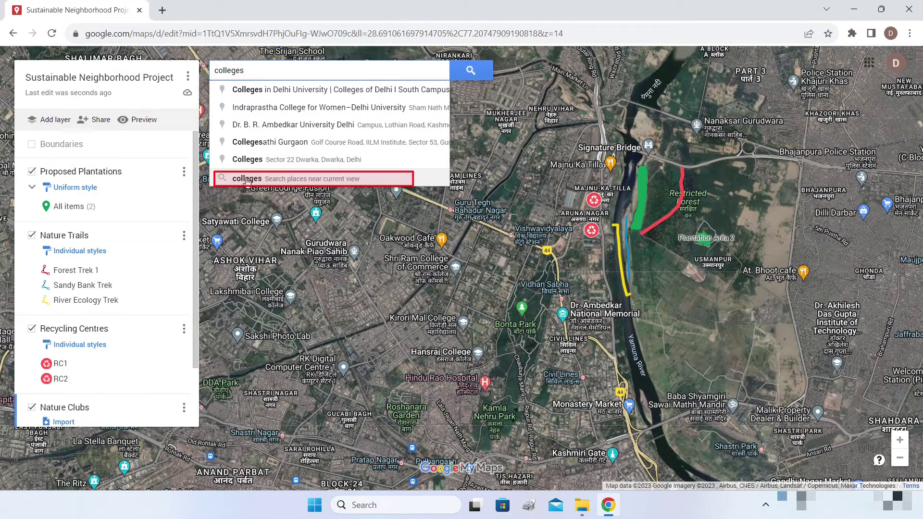
click(247, 179)
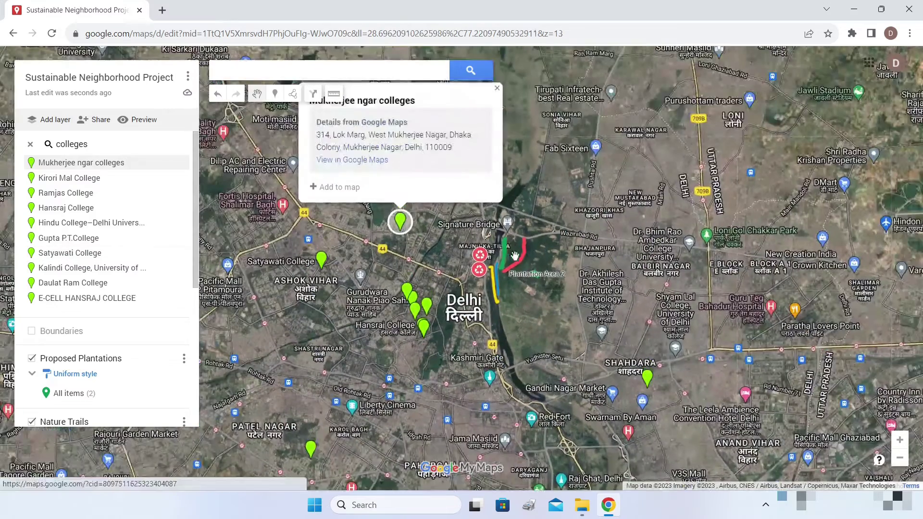
drag(533, 287, 616, 286)
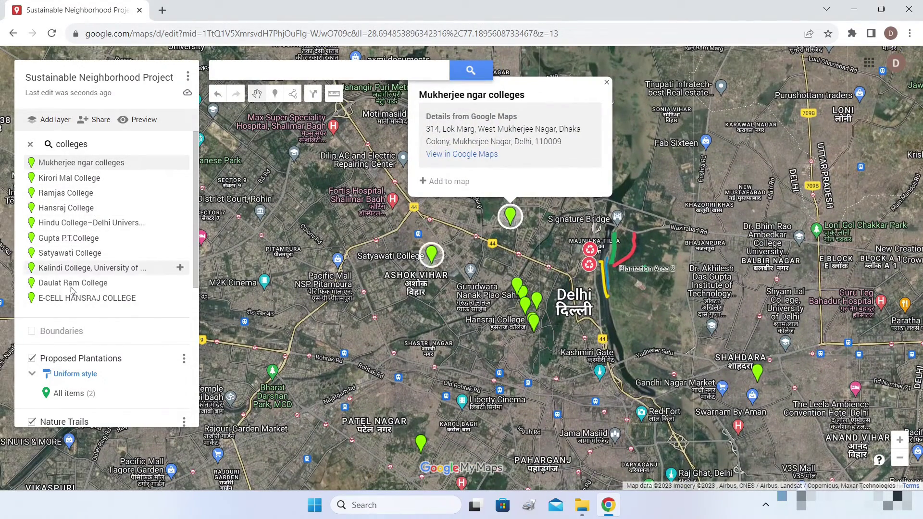
Show the Boundaries layer and check the details of Satyawati College, Kalindi College and Gupta P.T.College, which lie outside the boundary.
click(32, 332)
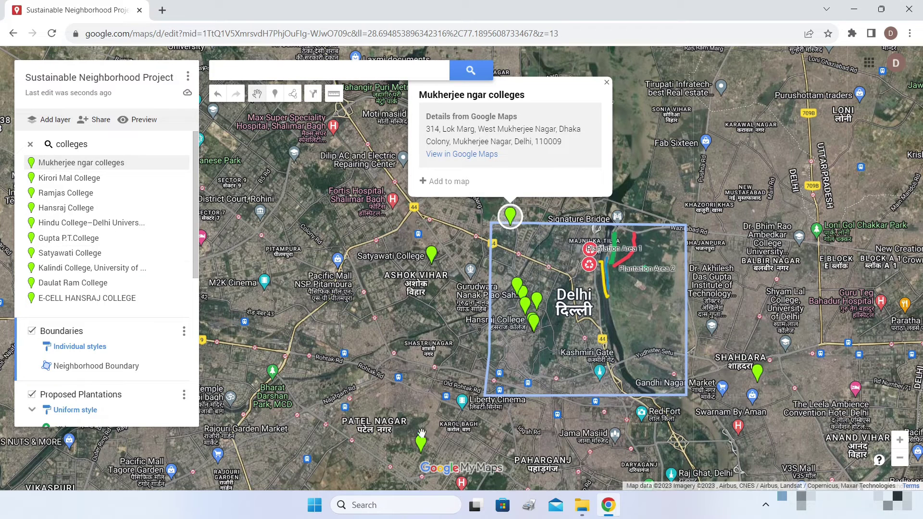
click(432, 256)
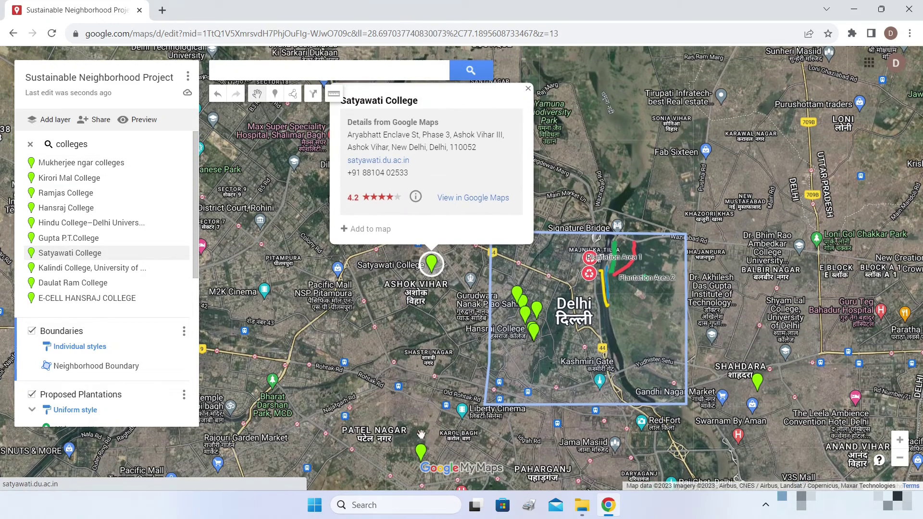
click(420, 454)
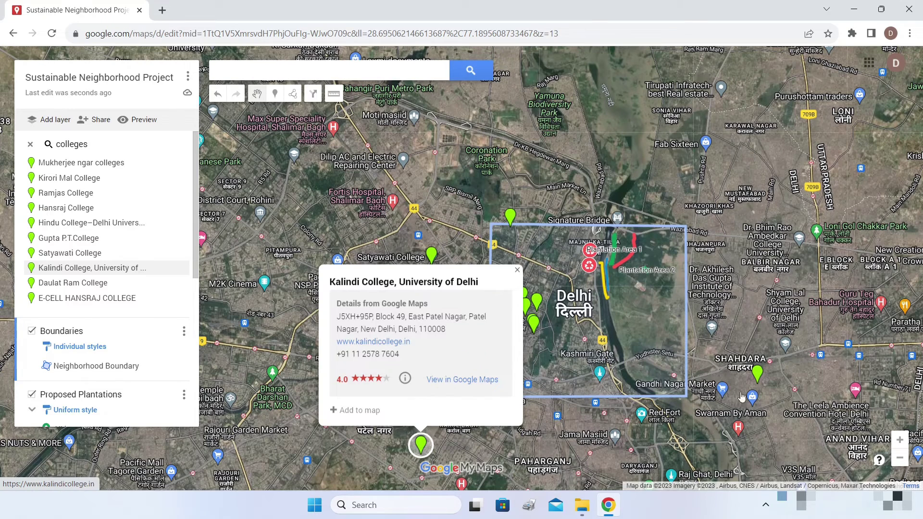
click(760, 379)
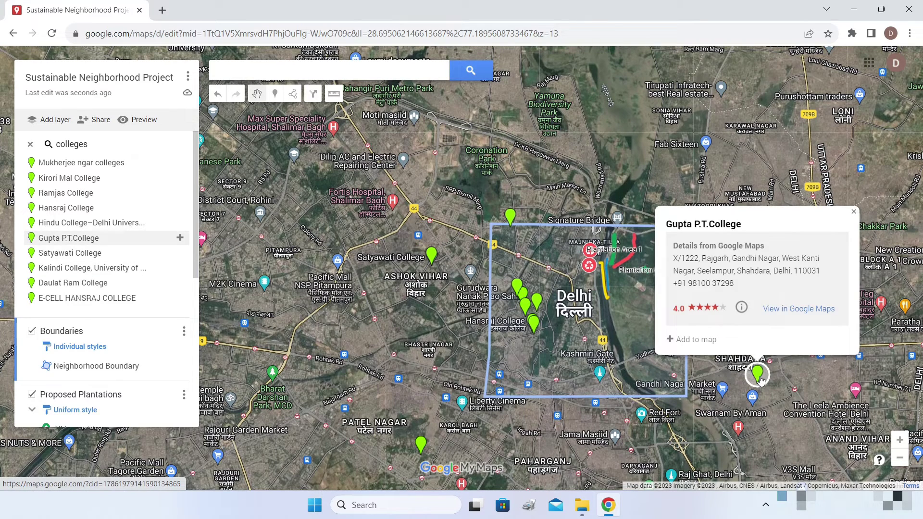
click(854, 213)
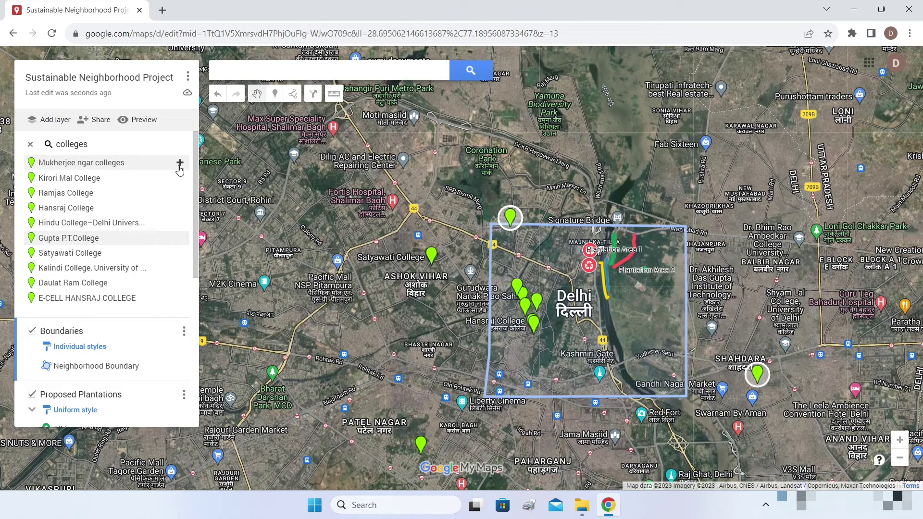
Add Mukherjee ngar colleges, Kirori Mal College, Ramjas College, Hansraj College and Hindu College from the search results to the Boundaries layer.
click(180, 164)
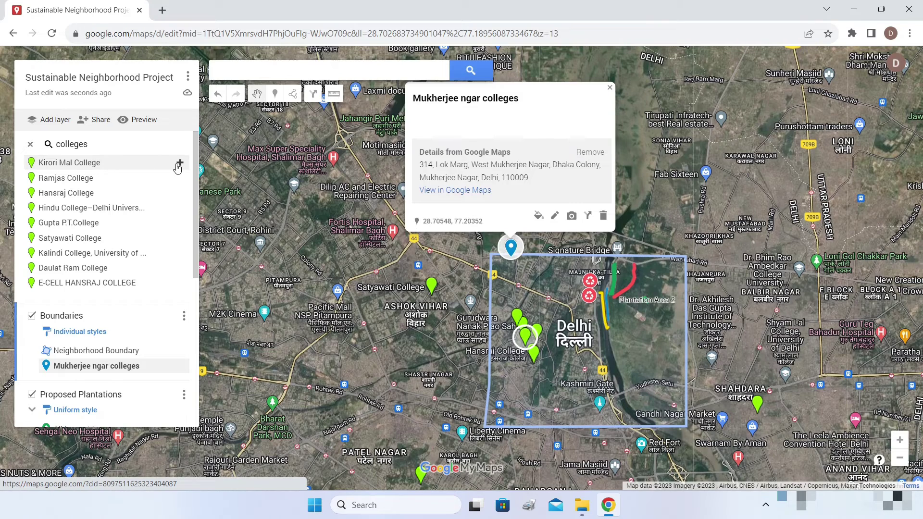
click(179, 164)
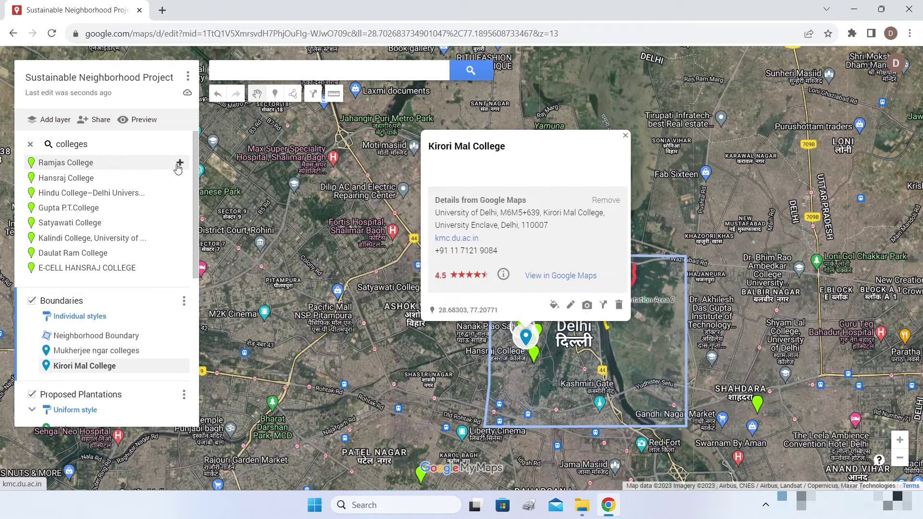
click(180, 163)
click(179, 164)
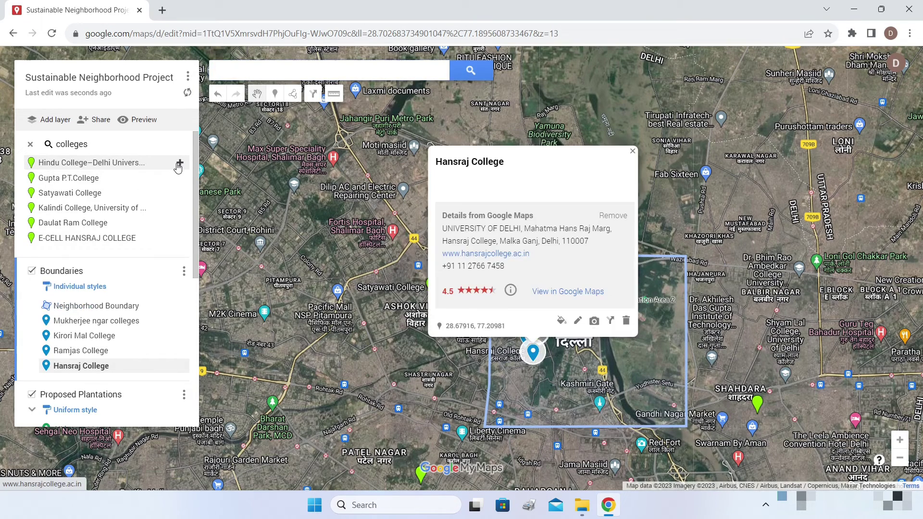
click(179, 164)
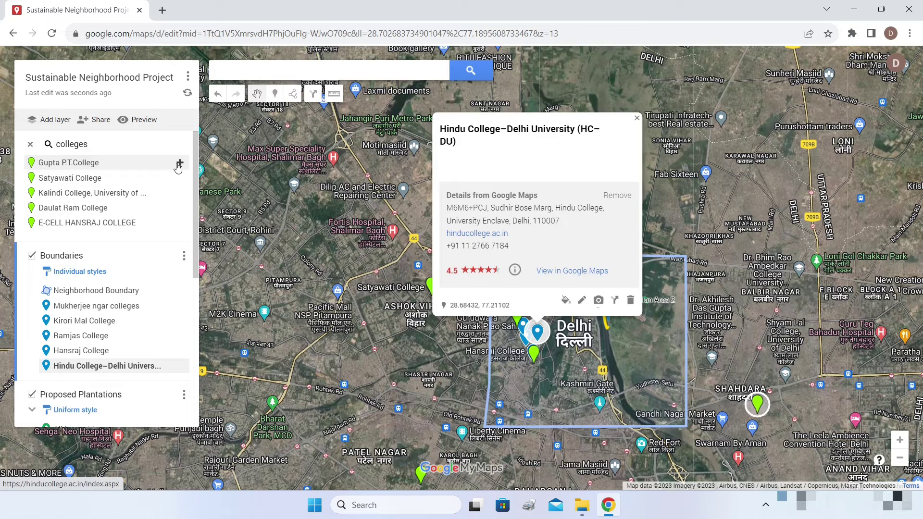
Add Gupta P.T.College, Daulat Ram College and E-CELL HANSRAJ COLLEGE to the Boundaries layer and clear the search results.
click(179, 164)
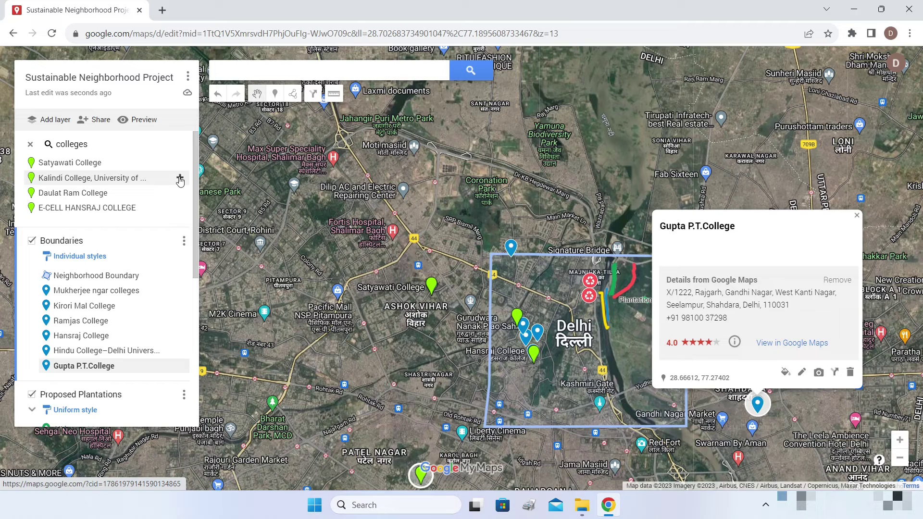
click(180, 194)
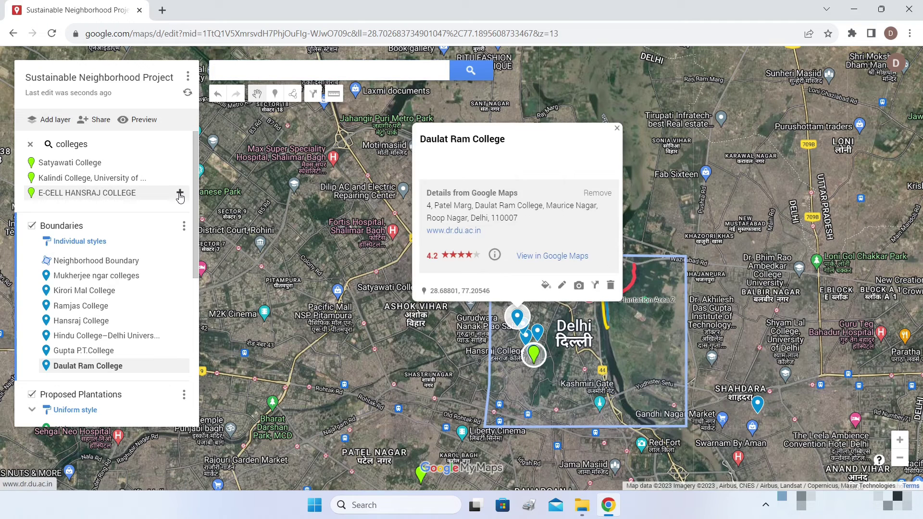
click(180, 194)
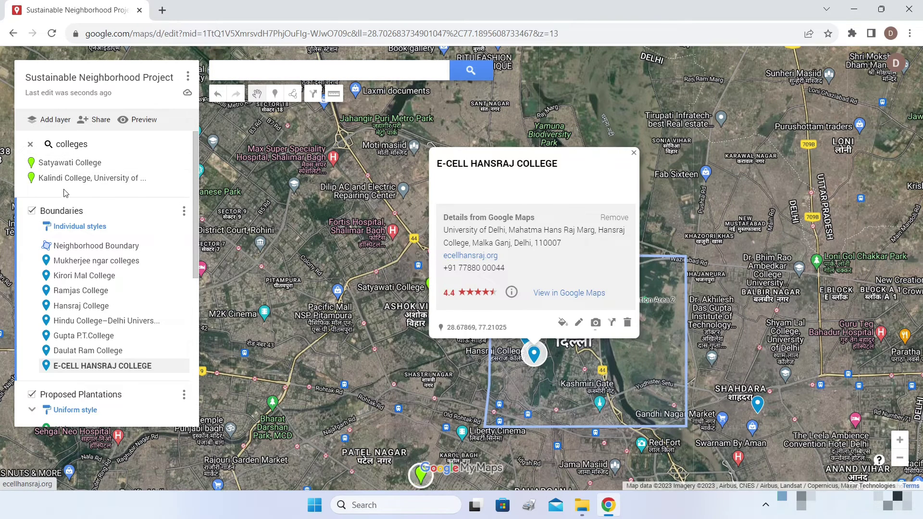
click(31, 145)
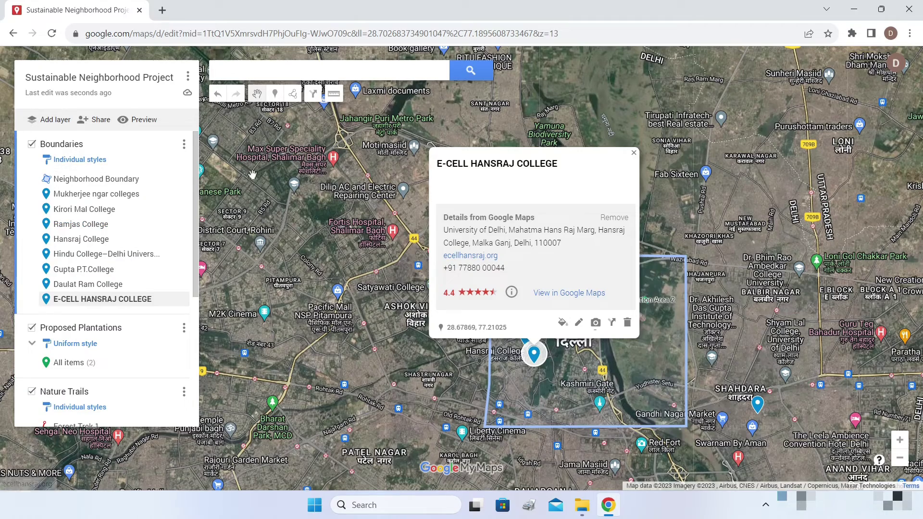
click(633, 153)
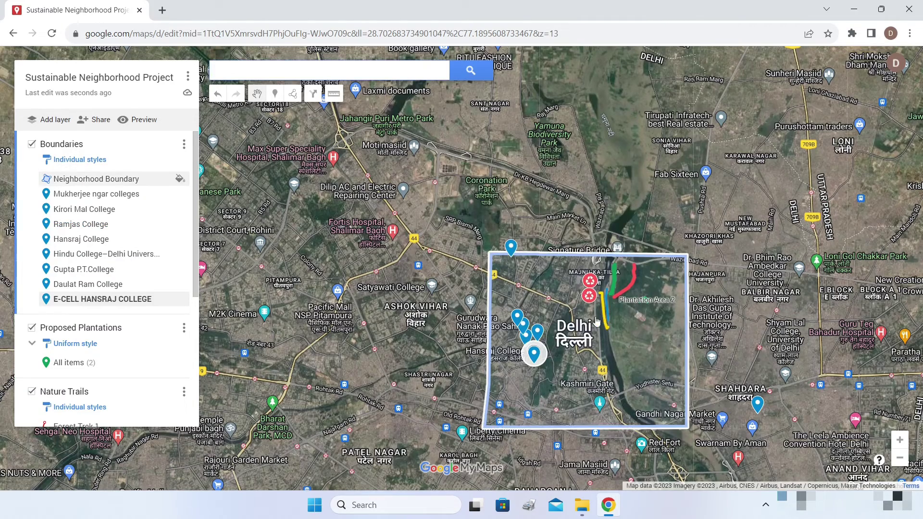
Delete the E-CELL HANSRAJ COLLEGE place from the Boundaries layer.
scroll(576, 318, up, 1)
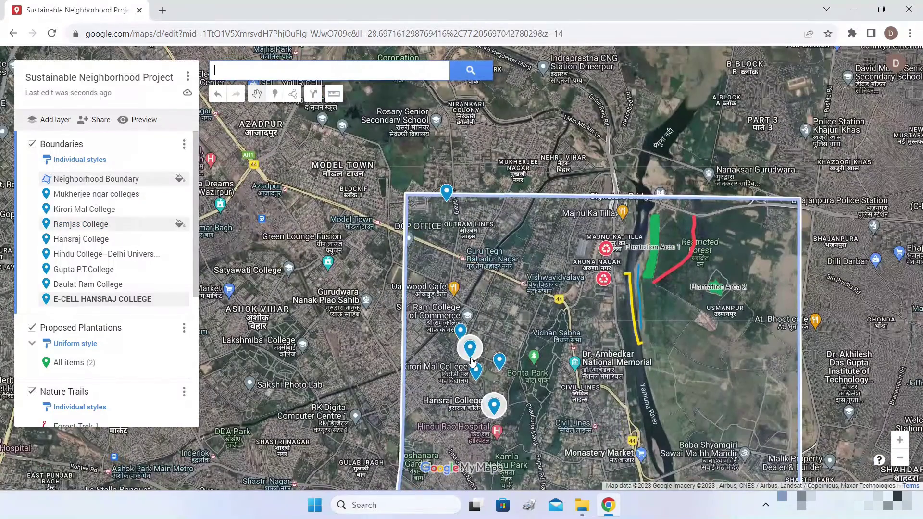
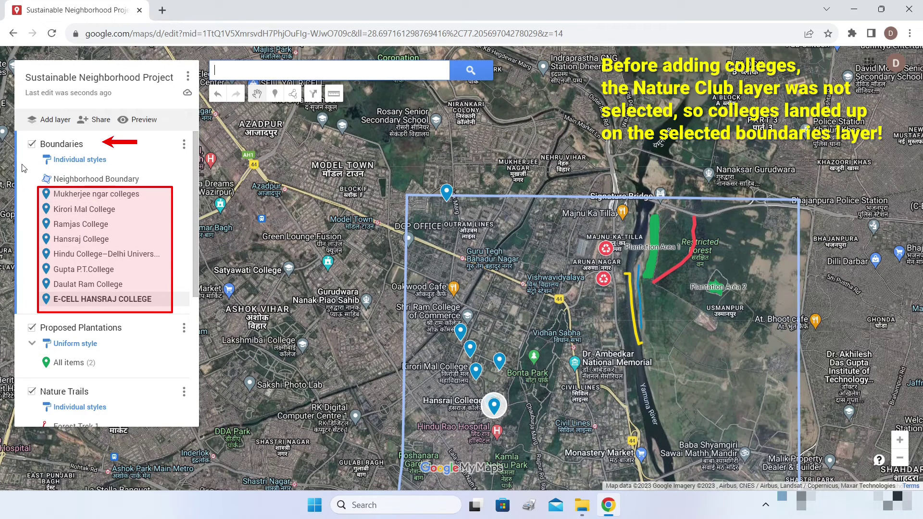
scroll(33, 201, down, 5)
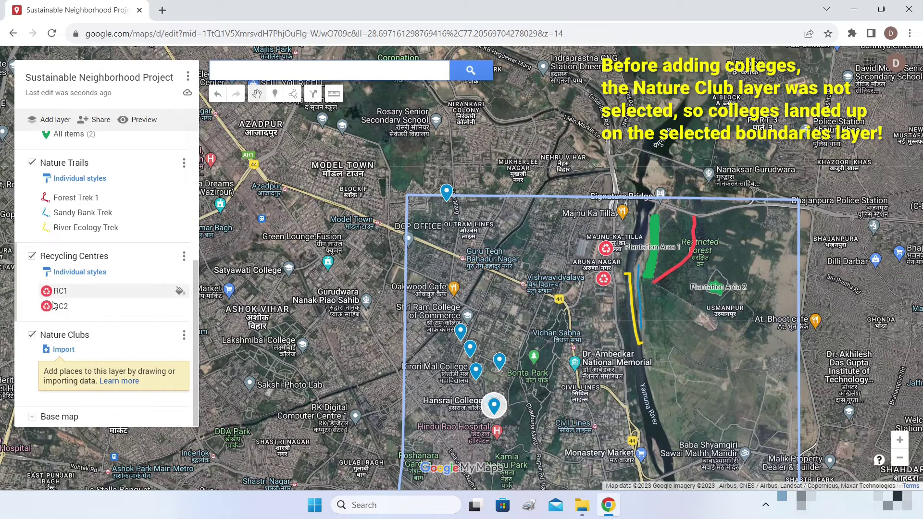
click(19, 357)
scroll(87, 310, up, 5)
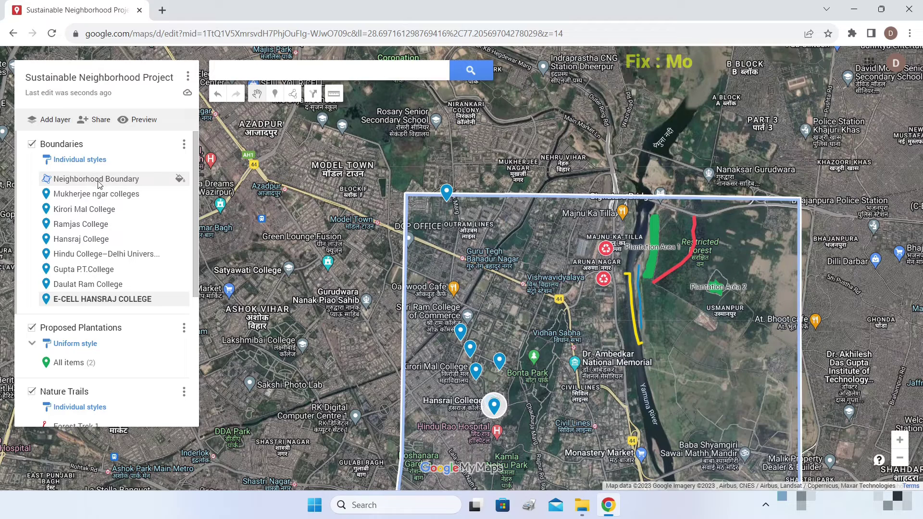
key(Delete)
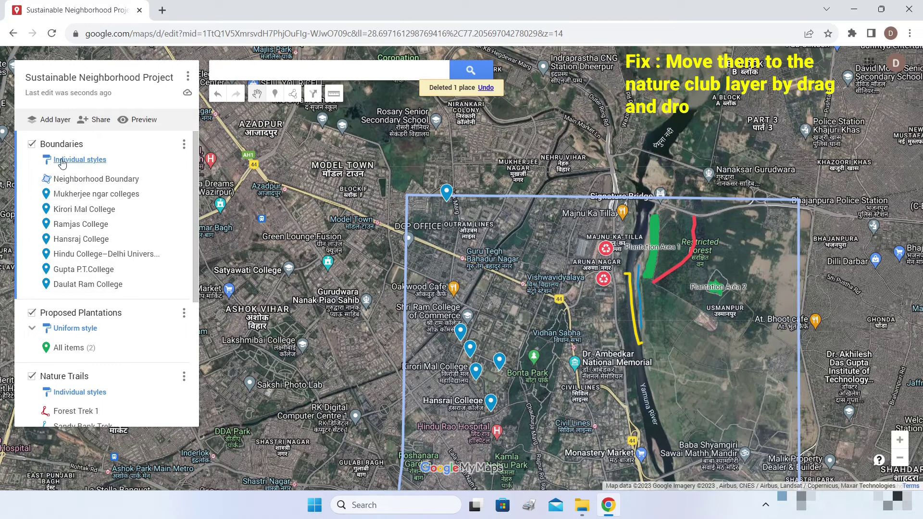
Move Daulat Ram College and the Neighborhood Boundary from the Boundaries layer to the Nature Clubs layer.
click(82, 285)
drag(82, 288, 60, 360)
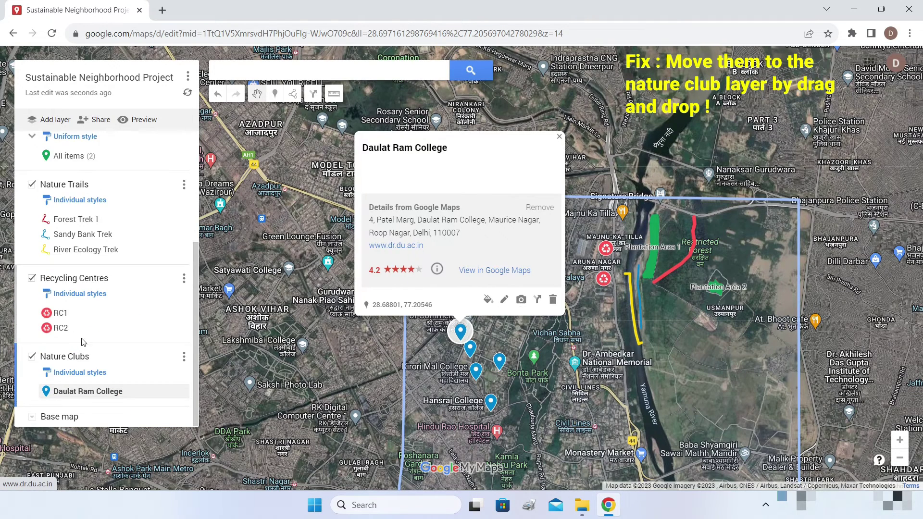
scroll(84, 342, up, 6)
click(88, 181)
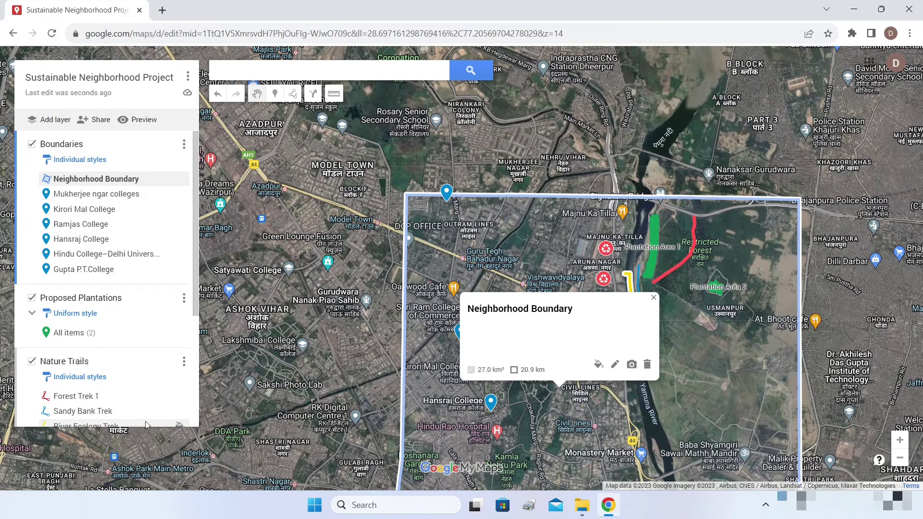
scroll(94, 421, down, 4)
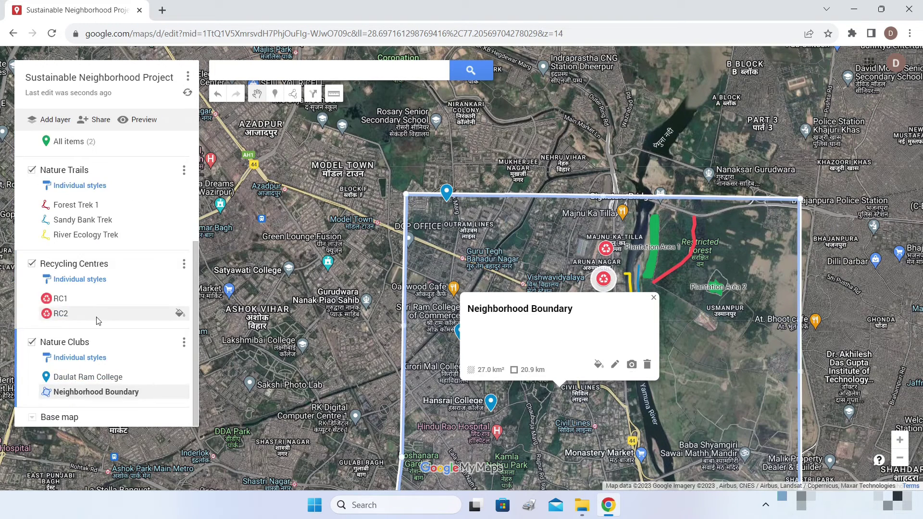
Move Mukherjee ngar colleges out of the Boundaries layer and Kirori Mal College into the Nature Trails layer.
scroll(97, 319, up, 4)
click(81, 180)
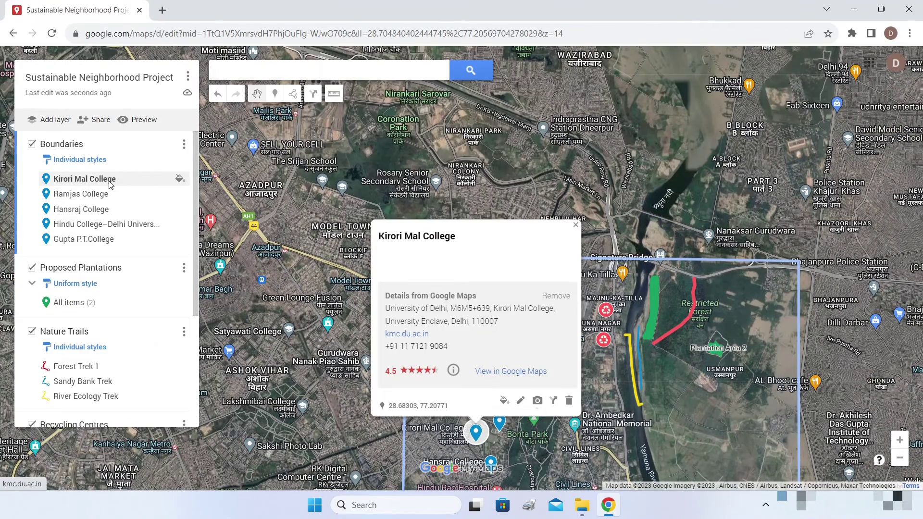
drag(109, 182, 74, 407)
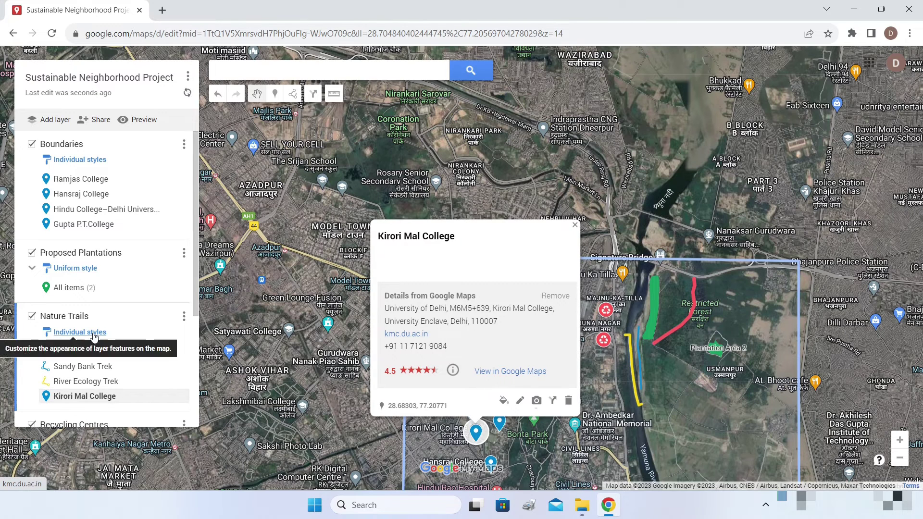
Gather the colleges in the Nature Clubs layer and give them a uniform style with a purple graduation-cap icon.
click(120, 179)
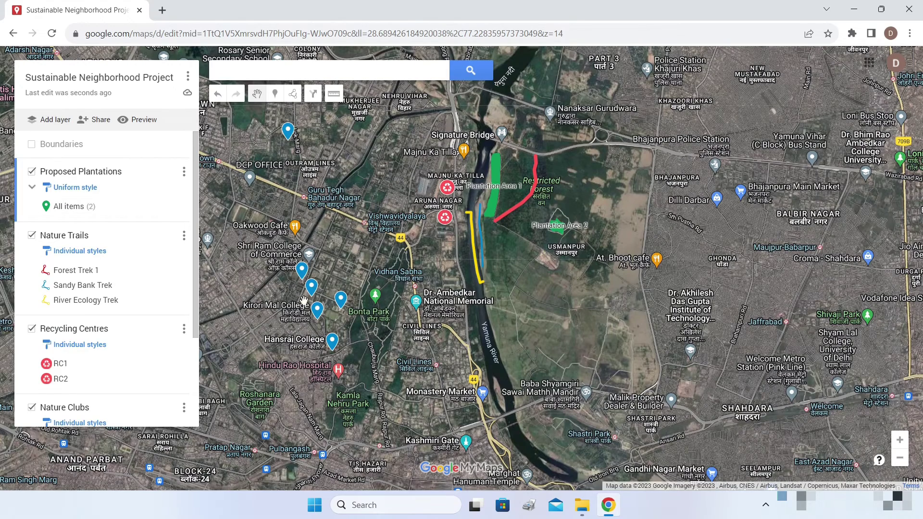
scroll(79, 322, down, 3)
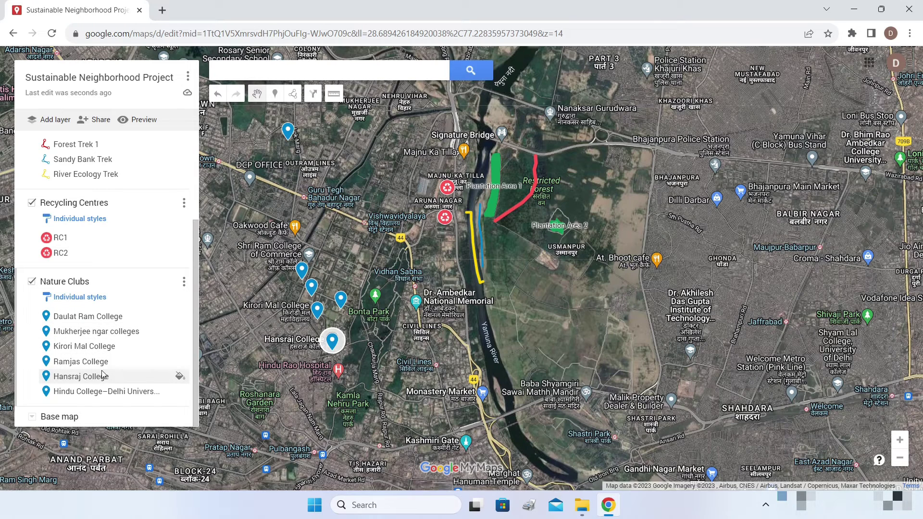
click(92, 299)
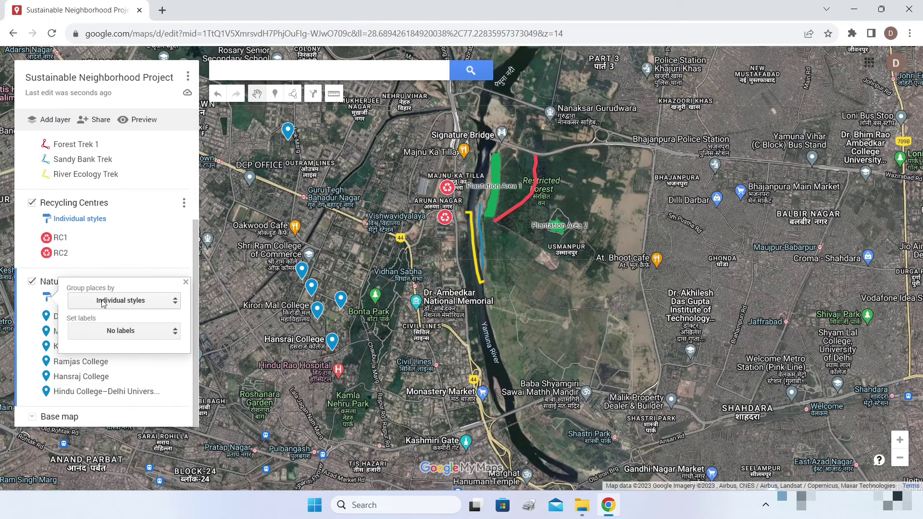
click(102, 301)
click(103, 267)
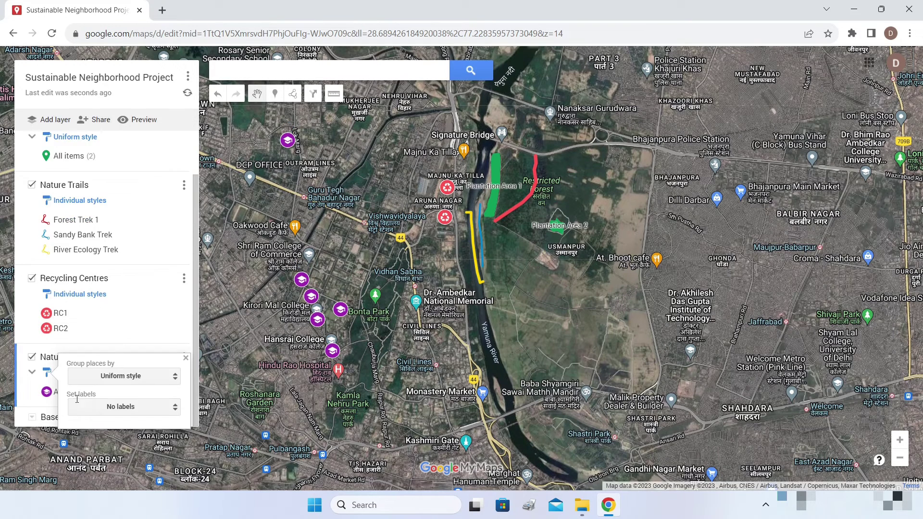
click(34, 407)
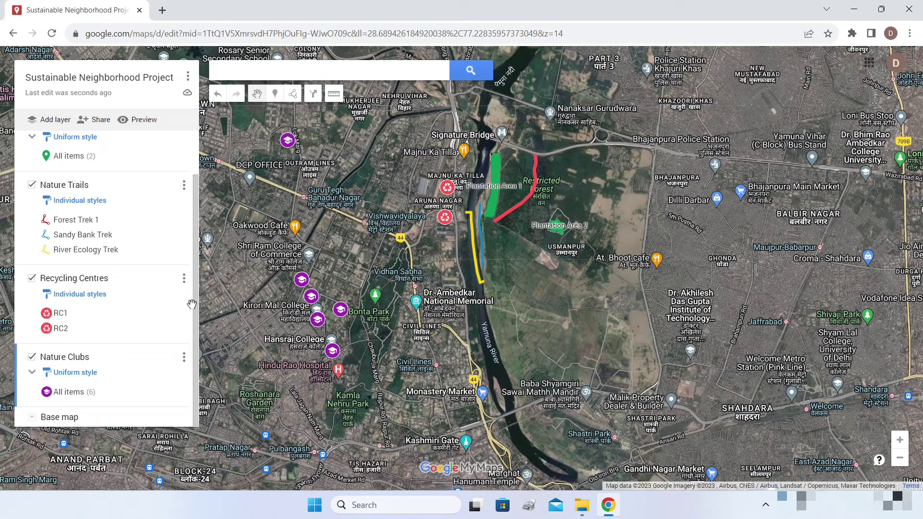
Search for "department wildlife" places near the current map view.
scroll(164, 256, up, 1)
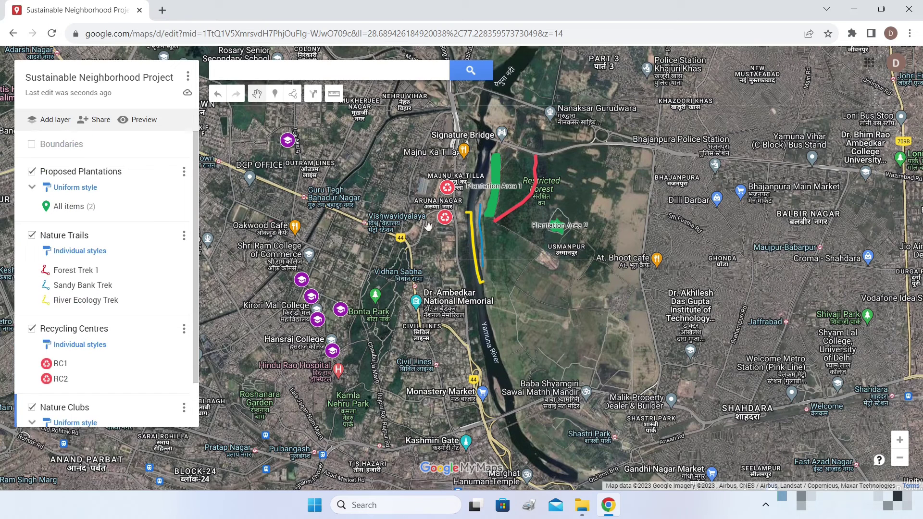
click(346, 74)
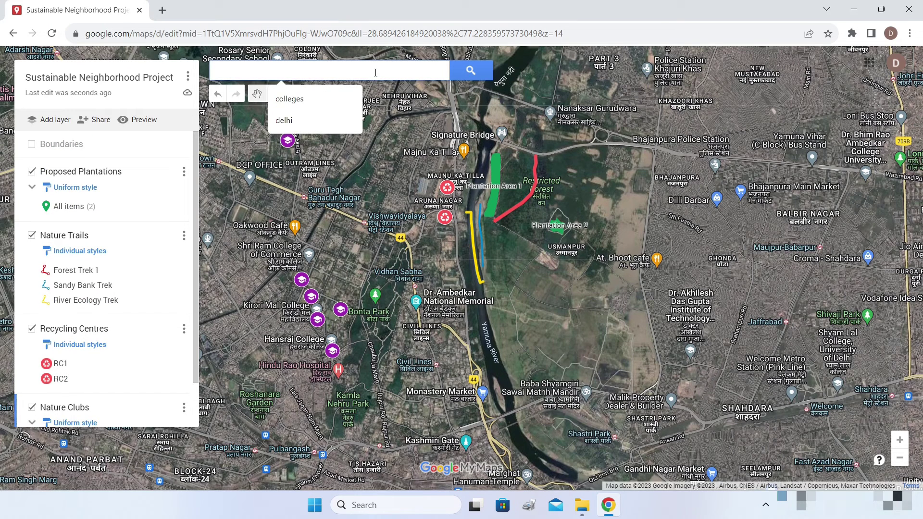
text(depar)
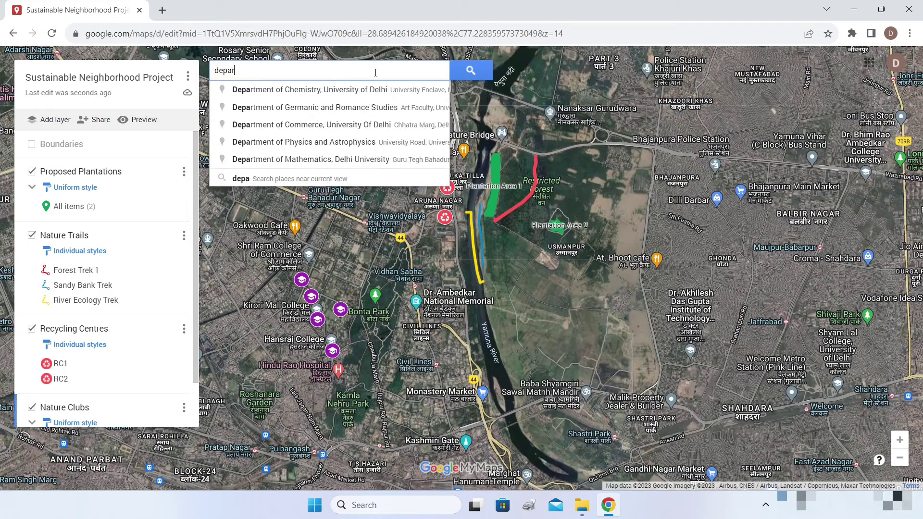
text(tment wildife)
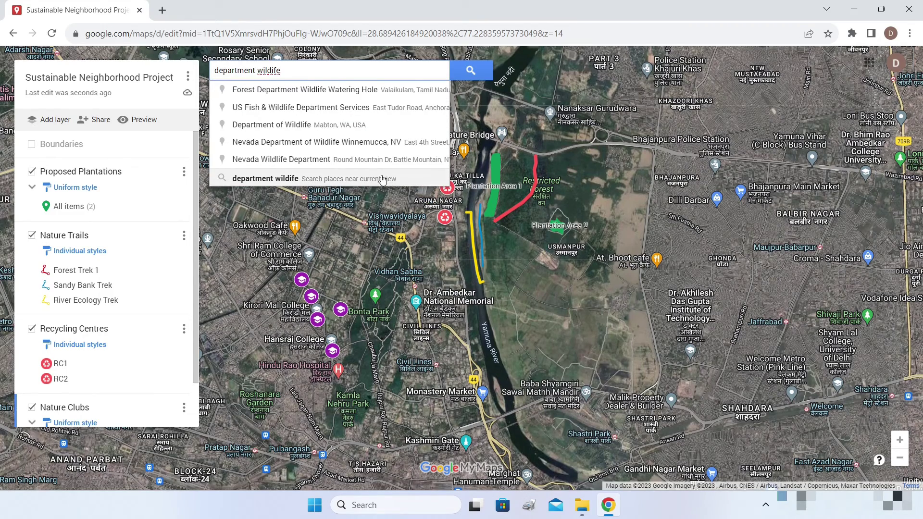
click(382, 179)
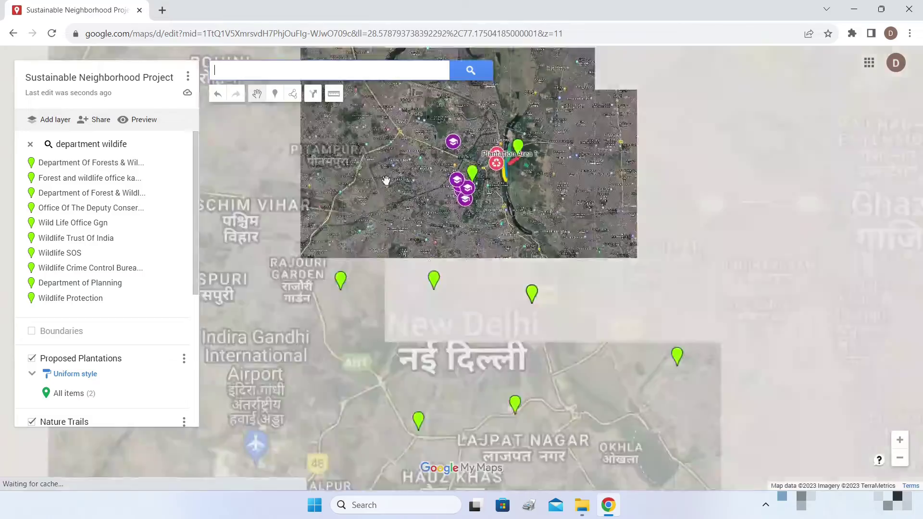
Examine the details of the two wildlife offices found inside the neighborhood, near Plantation Area 2 and Bonta Park.
scroll(502, 166, up, 5)
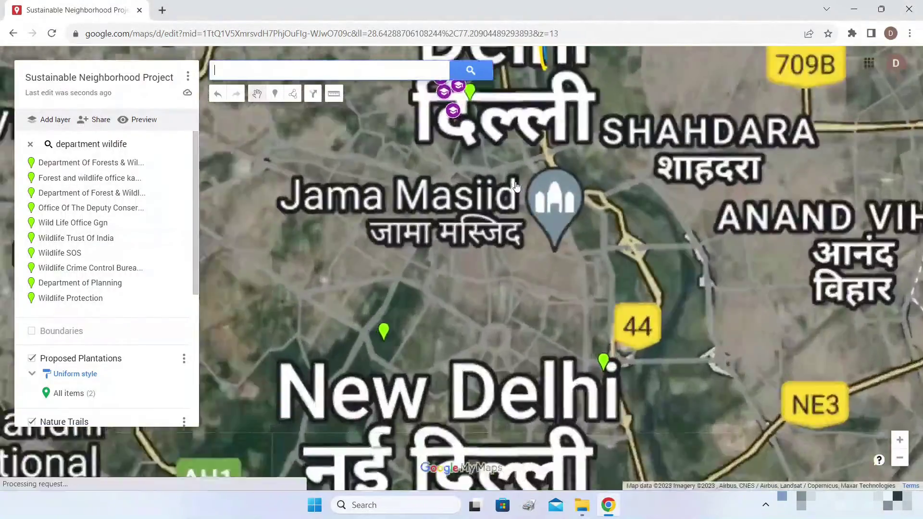
drag(502, 165, 517, 340)
drag(496, 255, 503, 347)
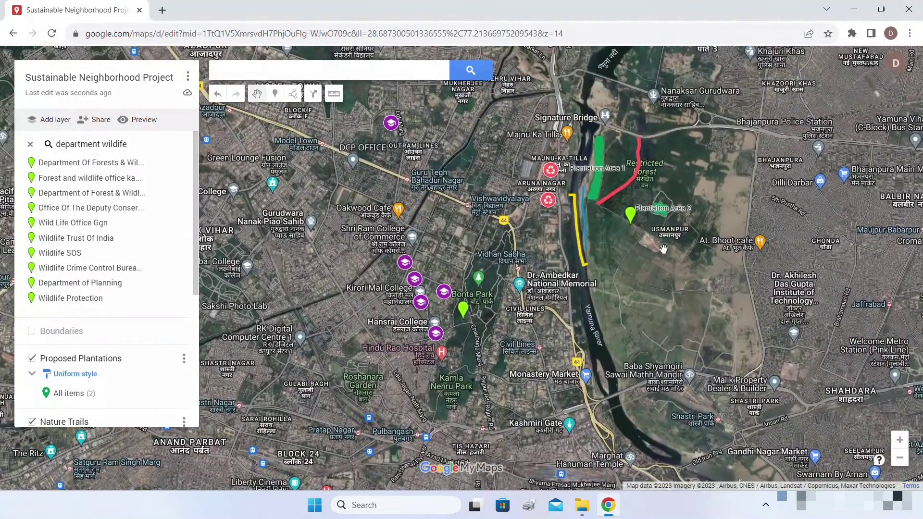
click(630, 220)
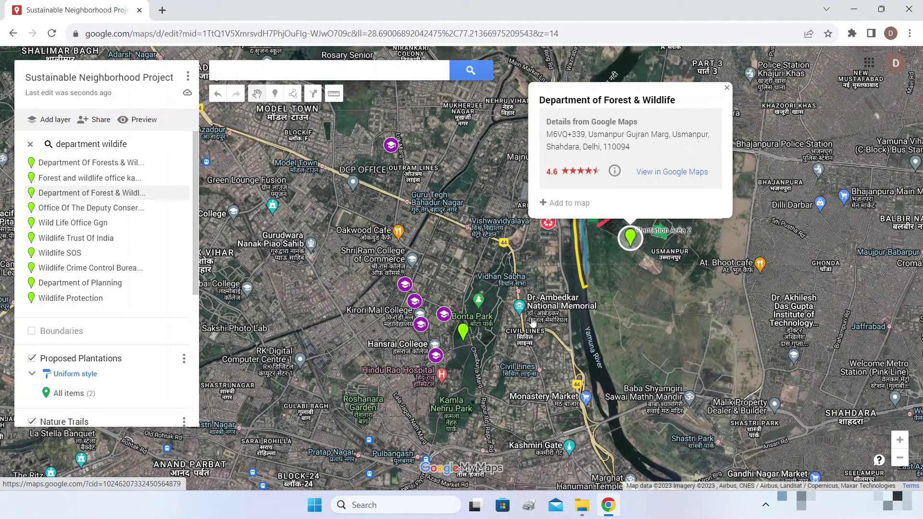
click(463, 337)
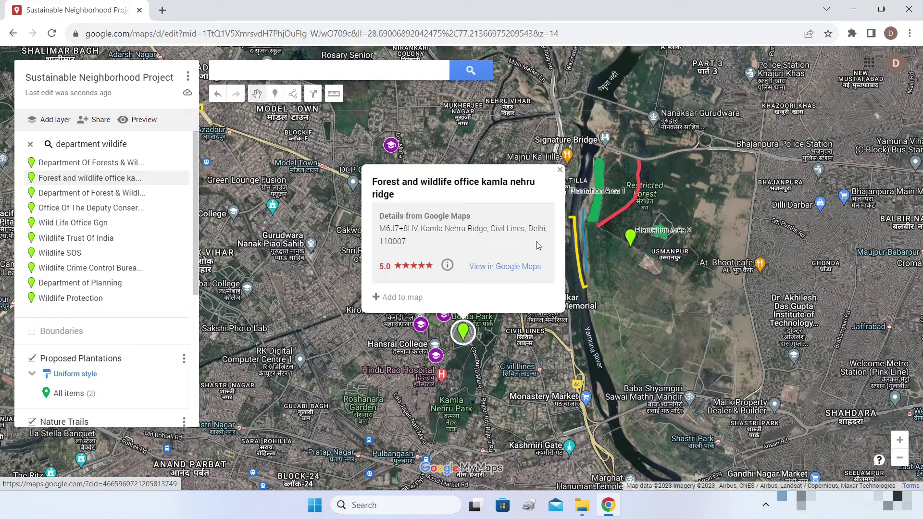
click(559, 170)
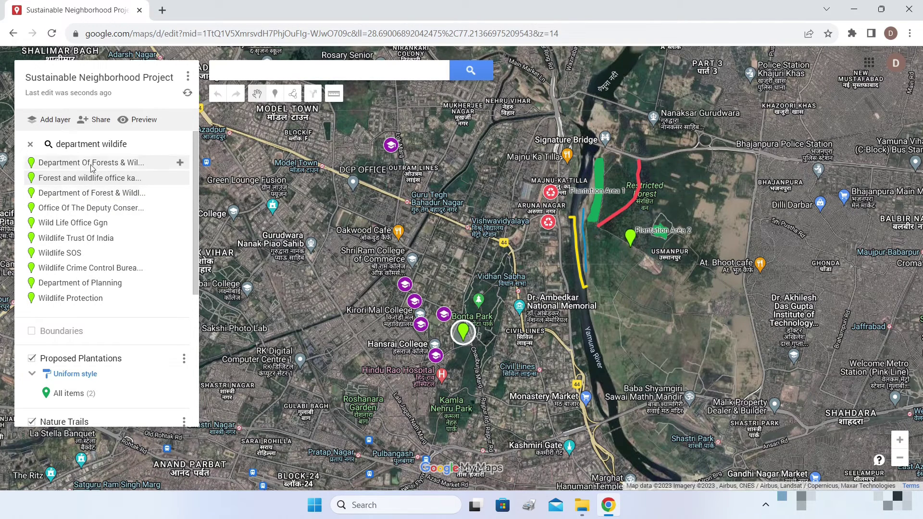
Add a new layer named Government Interface.
scroll(104, 281, down, 6)
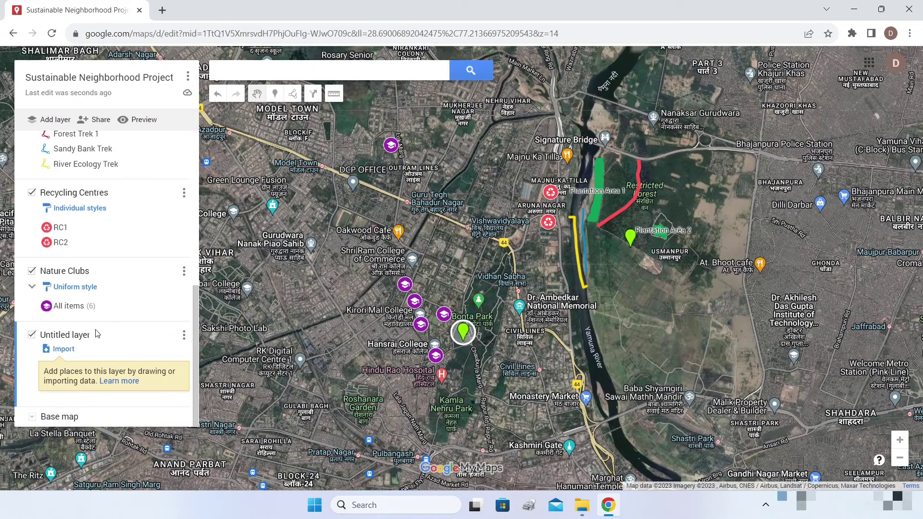
click(61, 335)
text(Government Interface)
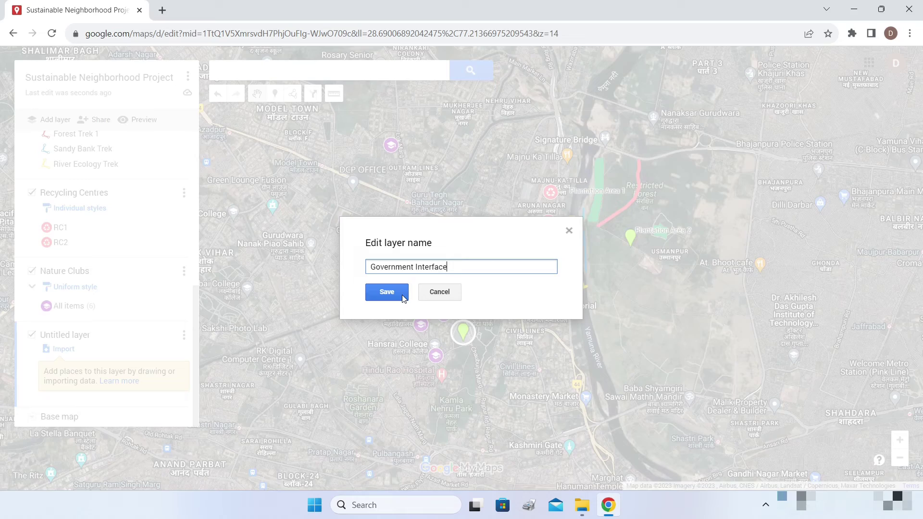
click(388, 292)
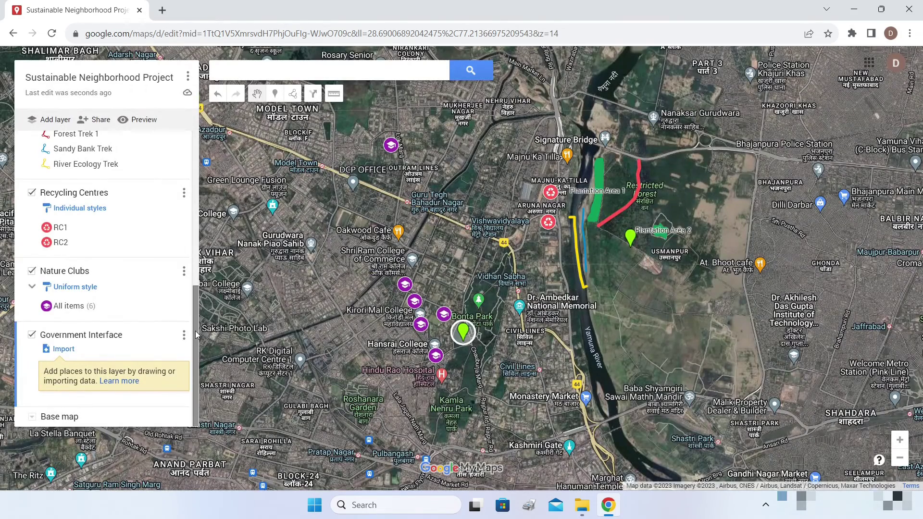
Add Forest and wildlife office kamla nehru ridge and Department of Forest & Wildlife to the Government Interface layer.
drag(198, 332, 191, 112)
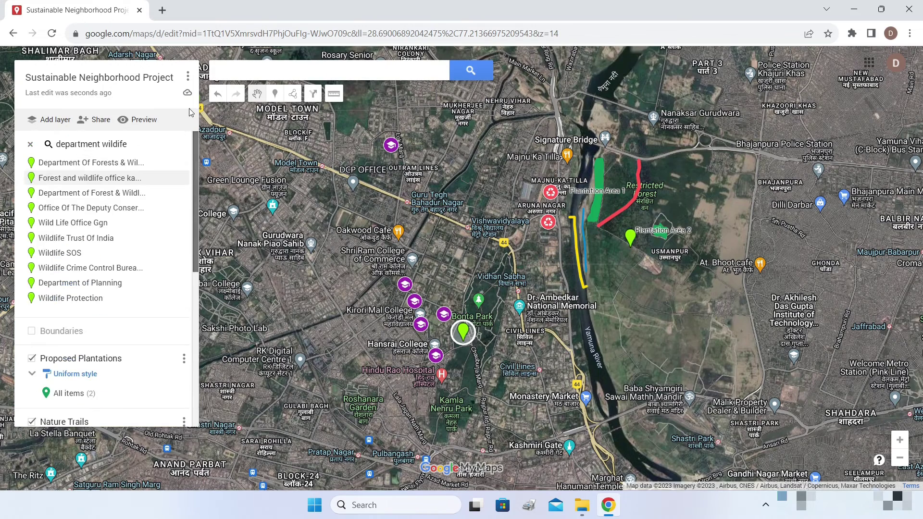
click(464, 330)
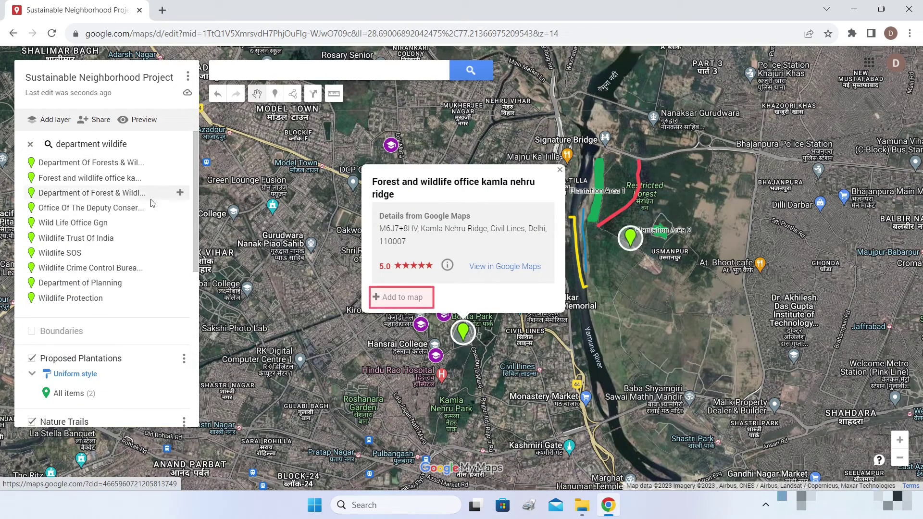
click(383, 298)
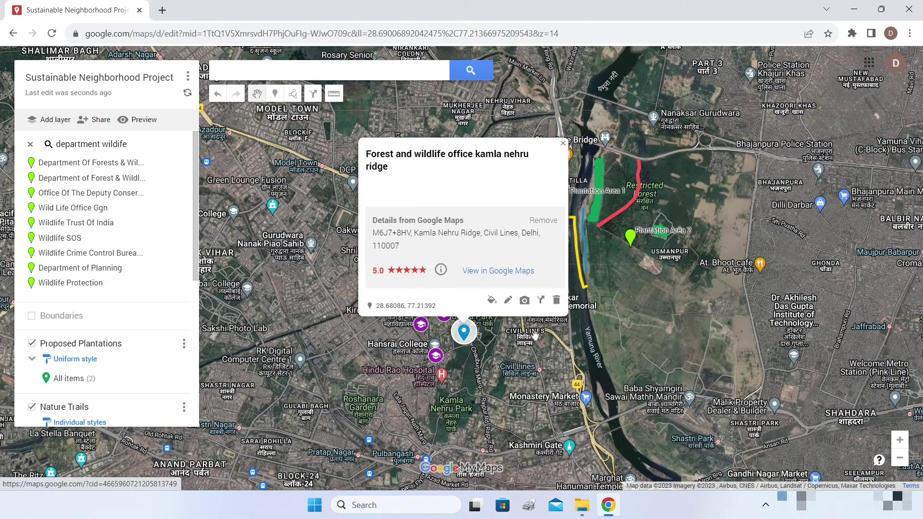
click(630, 239)
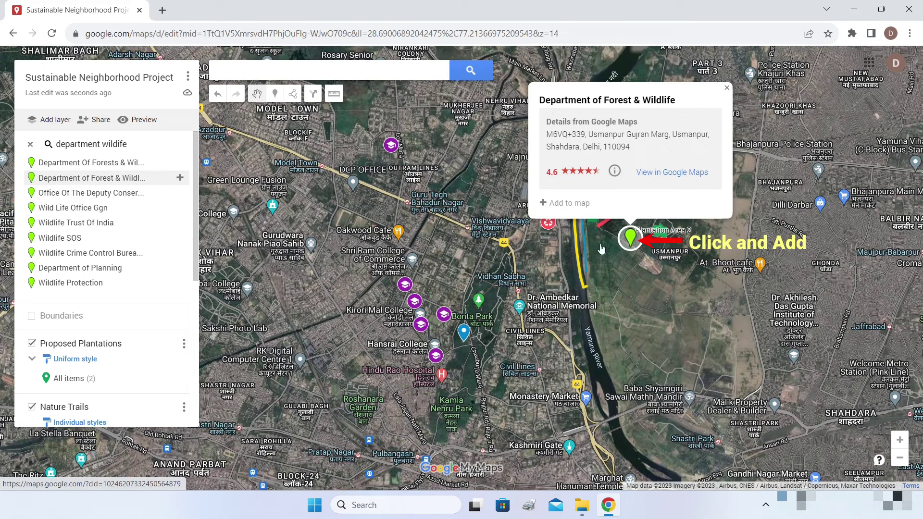
click(546, 204)
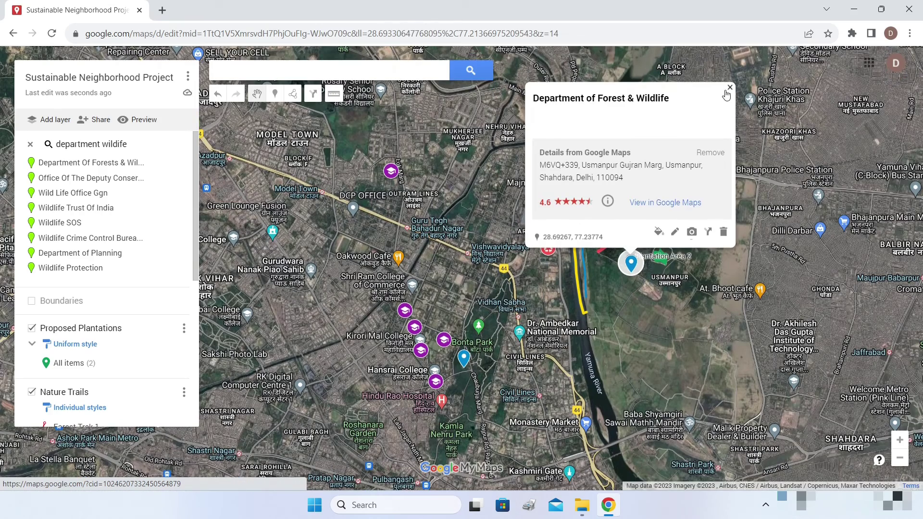
click(730, 90)
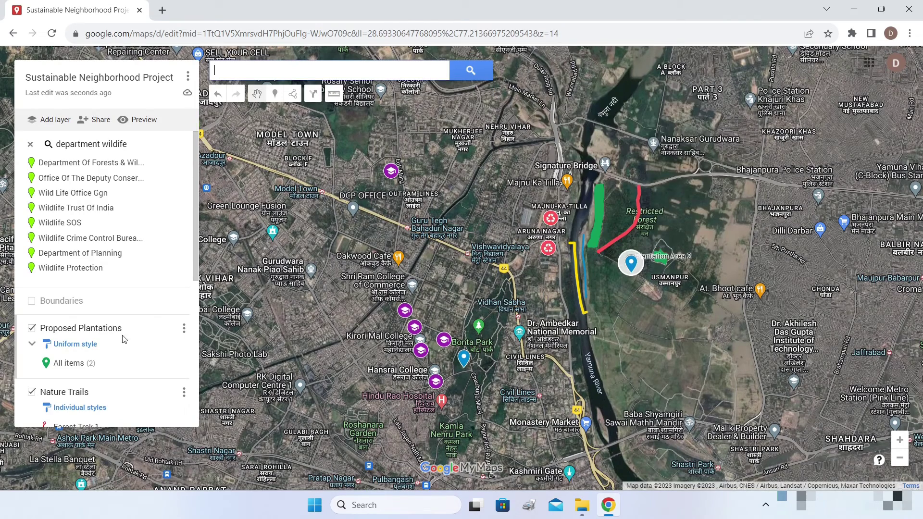
scroll(96, 318, down, 1)
scroll(95, 307, down, 5)
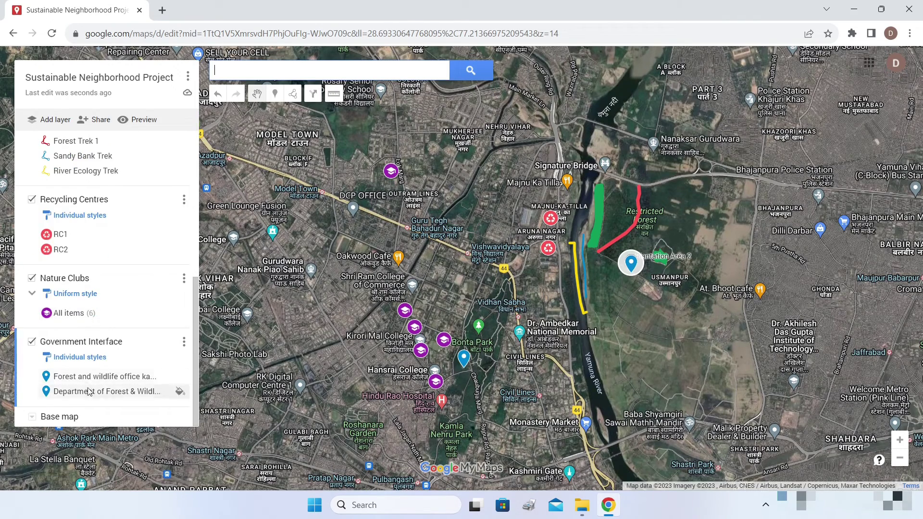
scroll(110, 403, up, 7)
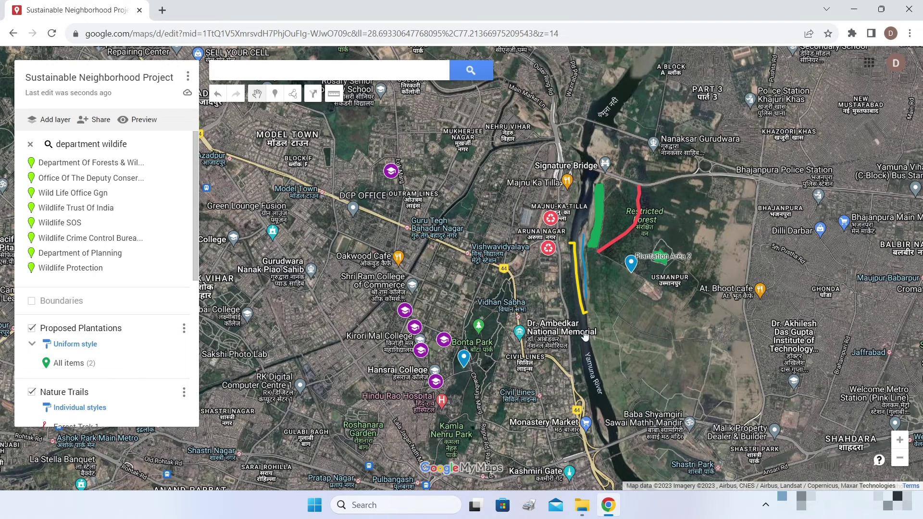
Change the base map from satellite to the pale grey style with white water and orange main roads.
scroll(130, 358, down, 6)
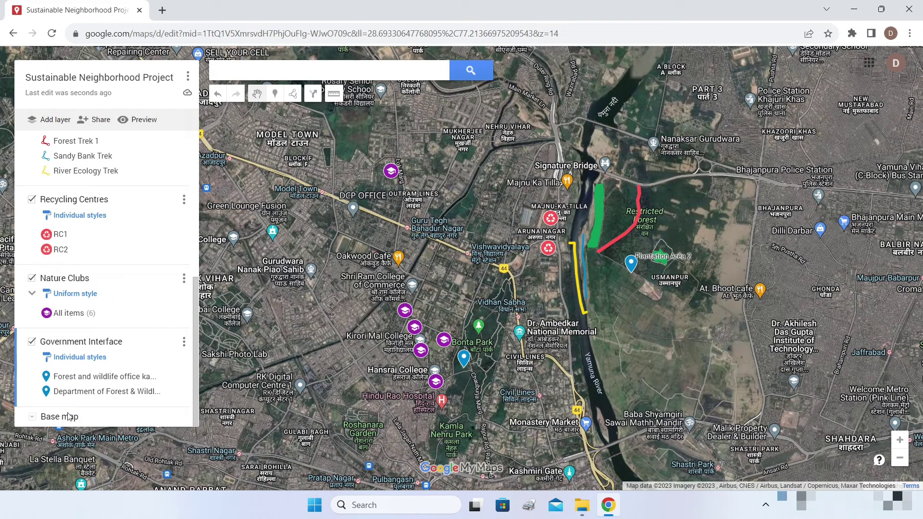
click(32, 416)
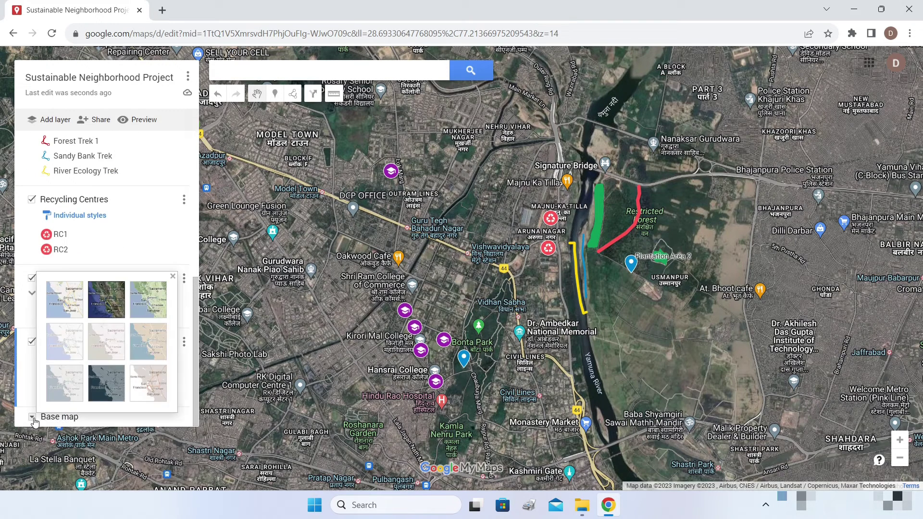
click(154, 391)
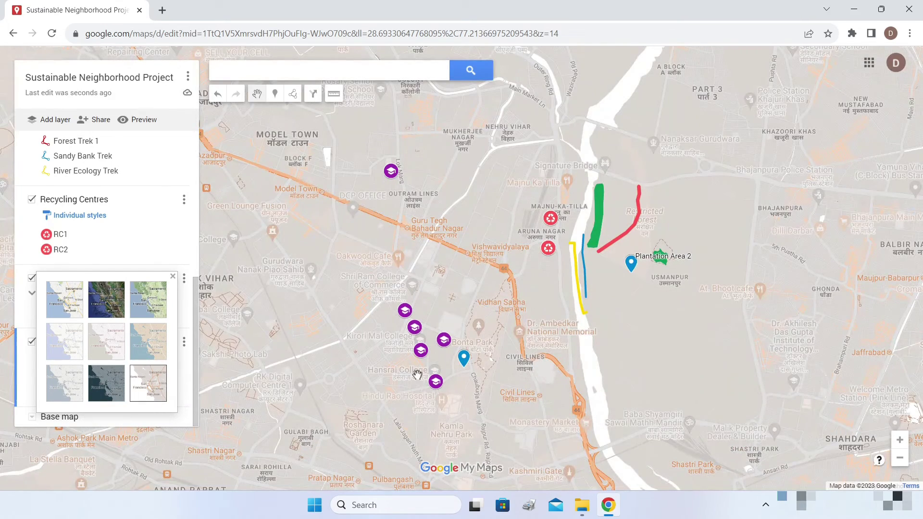
click(720, 302)
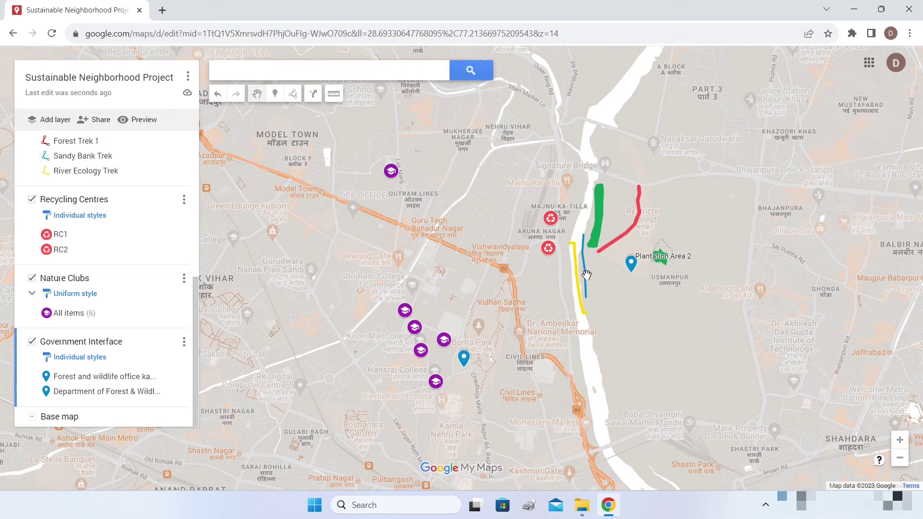
Set the closer view of the riverside project area as the map's default view and open the map preview.
scroll(586, 274, up, 2)
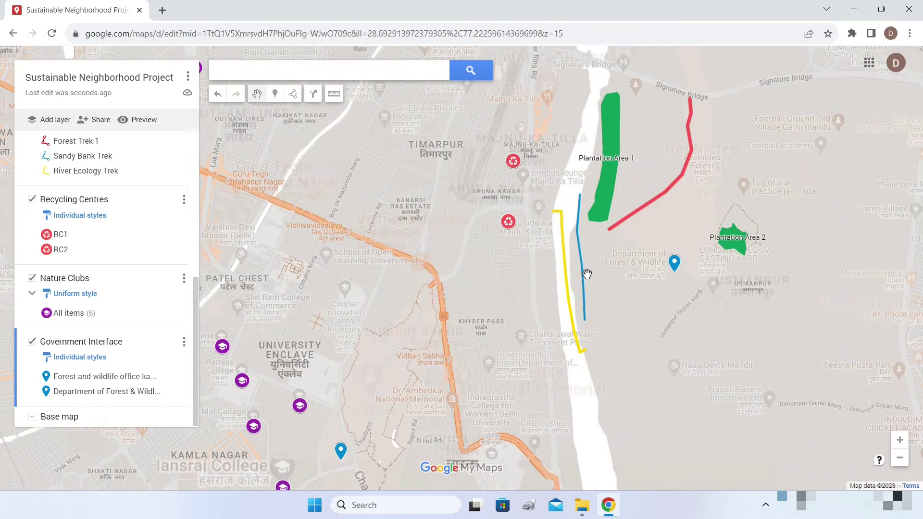
click(187, 81)
click(111, 176)
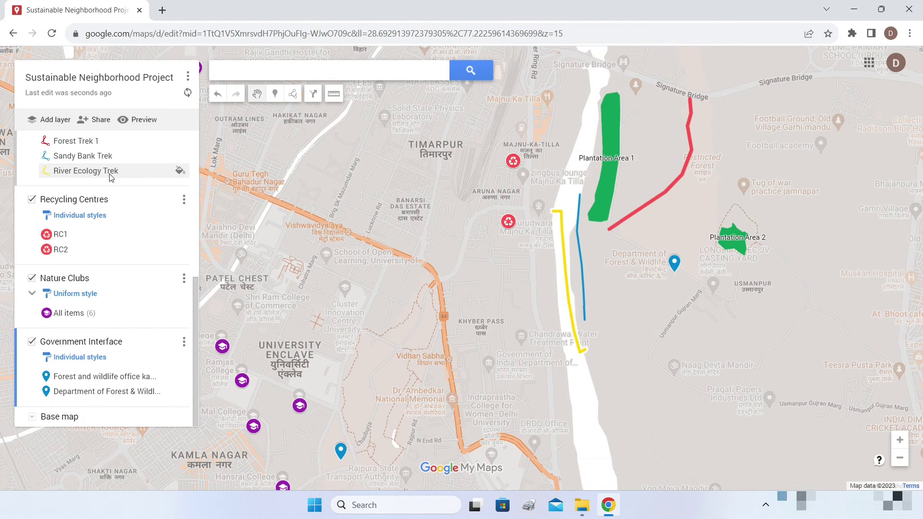
click(139, 121)
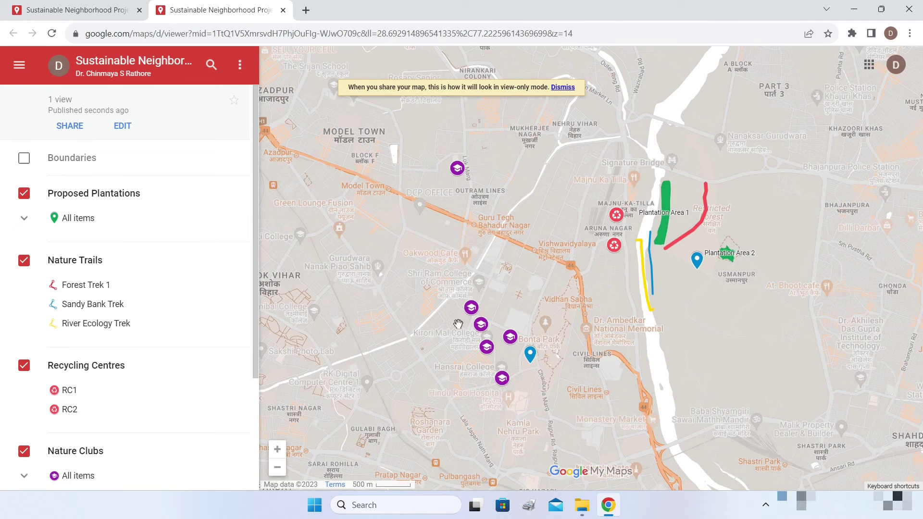
Show the Boundaries layer in the preview and toggle the Nature Trails layer off and on.
click(25, 160)
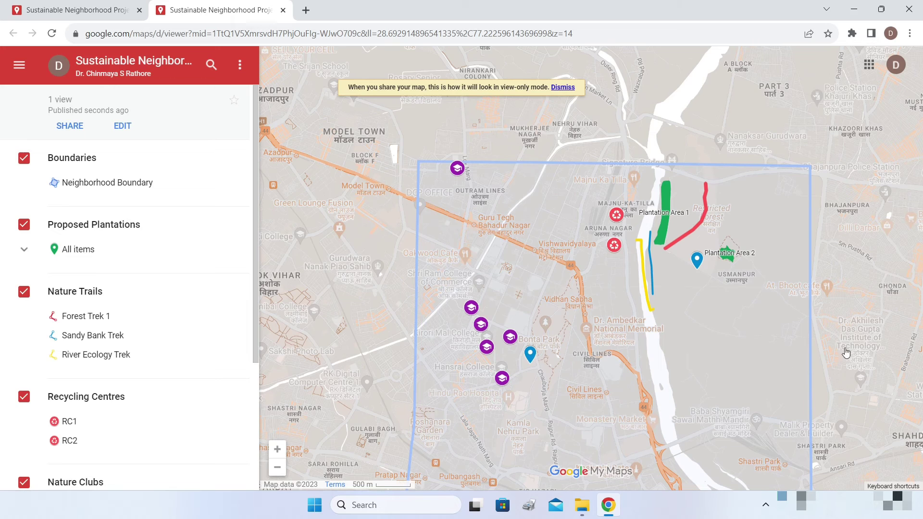
click(25, 293)
click(23, 294)
View the details and Google Maps photos of the Department of Forest & Wildlife place and close the preview.
click(697, 263)
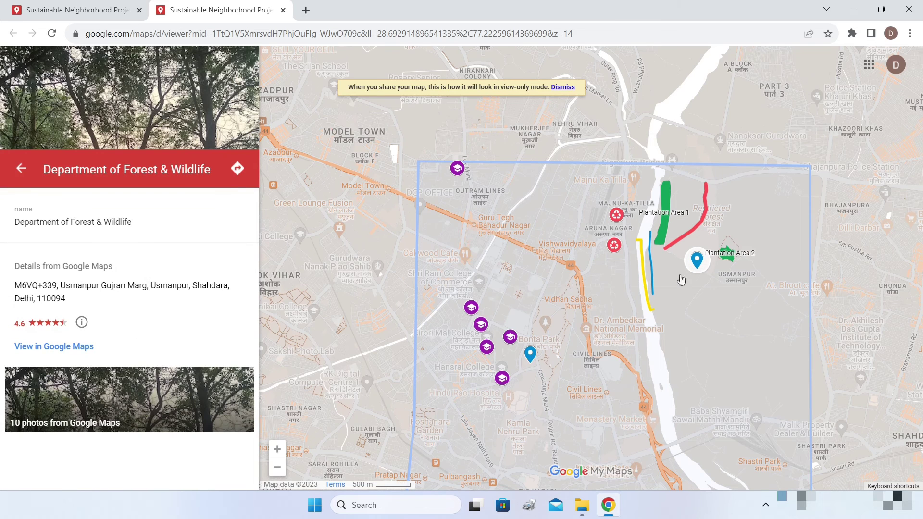
click(156, 405)
click(902, 283)
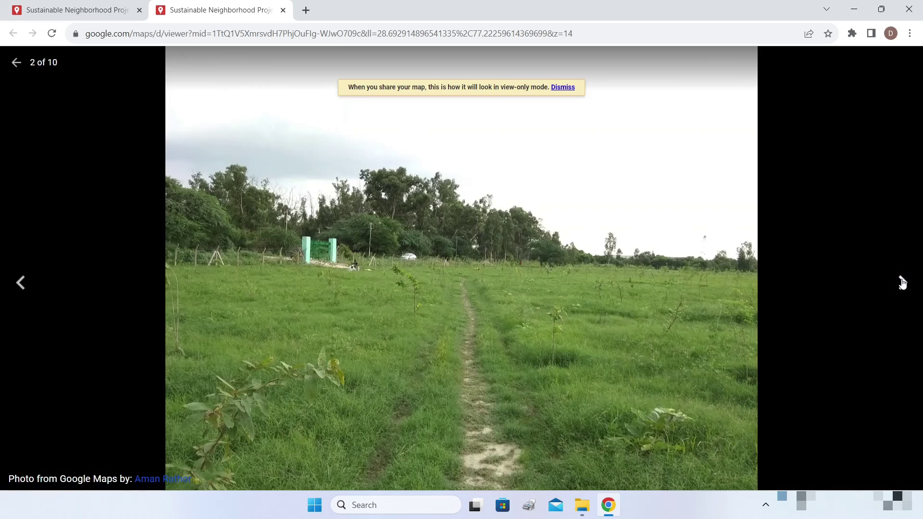
click(21, 284)
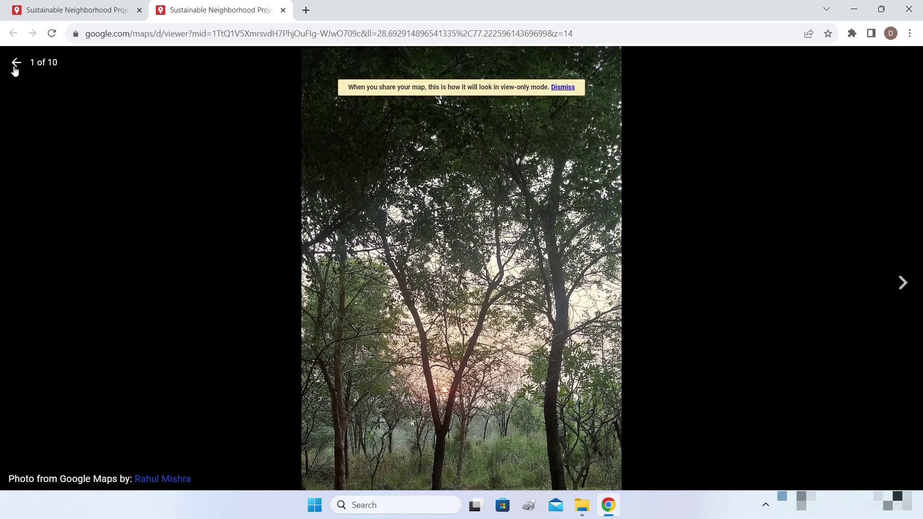
click(14, 70)
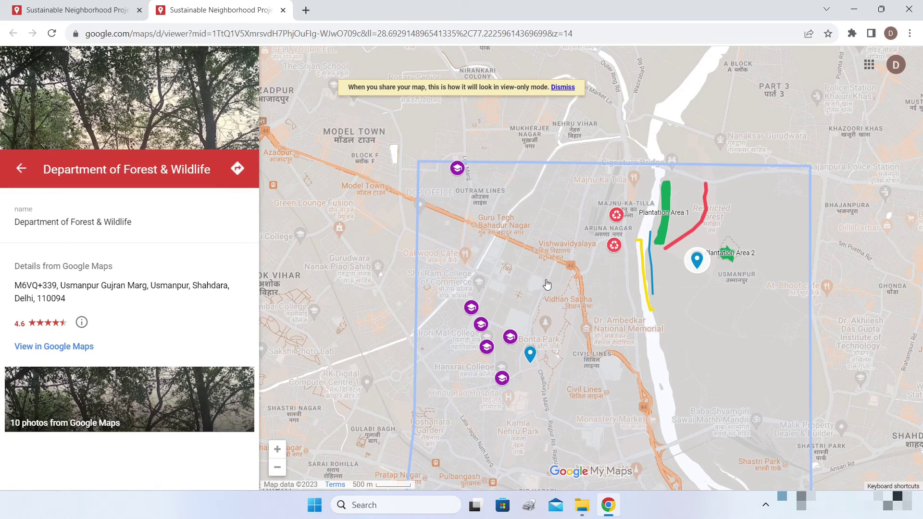
click(283, 10)
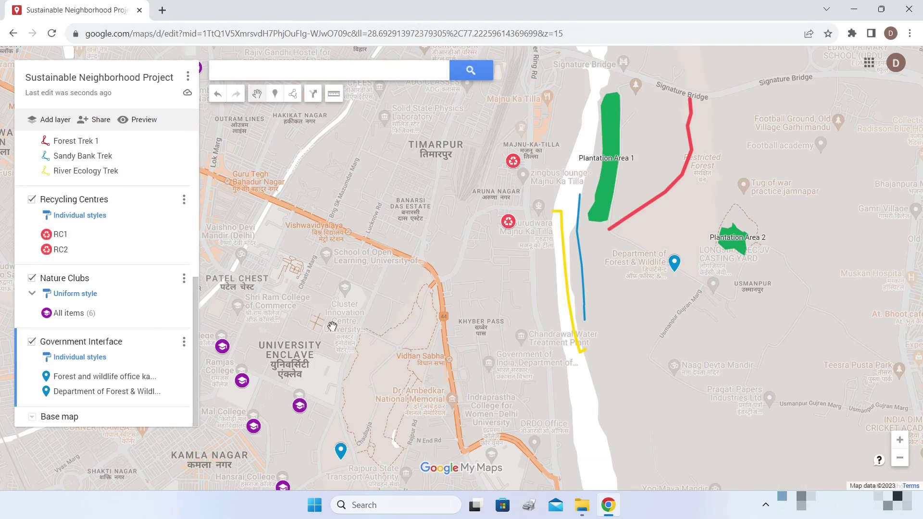